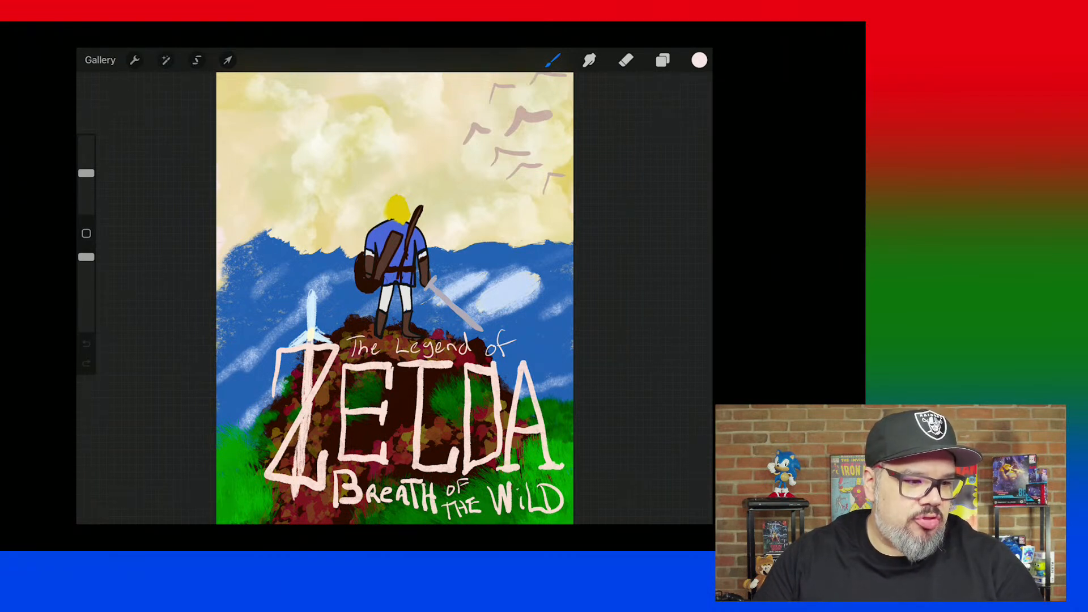
Open the layer list and toggle the 1. Sword and 2. Title layers off and back on to examine their content.
click(663, 60)
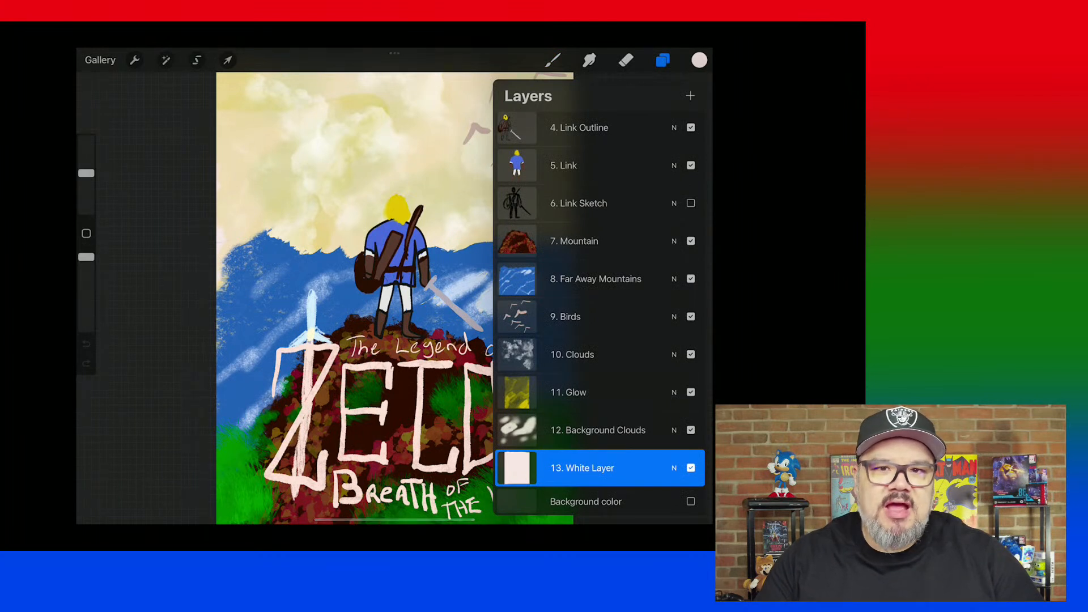
scroll(600, 315, up, 3)
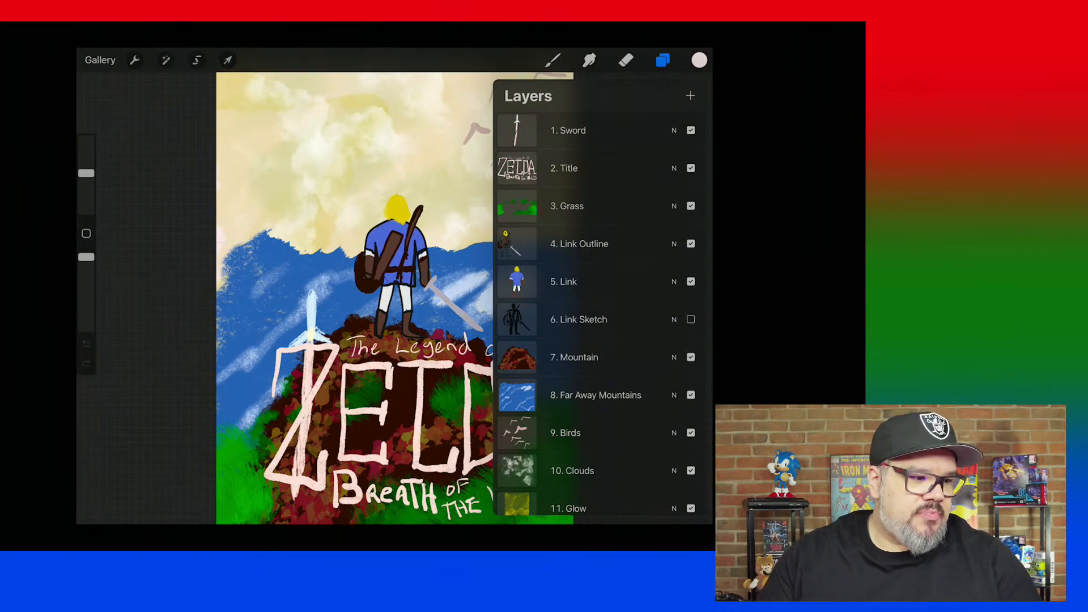
scroll(600, 317, down, 5)
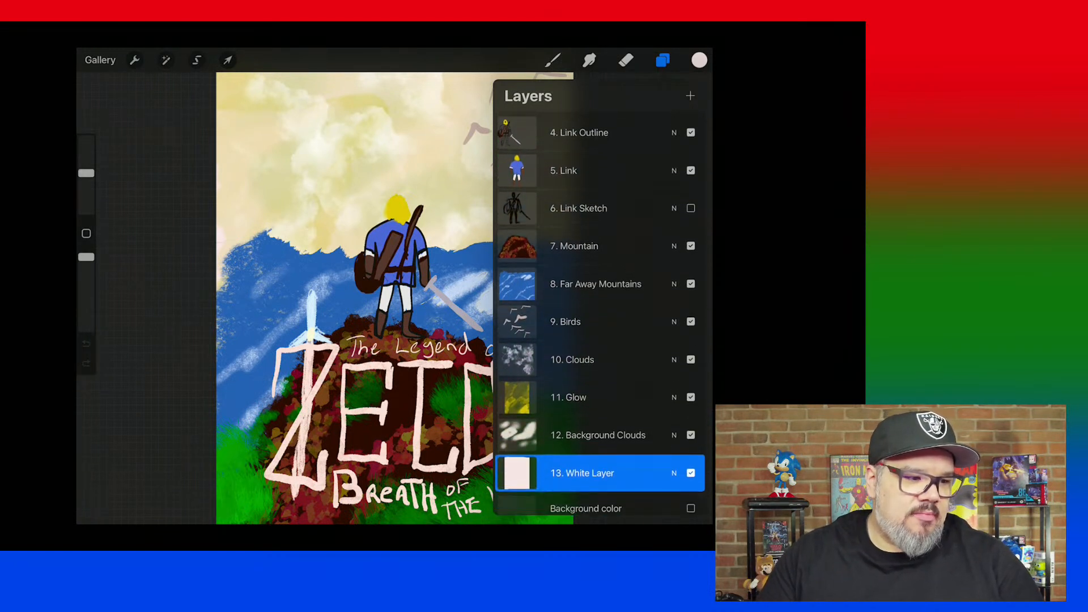
scroll(600, 318, up, 5)
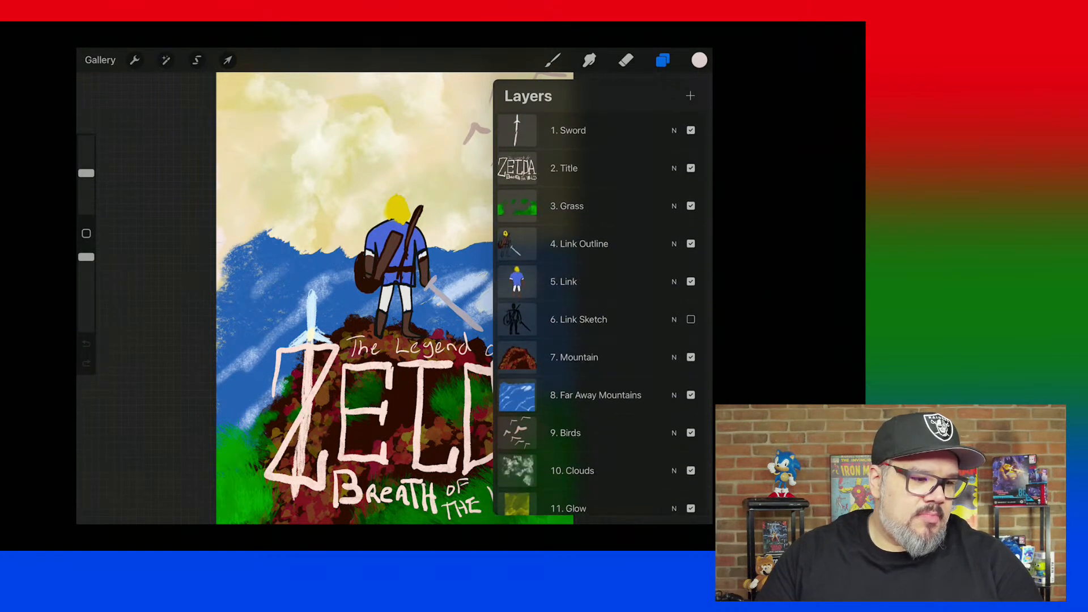
click(691, 130)
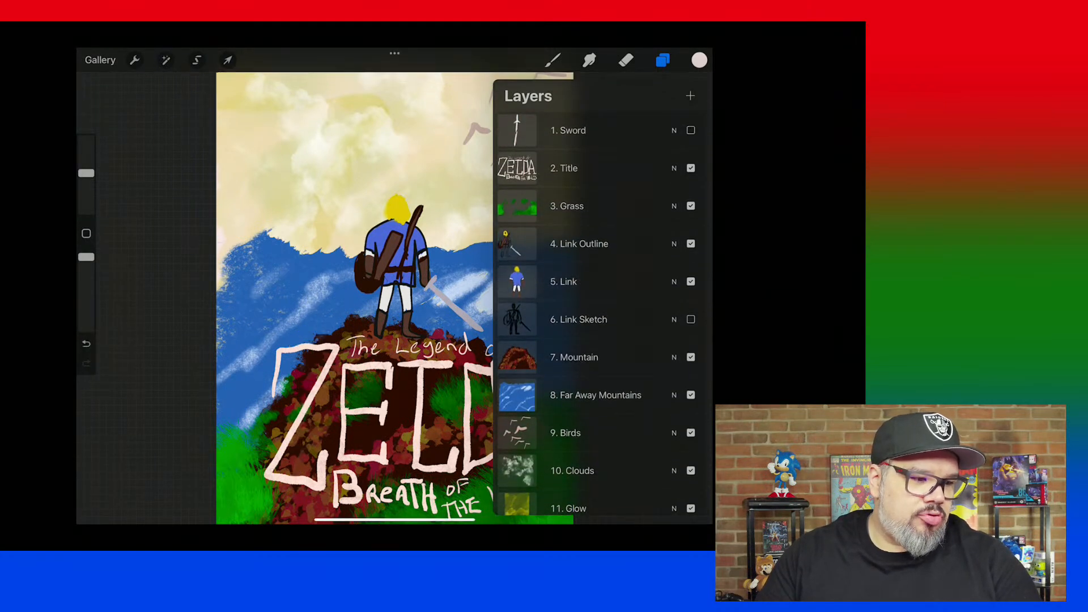
click(691, 131)
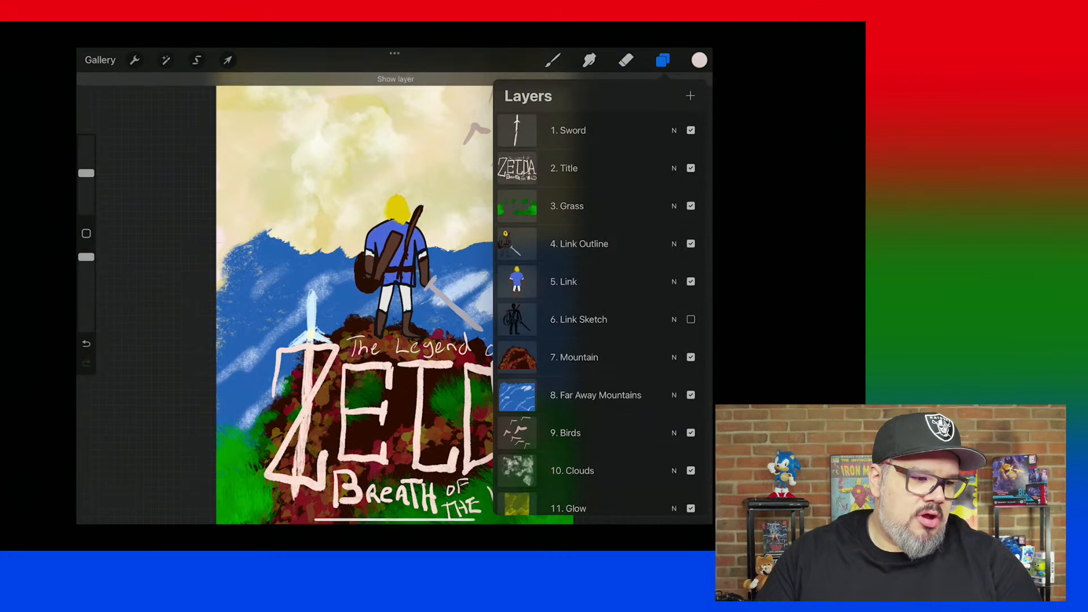
click(691, 168)
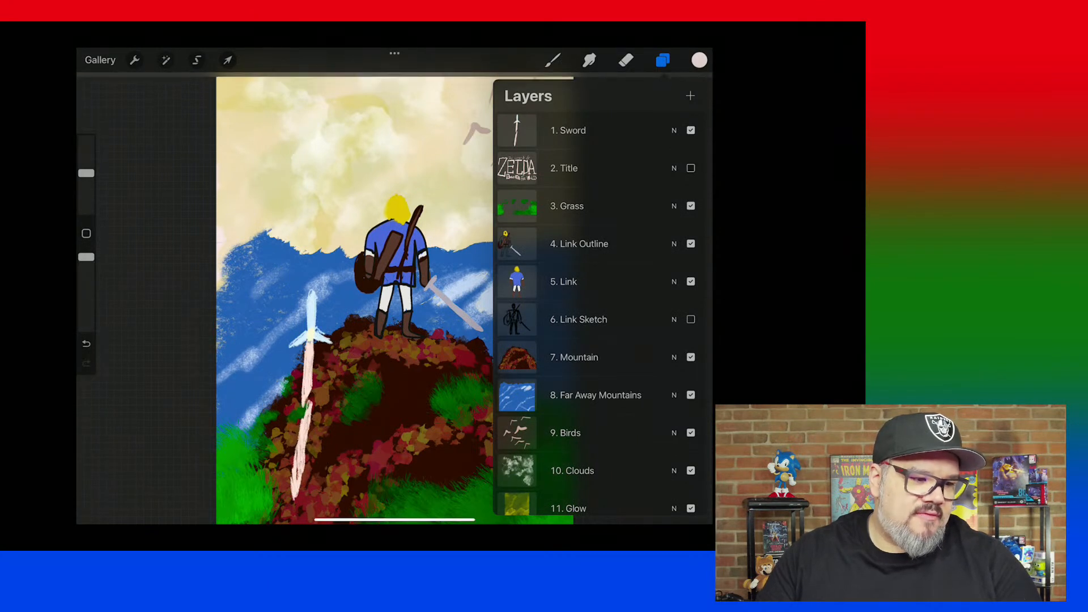
click(691, 168)
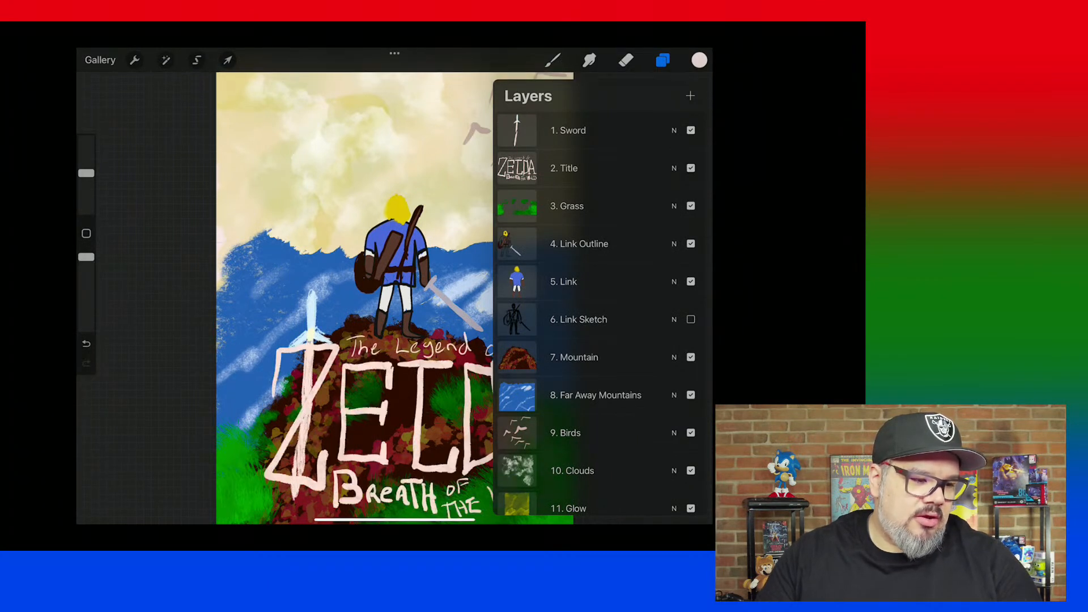
Toggle the 3. Grass, 4. Link Outline and 5. Link layers off and back on to examine what each contains.
click(691, 206)
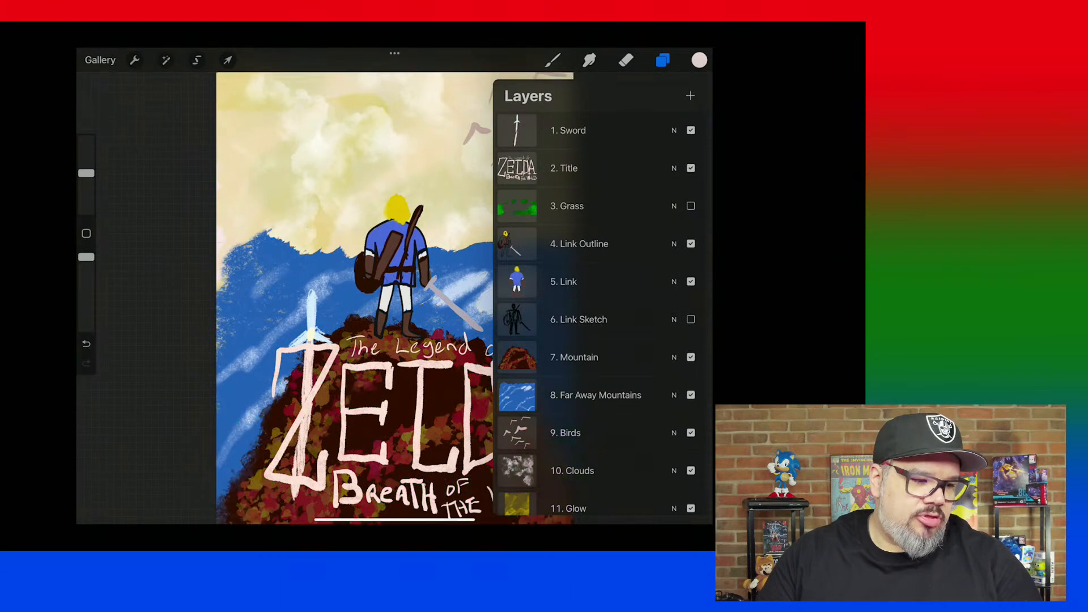
click(691, 206)
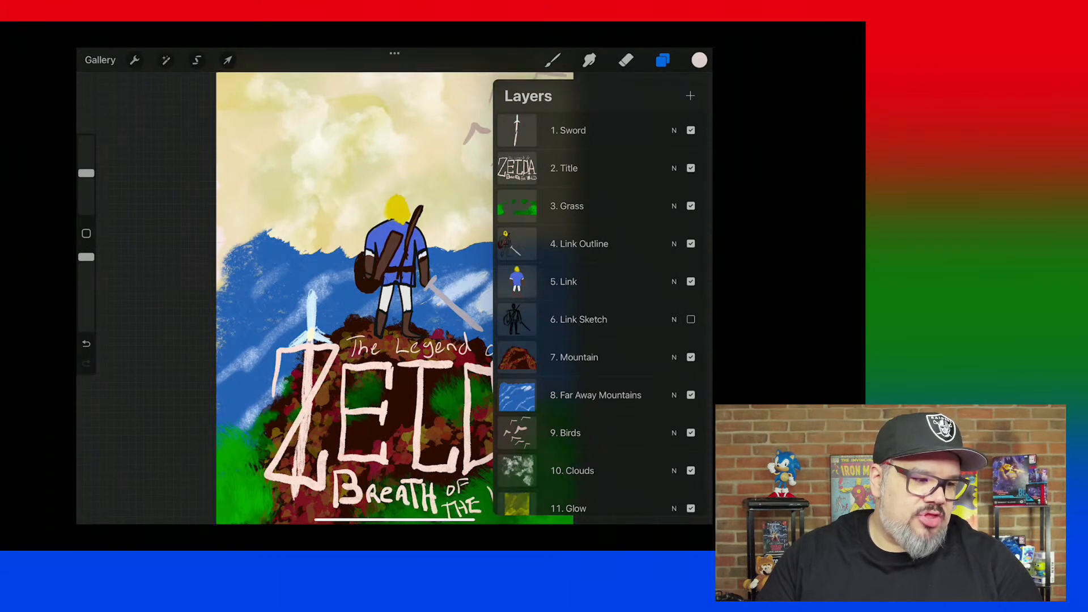
click(691, 243)
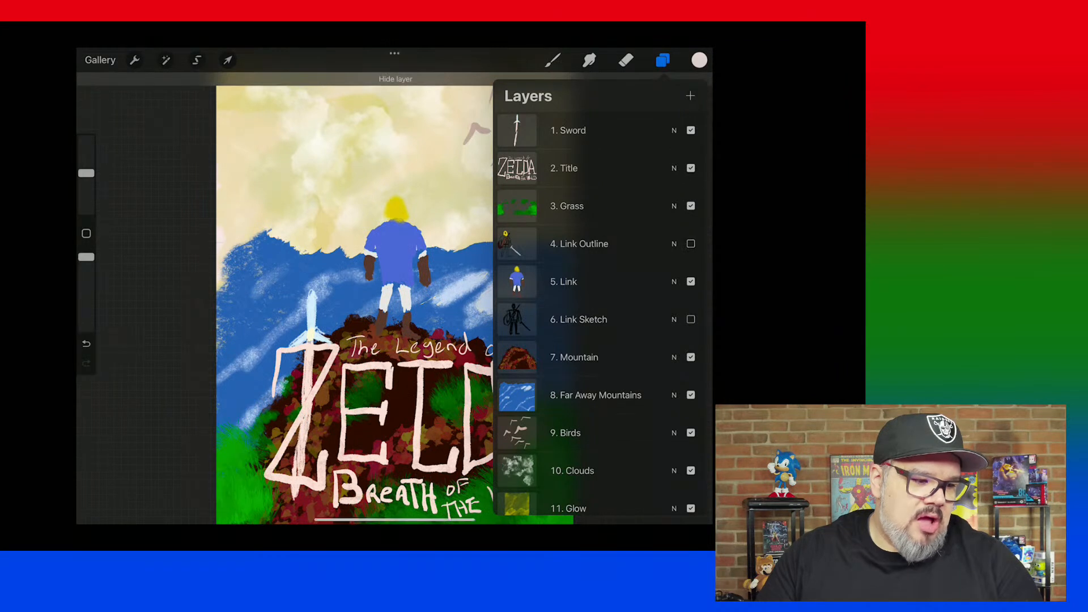
click(691, 243)
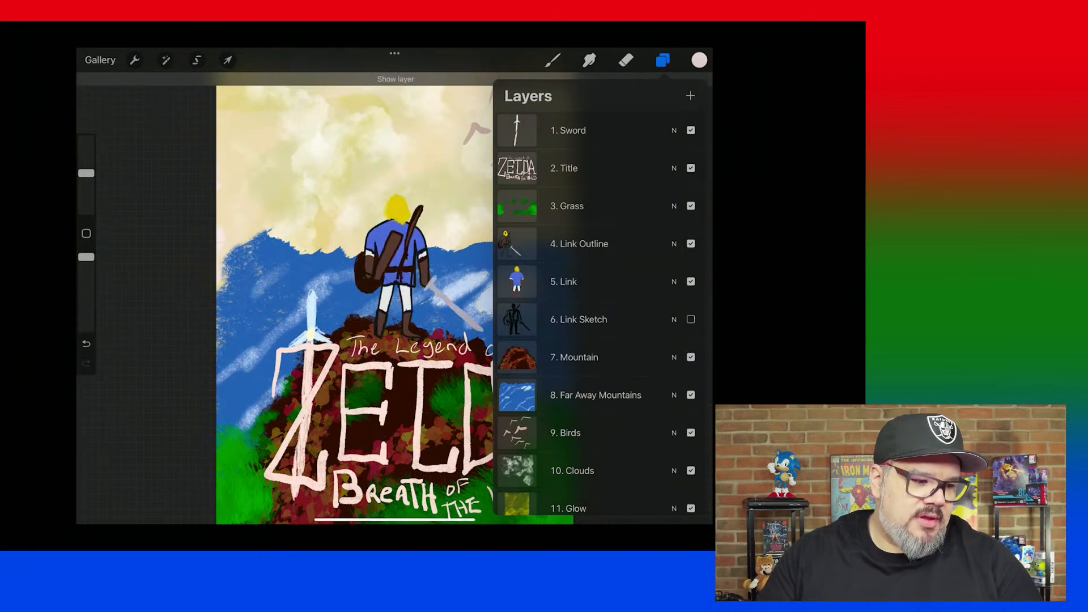
click(691, 282)
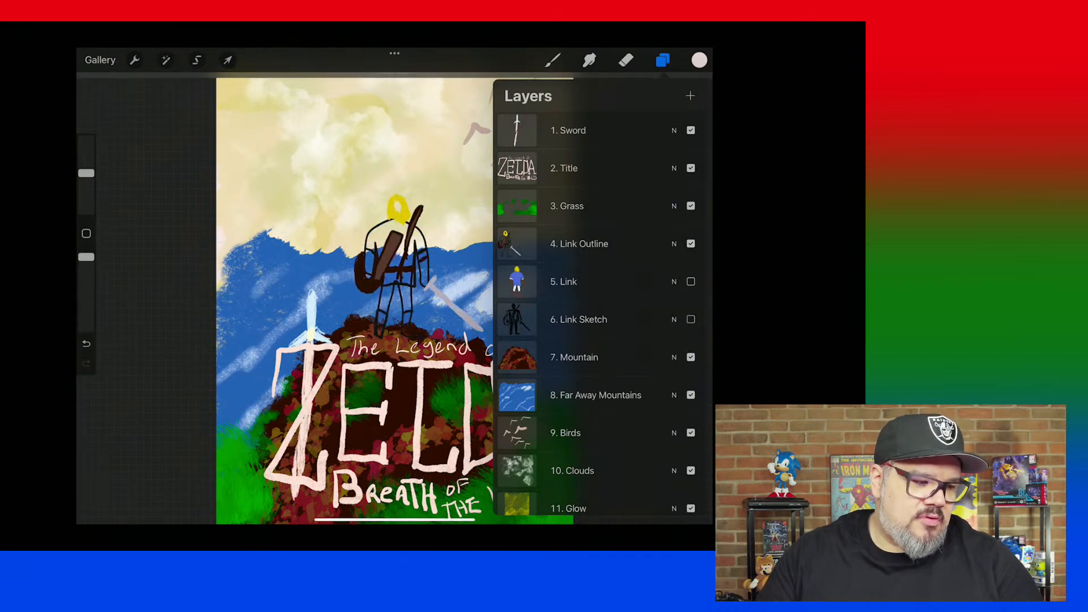
click(691, 281)
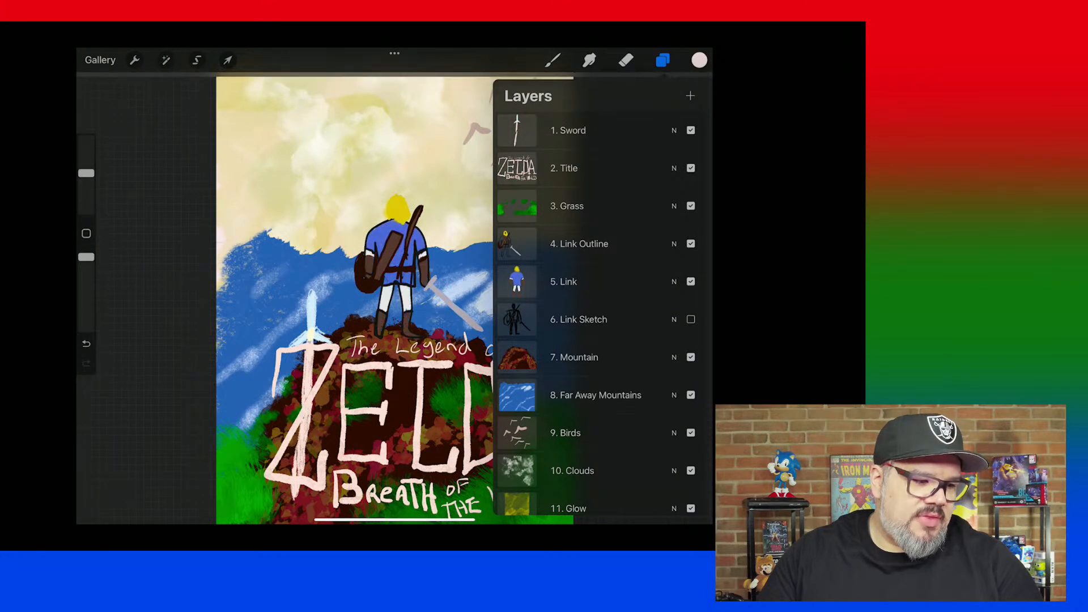
Briefly show the 6. Link Sketch layer, and toggle 7. Mountain and 8. Far Away Mountains off and back on.
click(691, 319)
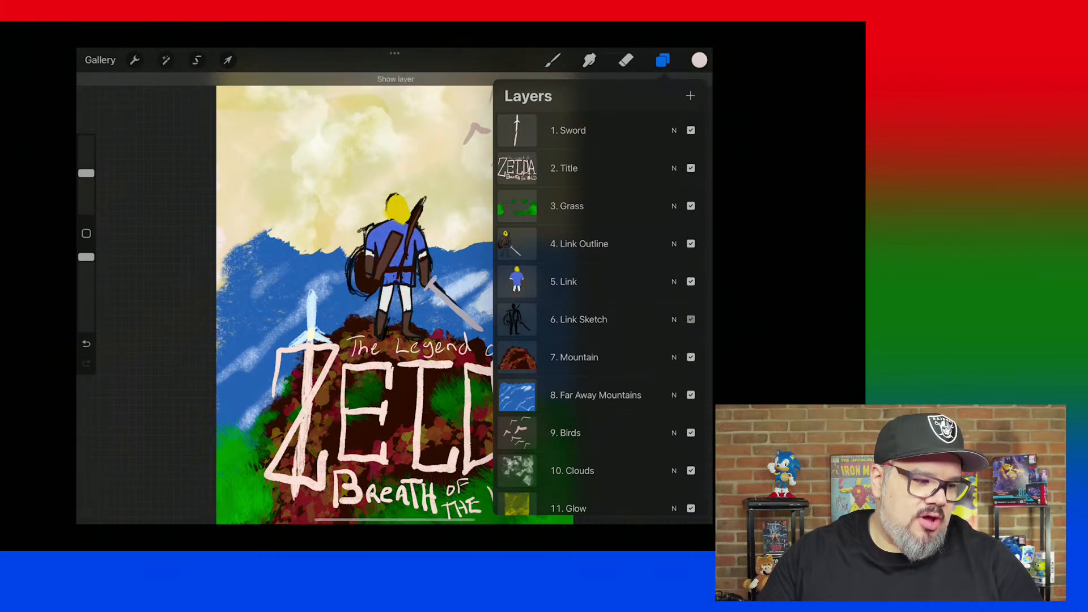
click(691, 319)
click(691, 357)
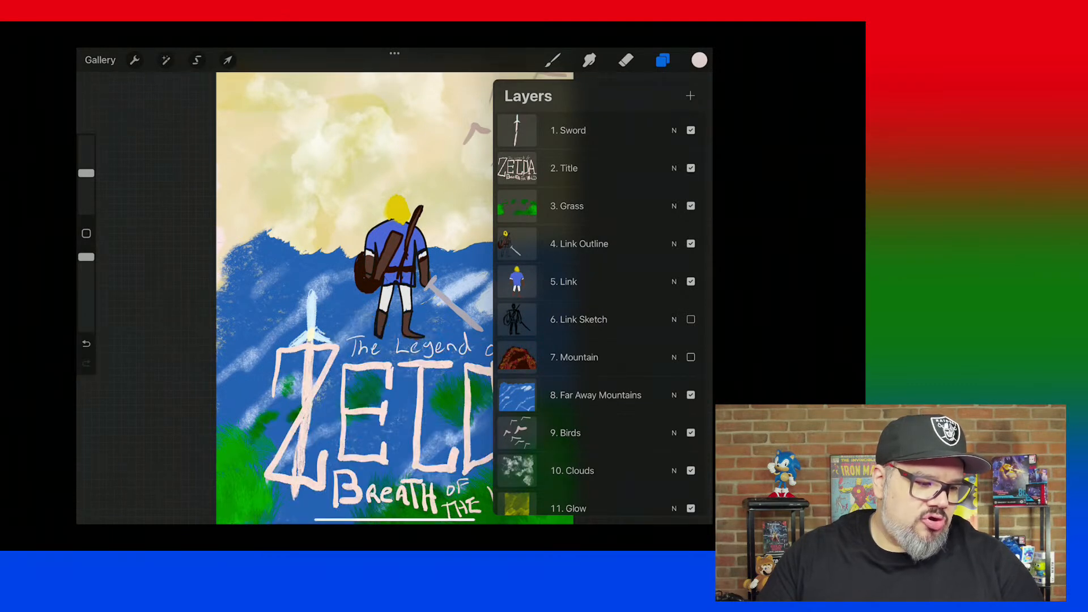
click(691, 396)
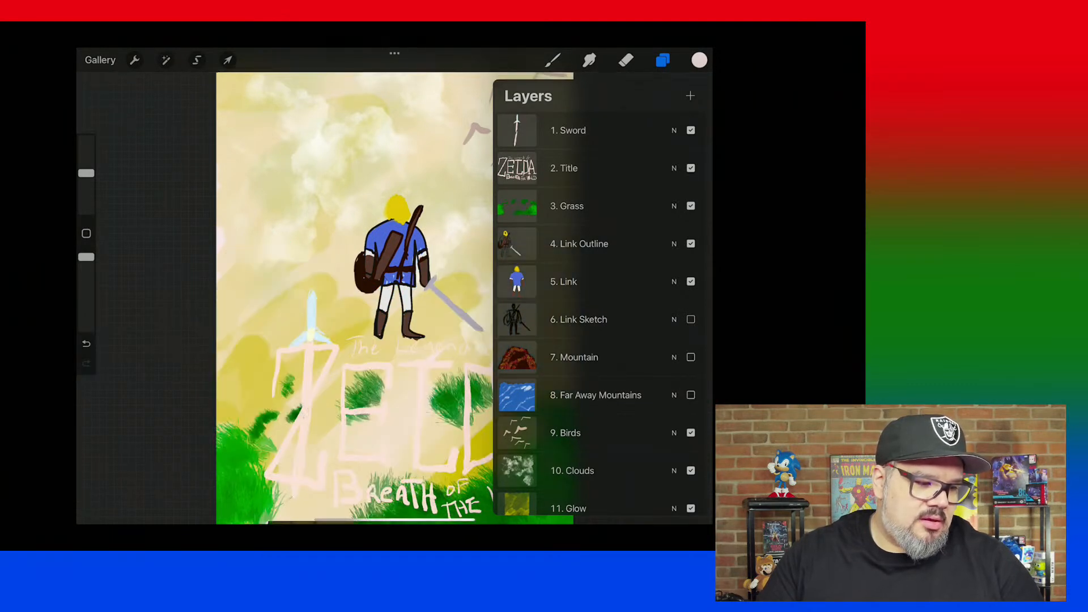
click(691, 395)
click(691, 358)
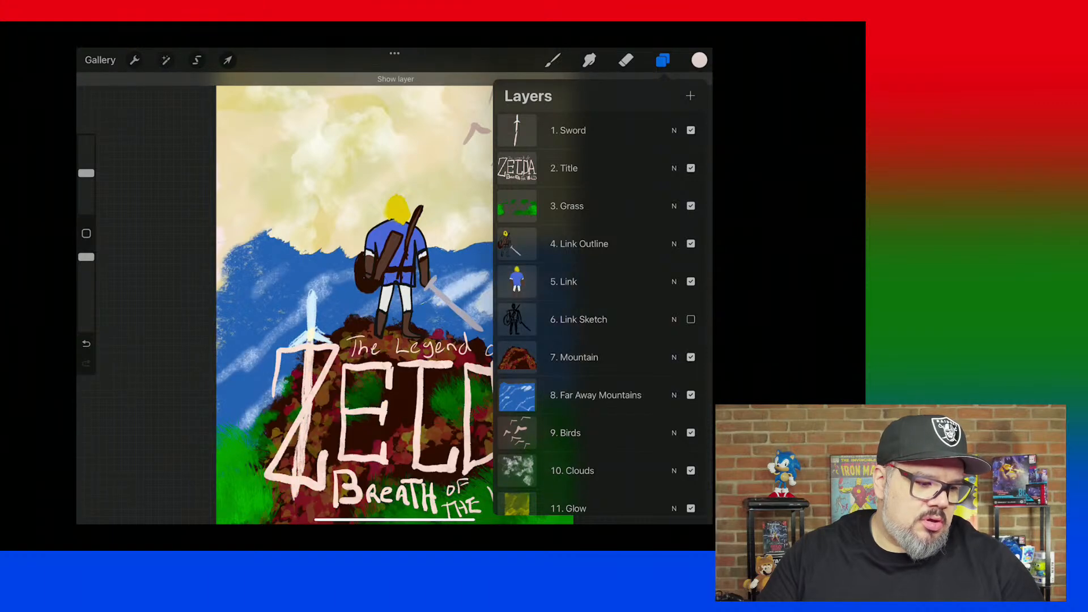
Toggle the 9. Birds and 10. Clouds layers off and back on to examine their part in the sky.
click(691, 434)
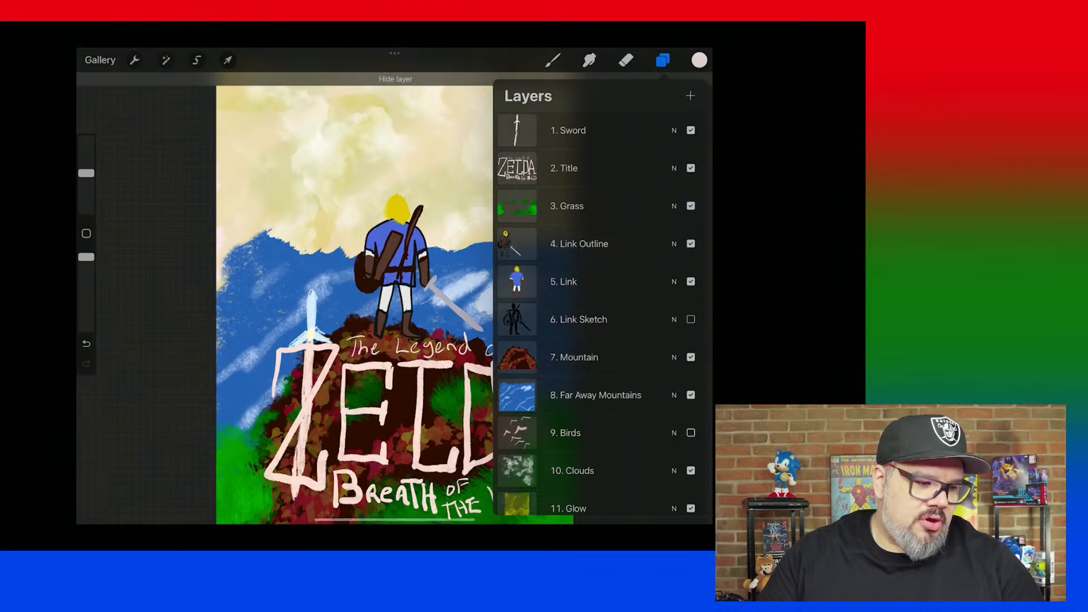
click(691, 433)
scroll(600, 312, down, 3)
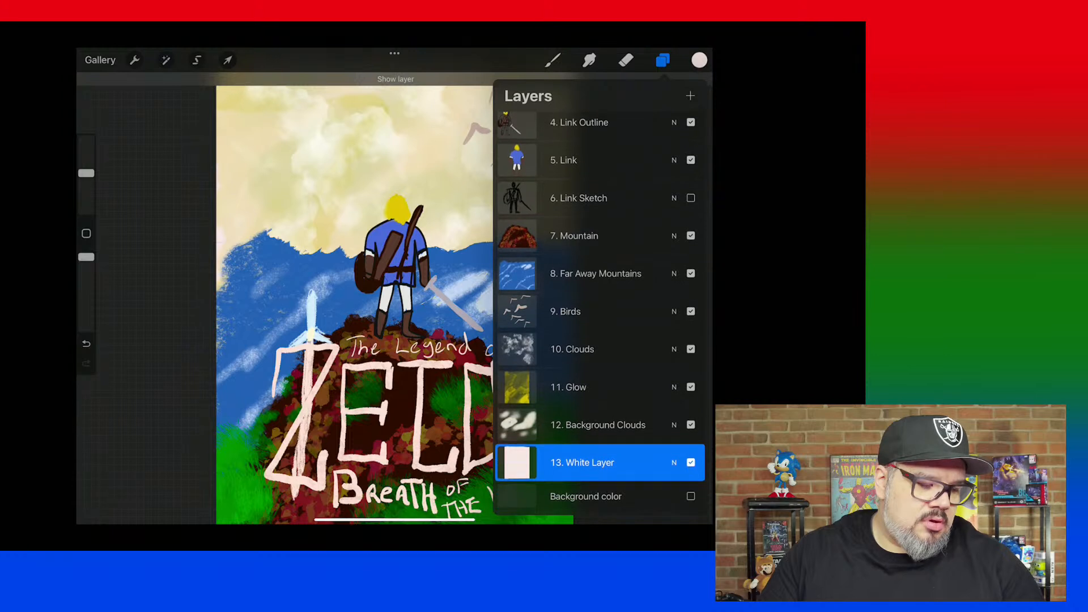
click(691, 354)
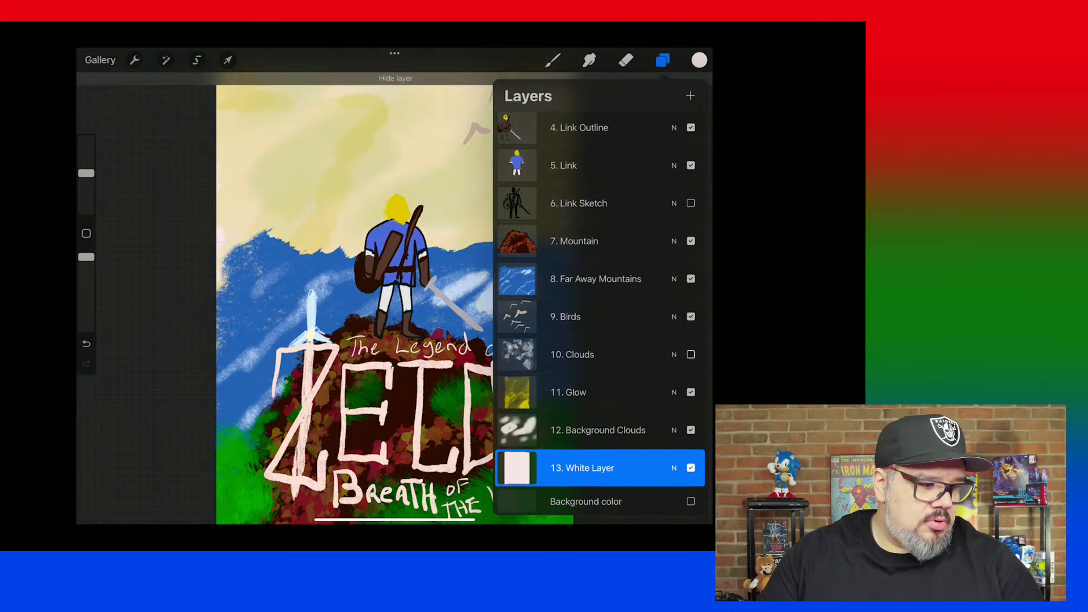
click(691, 354)
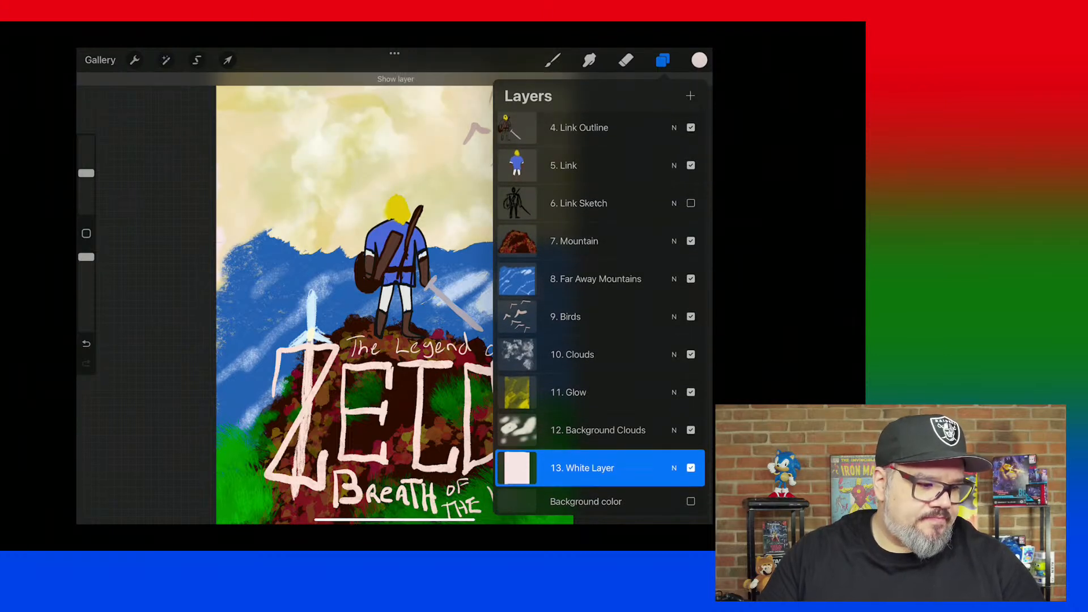
Toggle the 12. Background Clouds and 13. White Layer off and back on, and recheck the 3. Grass layer the same way.
click(691, 431)
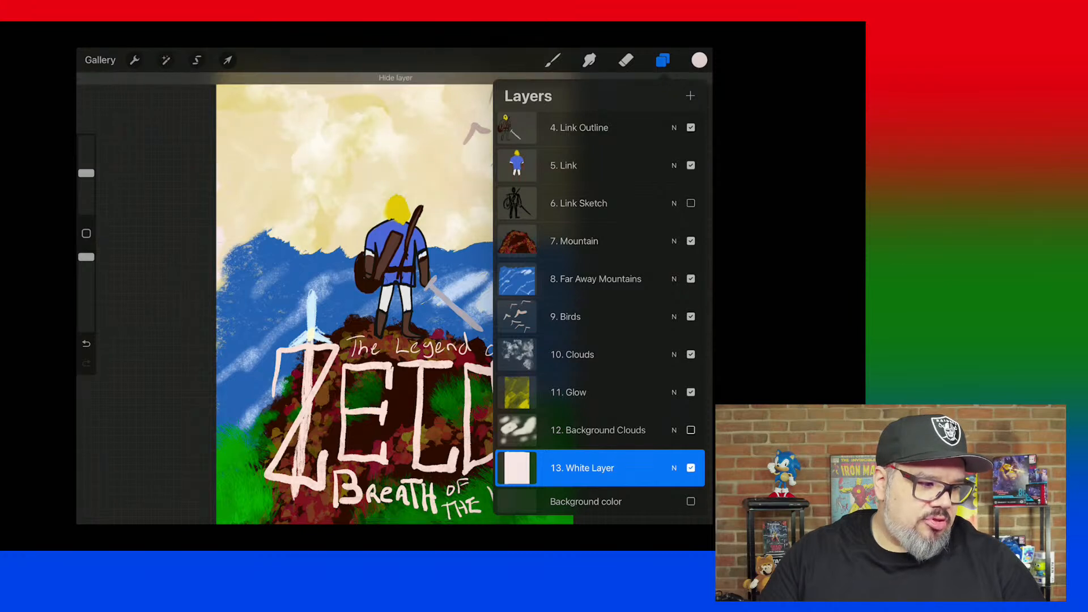
click(691, 430)
click(691, 468)
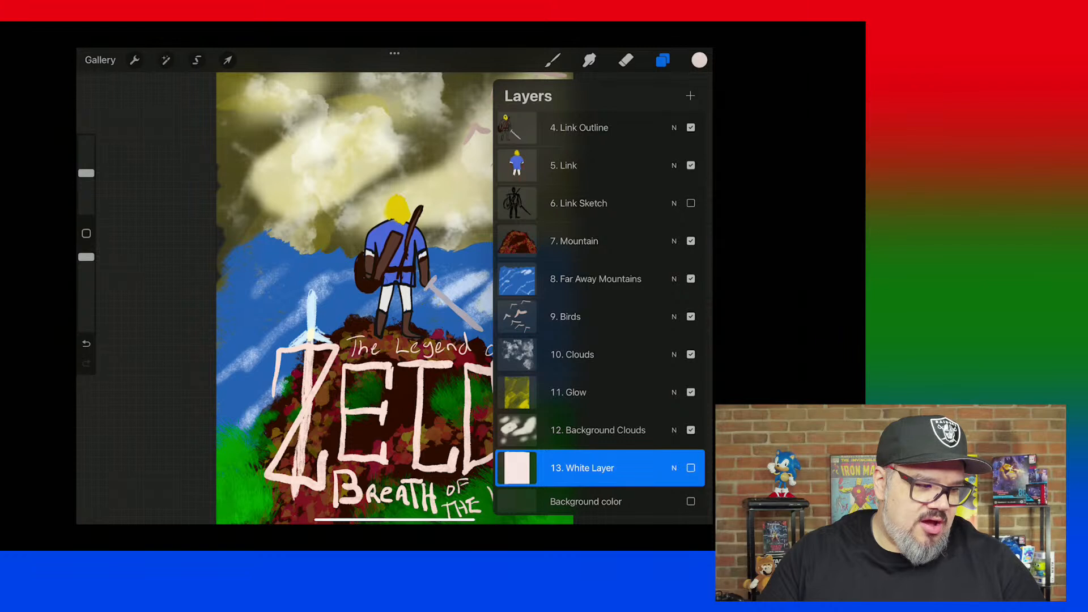
click(691, 468)
scroll(601, 312, up, 3)
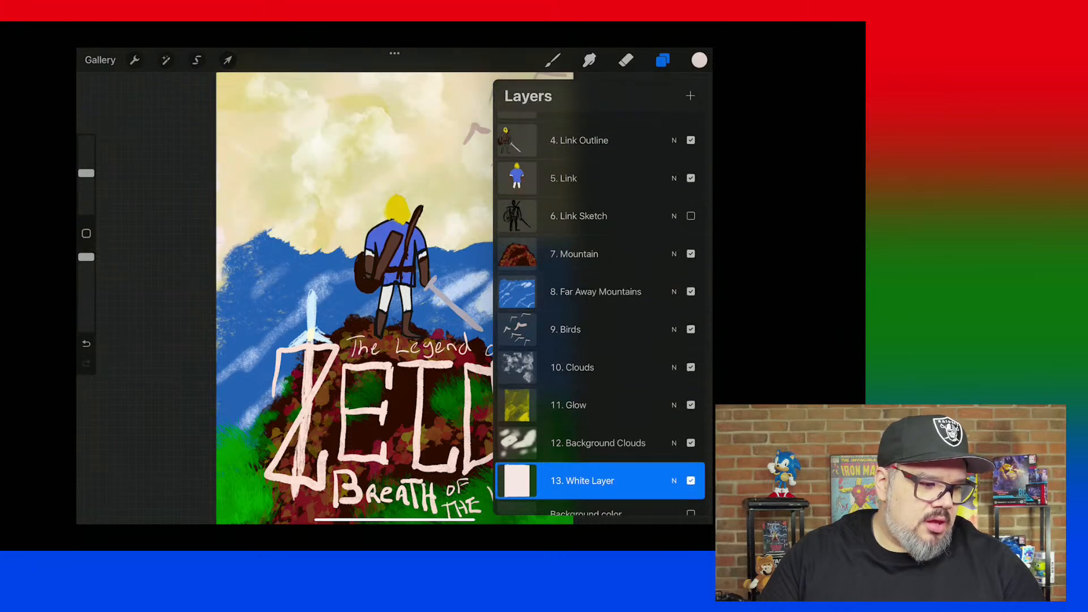
click(691, 206)
click(691, 206)
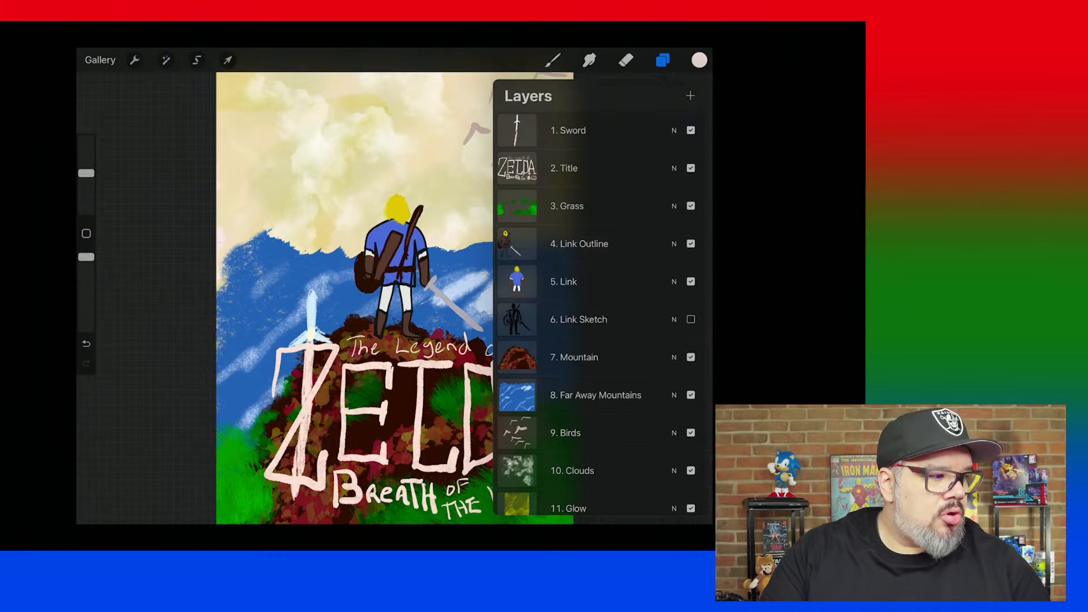
Bring up the Actions for the Zelda artwork.
click(134, 60)
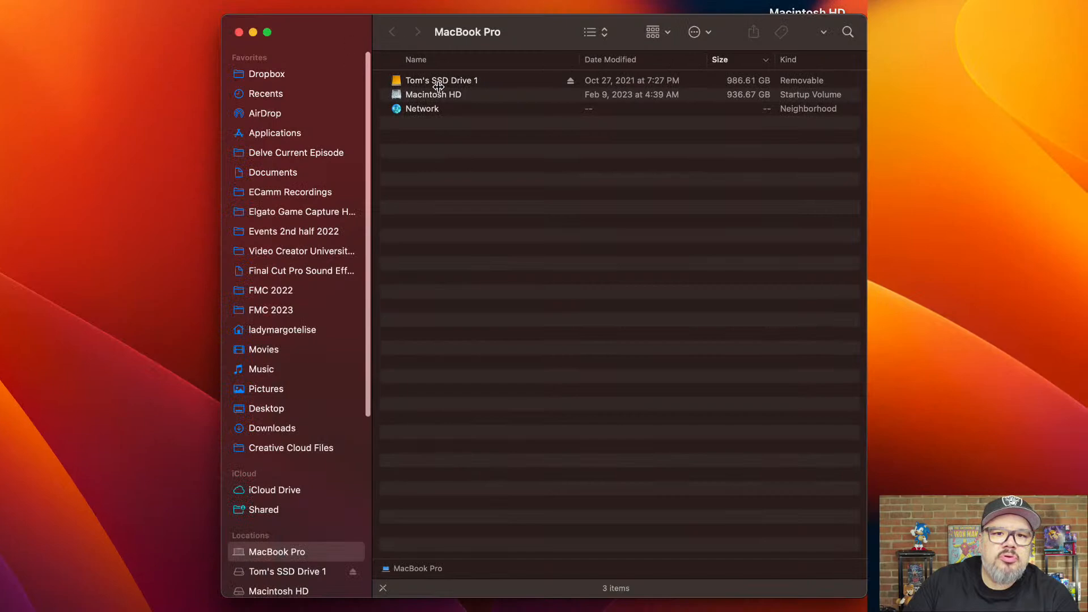
In Finder, look up the Delve_Zelda_Pic PNG, PSD and Procreate files in the Downloads folder, and close the window.
click(290, 434)
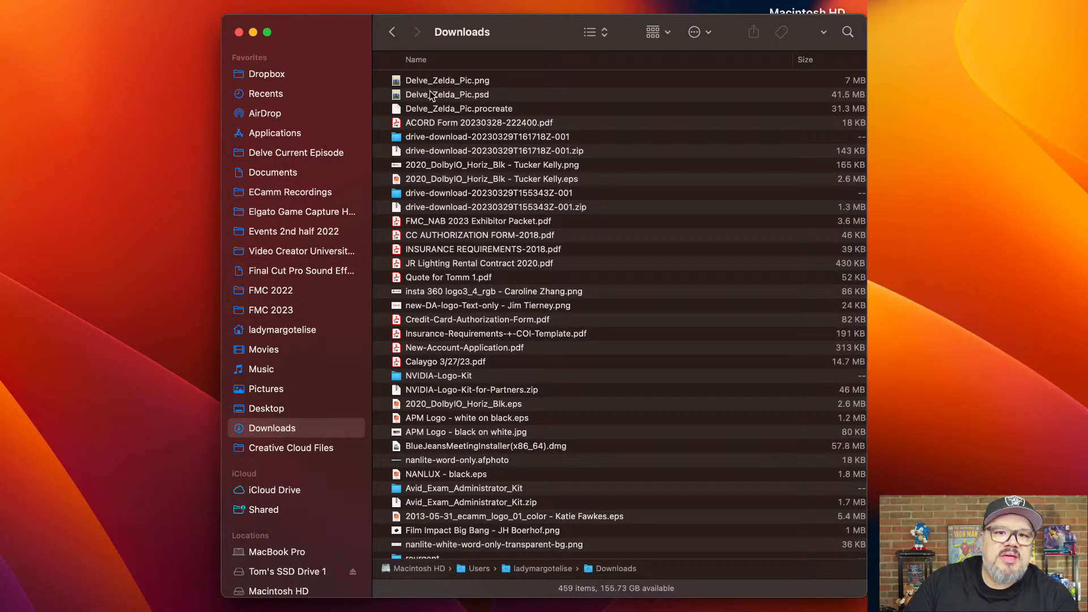
drag(431, 96, 390, 241)
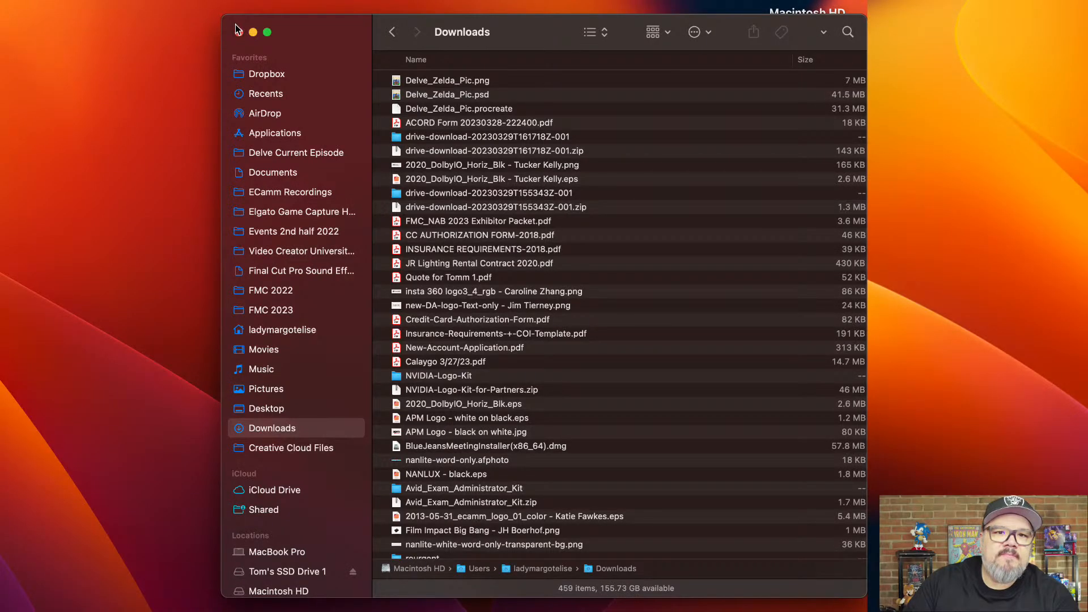
click(239, 32)
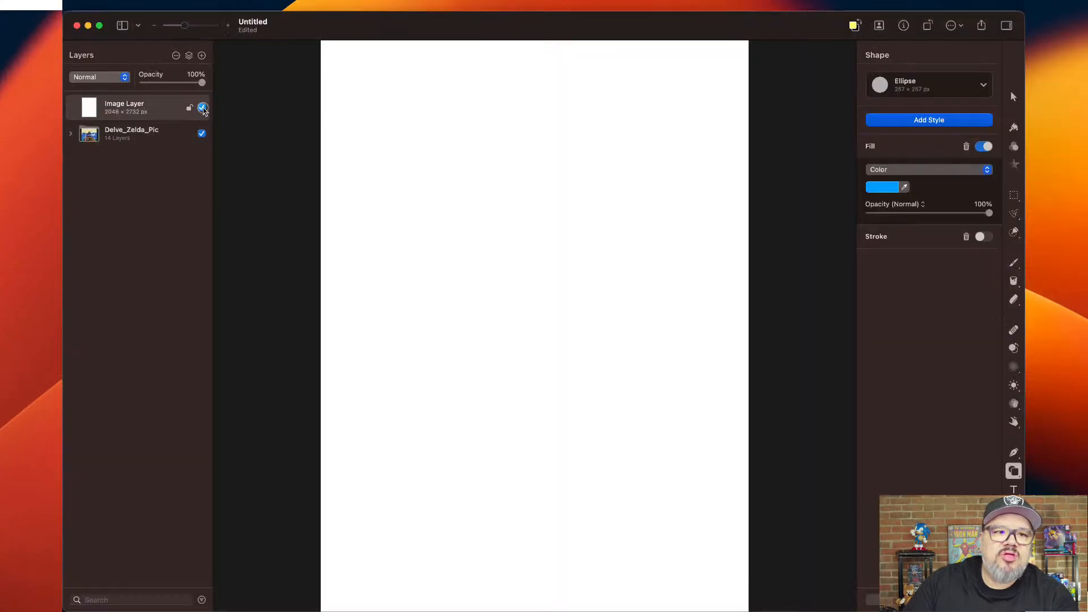
In Pixelmator Pro, place the white Image Layer beneath the Delve_Zelda_Pic group and leave it visible.
click(202, 109)
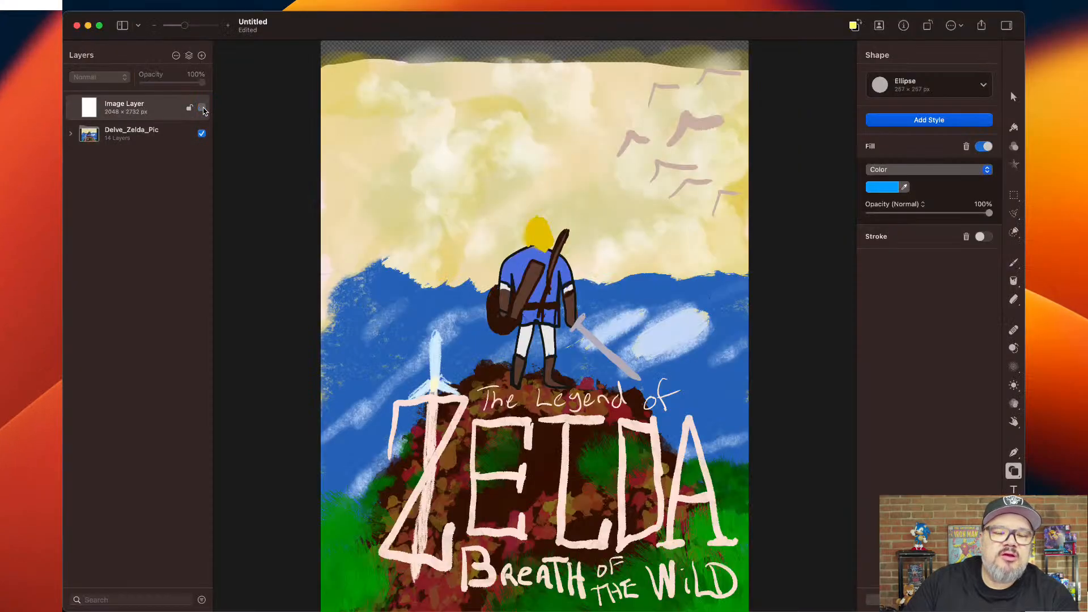
drag(146, 114, 144, 148)
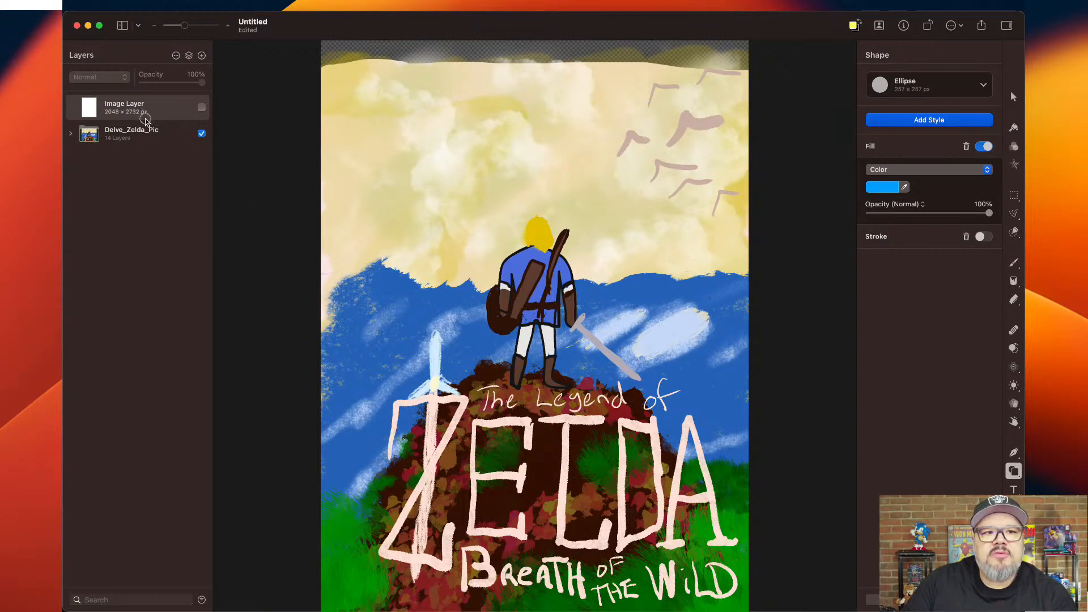
drag(405, 253, 405, 253)
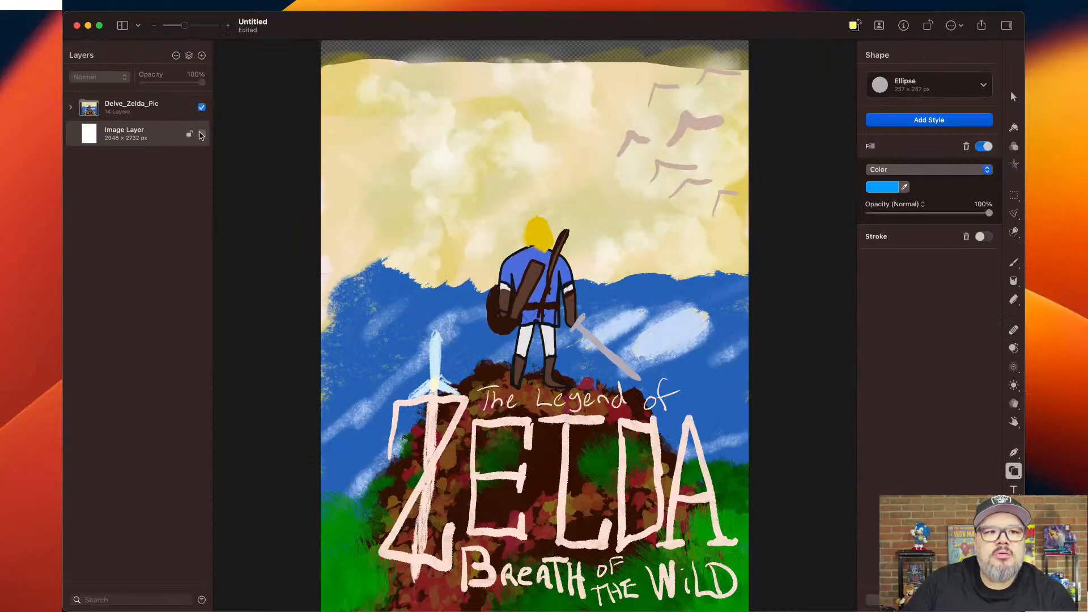
click(424, 248)
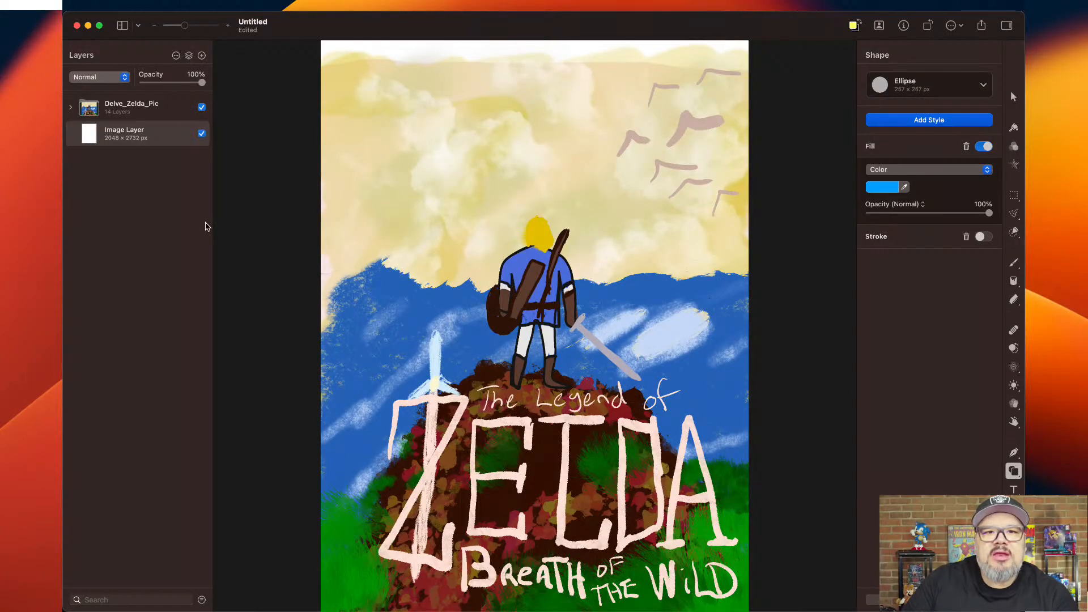
Make the document window full screen and expand the Delve_Zelda_Pic group to list its layers.
click(99, 26)
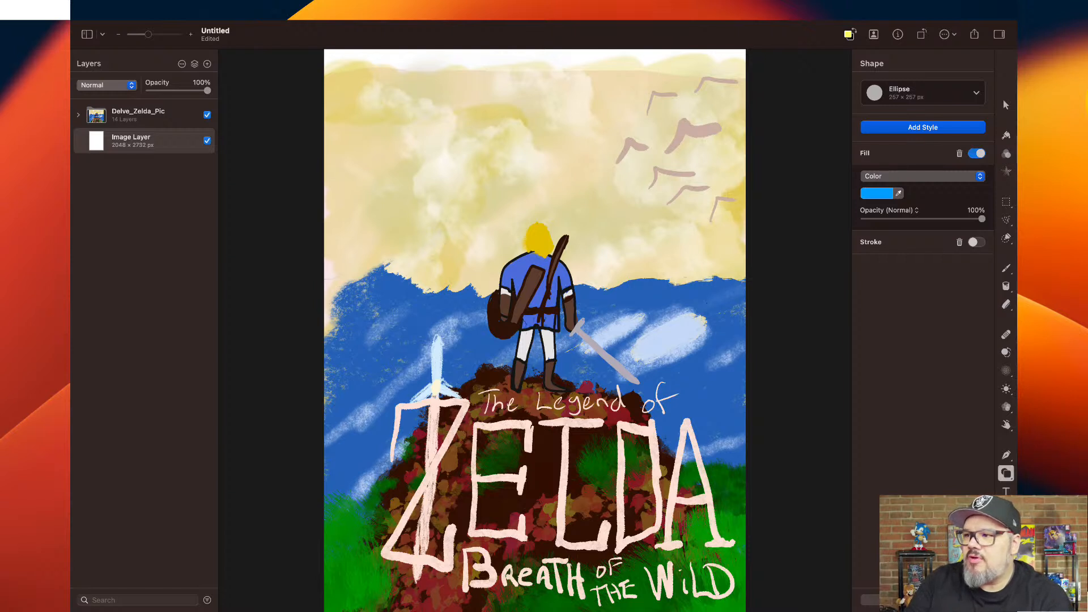
click(78, 115)
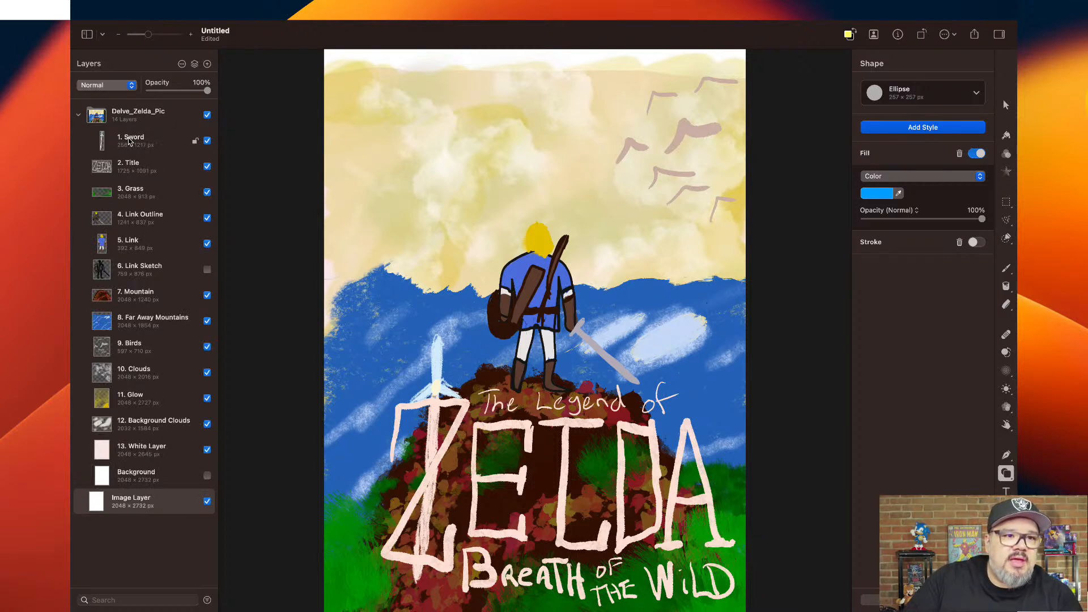
Hide and reshow the Sword, Title, Grass, Link Outline and Link layers one at a time to check what each contains.
click(207, 141)
click(207, 141)
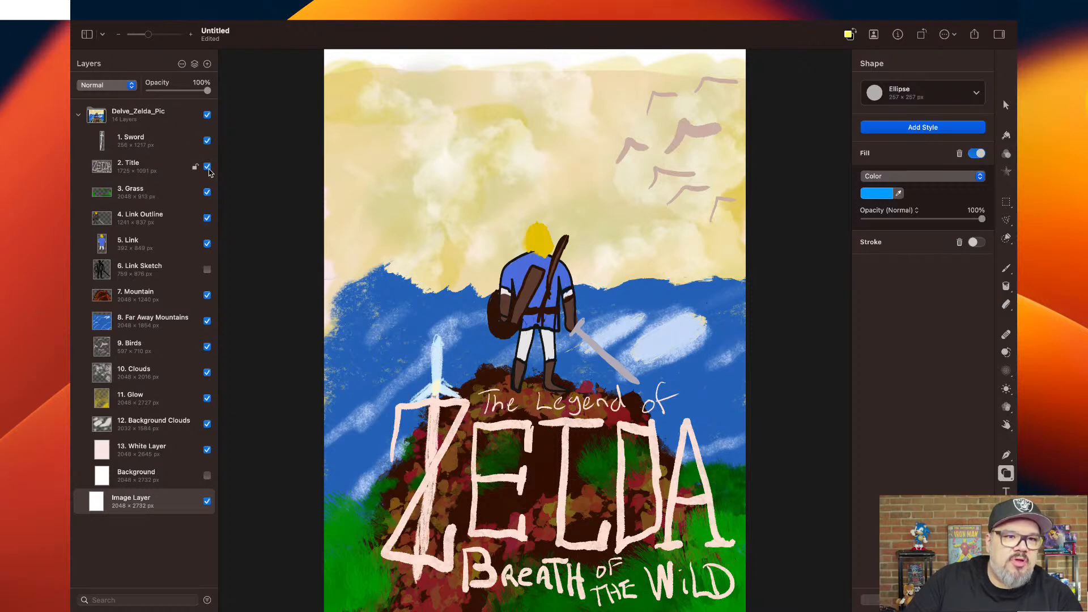
click(207, 167)
click(207, 167)
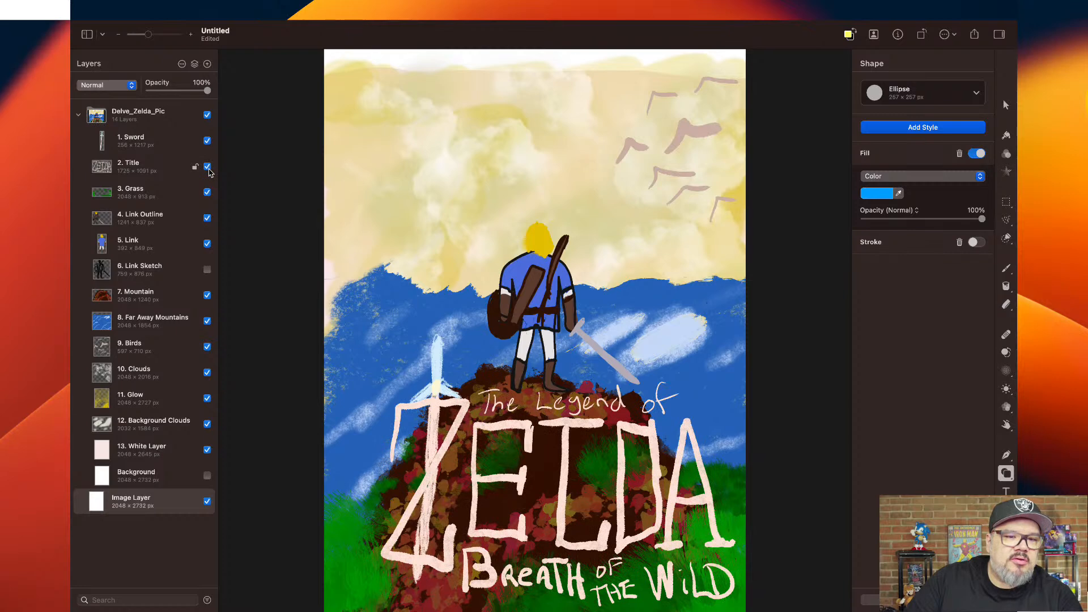
click(207, 193)
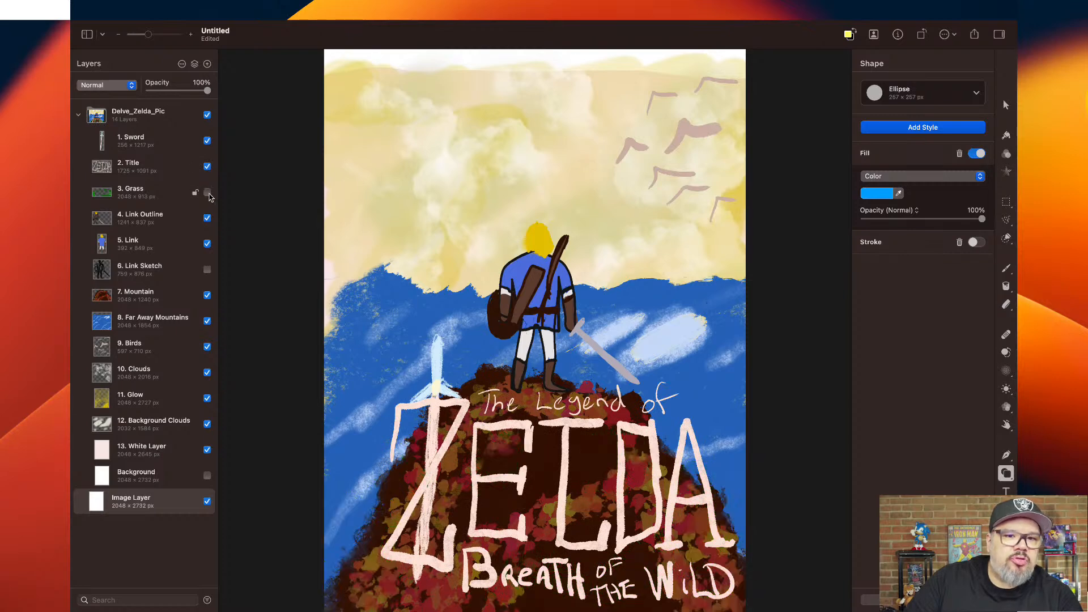
click(207, 193)
click(207, 218)
click(207, 218)
click(207, 244)
click(207, 243)
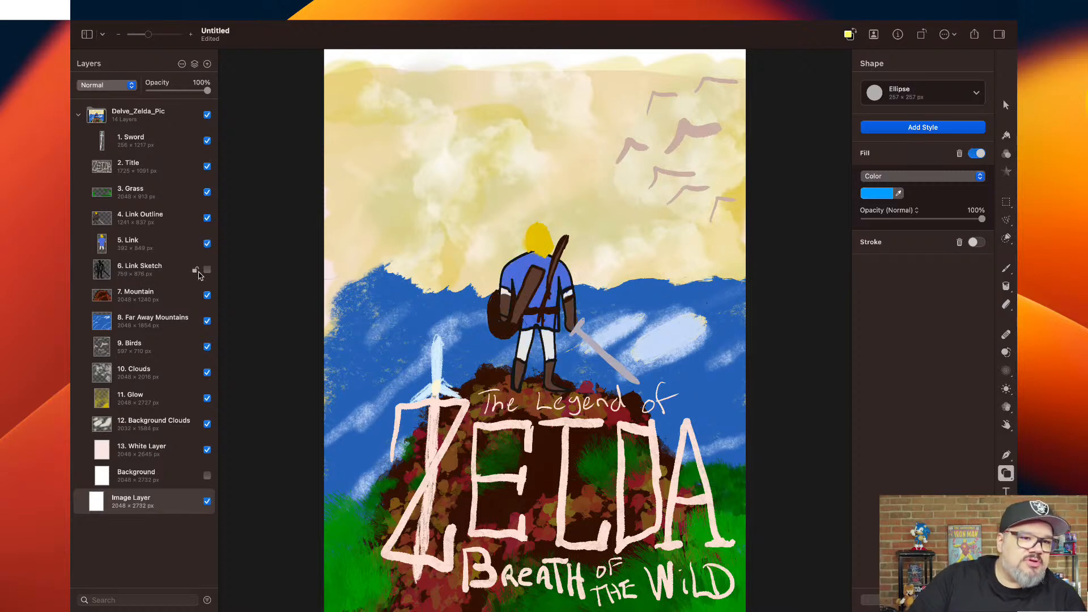
Hide and reshow the Mountain, Far Away Mountains, Birds and Clouds layers one at a time to check their contents.
click(207, 296)
click(208, 296)
click(208, 321)
click(207, 321)
click(207, 347)
click(208, 347)
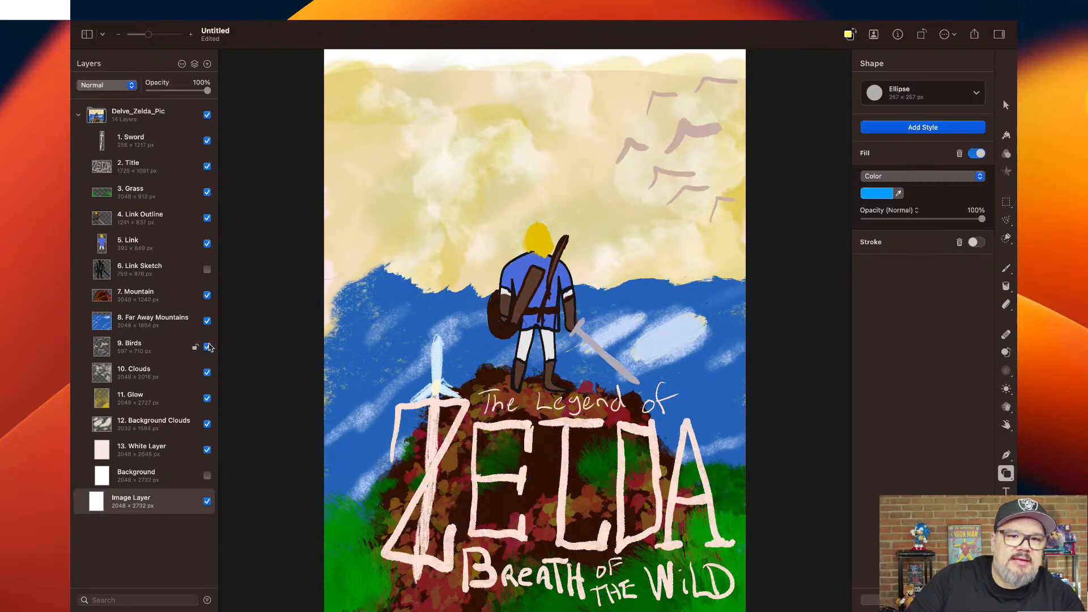
click(207, 373)
click(209, 374)
Hide and reshow the Glow, Background Clouds and White Layer layers in turn, leaving all three visible.
click(208, 399)
click(208, 399)
click(207, 425)
click(207, 425)
click(208, 451)
click(208, 450)
click(207, 451)
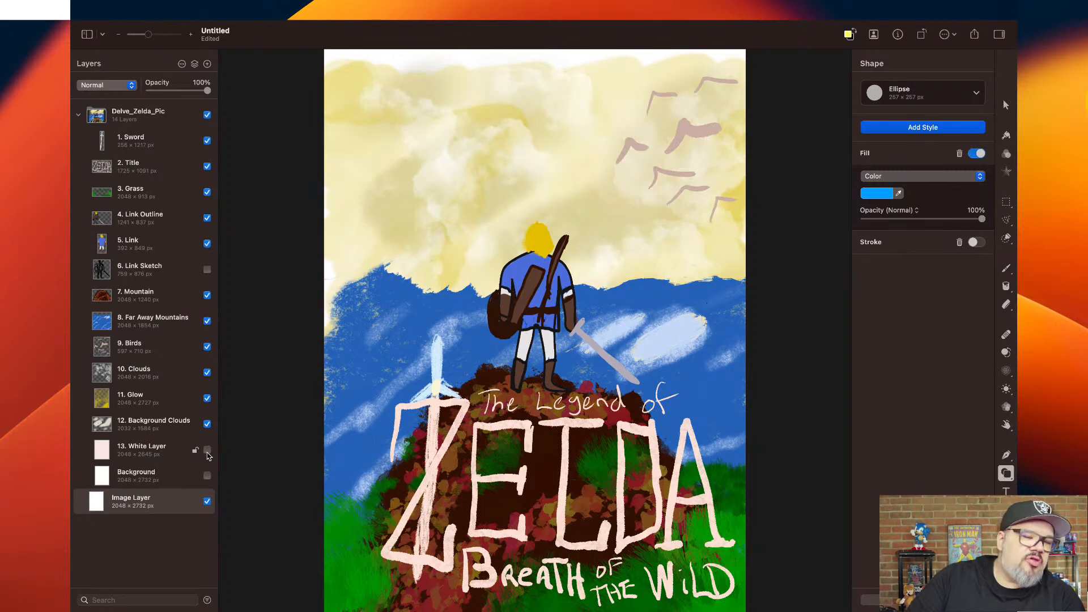
click(207, 451)
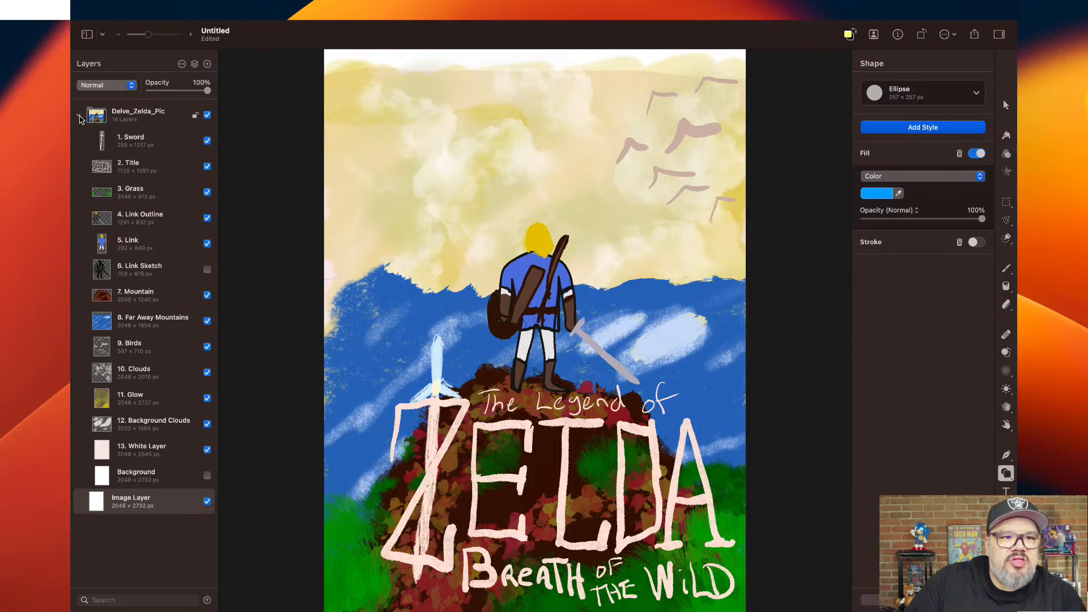
Look over the save location and format options for the untitled document, and leave without saving.
click(171, 11)
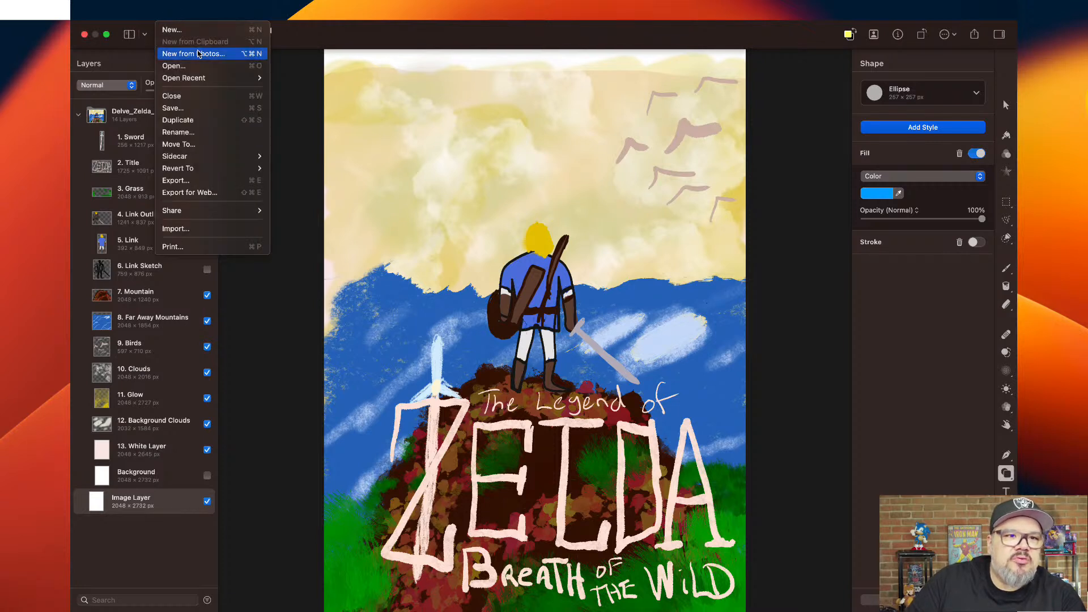
click(210, 107)
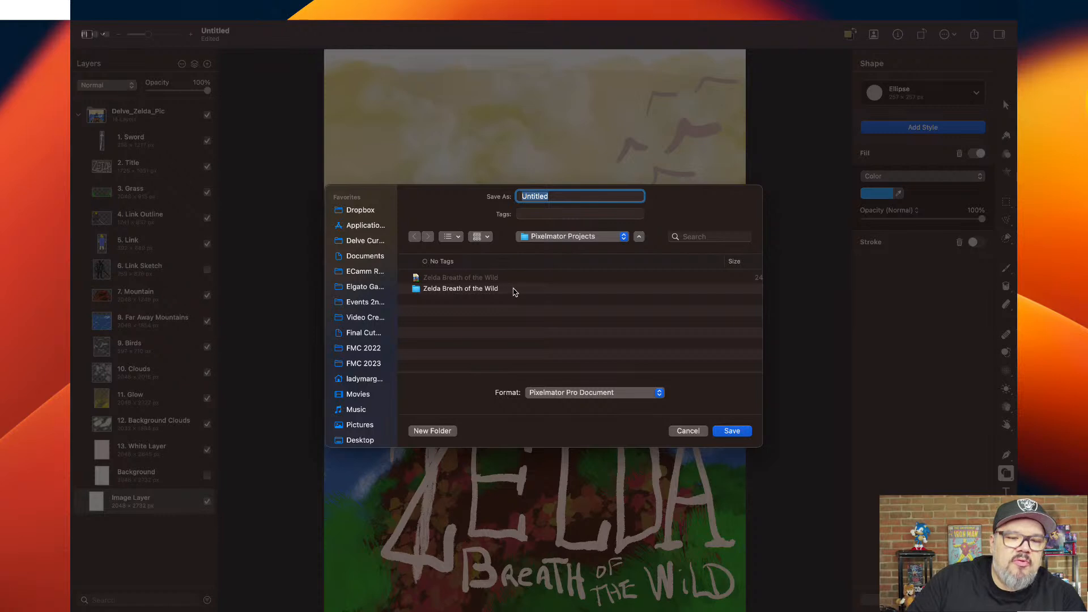
click(688, 431)
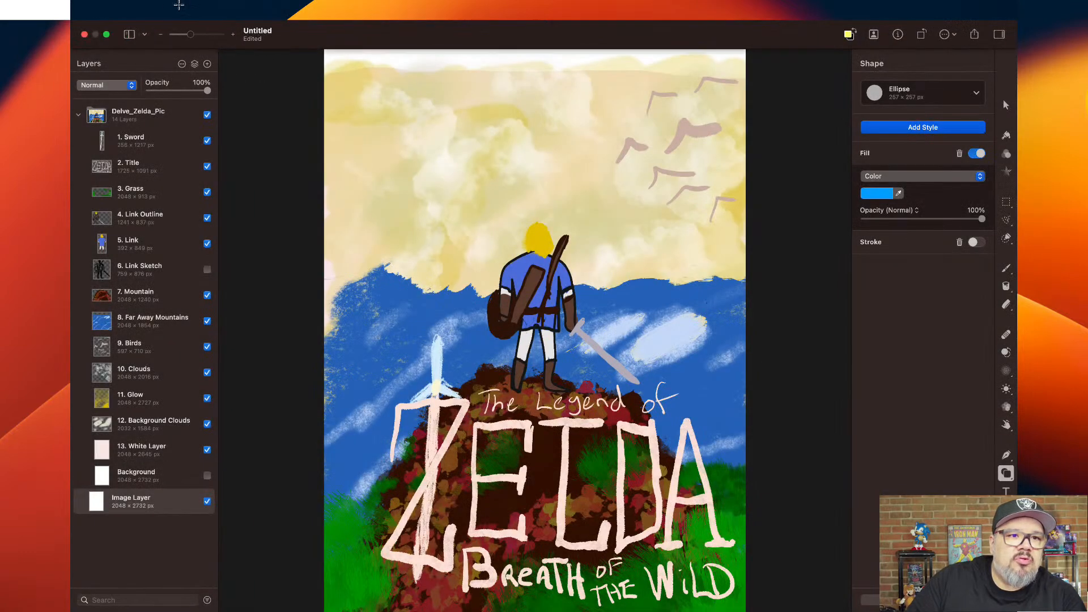
Close the untitled document by deleting it, and open the recent Zelda Breath of the Wild document.
click(166, 9)
click(185, 95)
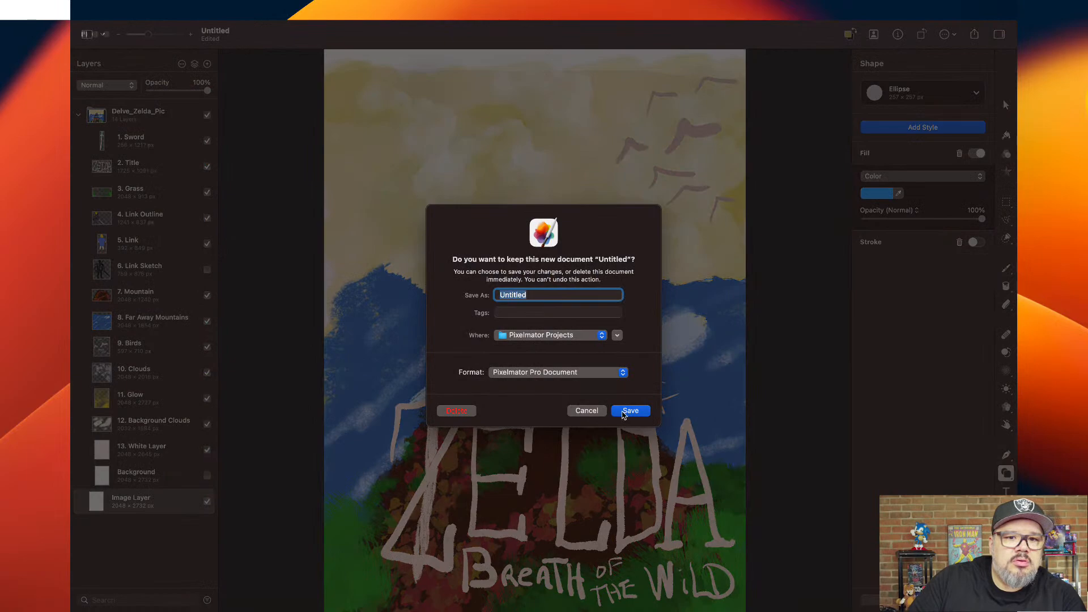
click(464, 415)
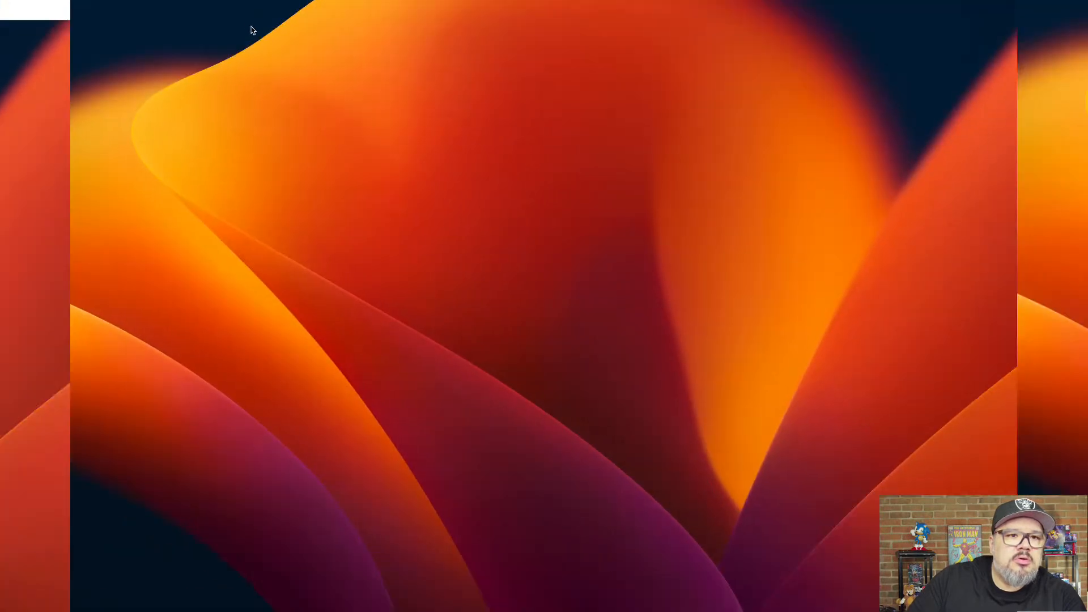
click(180, 8)
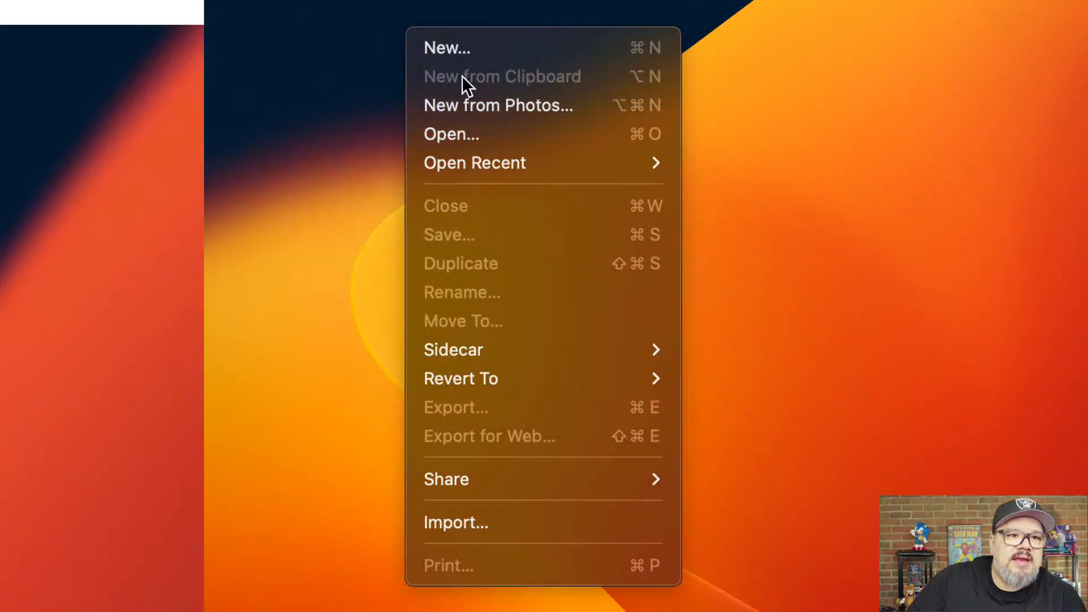
mouse_move(508, 168)
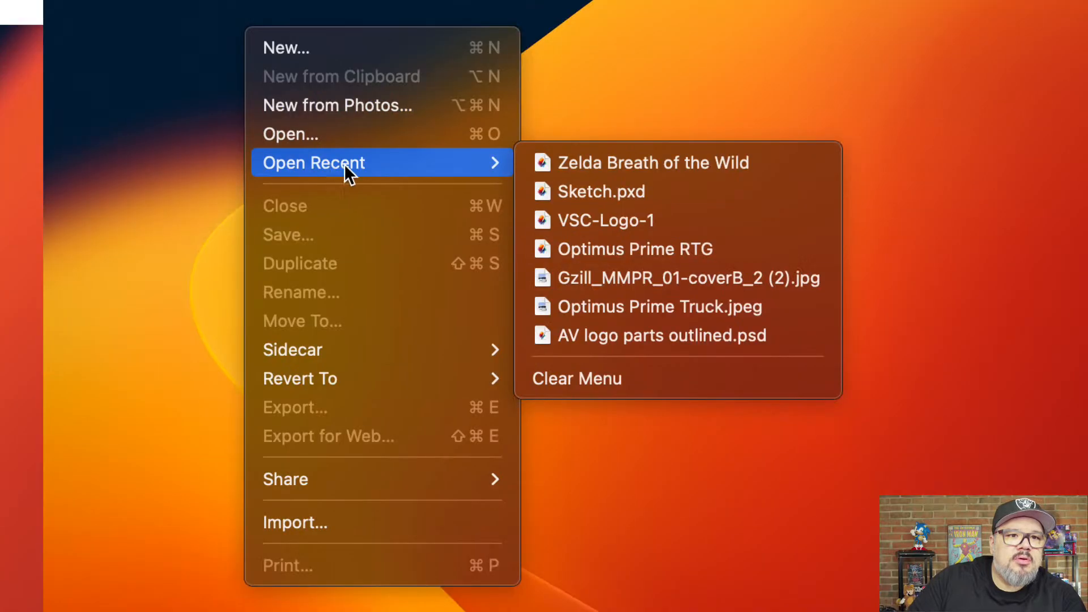
click(594, 171)
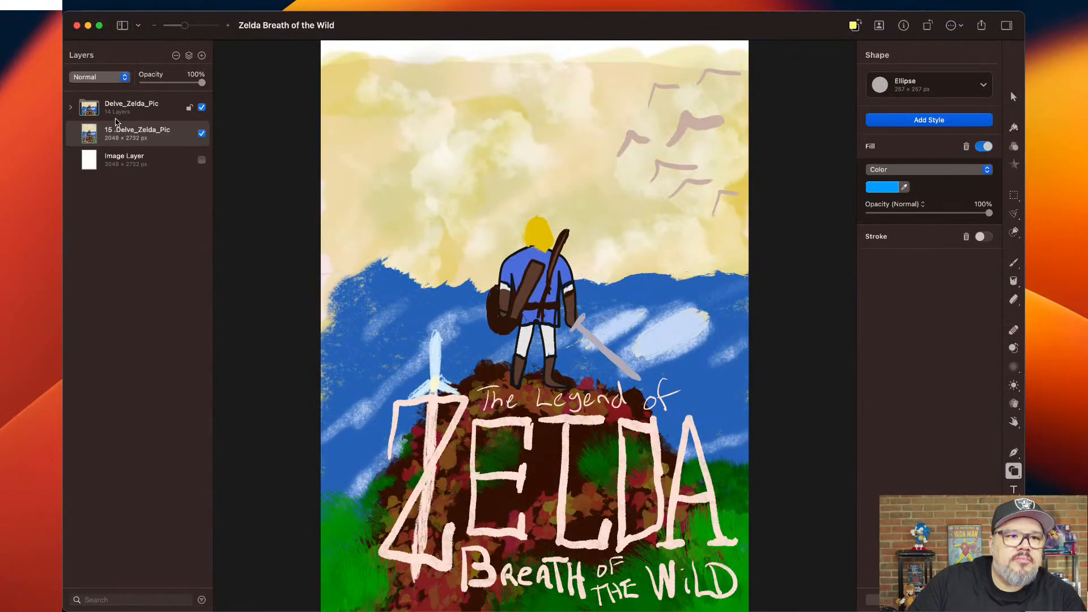
Compare the Delve_Zelda_Pic group with the 15 .Delve_Zelda_Pic layer, make the white Image Layer visible, and expand the group.
click(202, 134)
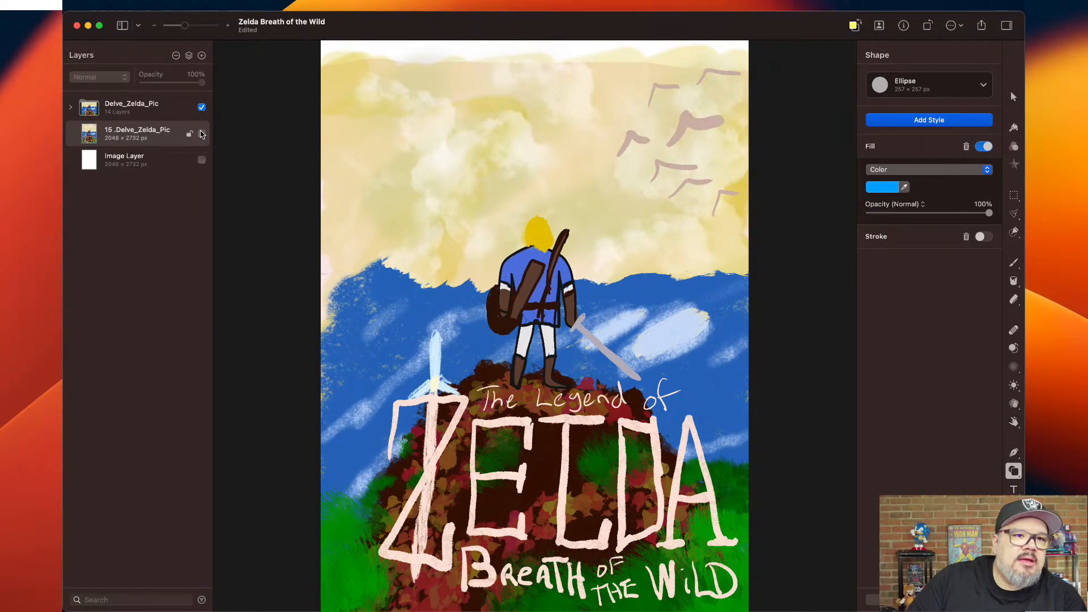
click(202, 107)
click(202, 134)
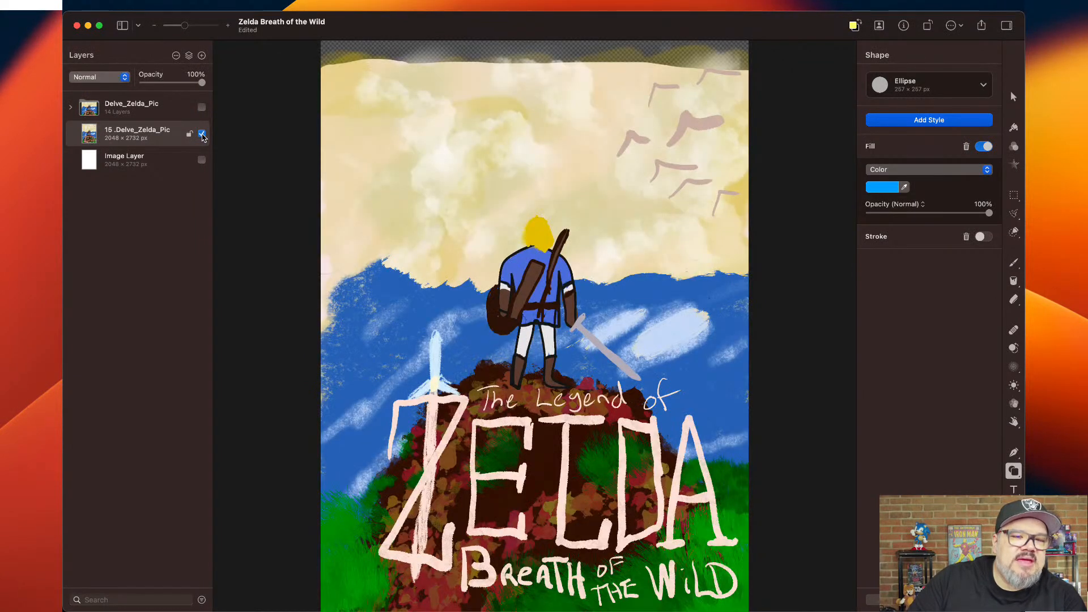
click(202, 160)
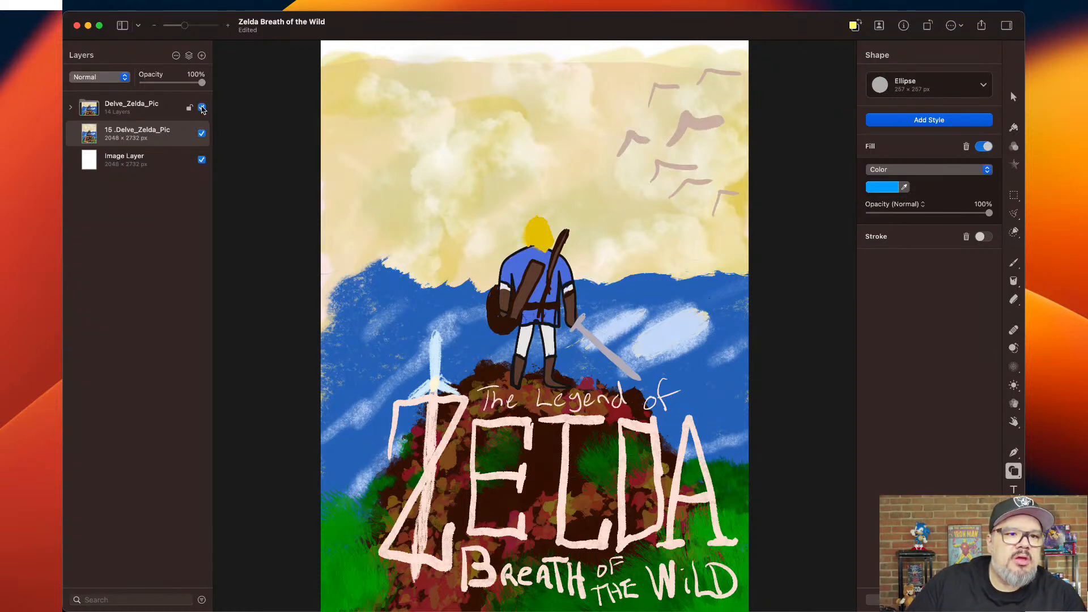
click(70, 107)
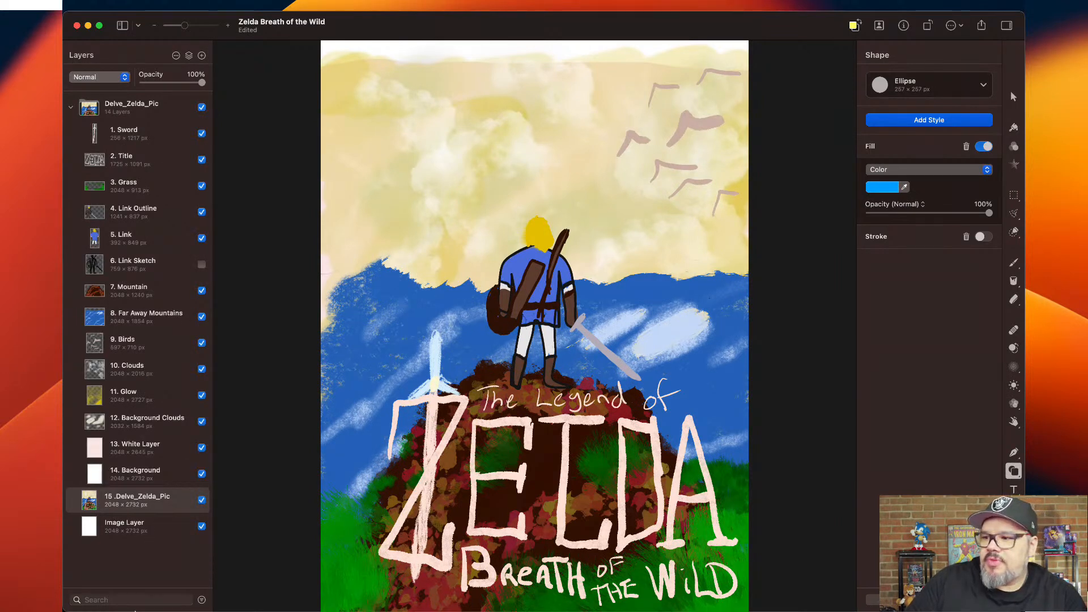
Review the export formats for the Zelda document, keep Motion Project as the format, and leave without exporting.
click(164, 3)
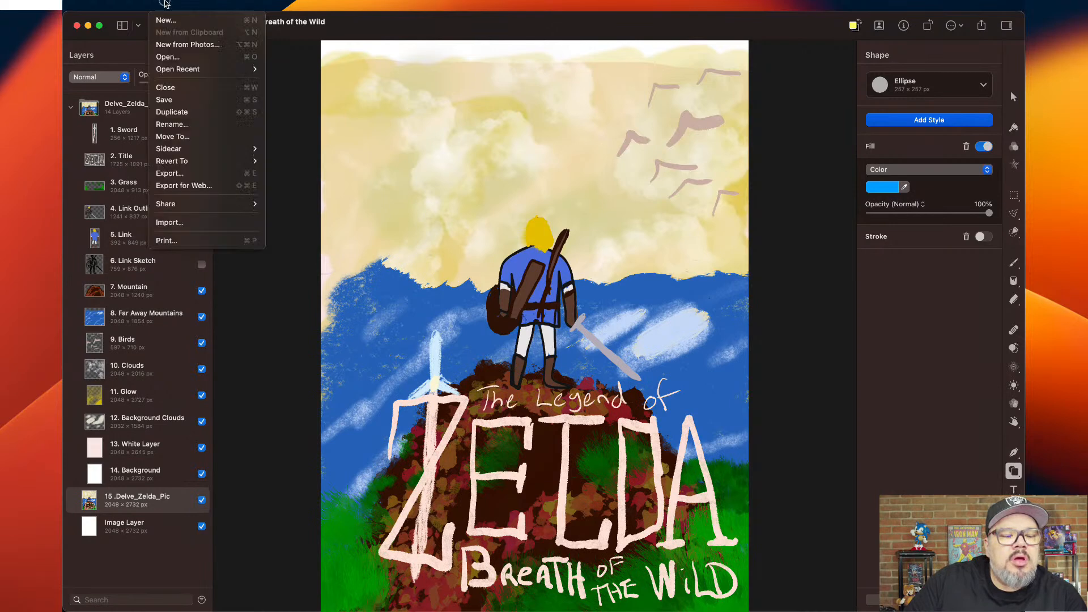
click(197, 174)
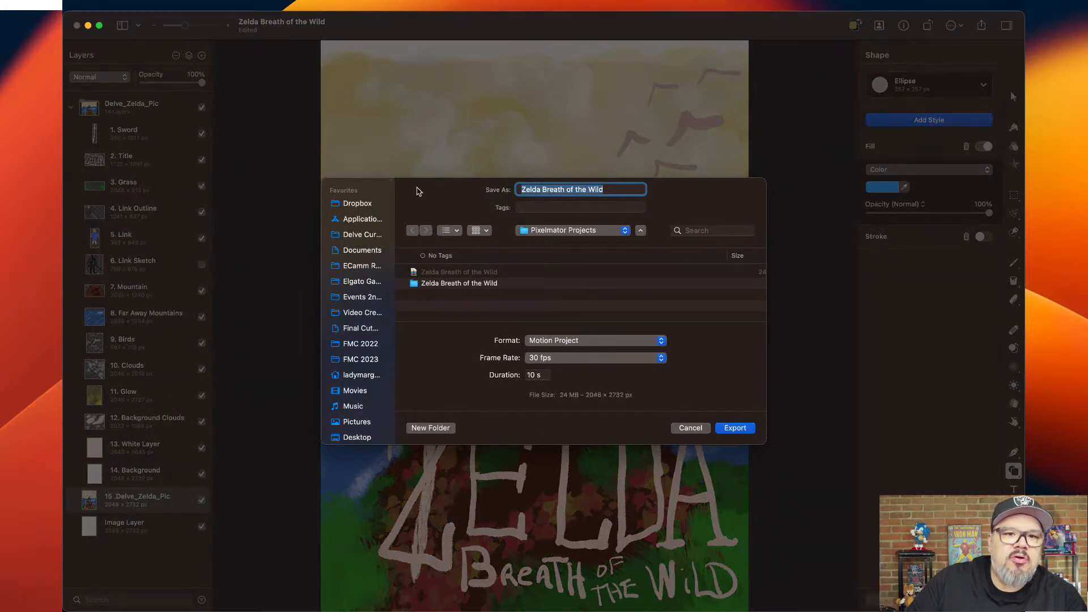
click(660, 342)
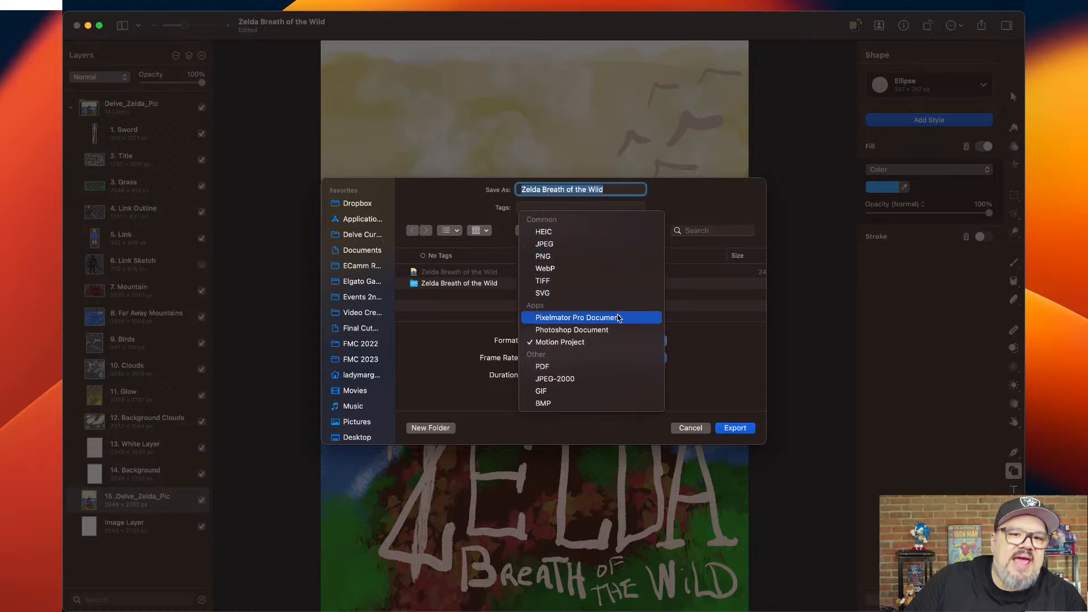
click(608, 343)
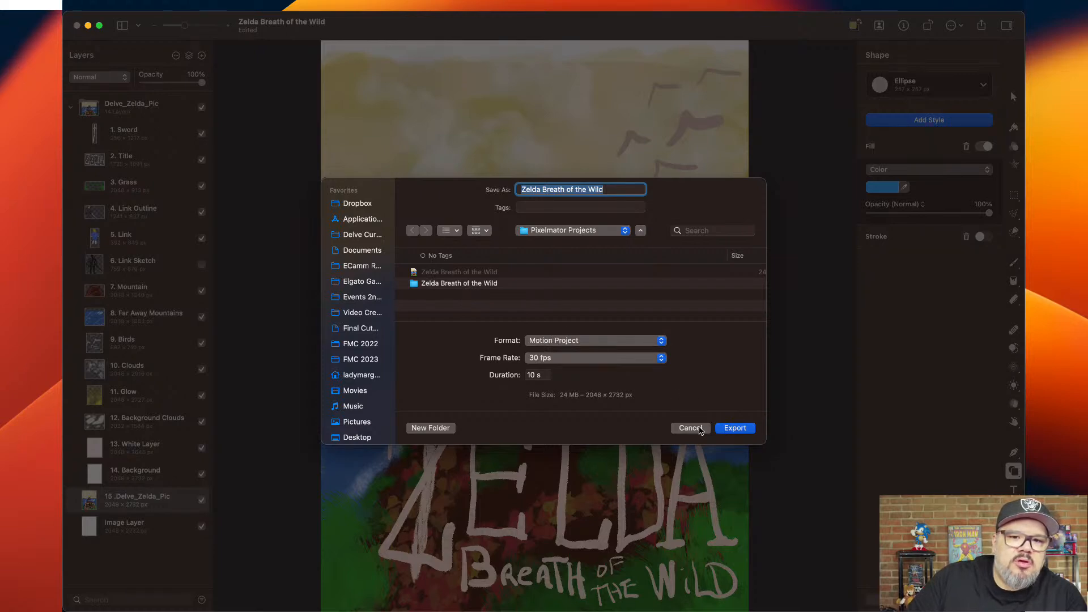
click(701, 430)
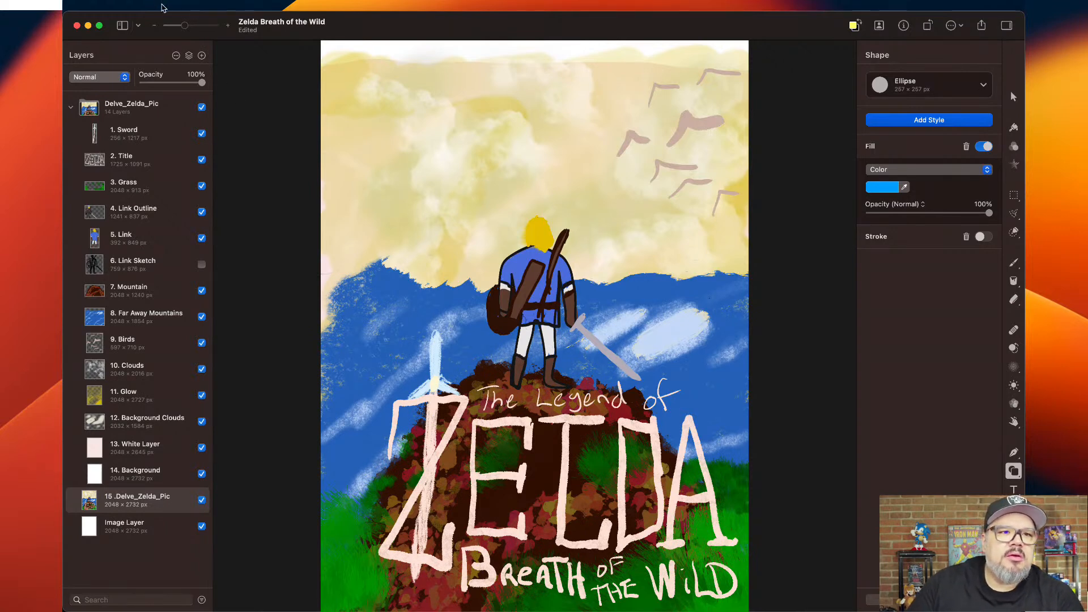
click(163, 7)
click(166, 21)
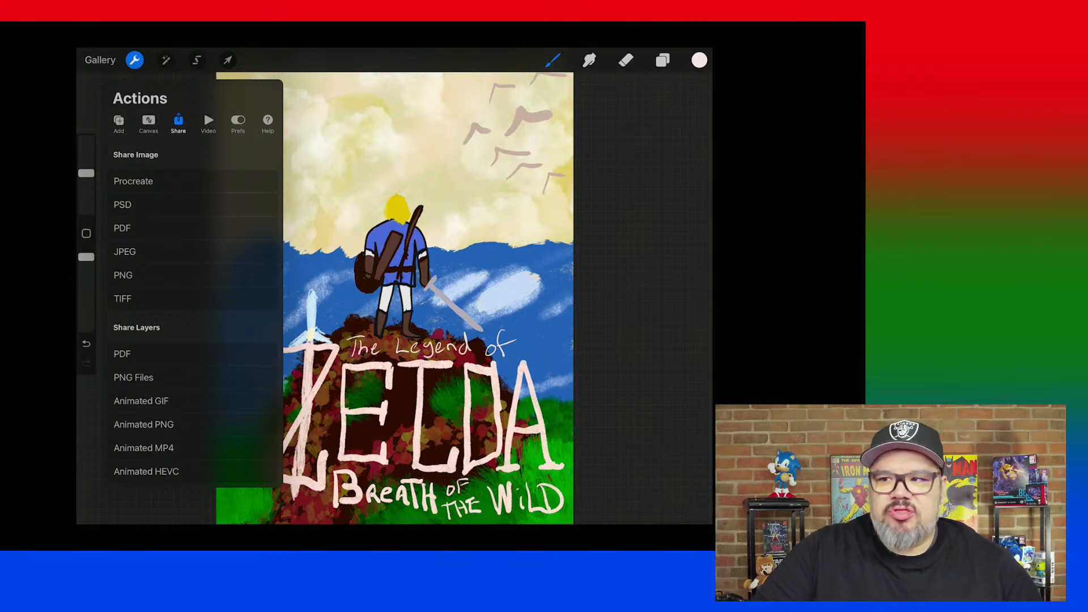
In Procreate, dismiss the Actions and list the Zelda artwork's layers from the topmost one.
click(134, 60)
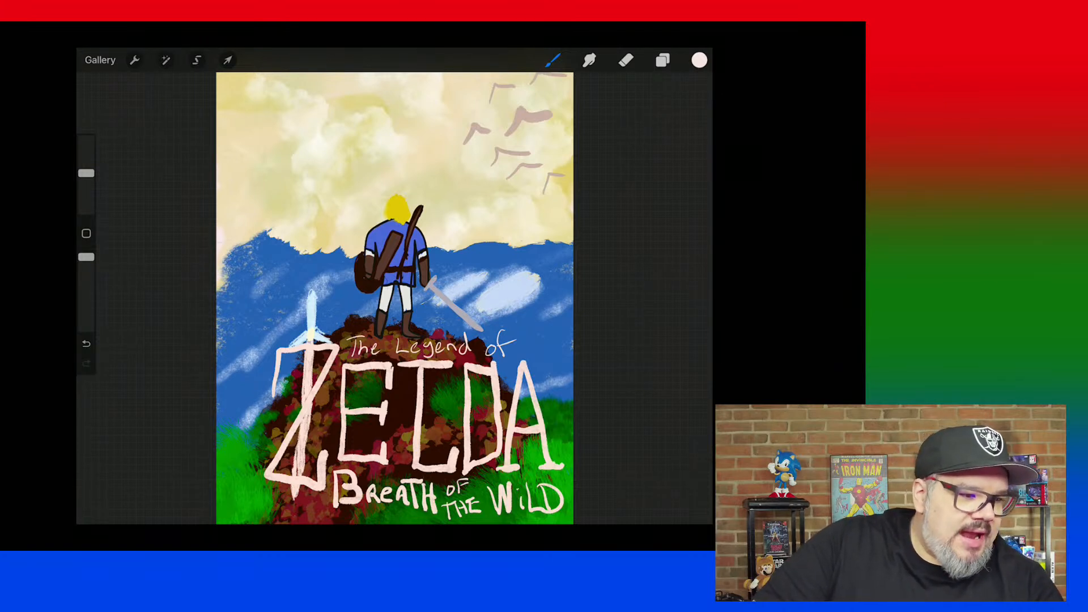
click(700, 60)
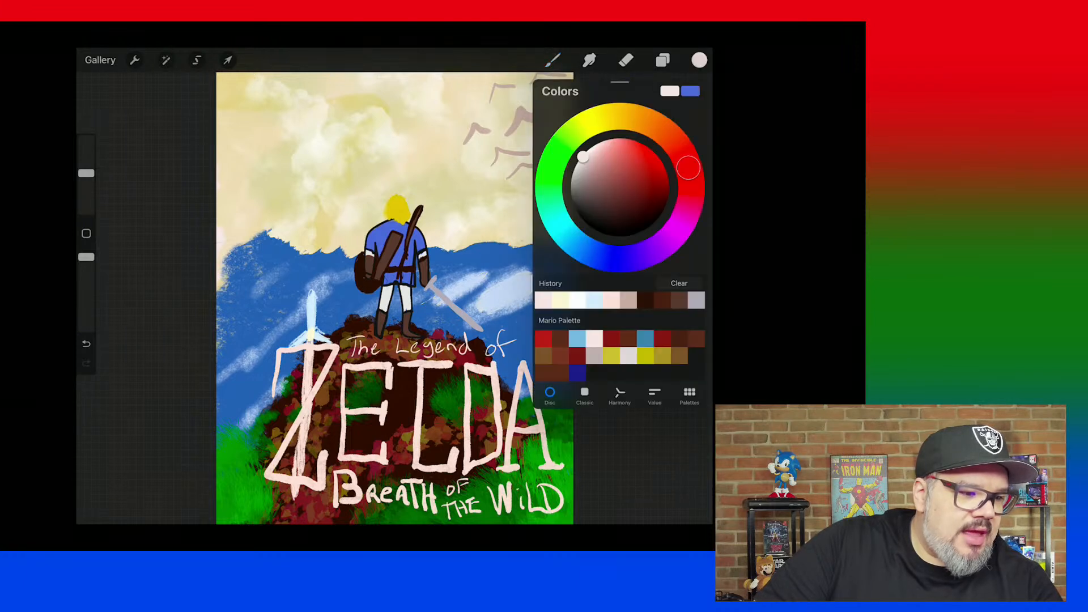
click(663, 60)
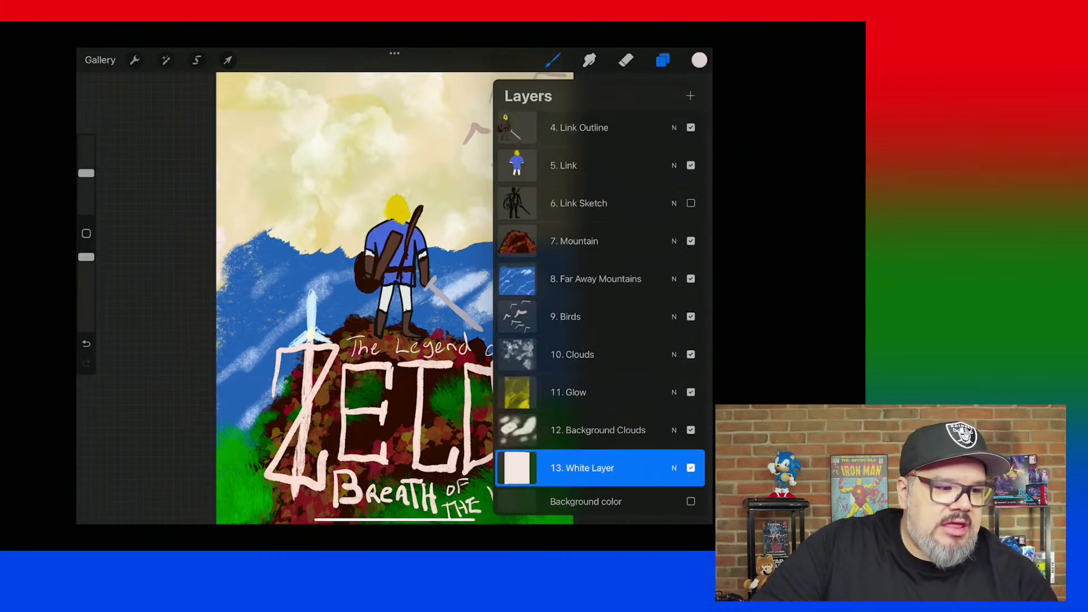
scroll(600, 316, up, 5)
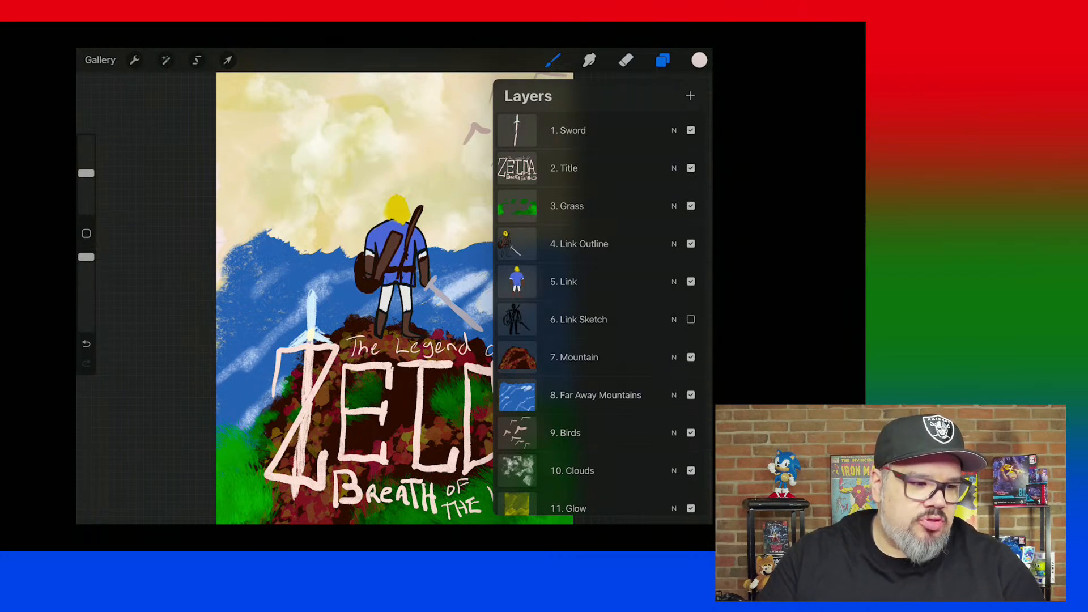
Hide and reshow the 1. Sword, 2. Title and 3. Grass layers one by one to inspect their content.
click(691, 131)
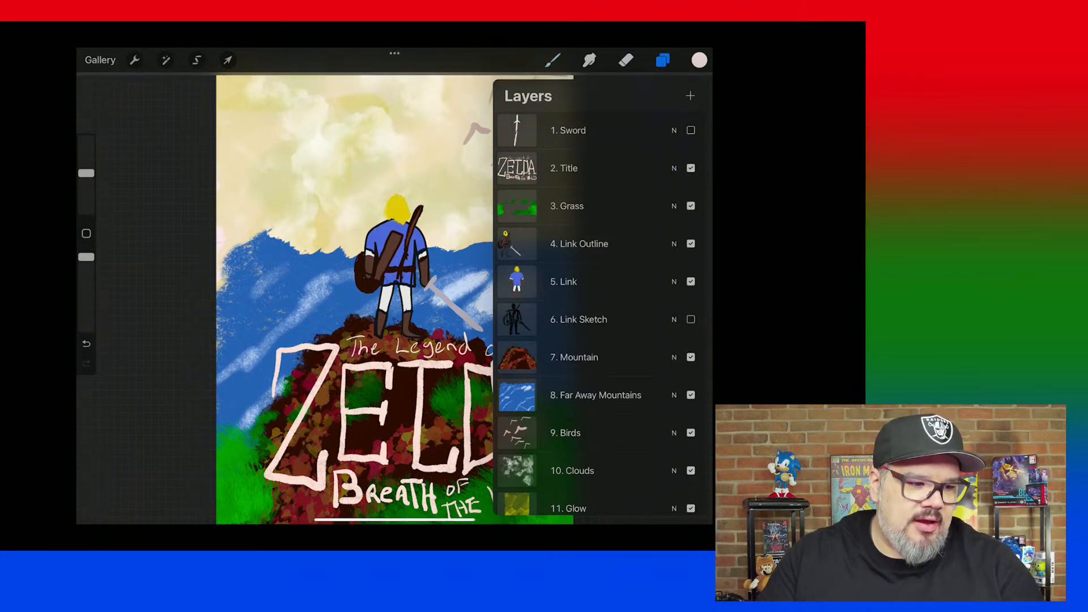
click(691, 130)
click(691, 168)
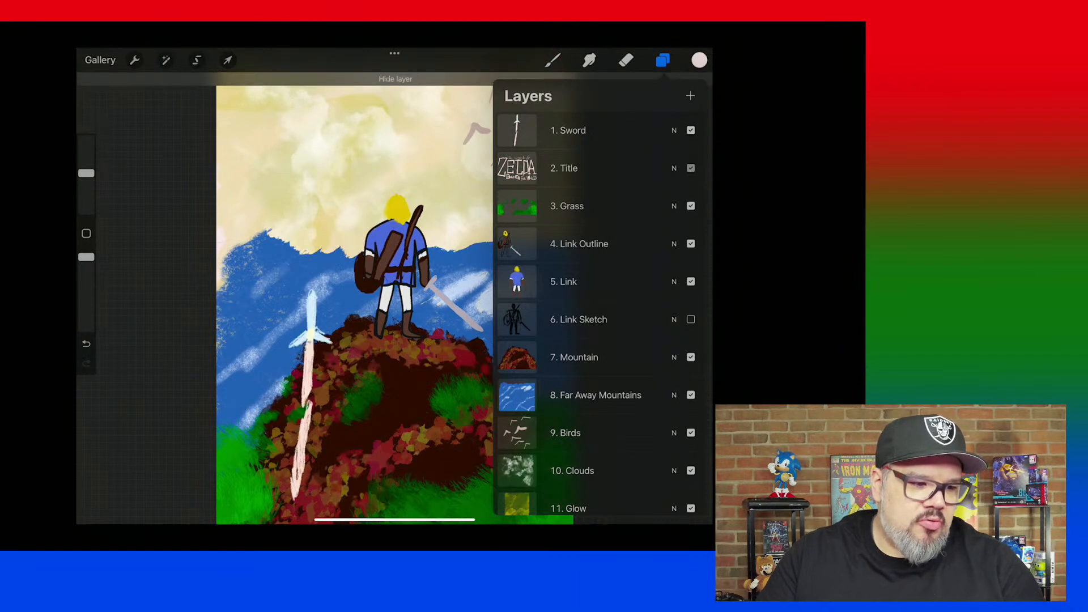
click(691, 168)
click(691, 206)
click(691, 206)
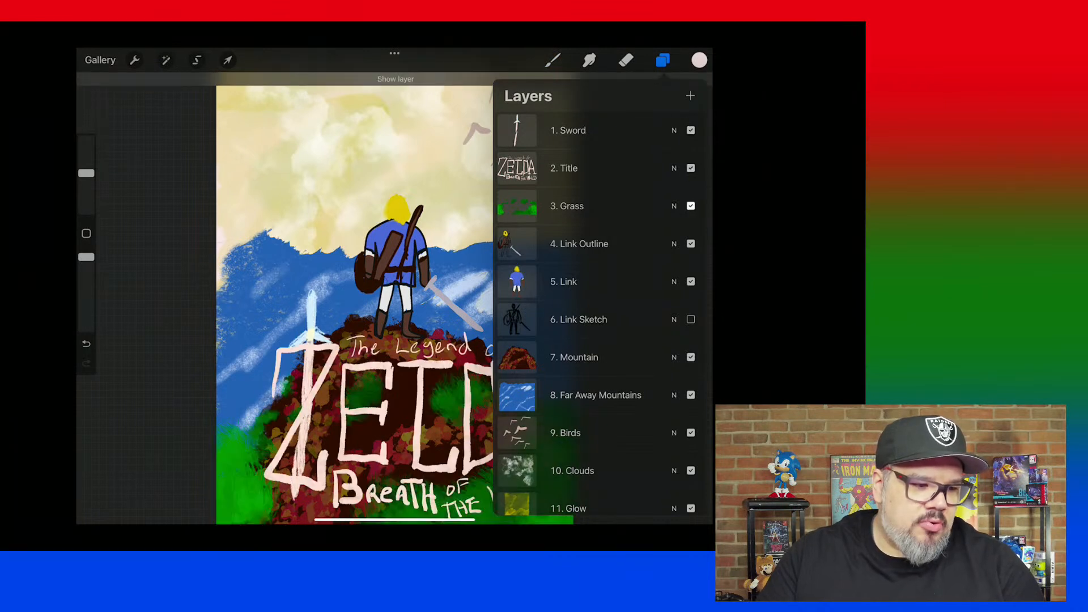
Inspect the 4. Link Outline, 5. Link, 6. Link Sketch and 7. Mountain layers by switching each one's visibility and restoring it.
click(691, 244)
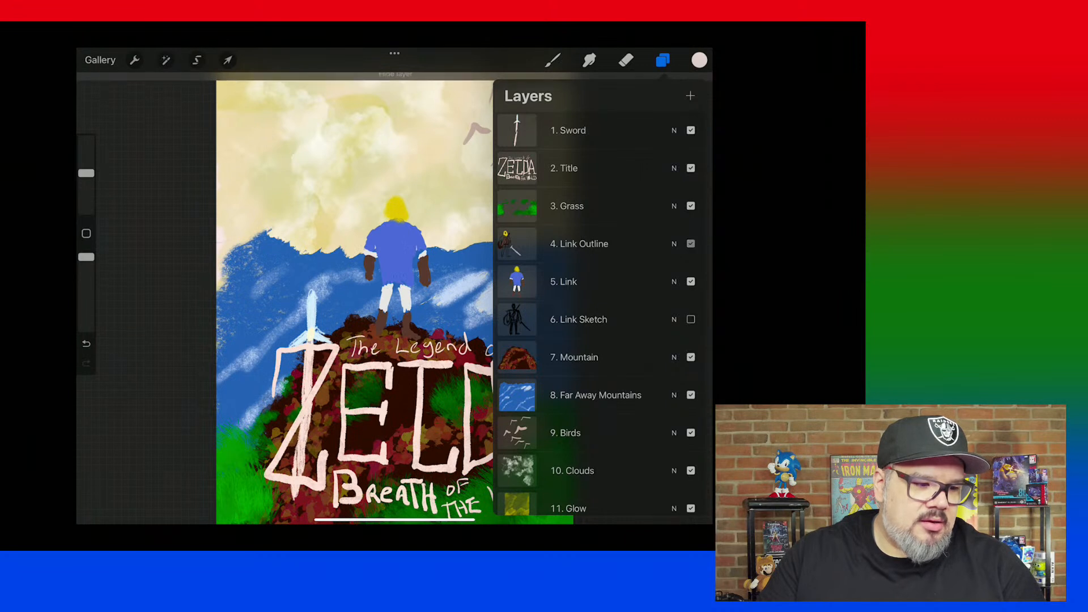
click(691, 244)
click(691, 281)
click(691, 282)
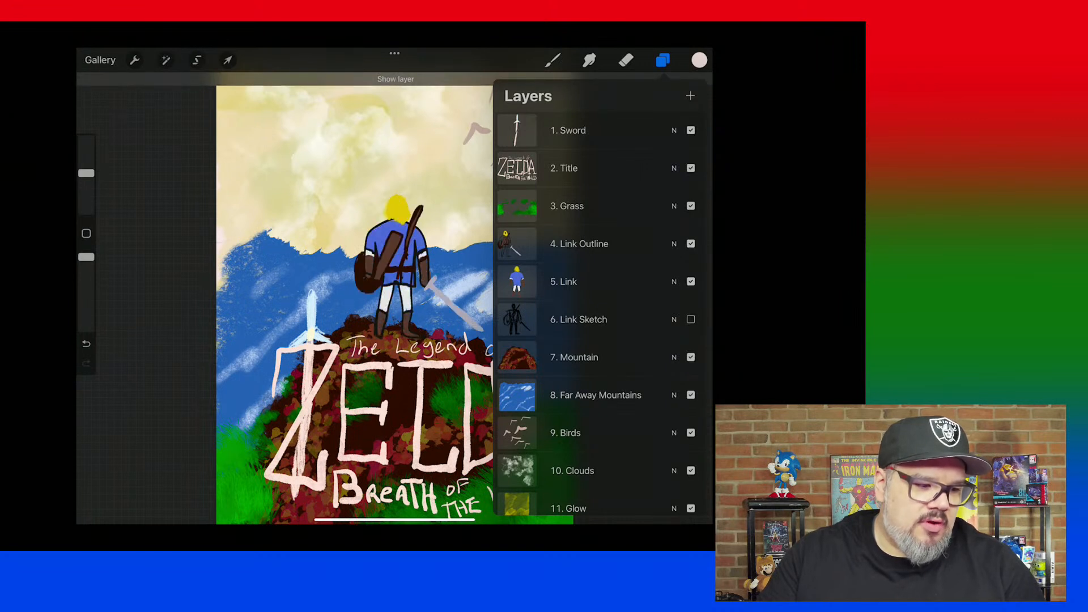
click(691, 319)
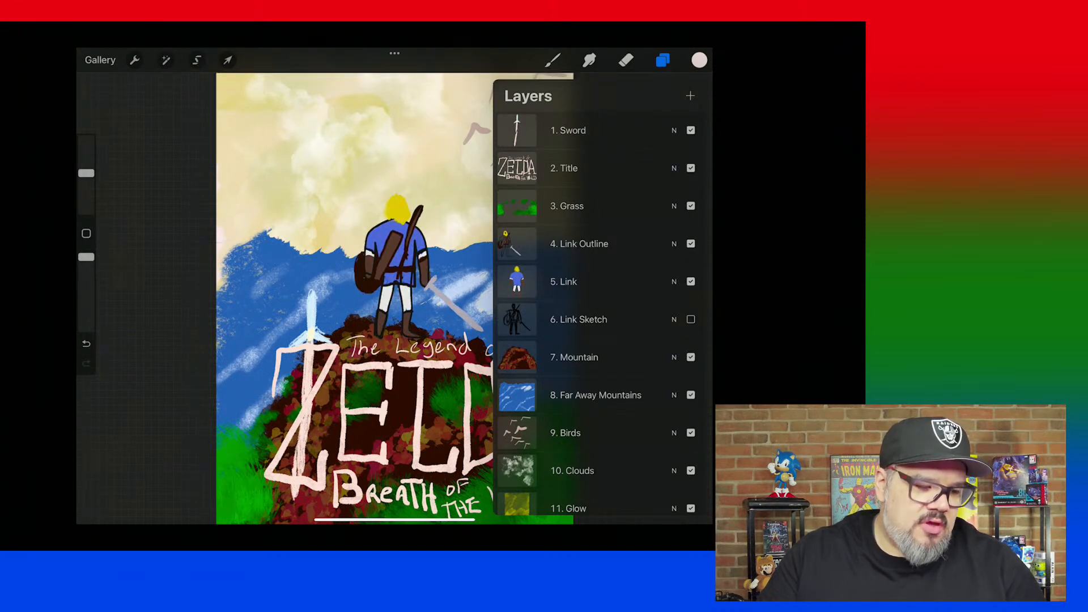
click(691, 357)
click(691, 358)
Hide and reshow the 8. Far Away Mountains, 9. Birds and 10. Clouds layers in turn to examine them.
click(691, 395)
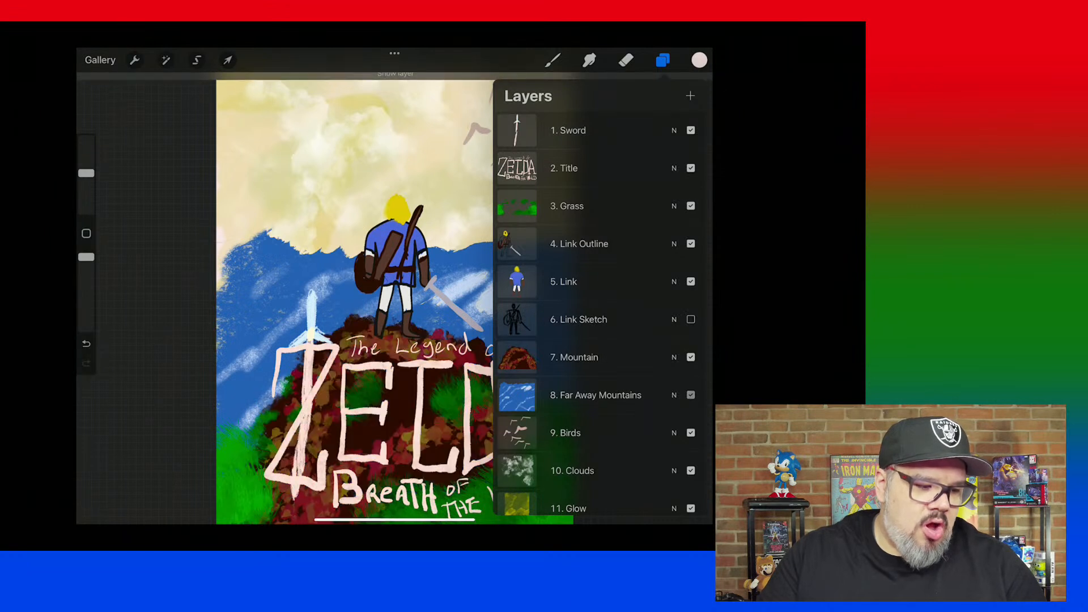
click(691, 395)
click(692, 433)
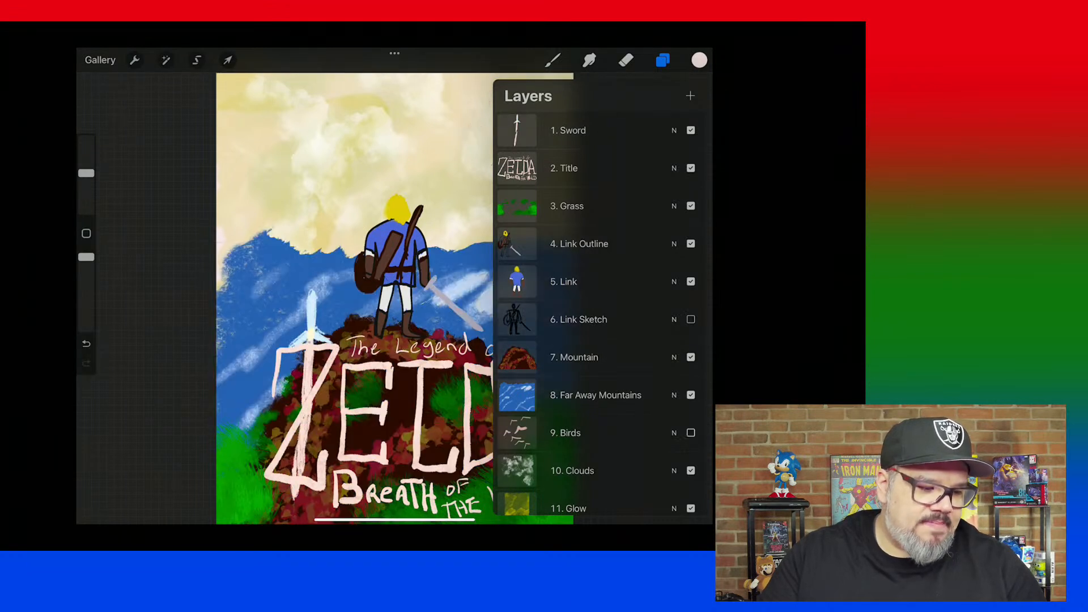
click(691, 433)
click(691, 471)
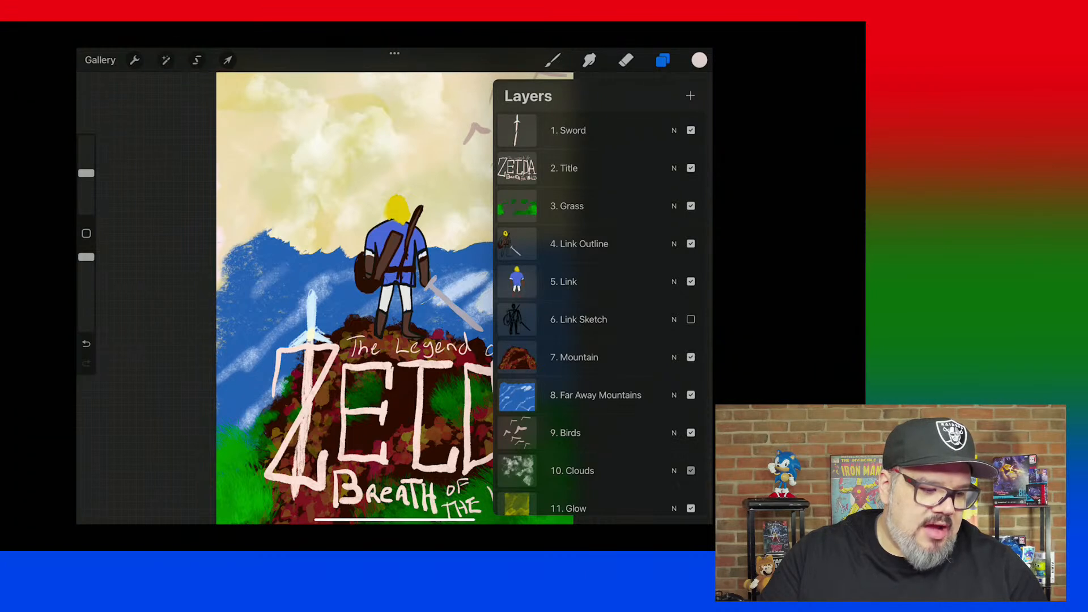
click(691, 471)
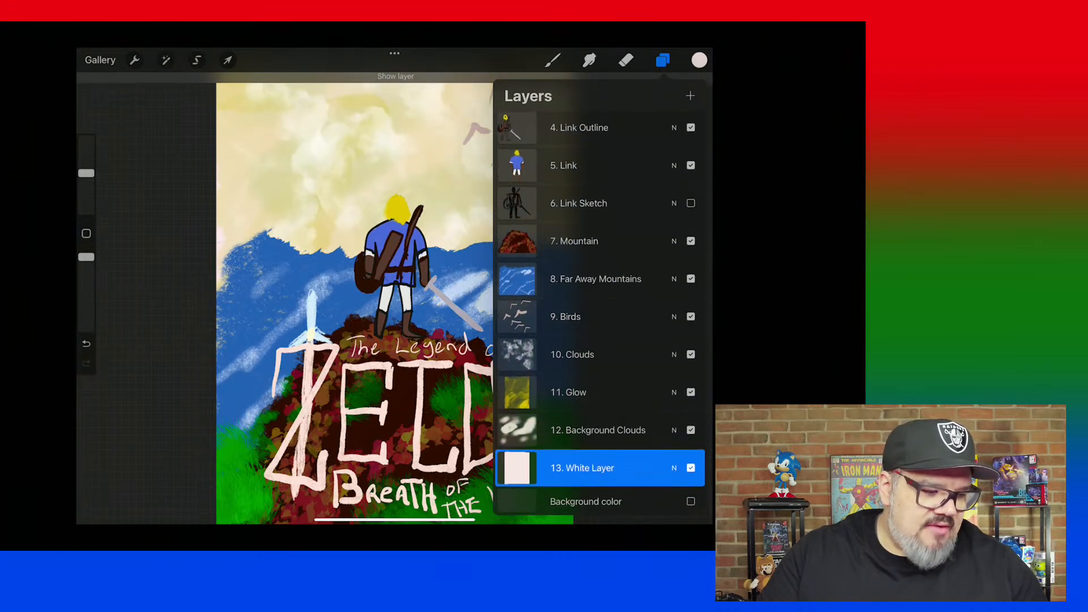
Check the 11. Glow and 12. Background Clouds layers by hiding each and making it visible again.
click(691, 392)
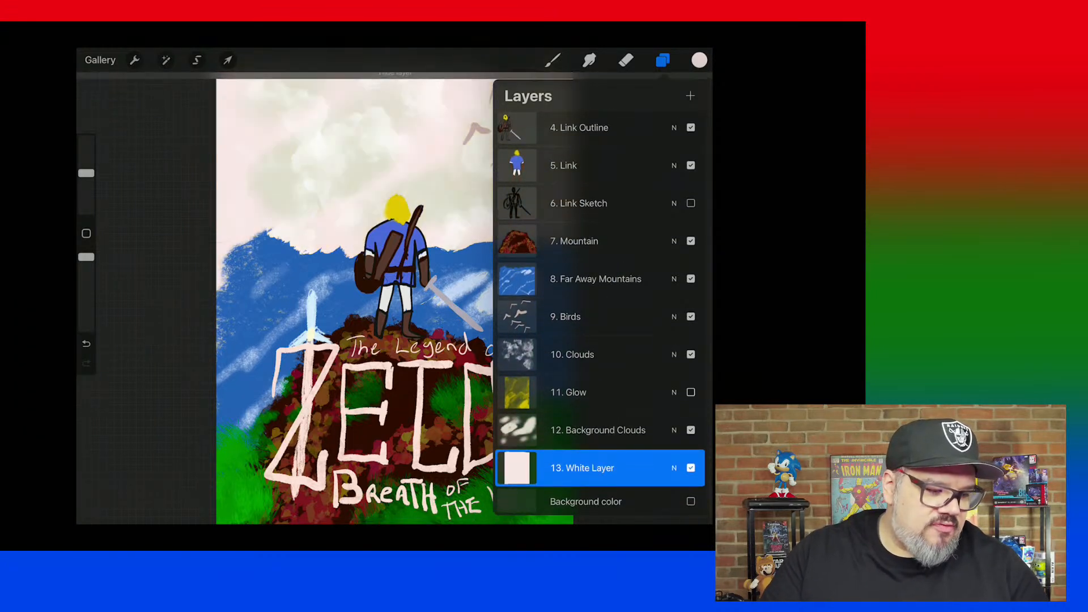
click(692, 392)
click(691, 431)
click(691, 430)
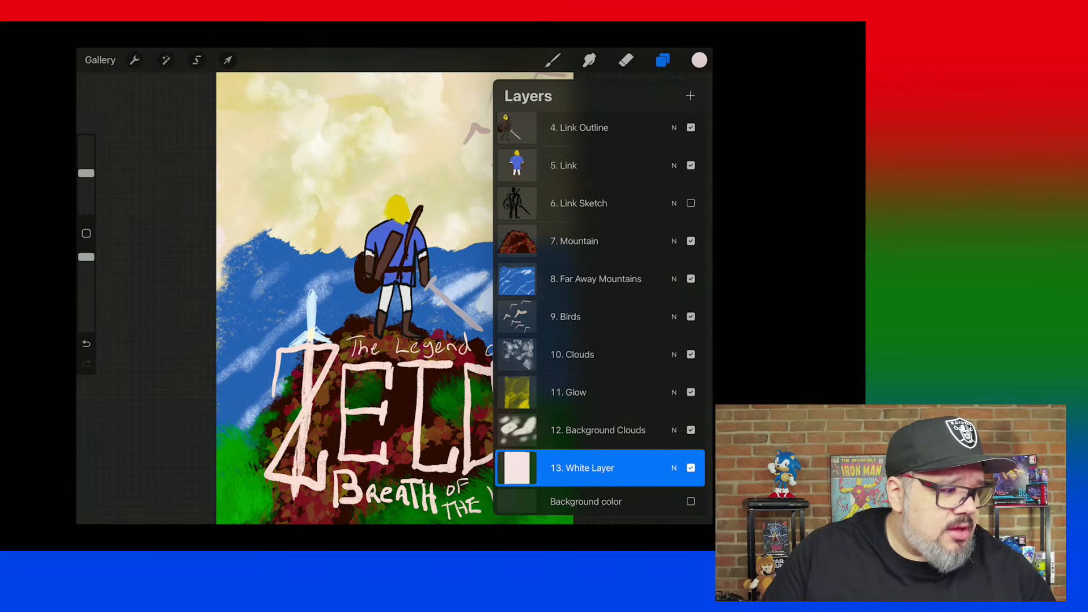
Review the formats available for sharing the artwork's image and layers, and leave without exporting.
click(135, 60)
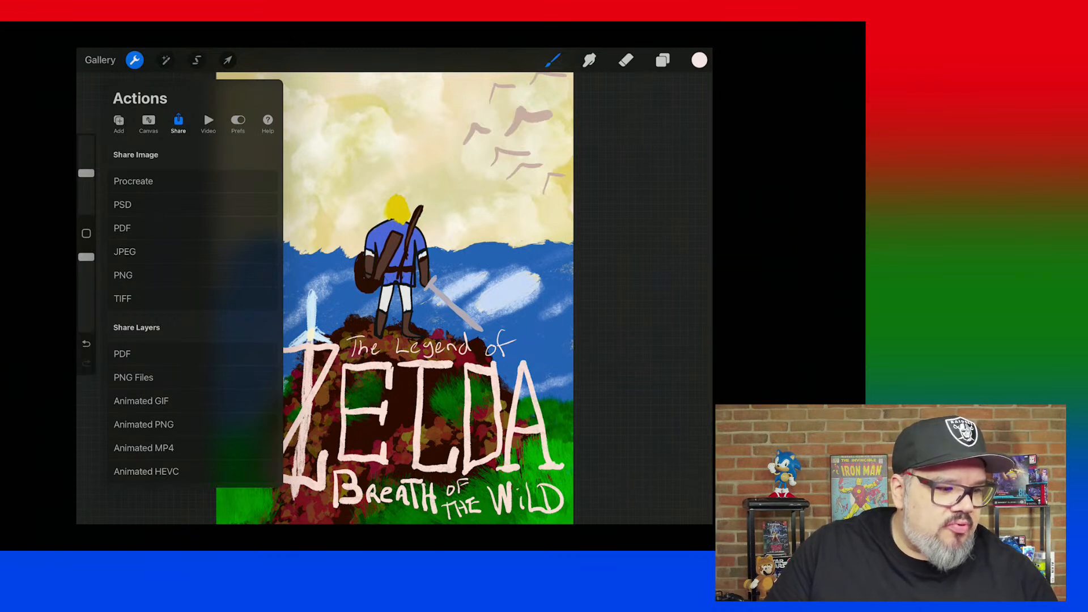
click(134, 60)
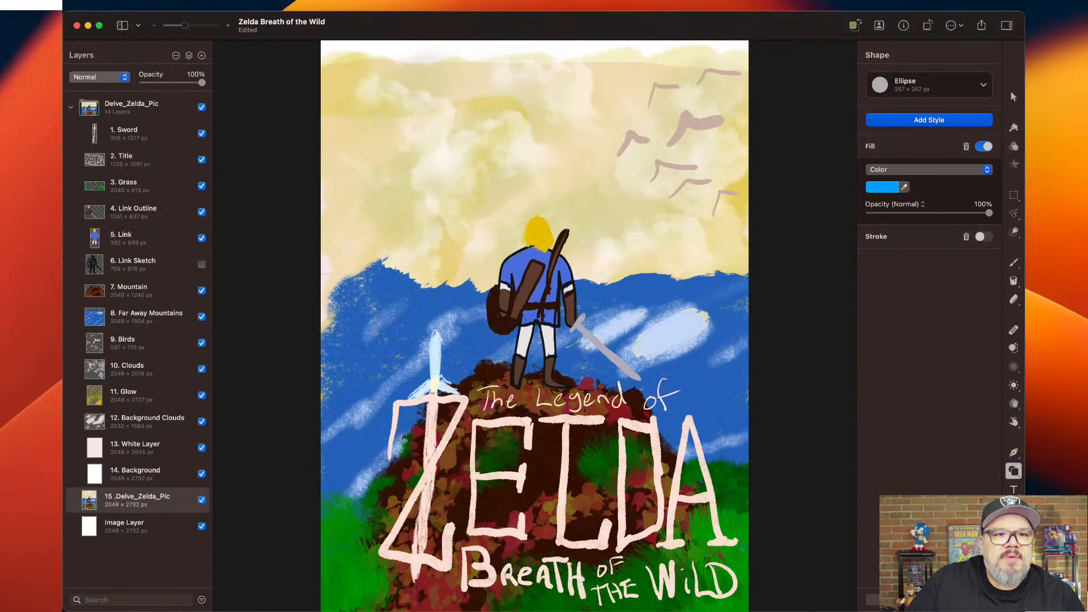
In Pixelmator Pro, close the Zelda document and create a blank 2048 × 2732 pixel document from the Last Used template.
click(165, 5)
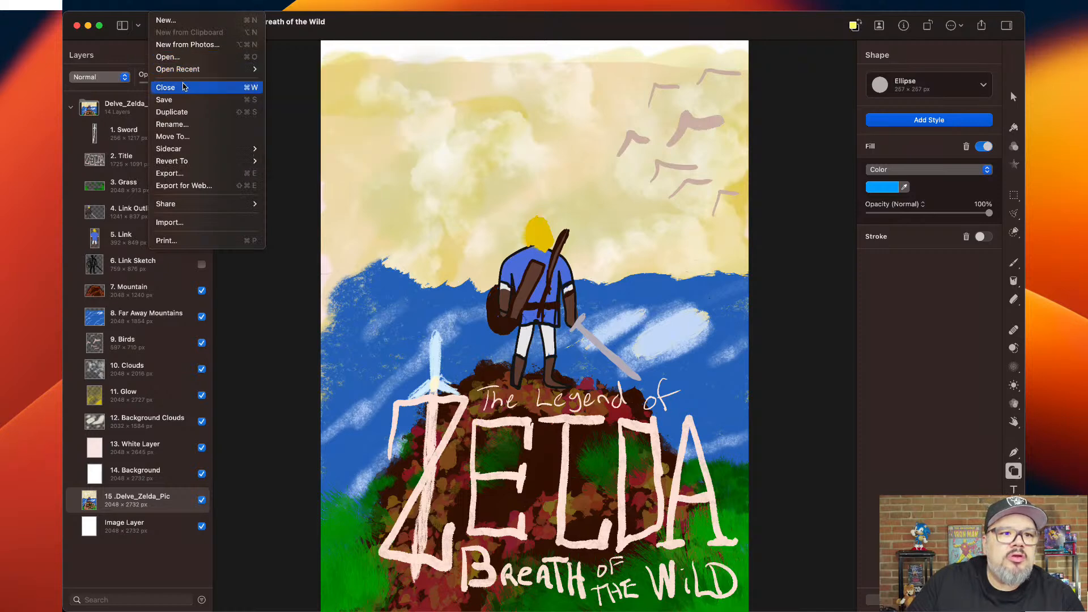
click(183, 87)
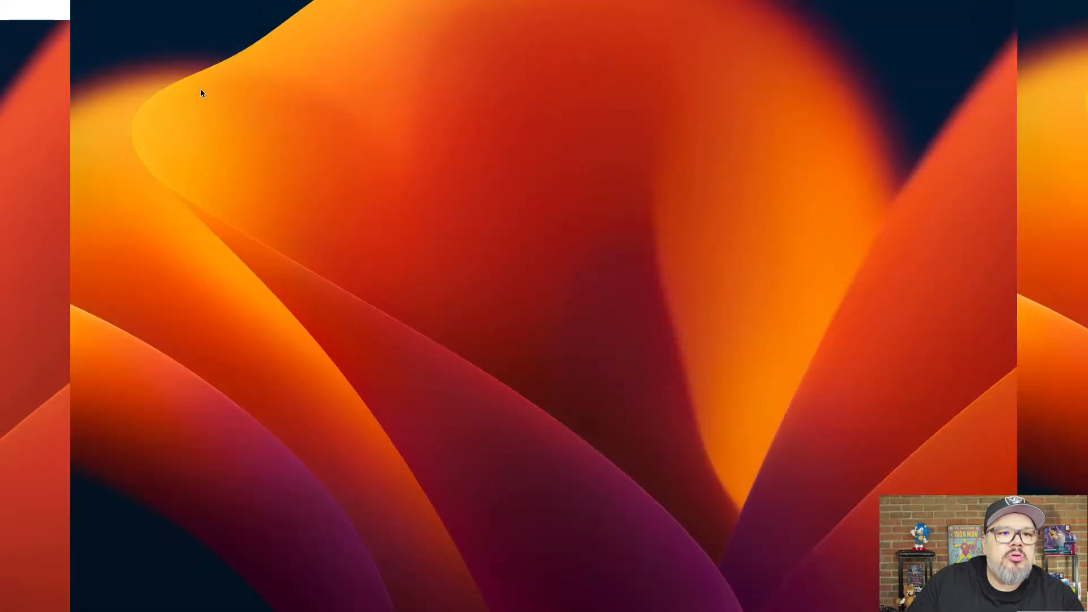
click(171, 7)
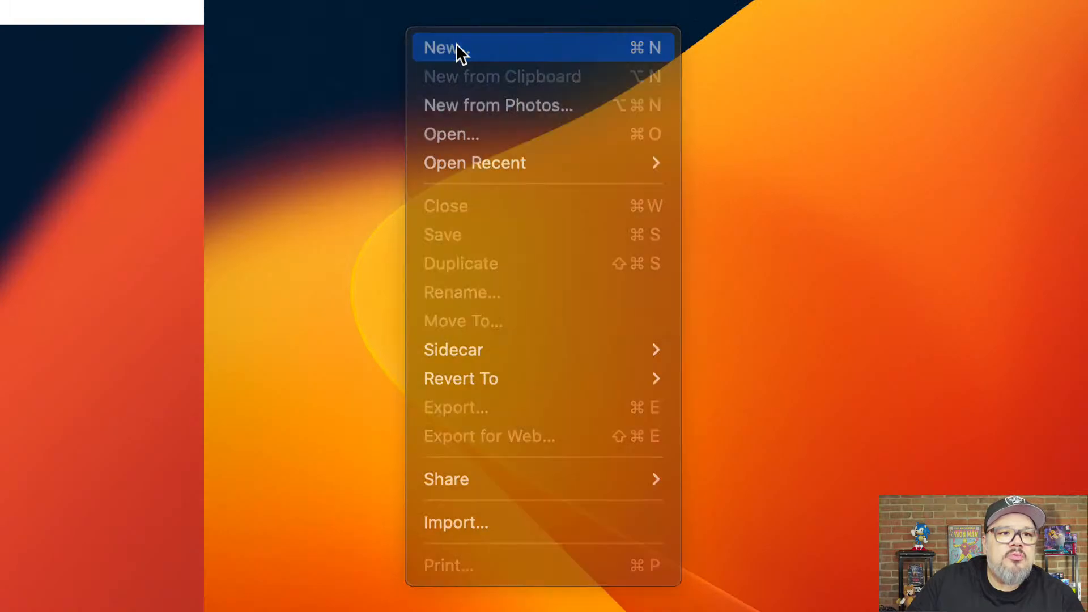
click(457, 45)
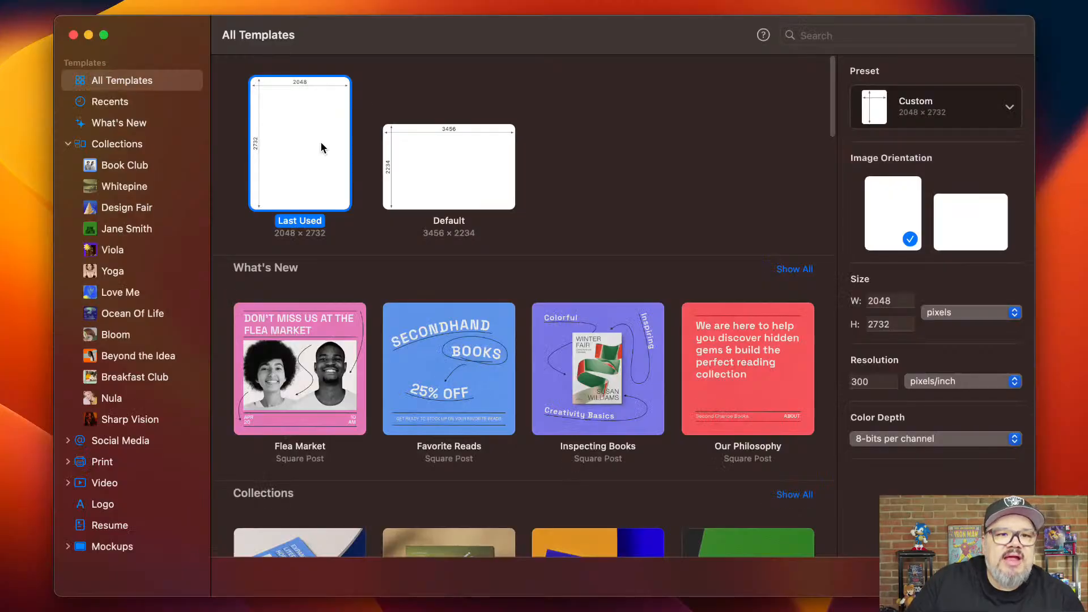
double_click(320, 148)
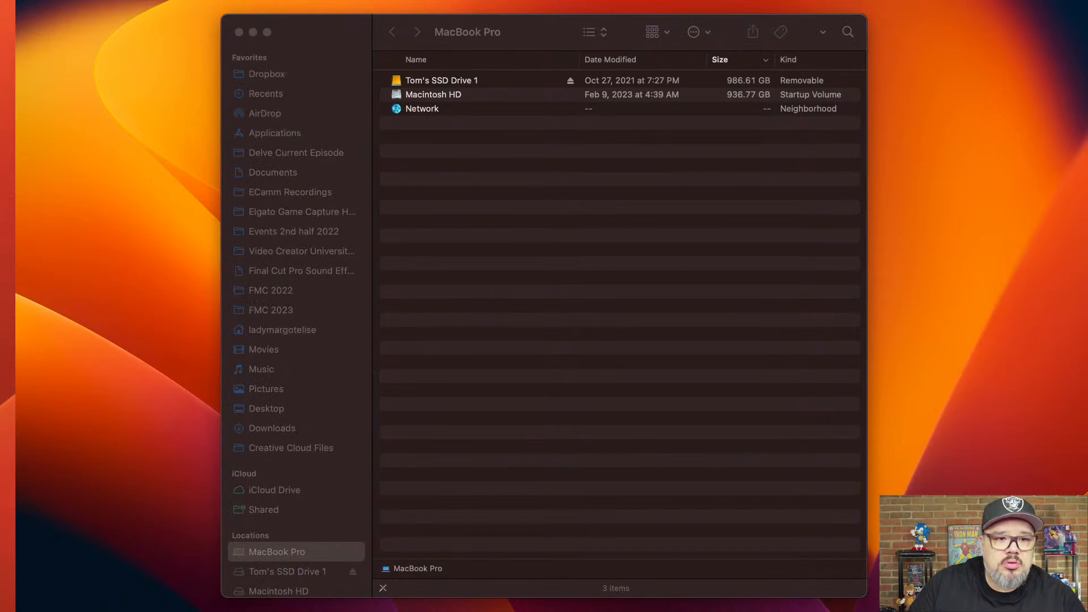
In Finder, bring Delve_Zelda_Pic.psd from the Downloads folder into the blank Pixelmator Pro document and close the Finder window.
click(289, 430)
click(504, 85)
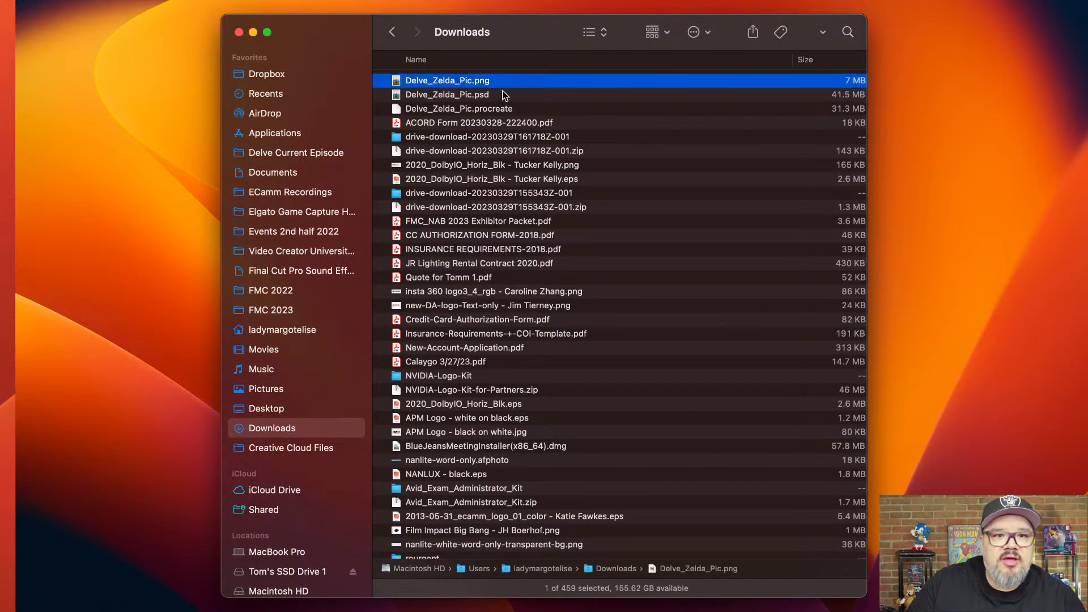
click(505, 98)
drag(505, 98, 130, 46)
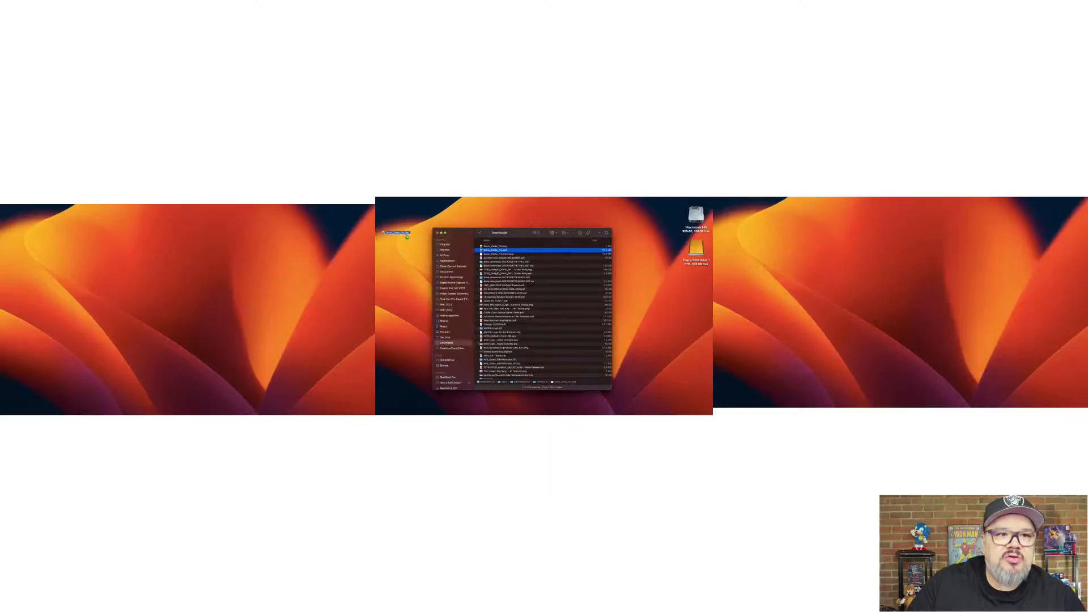
drag(406, 234, 405, 234)
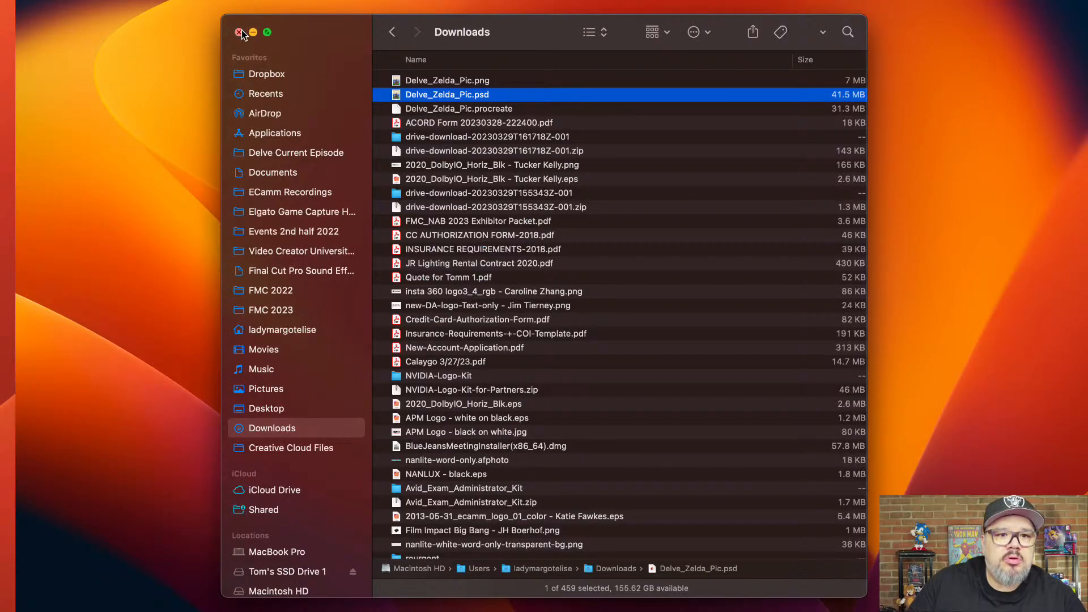
click(239, 32)
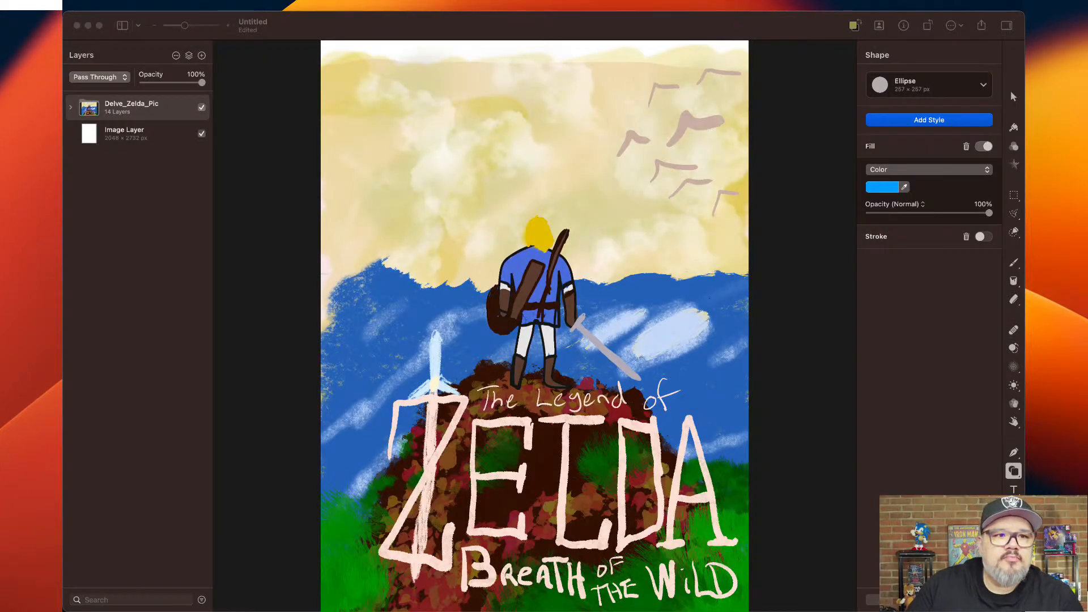
Expand the Delve_Zelda_Pic group and hide its Sword, Title, Grass, Link Outline, Link and Mountain layers to examine what lies beneath.
click(71, 109)
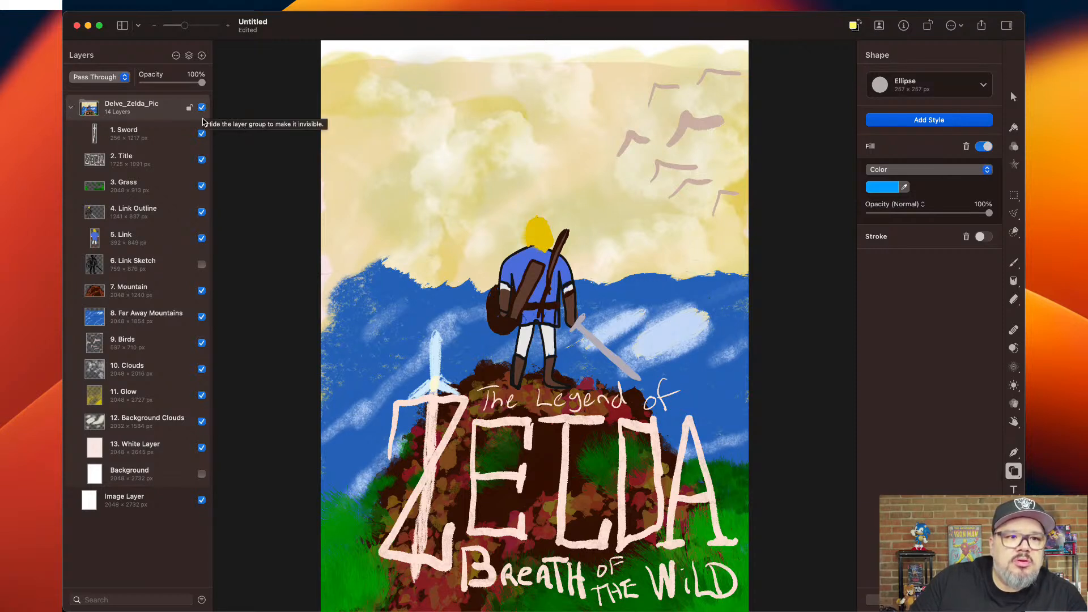
click(201, 134)
click(203, 160)
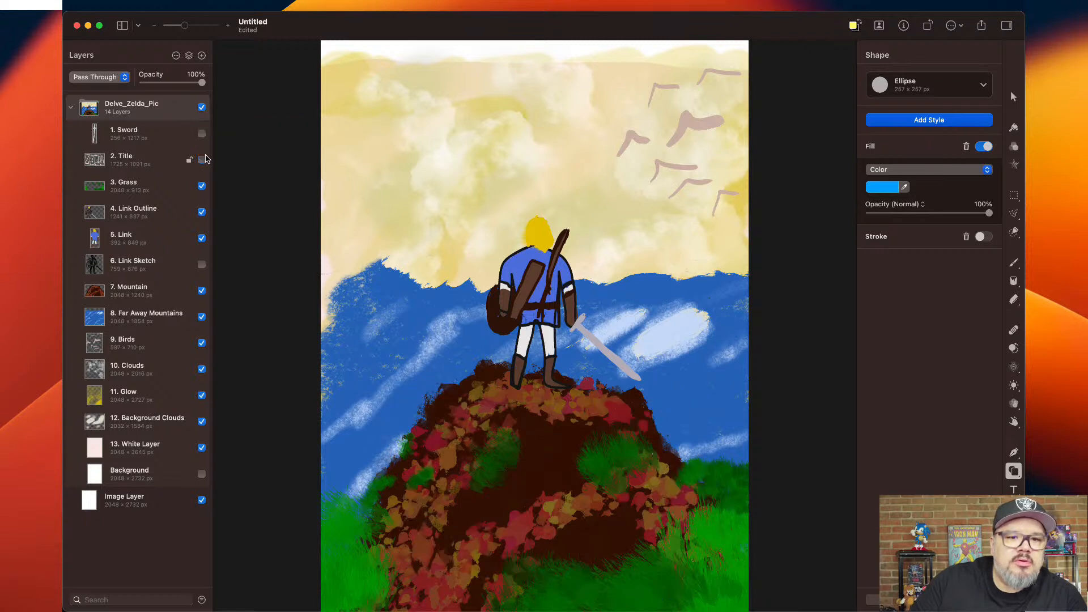
click(202, 186)
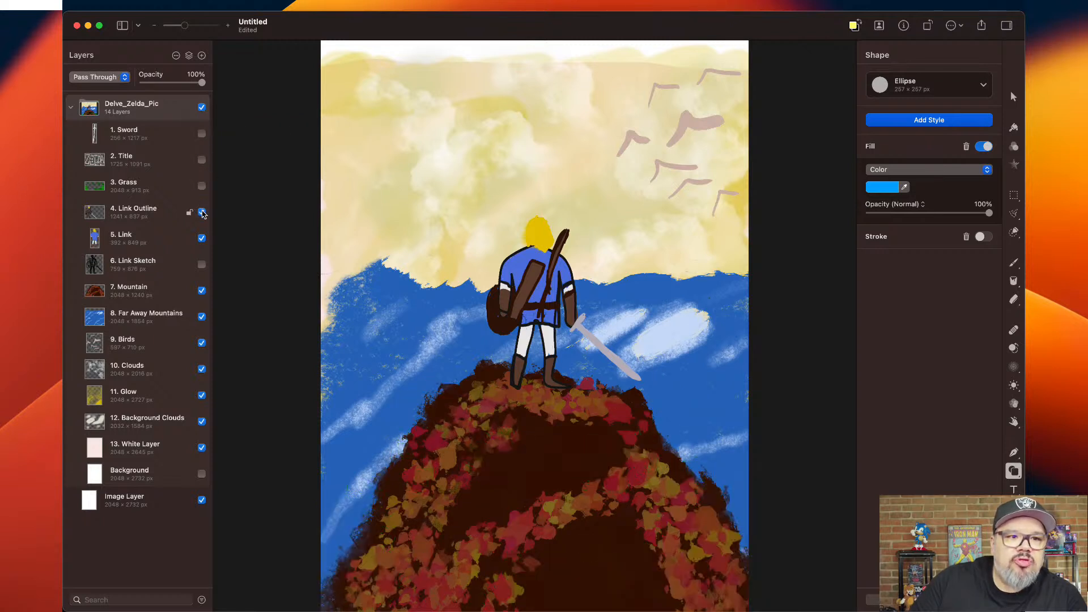
click(202, 212)
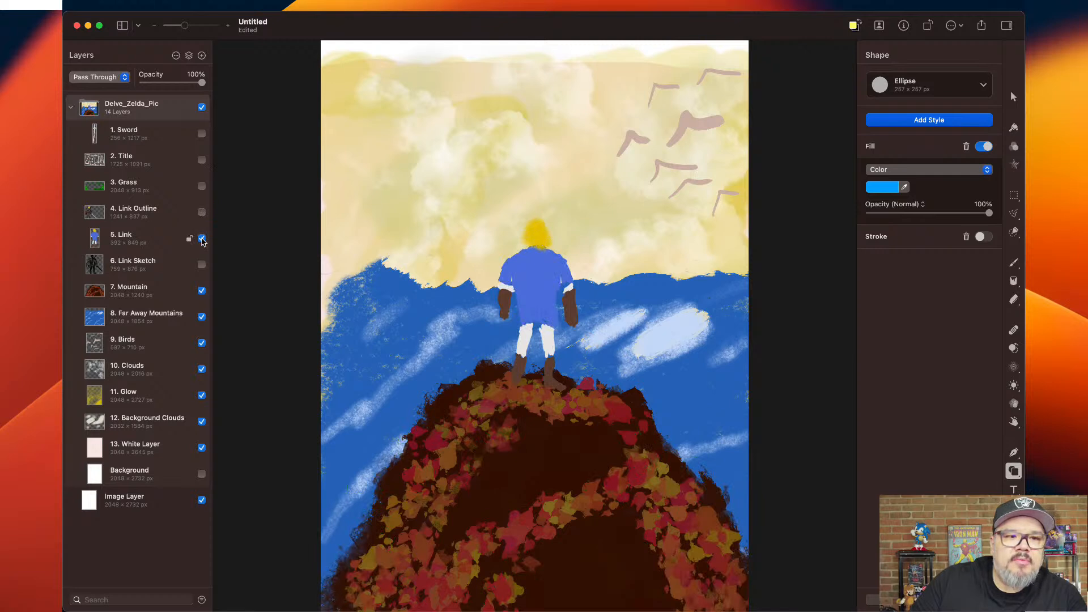
click(203, 240)
click(202, 291)
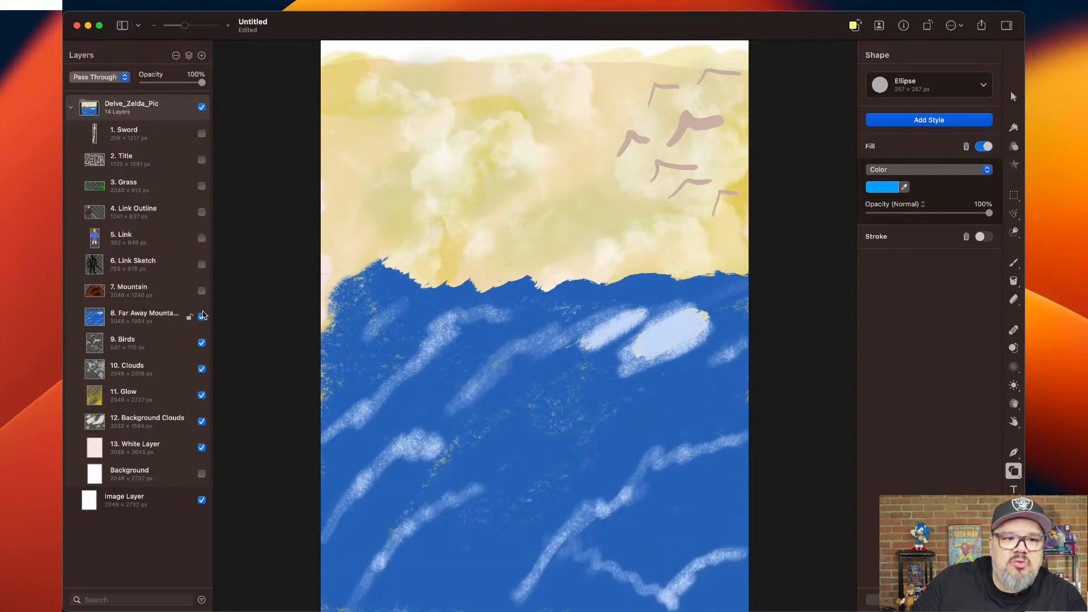
Hide the Far Away Mountains, Birds, Clouds, Glow, Background Clouds and White Layer layers one after another.
click(201, 317)
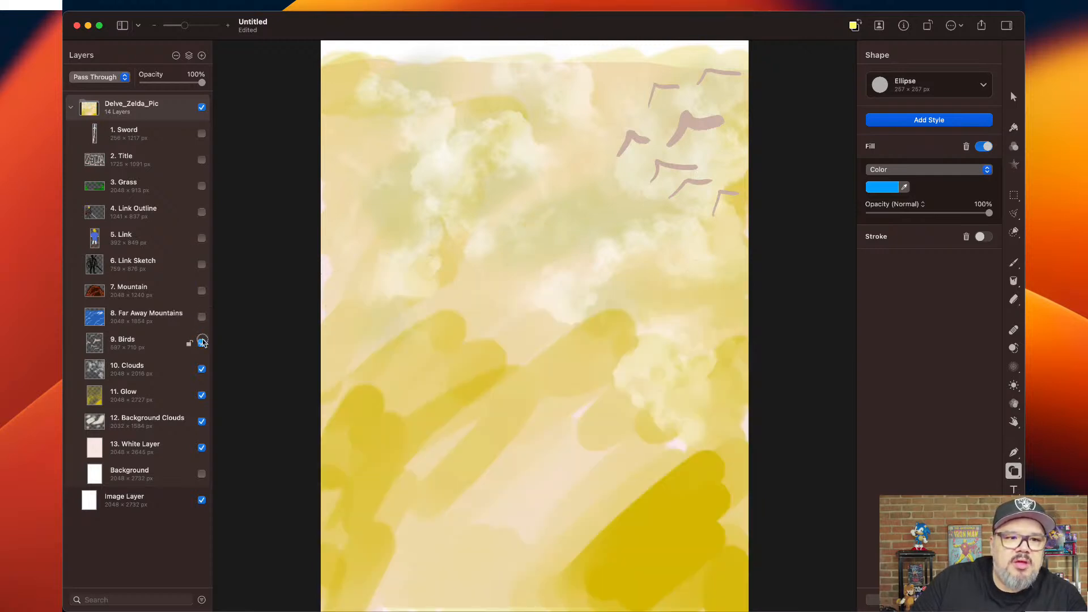
click(203, 342)
click(202, 369)
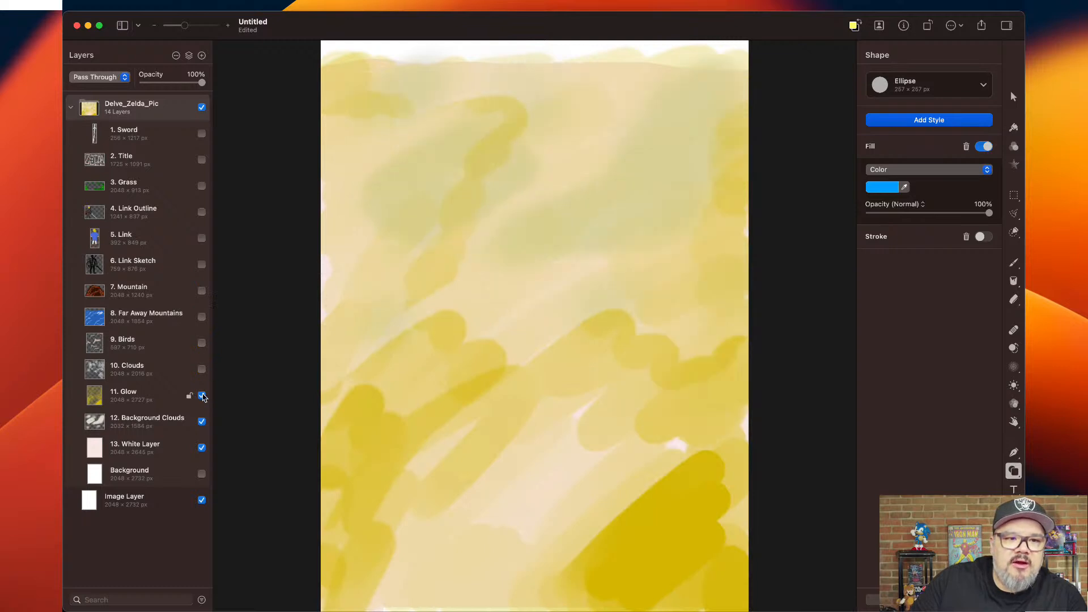
click(202, 397)
click(202, 422)
click(202, 448)
Show the layers again from 13. White Layer up to 7. Mountain, one at a time.
click(202, 449)
click(202, 422)
click(202, 396)
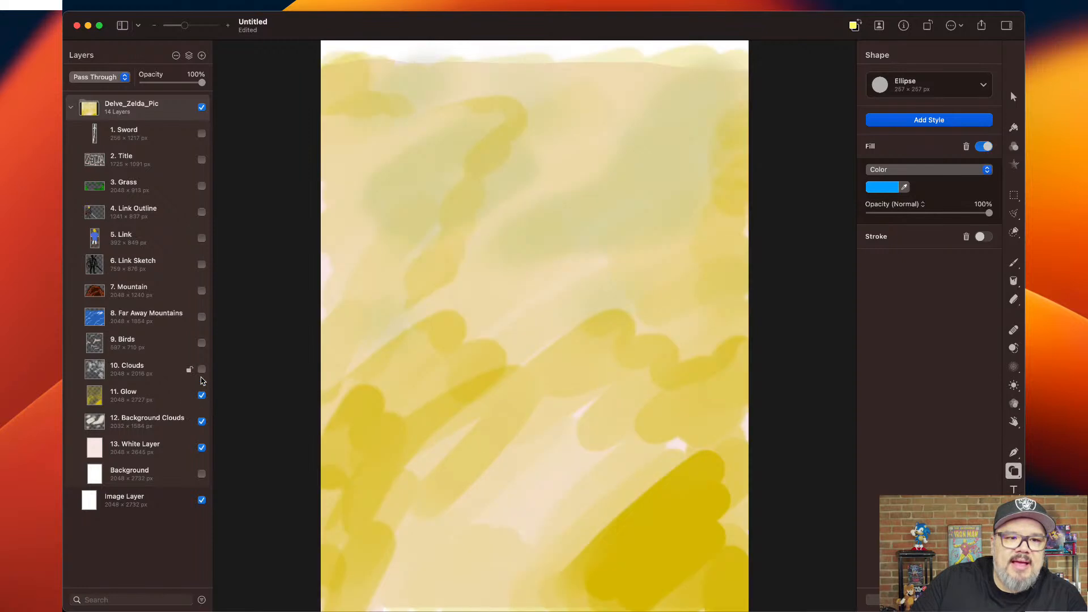
click(202, 369)
click(202, 343)
click(203, 329)
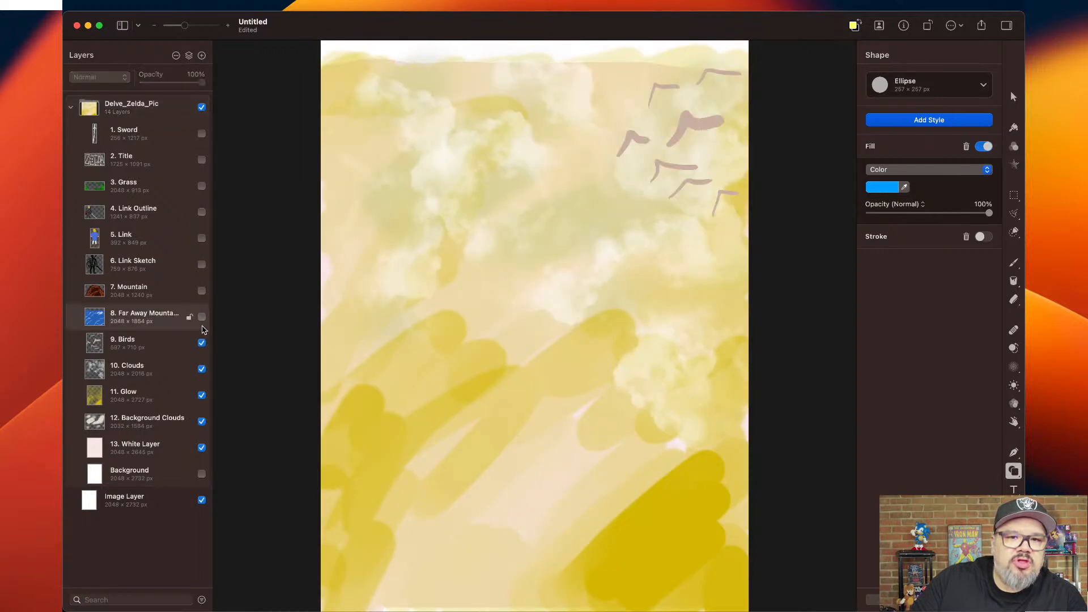
click(202, 316)
click(202, 290)
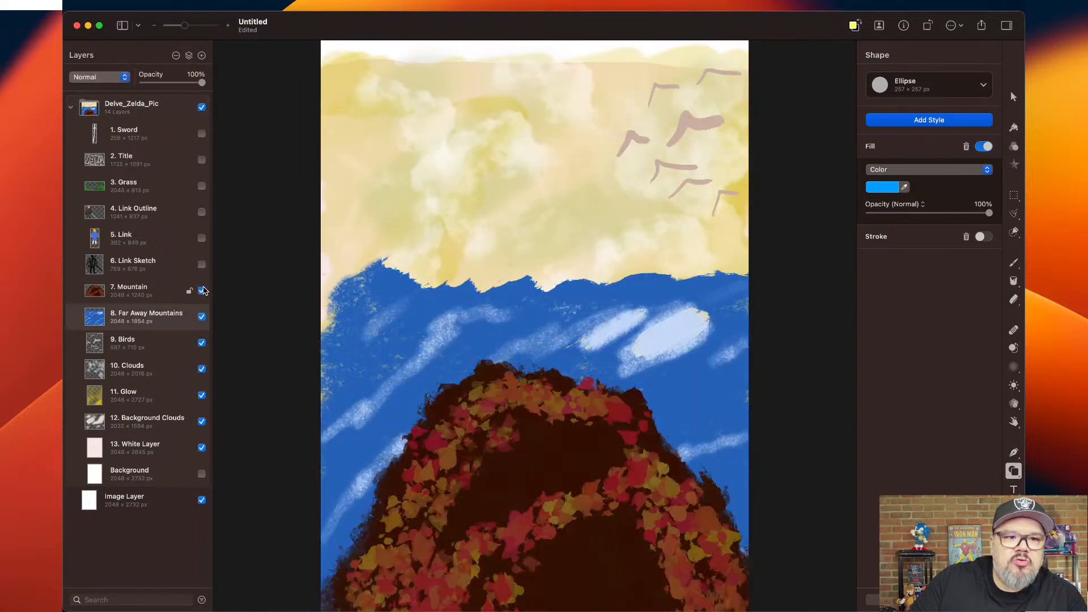
Preview the Link Sketch layer and hide it again, and show the Link, Link Outline, Grass, Title and Sword layers.
click(202, 264)
click(202, 238)
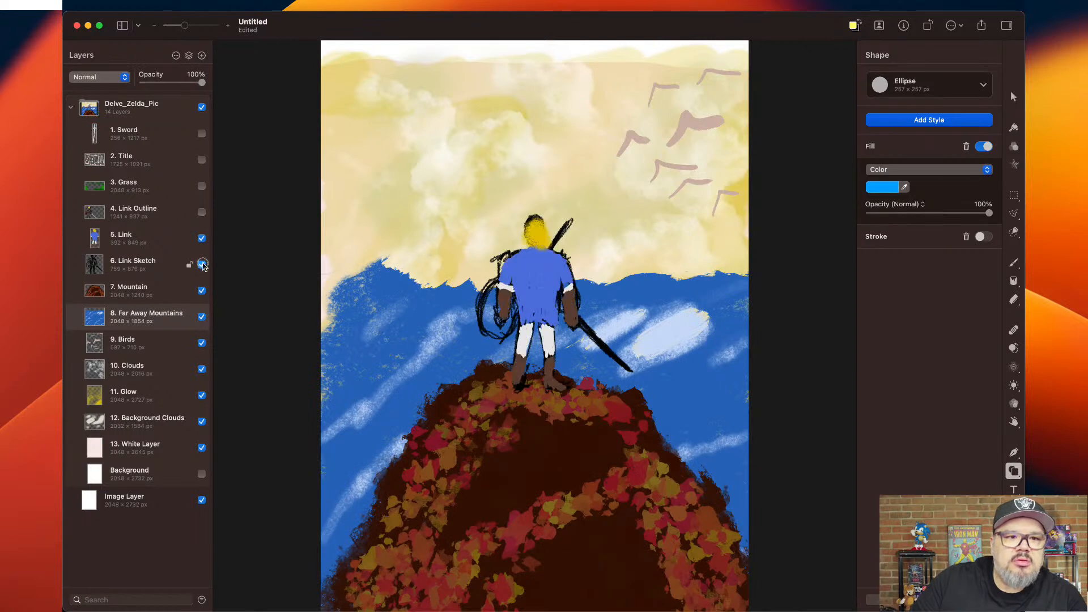
click(202, 264)
click(201, 212)
click(202, 186)
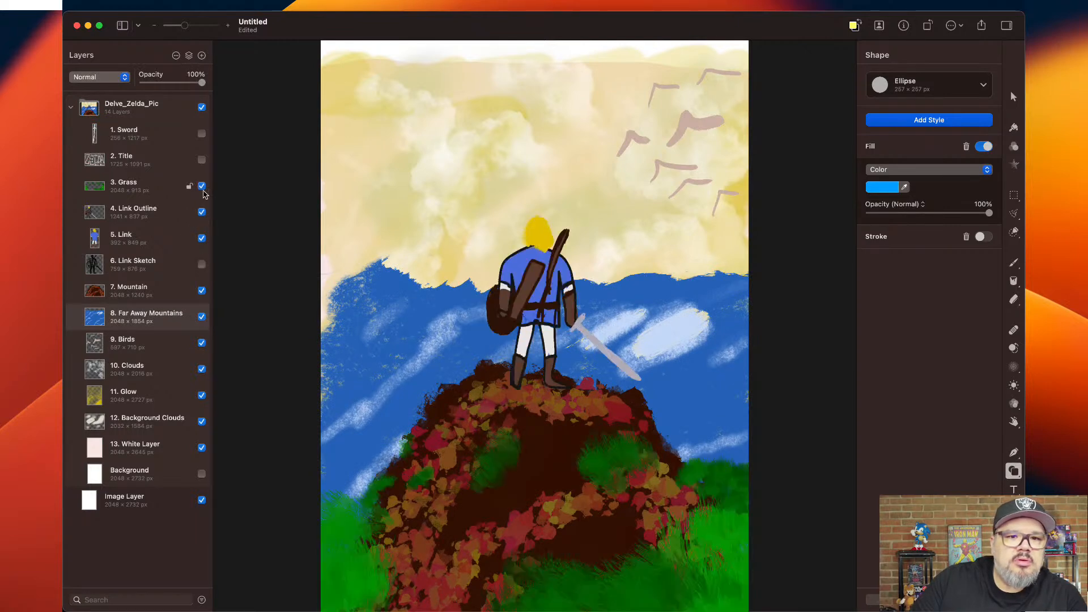
click(202, 160)
click(202, 134)
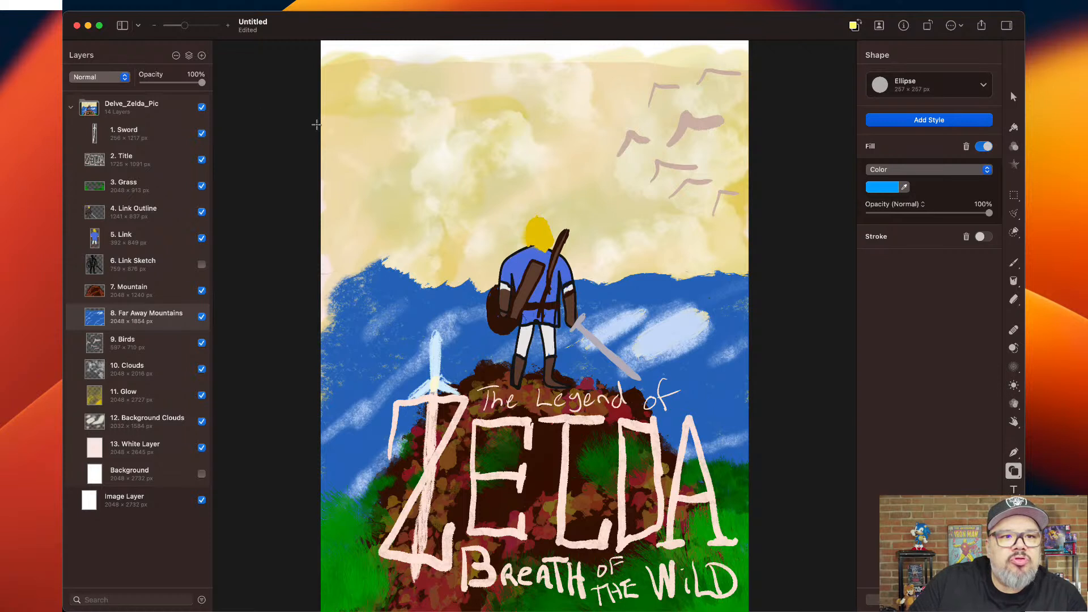
Open the export settings, check the available file formats with Motion Project selected, and cancel the export.
click(164, 4)
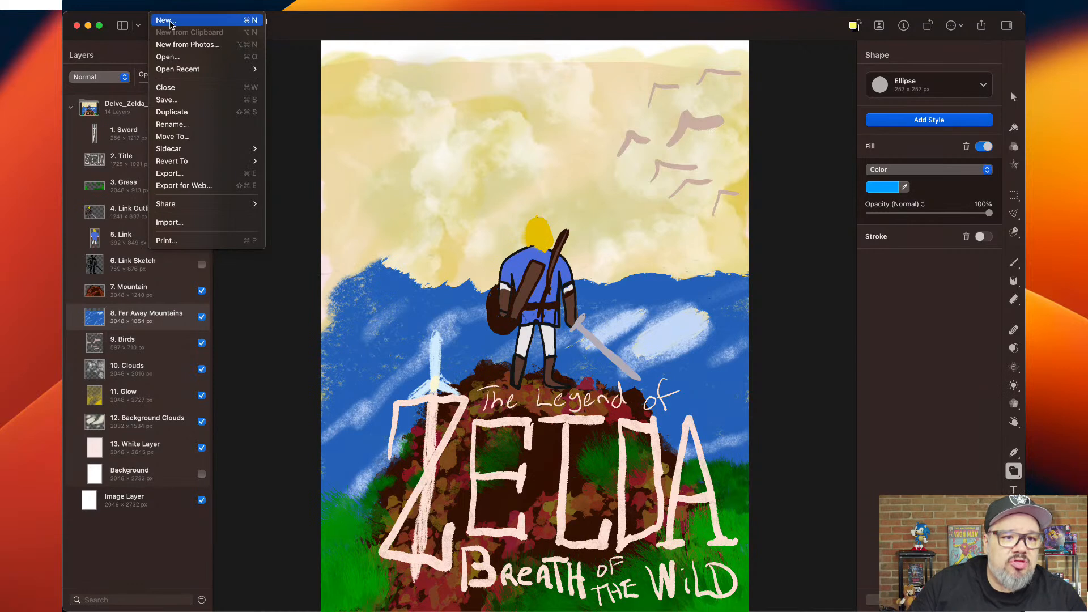
click(214, 175)
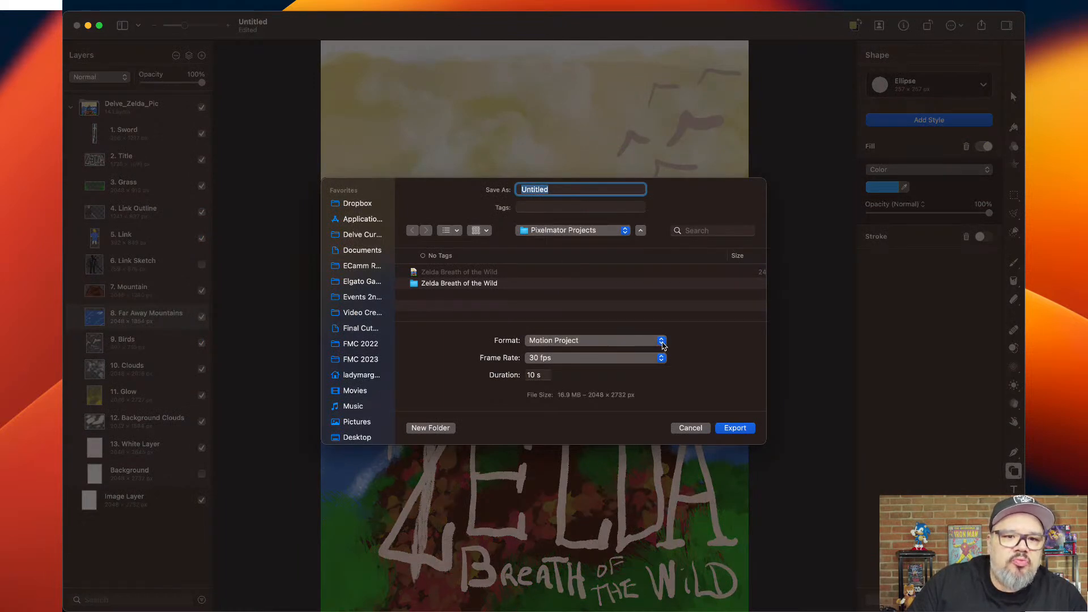
click(662, 342)
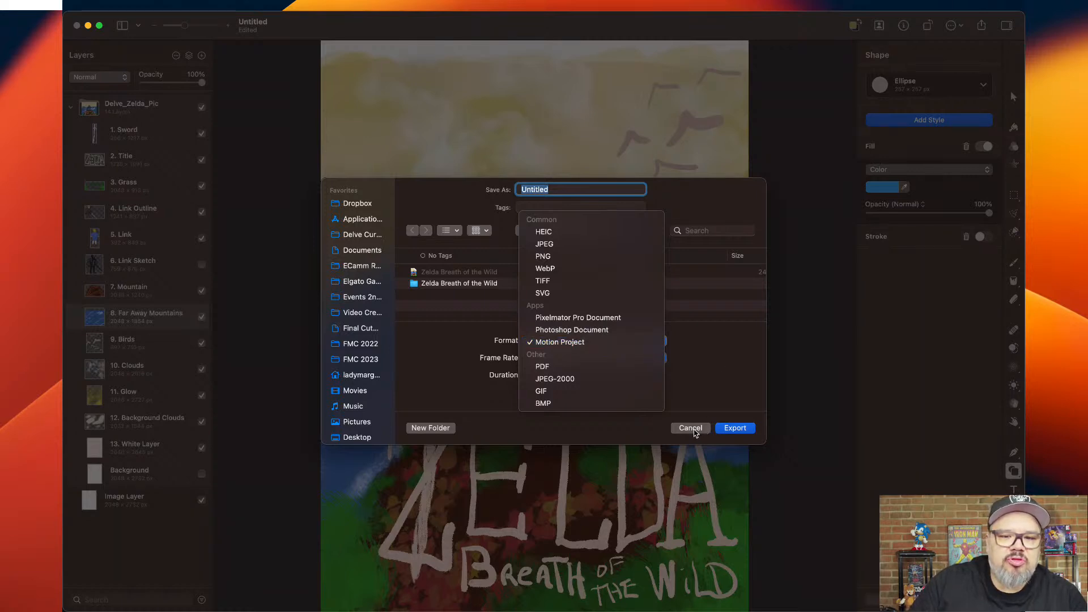
click(695, 433)
click(692, 429)
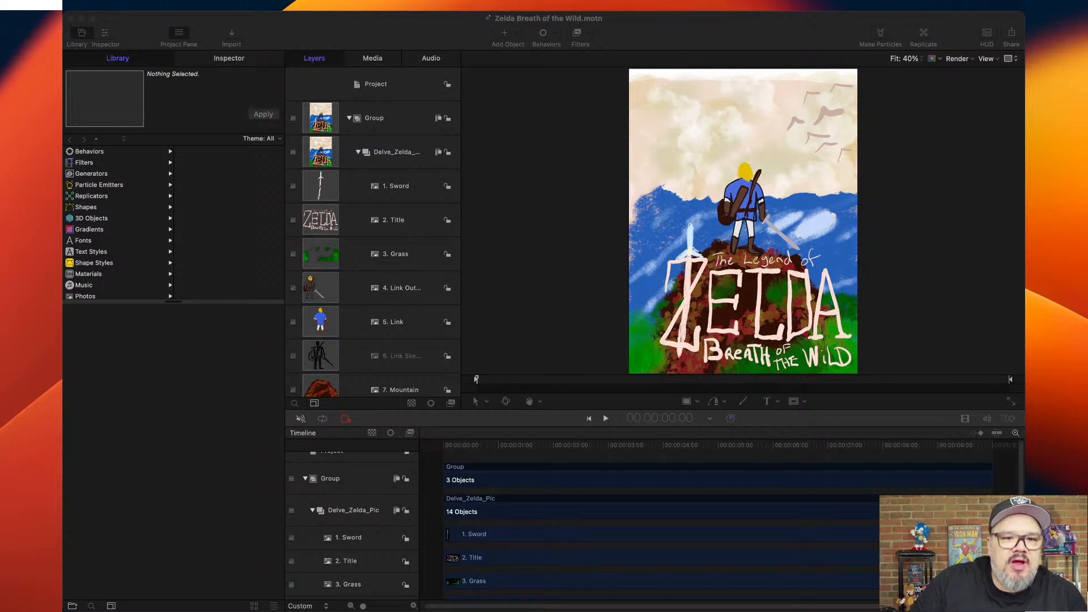
Switch to Motion with the Zelda Breath of the Wild project and play it briefly from the start.
click(442, 448)
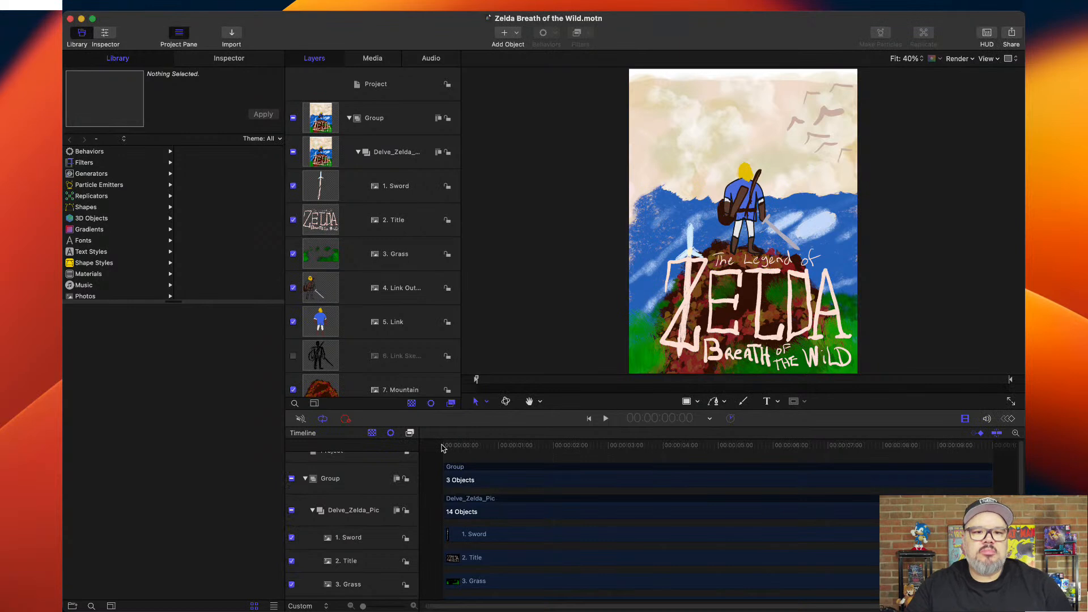
key(space)
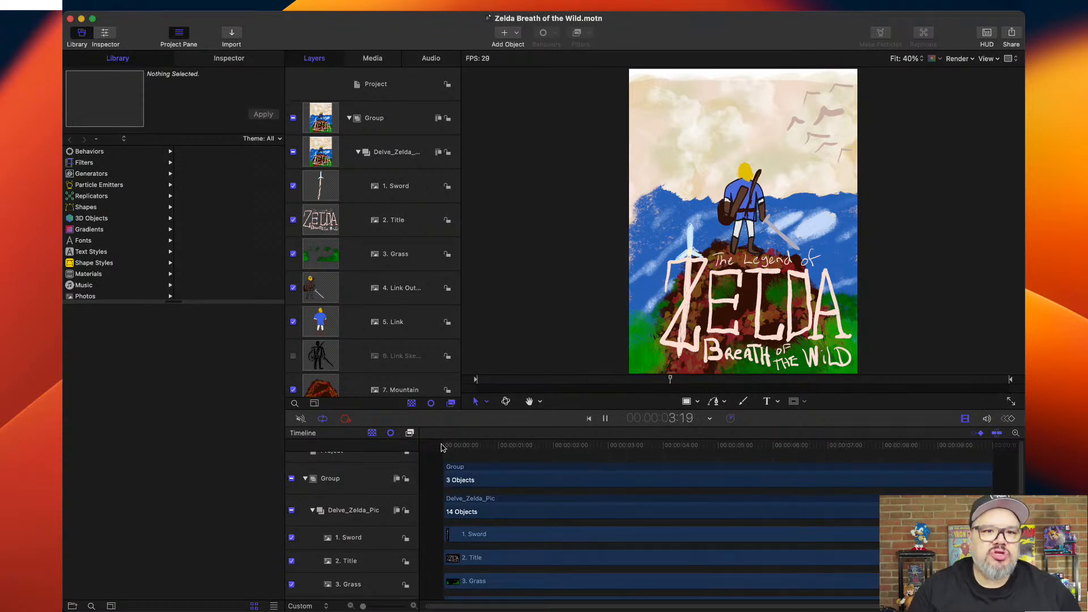
key(space)
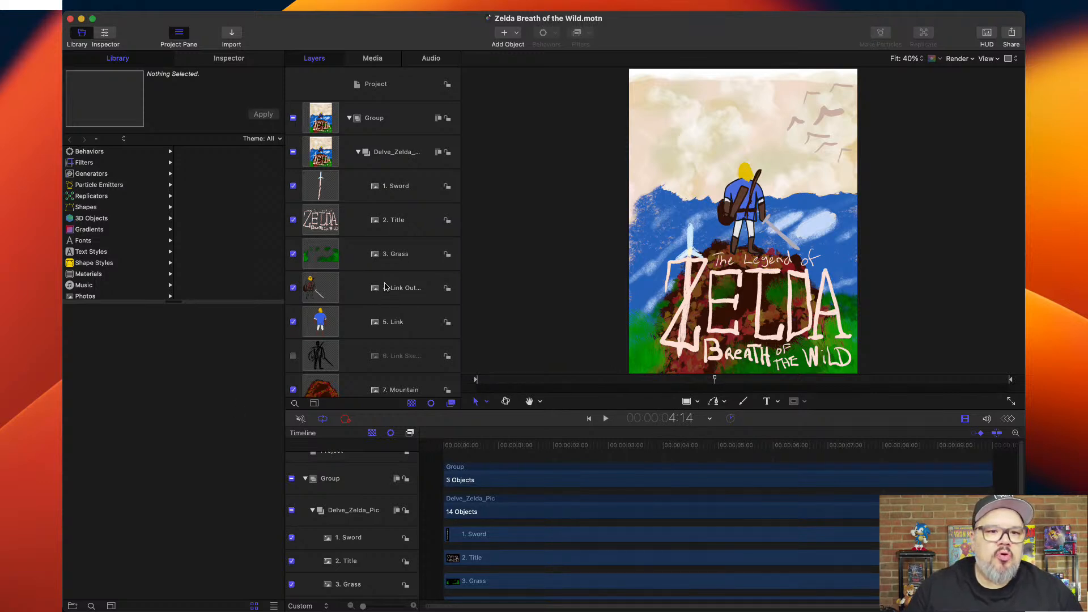
Reduce the row height in the project's layer list until all layers from Sword to Image Layer fit.
scroll(384, 286, down, 5)
scroll(385, 286, down, 4)
scroll(384, 287, up, 7)
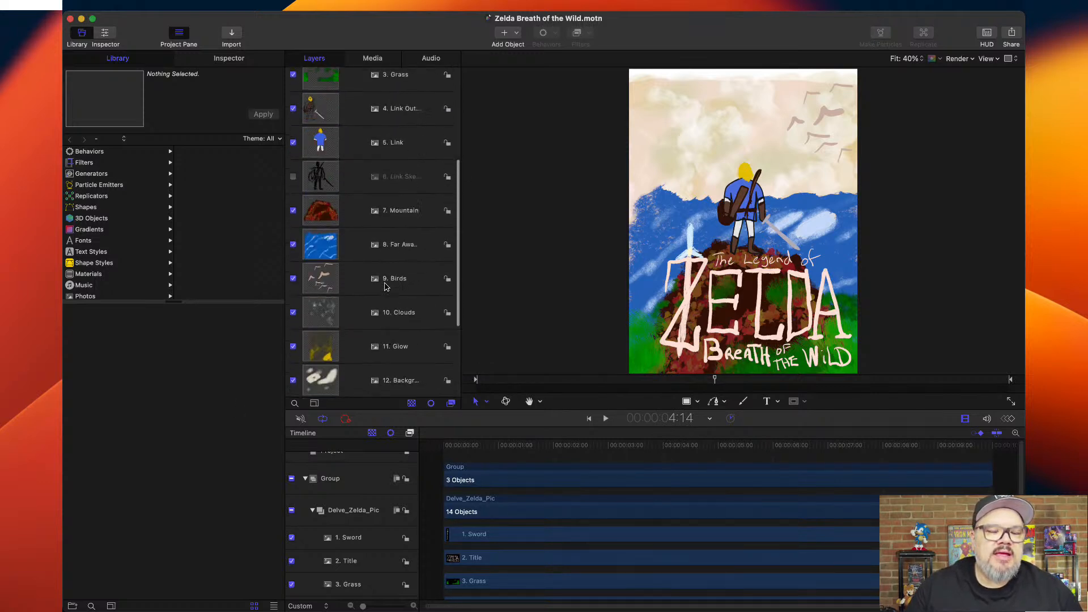
drag(352, 191, 353, 171)
scroll(355, 177, up, 3)
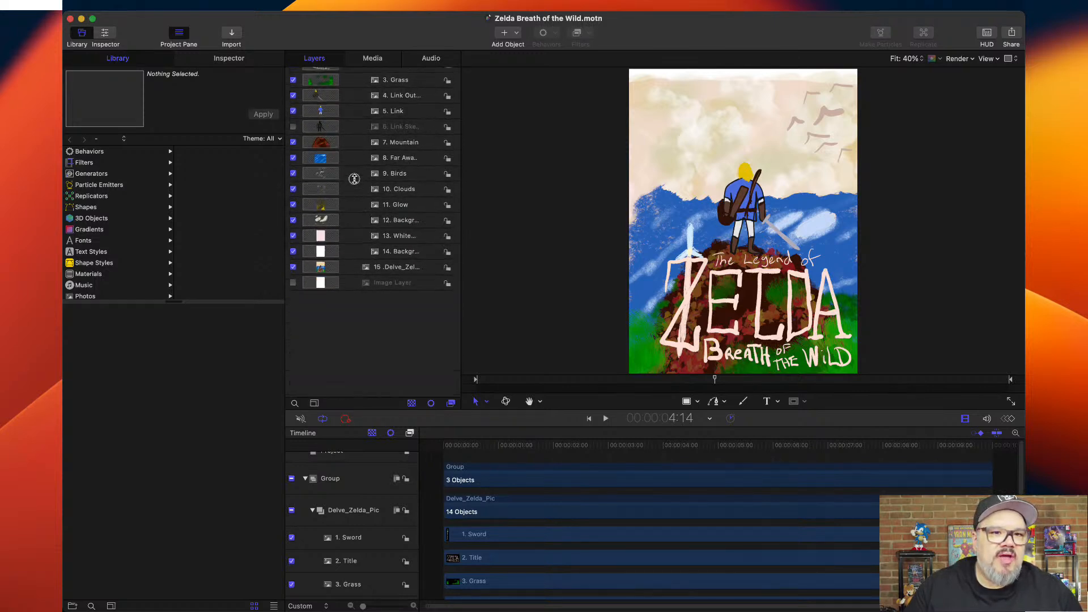
scroll(356, 200, up, 1)
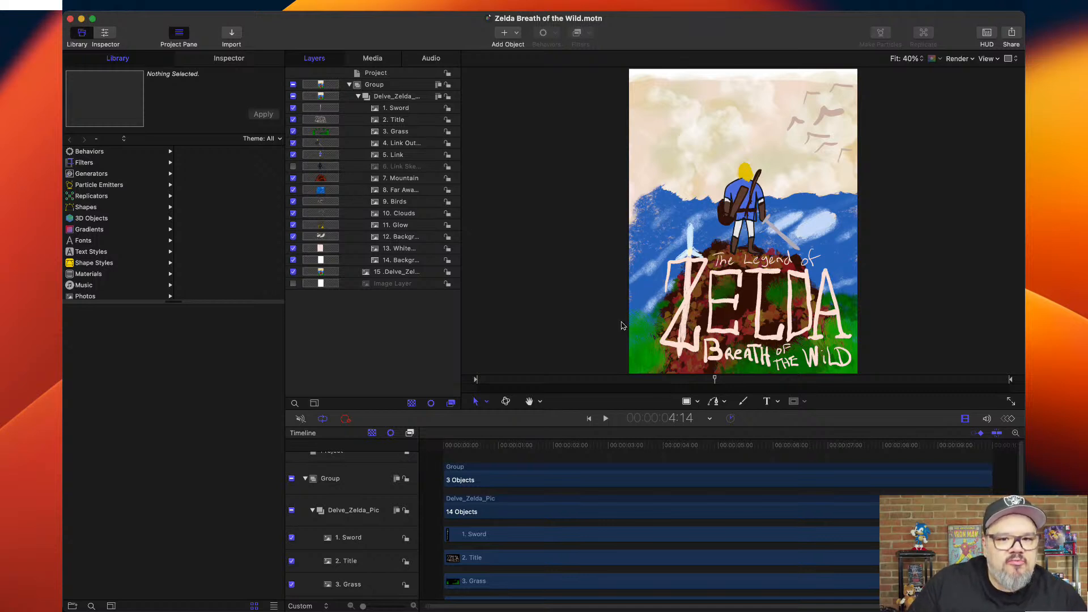
Add a Motion Path behavior to 10. Clouds, running from the poster's right edge to beyond its left edge.
drag(690, 451, 439, 463)
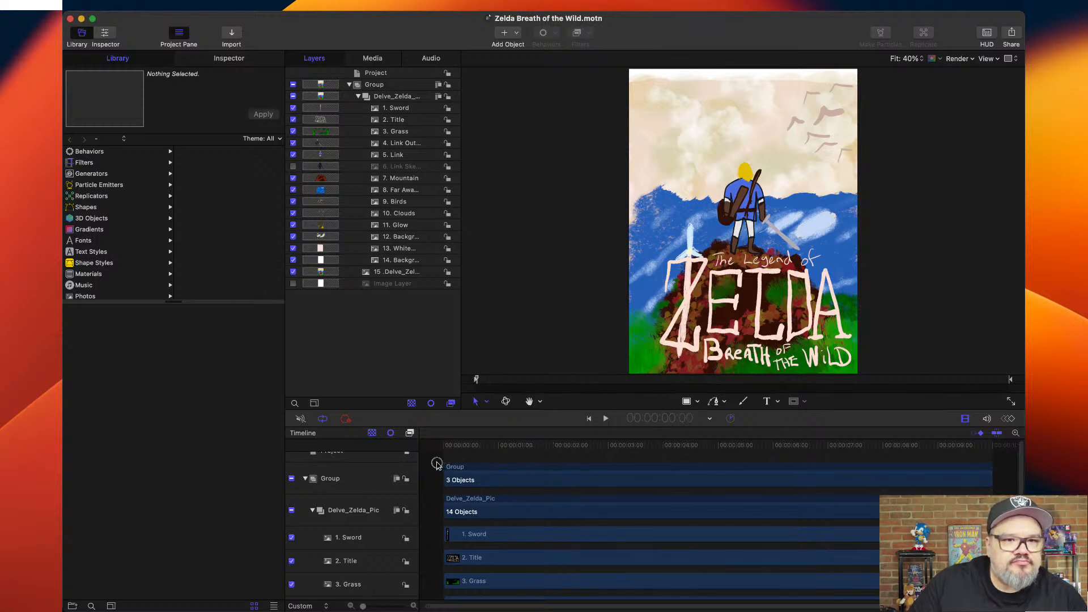
click(398, 215)
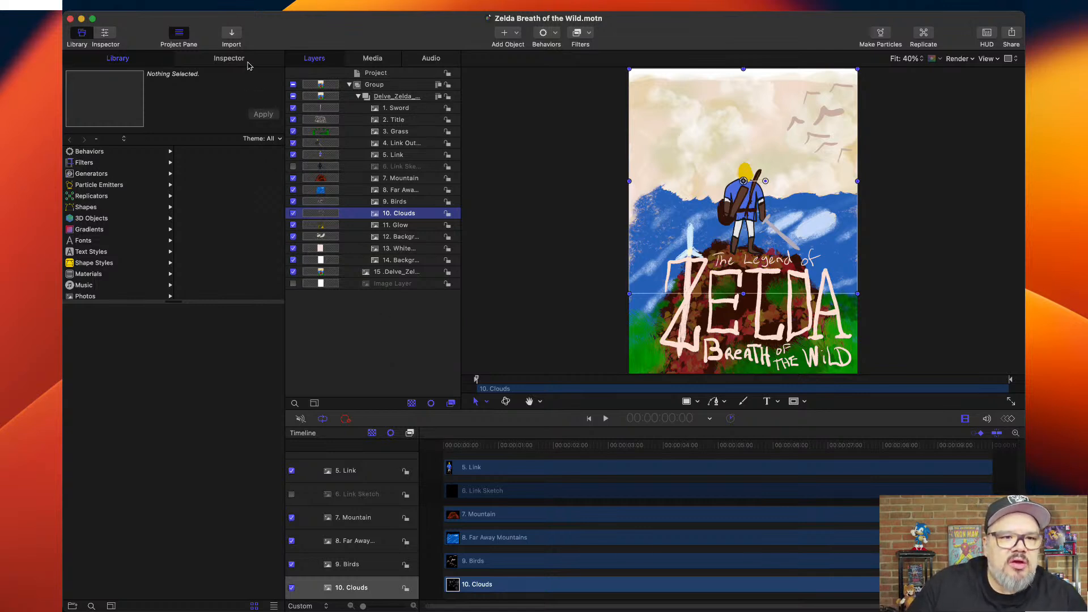
click(229, 58)
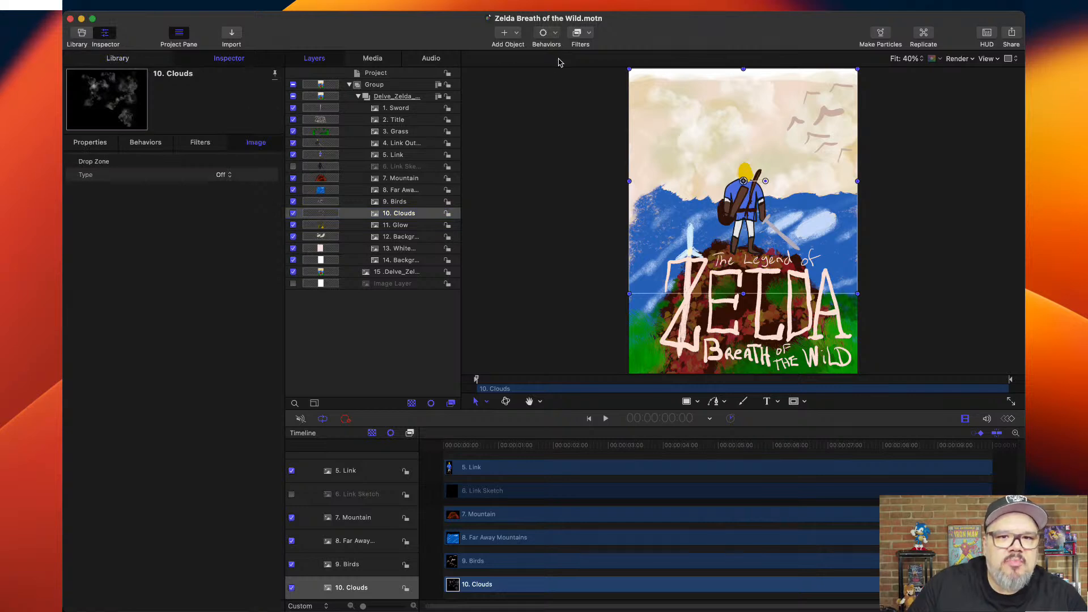
click(645, 100)
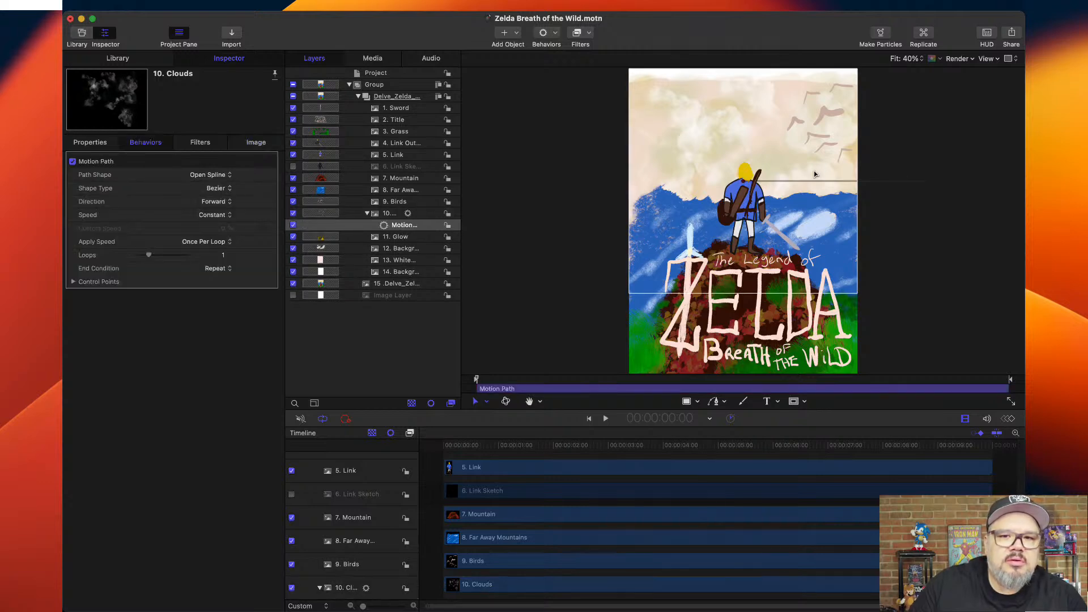
drag(929, 182, 581, 185)
drag(743, 182, 858, 179)
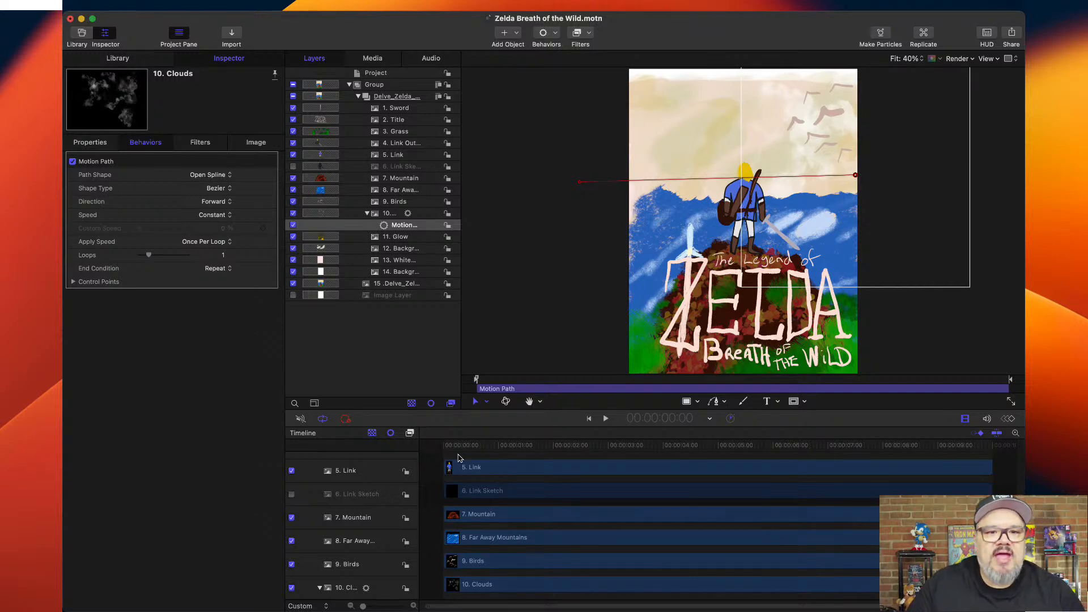
Play back the long cloud movement and return the playhead to the start.
key(space)
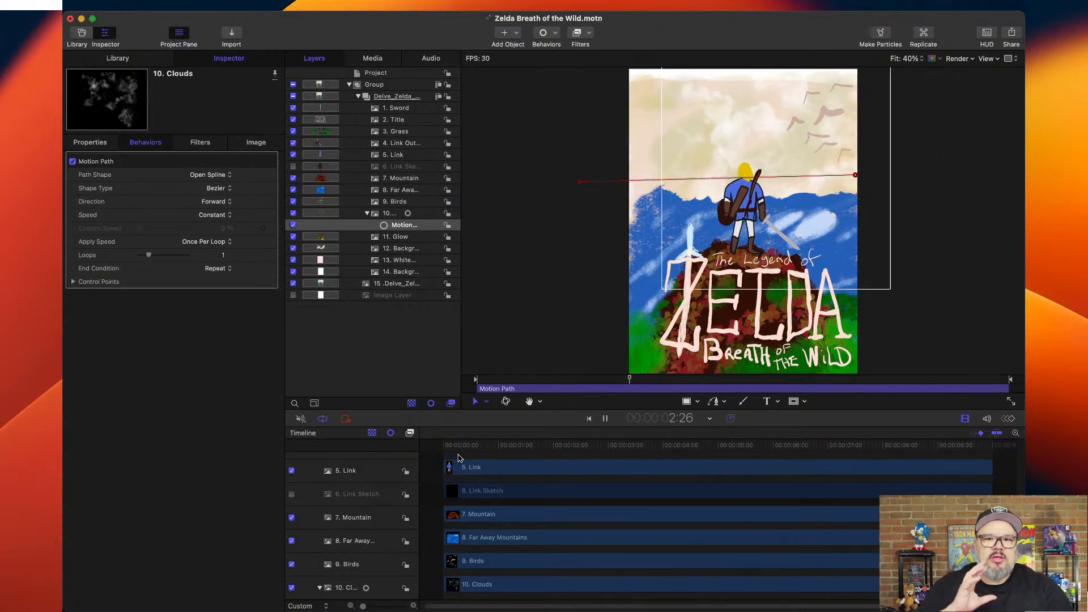
key(space)
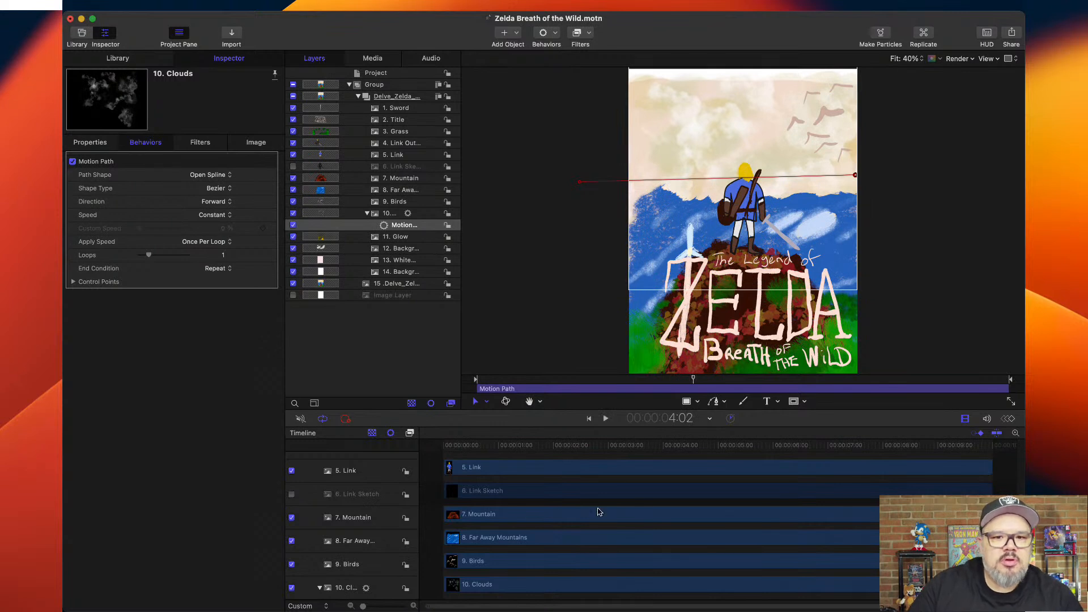
drag(670, 447, 418, 463)
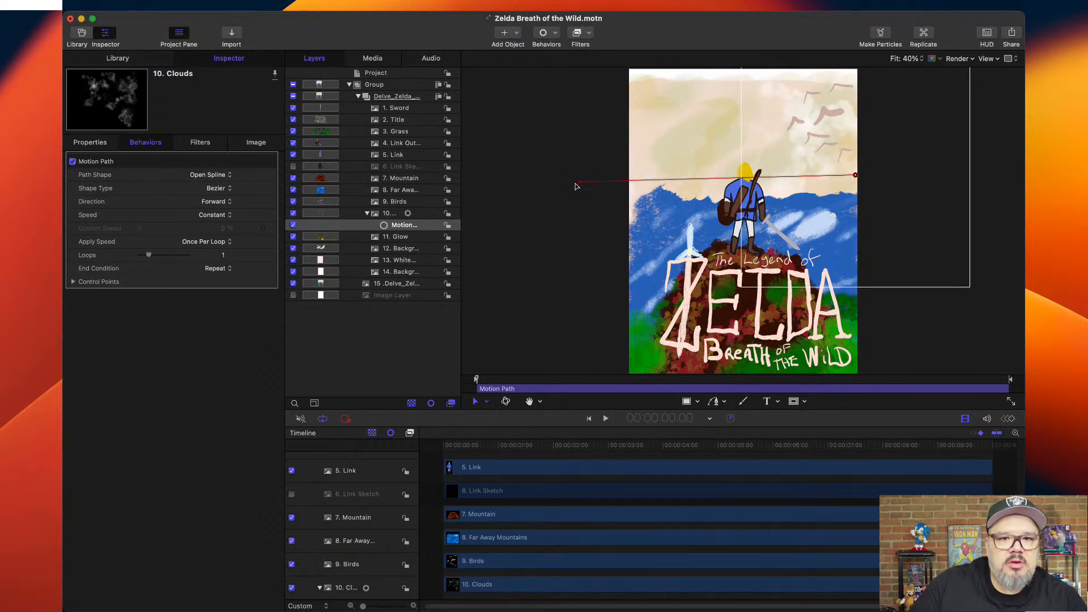
Shorten the Clouds motion path by moving both endpoints inward over the poster, and preview the slower drift.
drag(580, 182, 674, 179)
drag(857, 176, 760, 178)
key(space)
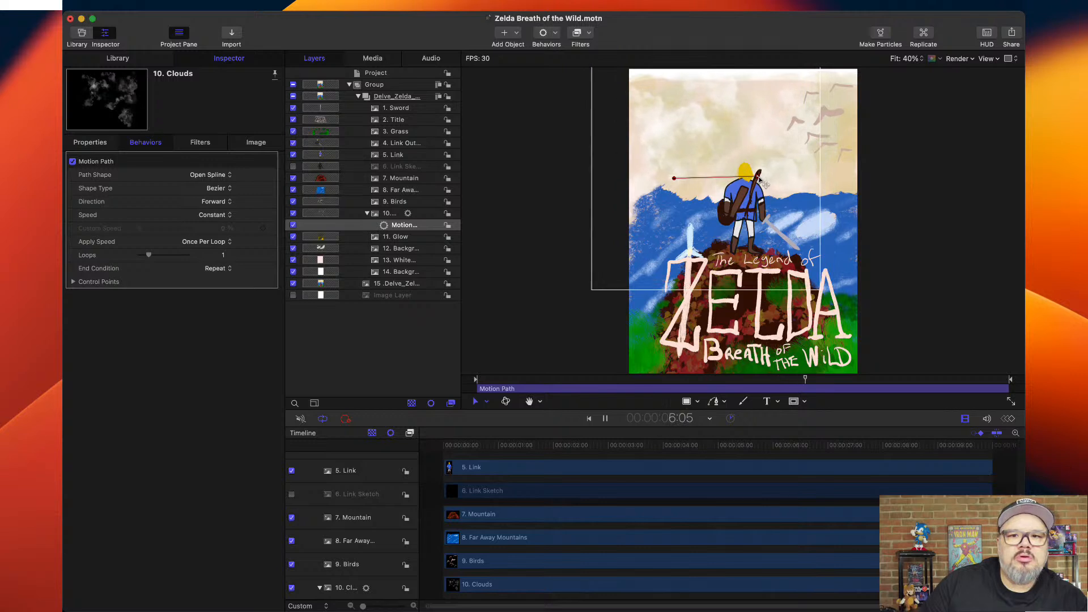
key(space)
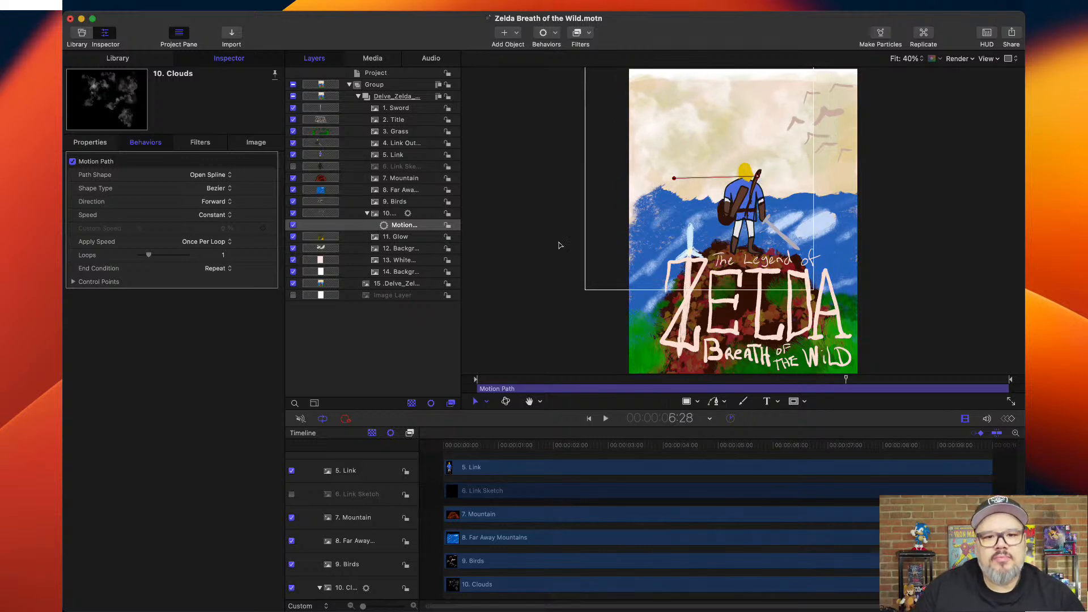
Trim the Clouds Motion Path behavior to begin slightly after the project start and end at 6:28.
scroll(556, 513, down, 5)
scroll(557, 513, up, 1)
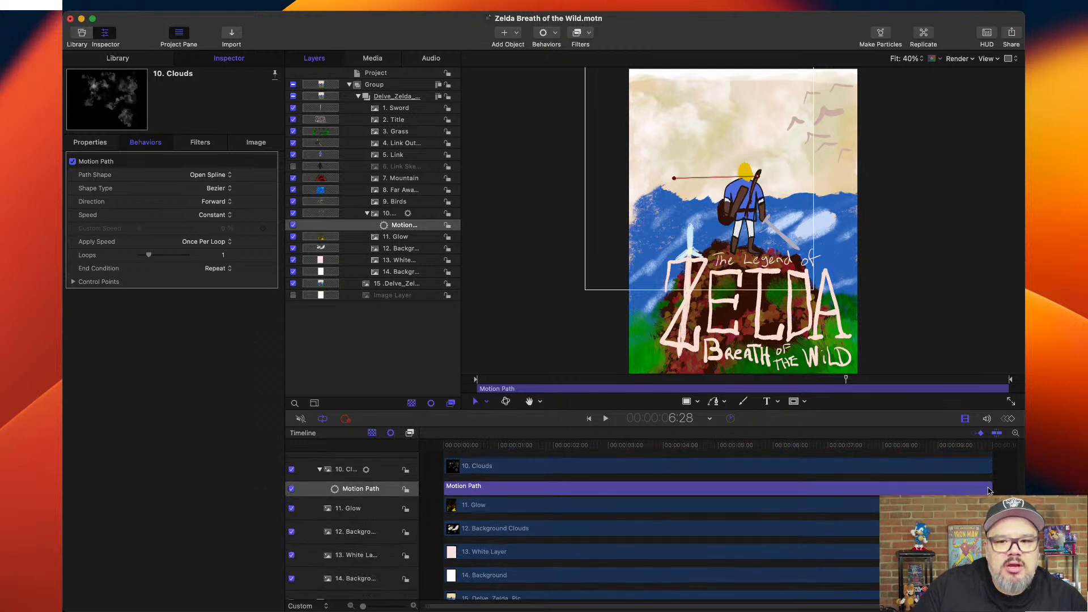
drag(991, 490, 825, 496)
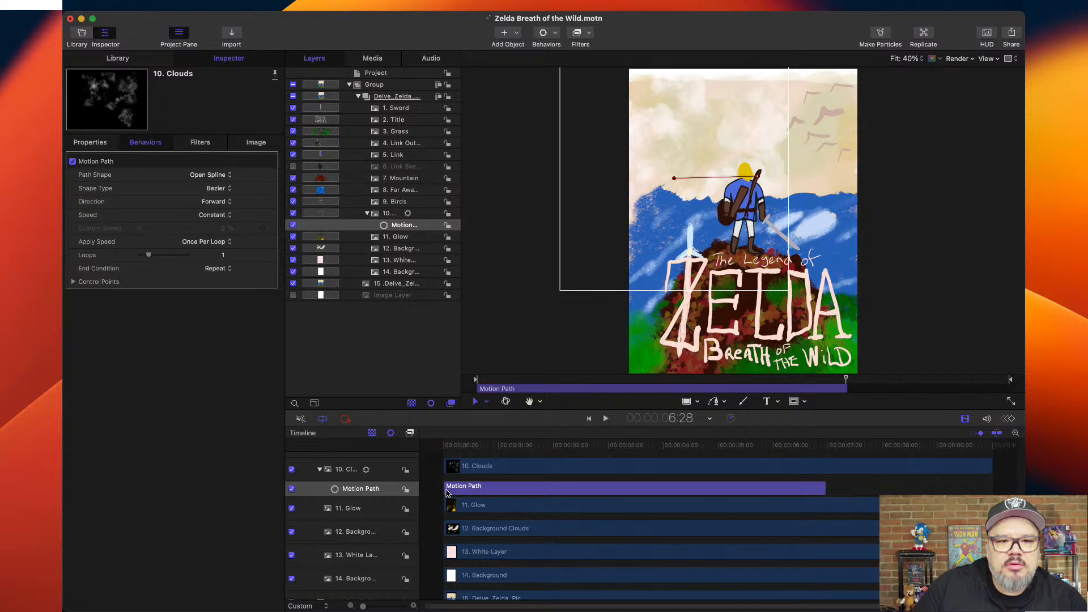
drag(448, 489, 459, 489)
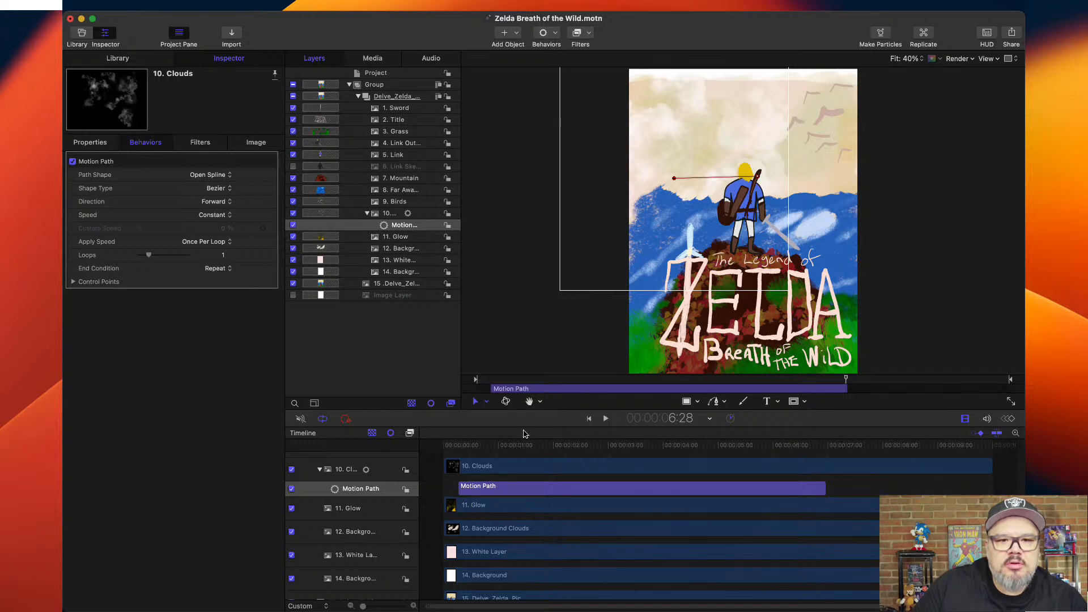
Play back the trimmed cloud animation from the start and park the playhead at 2:13.
drag(477, 447, 443, 453)
key(space)
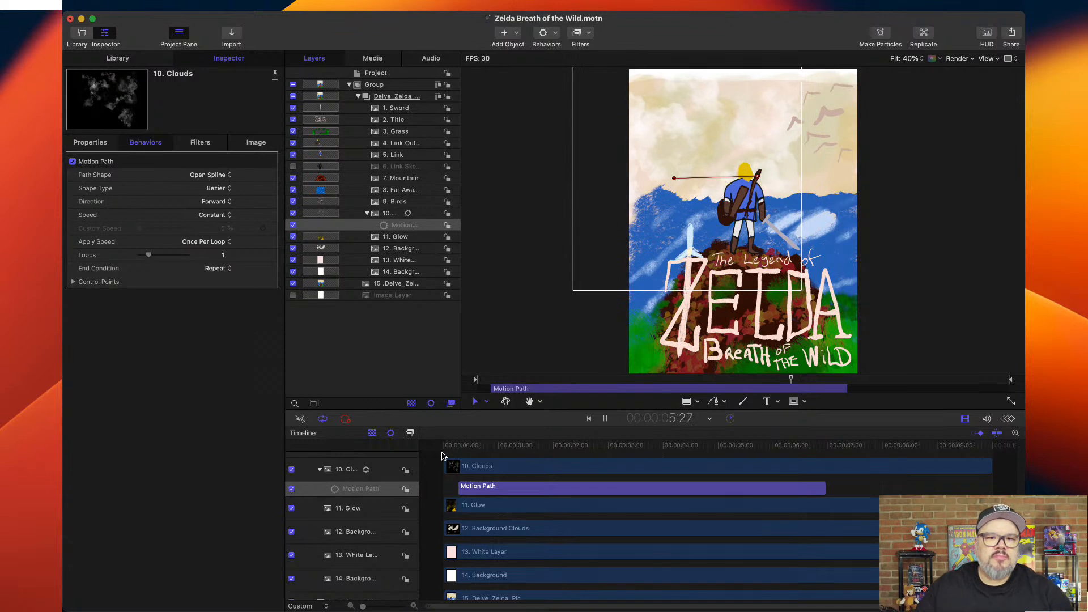
key(space)
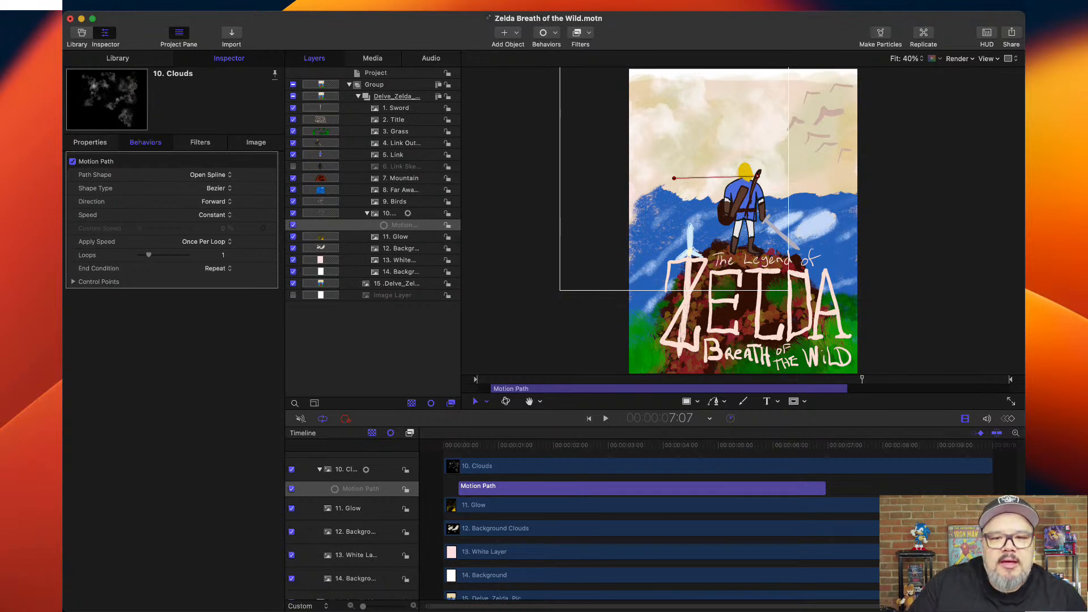
click(590, 447)
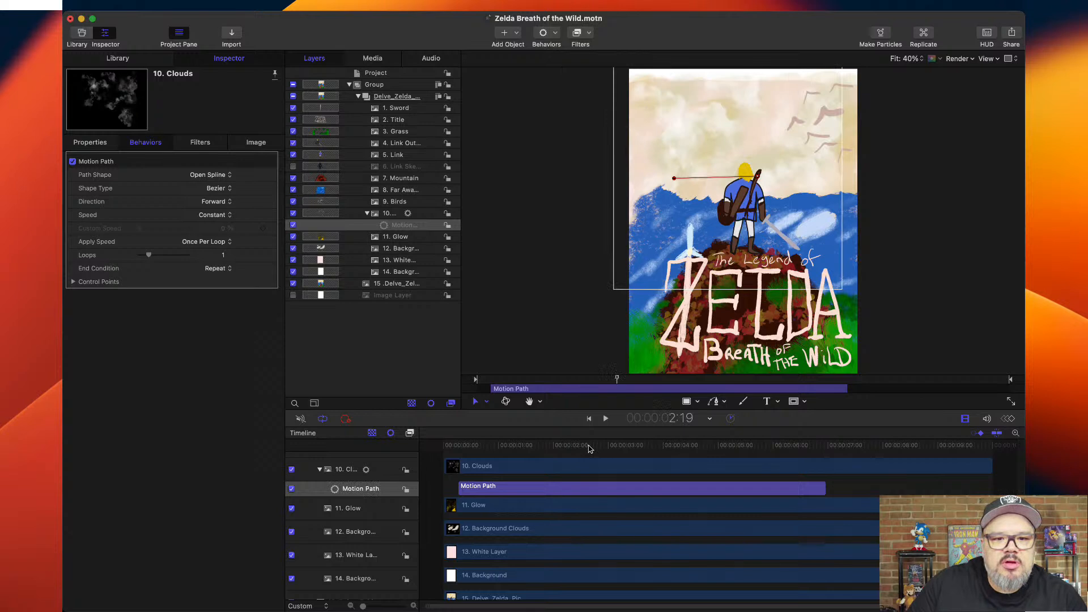
drag(588, 447, 578, 449)
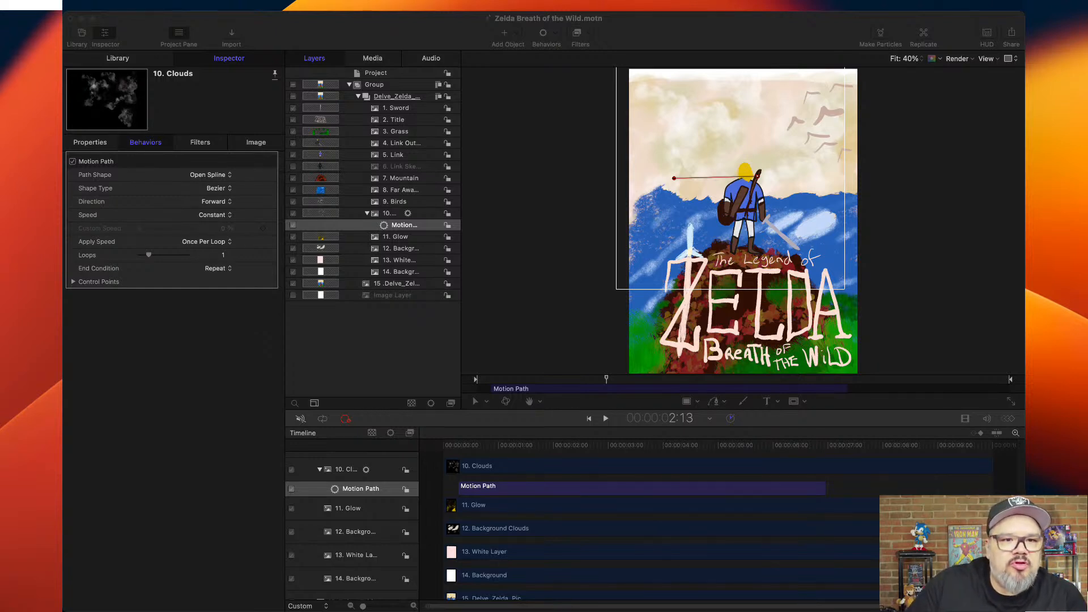
Duplicate the 10. Clouds layer, delay the copy's Motion Path to start about 3.3 seconds in, and preview the overlap.
click(389, 218)
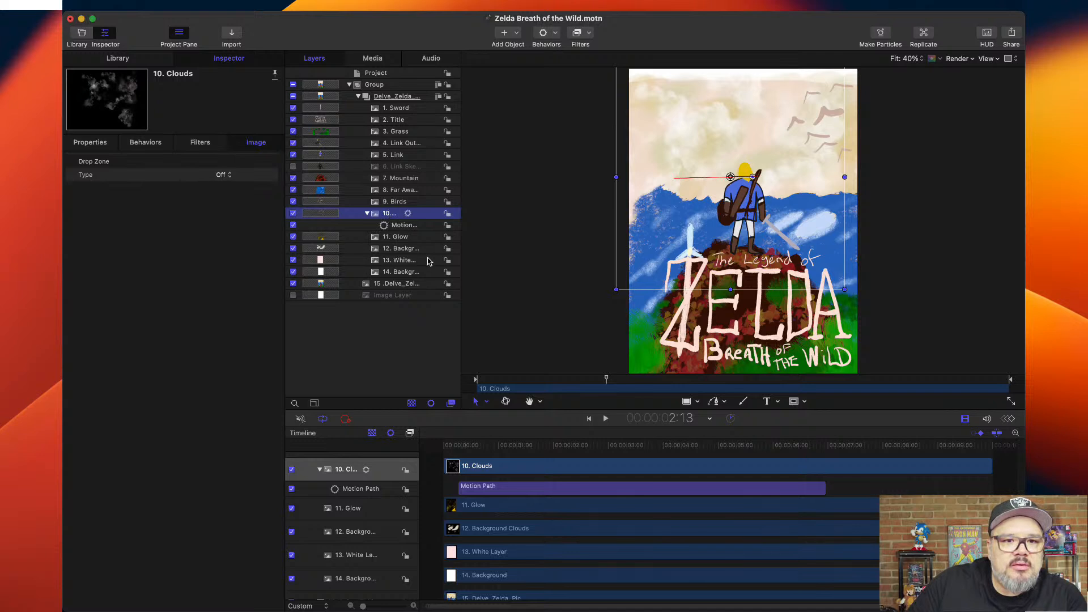
key(super+d)
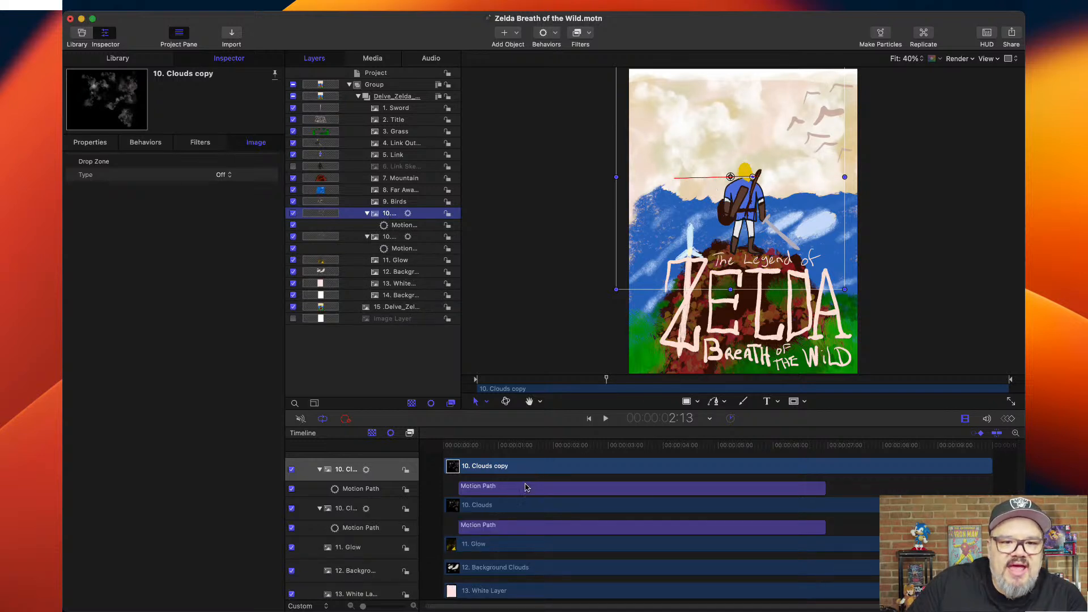
drag(527, 489, 697, 491)
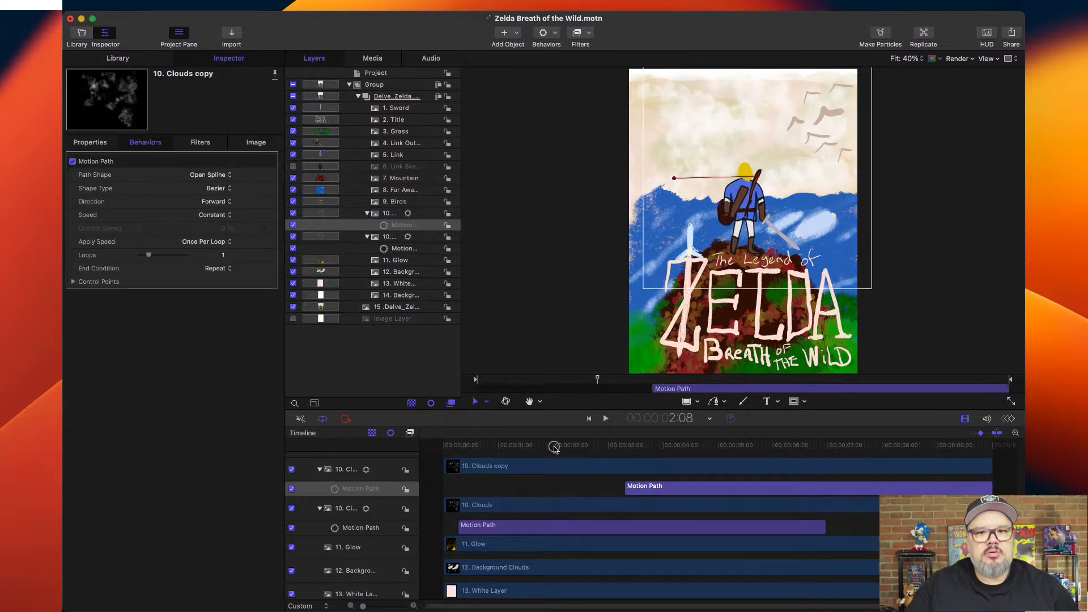
key(Home)
key(space)
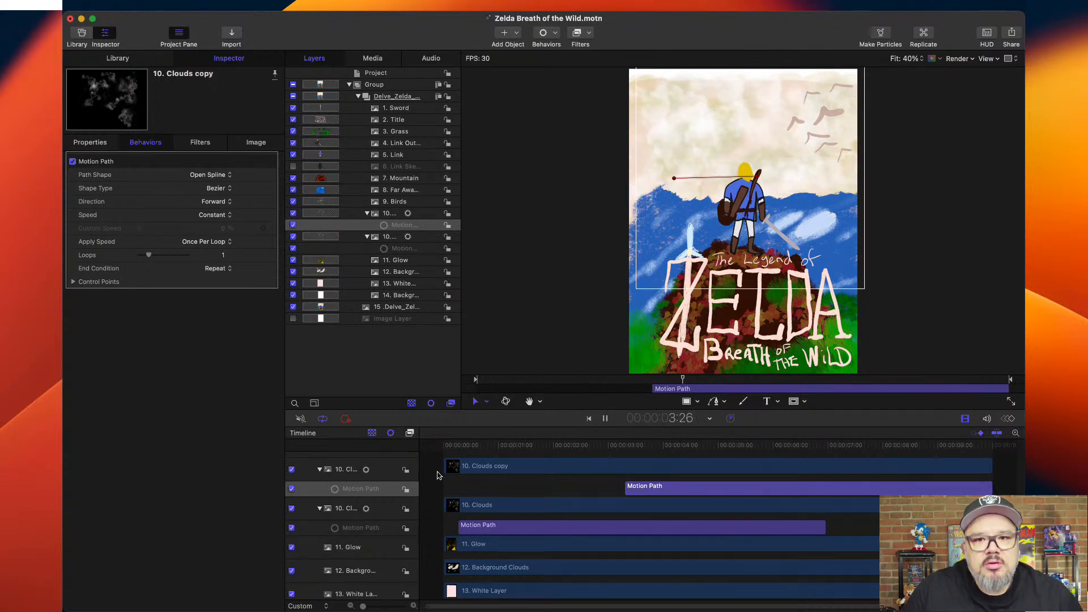
key(space)
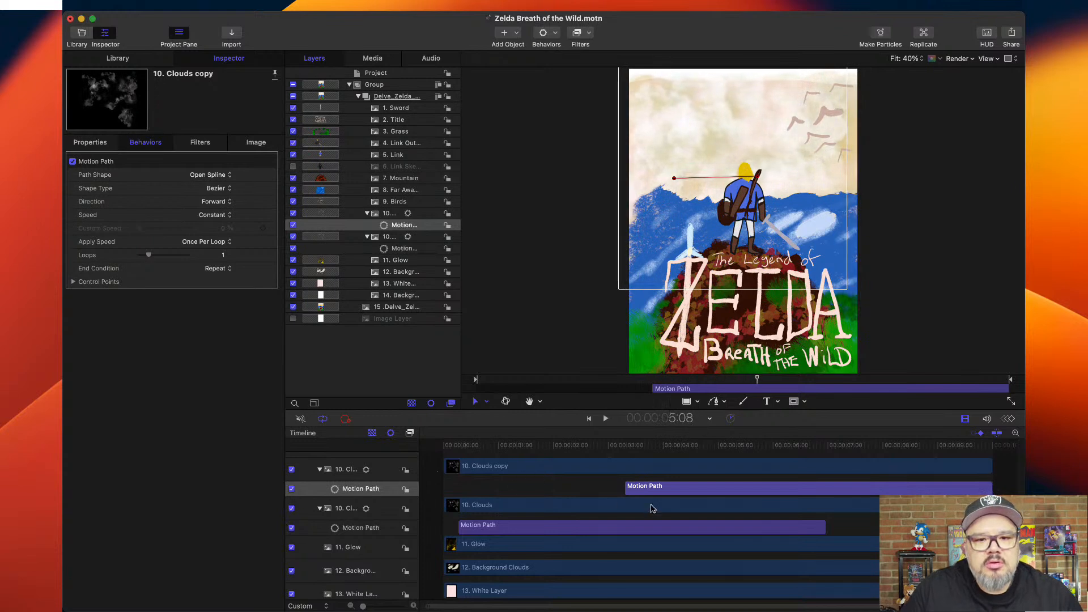
Extend the Motion Path behaviors of both Clouds layers to span the project's full duration.
drag(627, 488, 442, 488)
drag(826, 528, 995, 528)
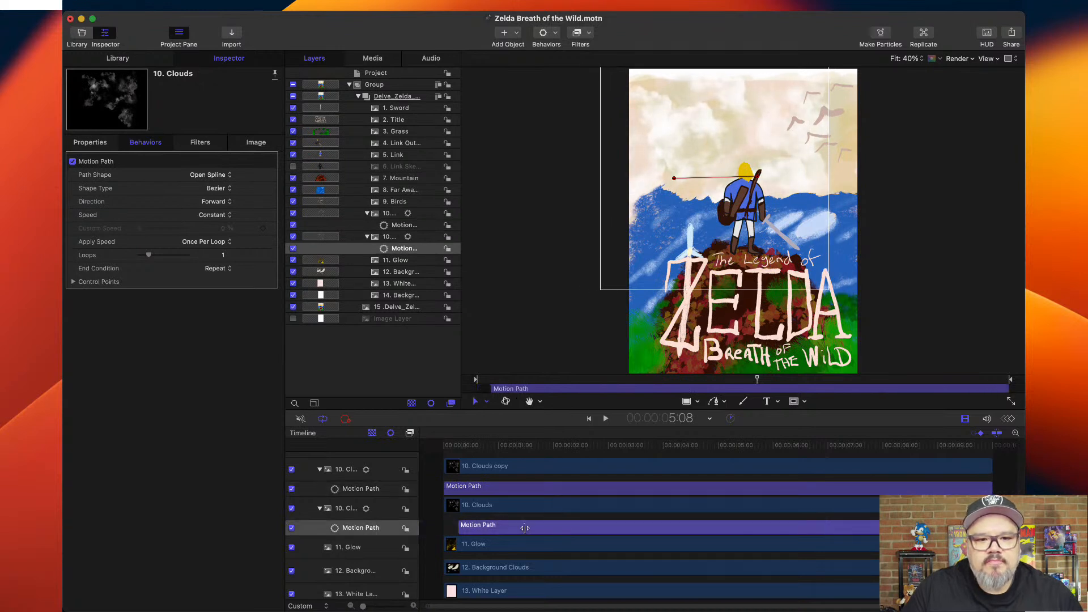
drag(459, 528, 444, 527)
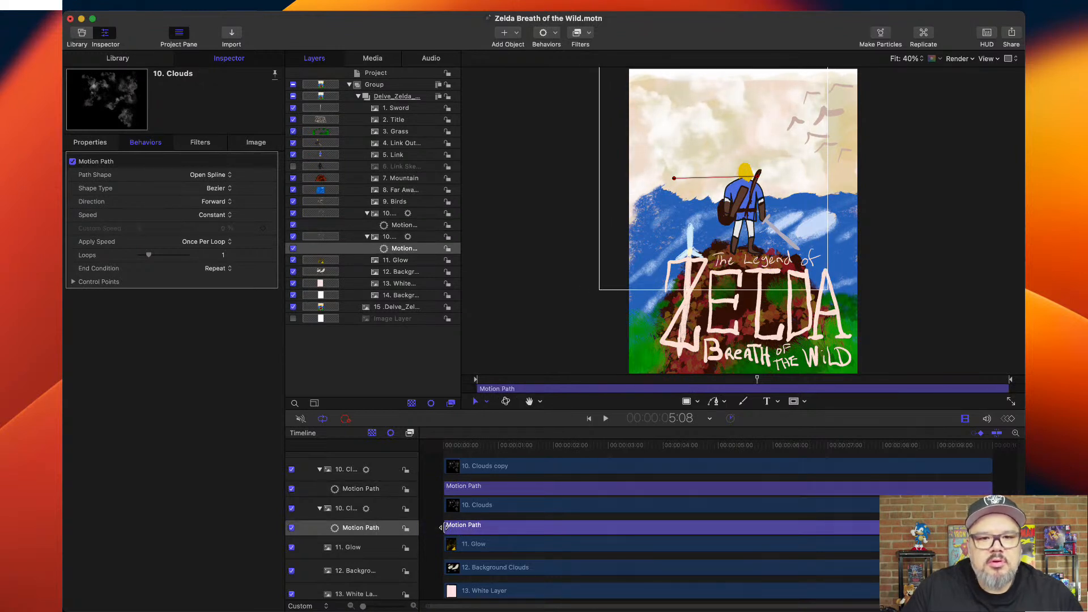
Shift the original 10. Clouds layer horizontally to an X position of about 809 px.
click(392, 239)
click(90, 142)
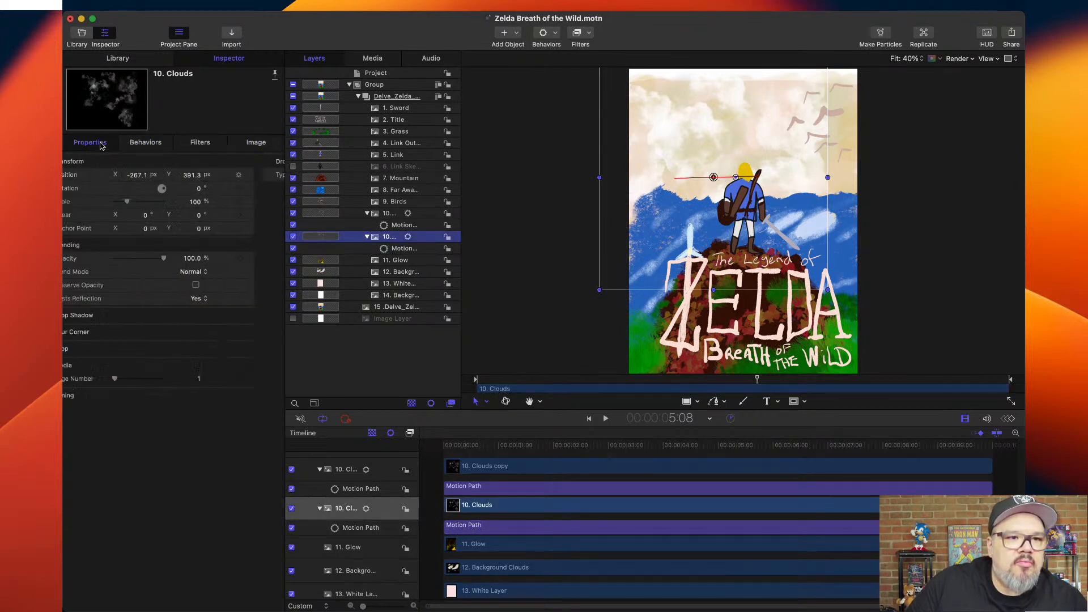
drag(159, 177, 159, 177)
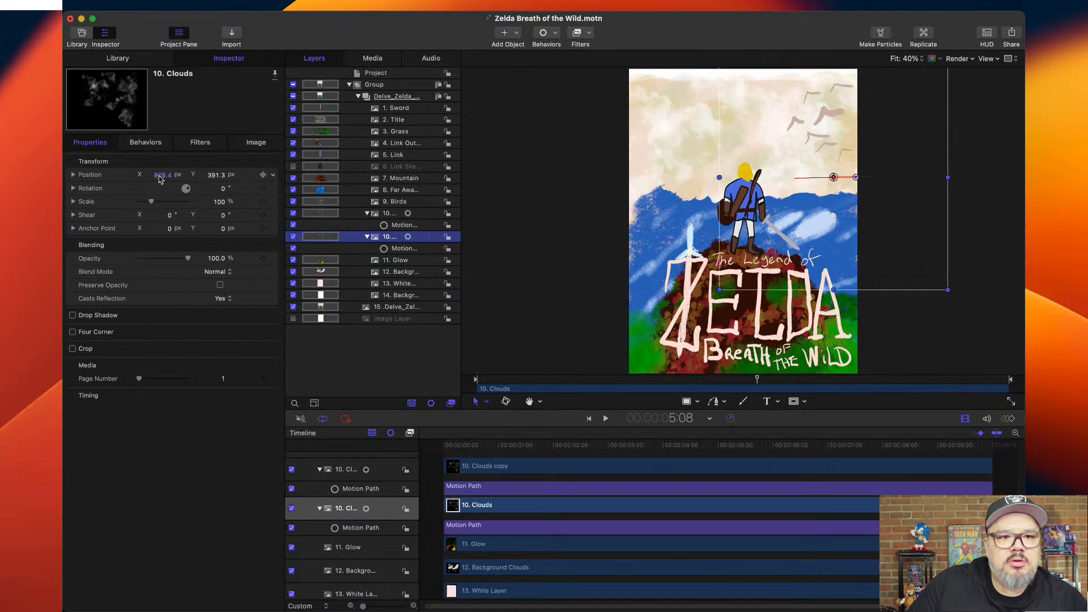
Play back the two overlapping cloud layers from the project start, then return the playhead to the start.
click(457, 444)
drag(457, 444, 429, 444)
click(508, 321)
key(space)
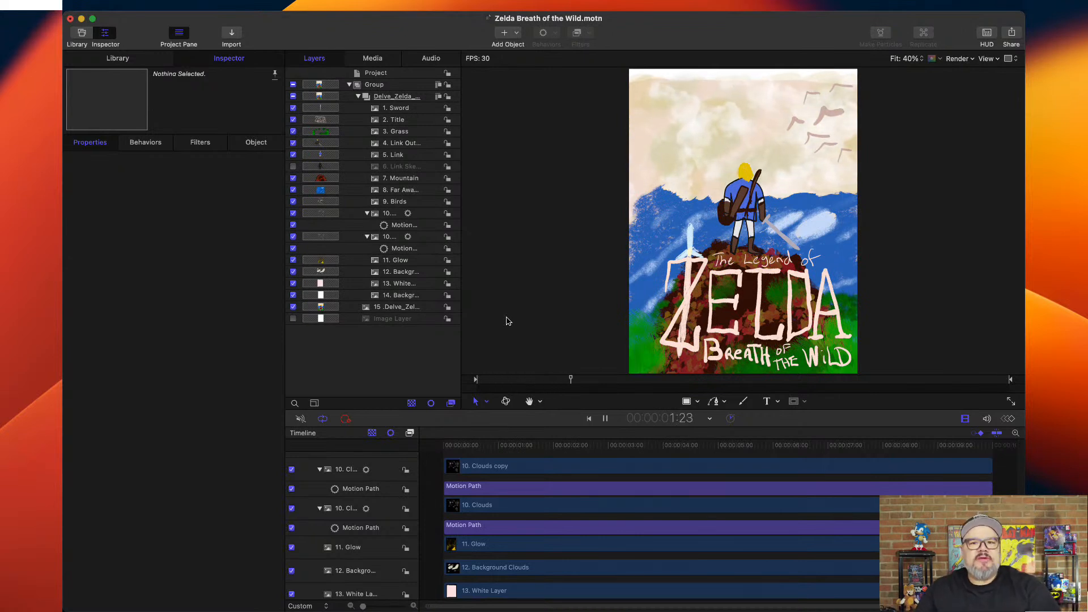
key(space)
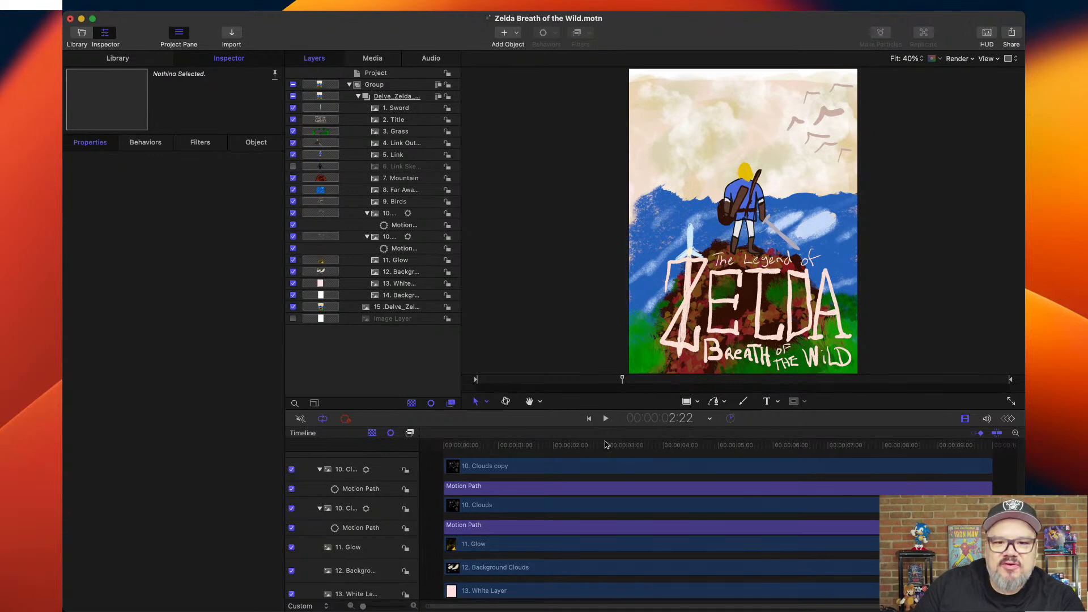
click(587, 451)
drag(587, 451, 444, 452)
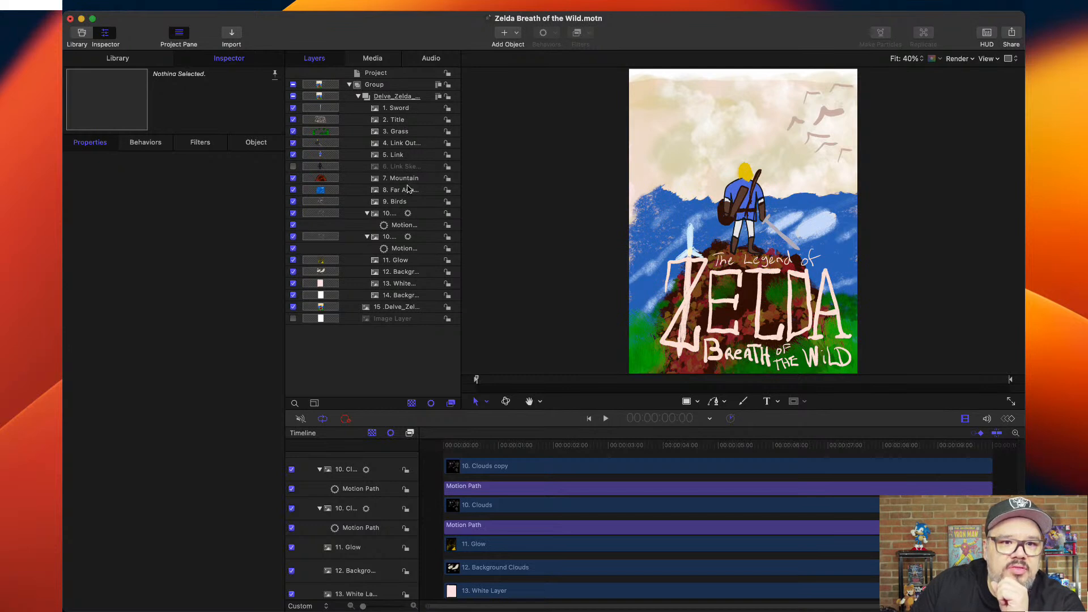
Enlarge the layer rows and move the 9. Birds layer between the two Clouds layers.
click(407, 203)
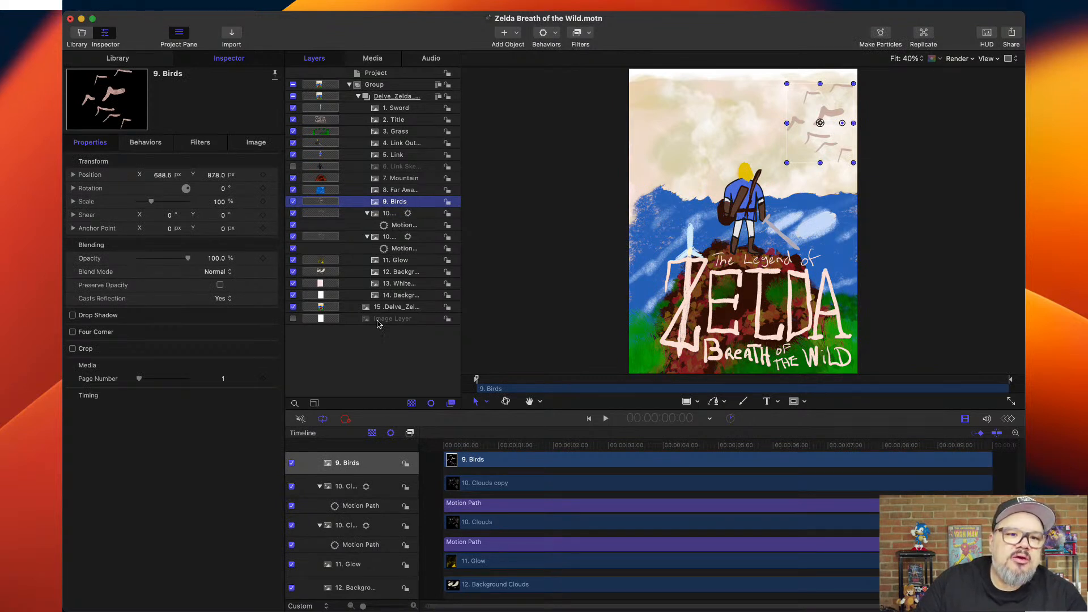
drag(379, 312, 380, 317)
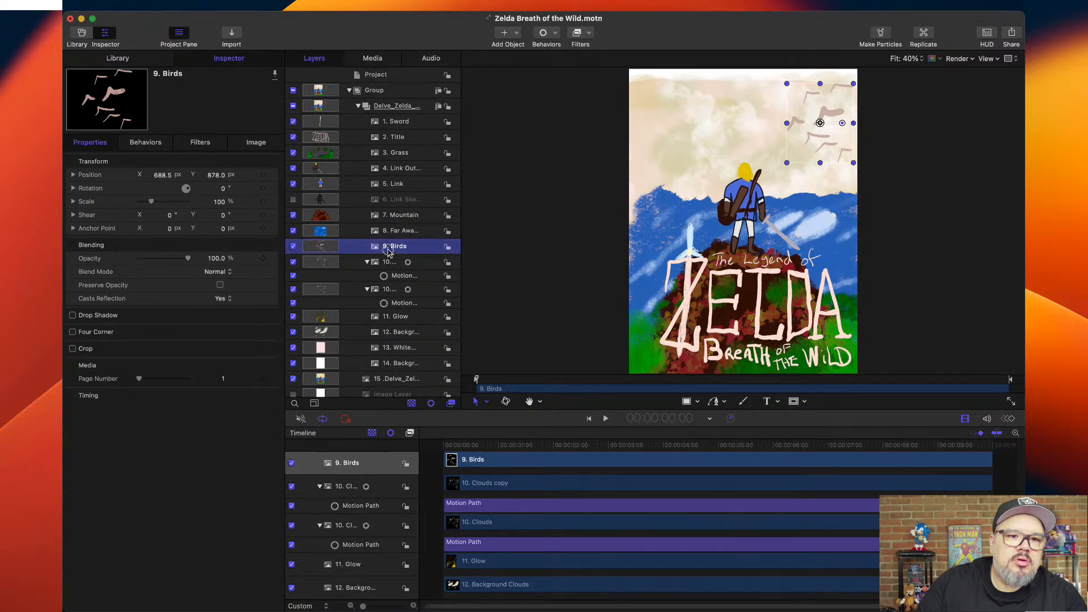
drag(359, 256, 352, 288)
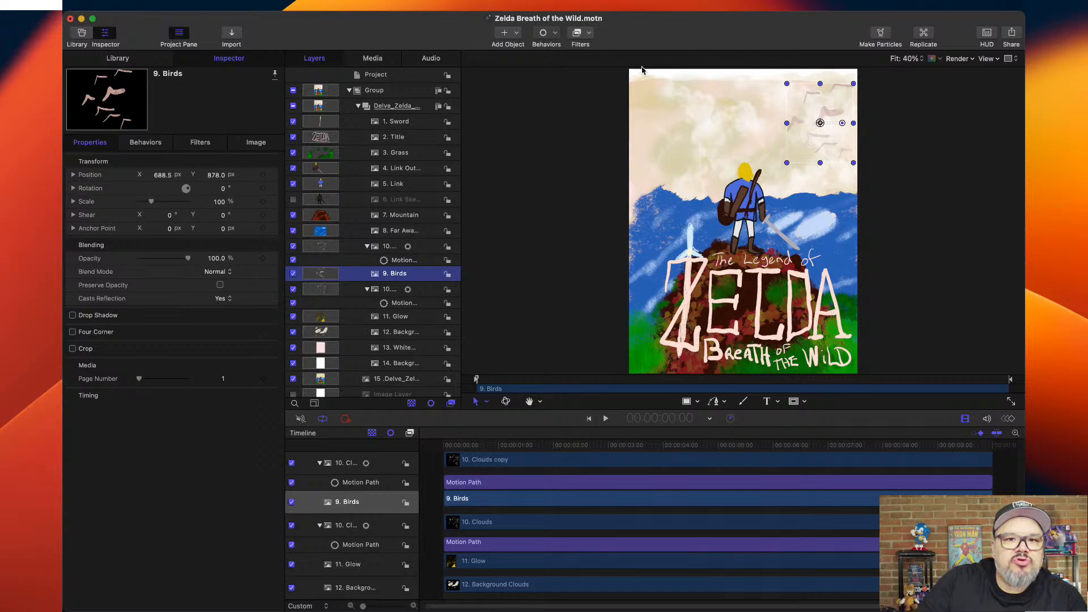
Add a Motion Path behavior to 9. Birds running diagonally down to beside Link's shoulder, and preview it.
click(642, 95)
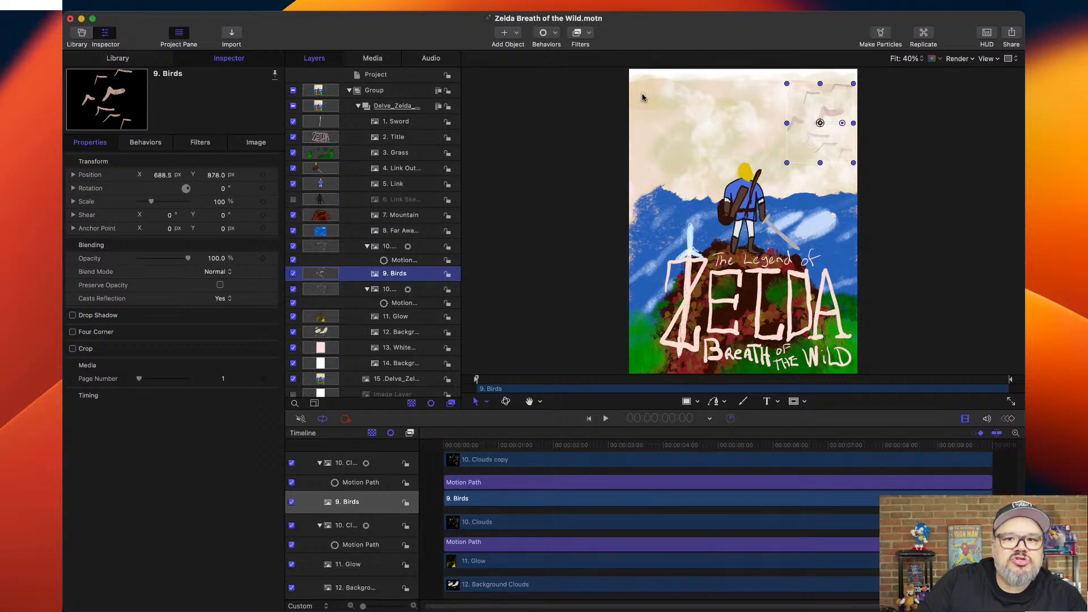
drag(1004, 127, 769, 200)
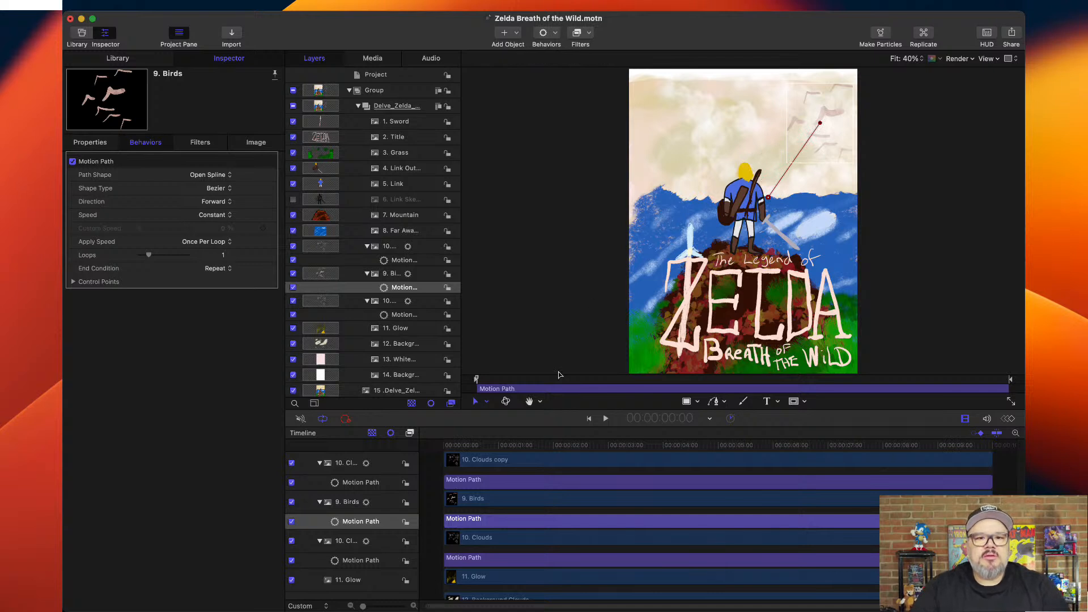
key(space)
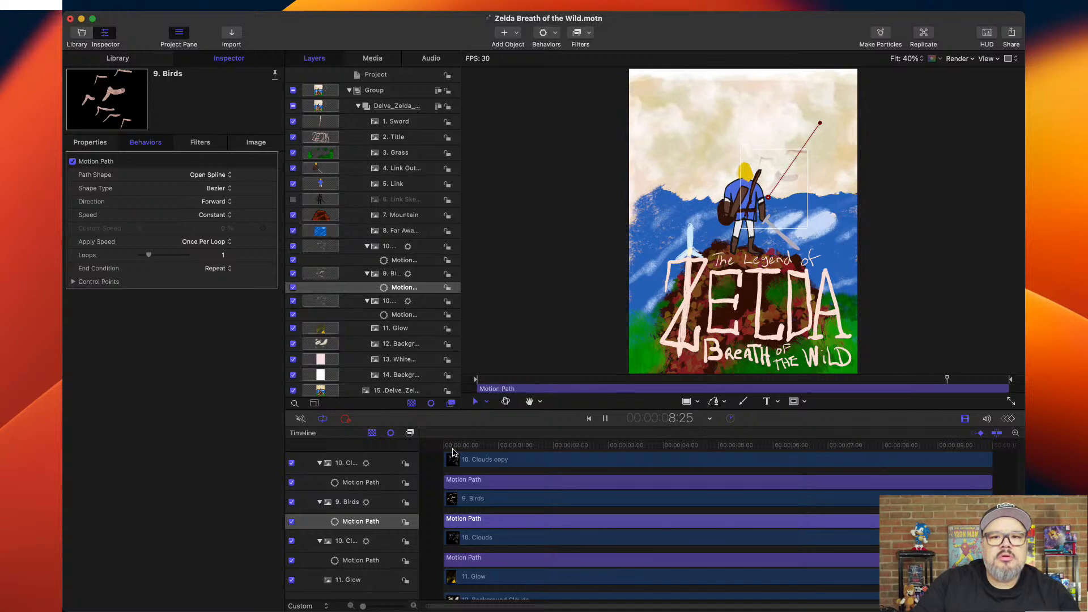
key(space)
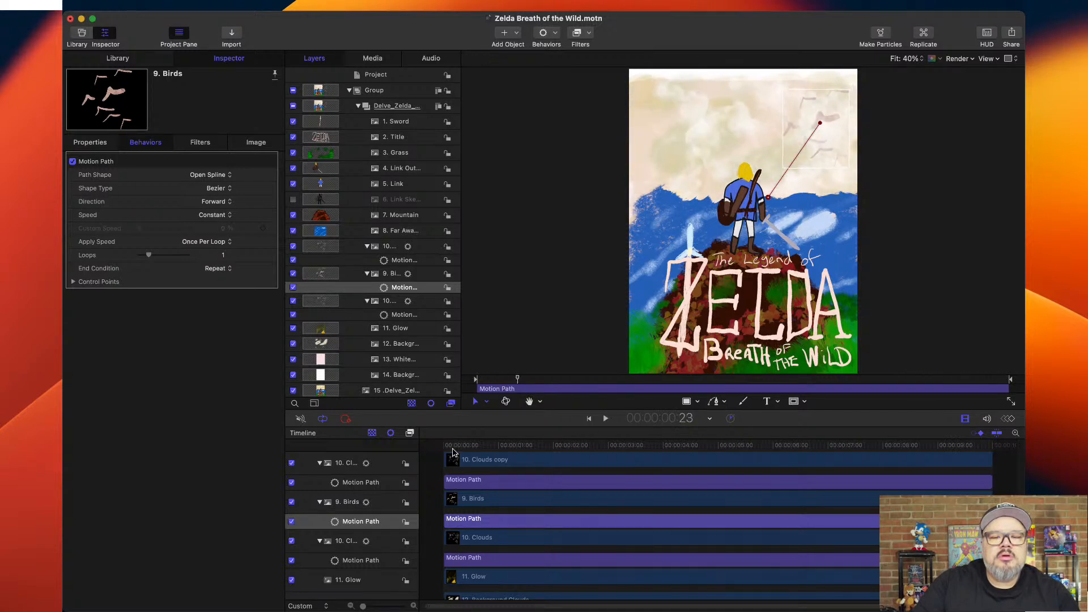
Set the Birds' Motion Path direction to Reverse, preview the flight from the start, and park the playhead at 7:13.
click(228, 219)
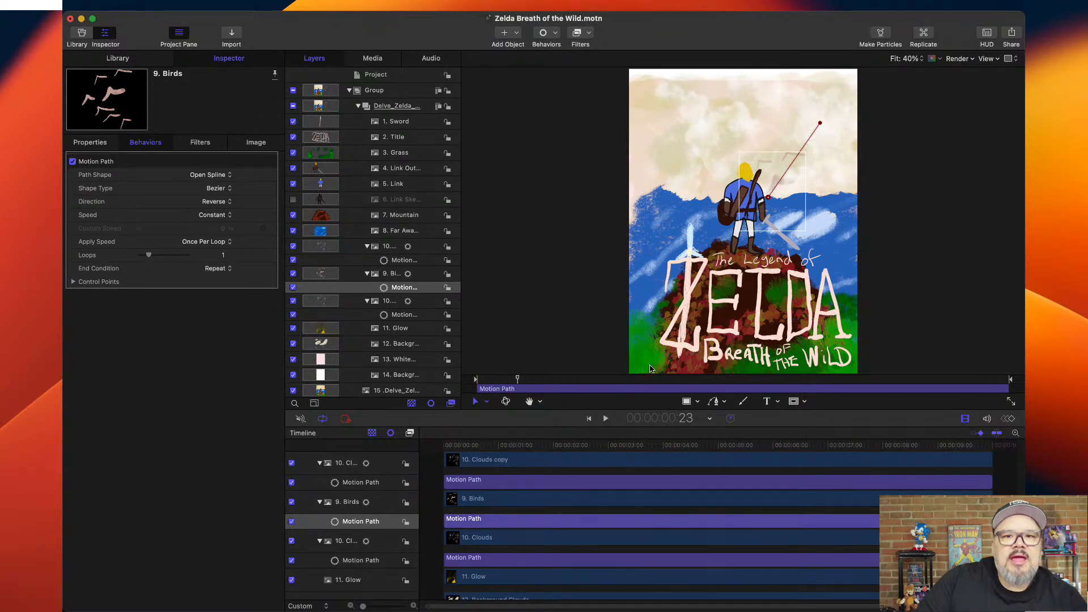
drag(489, 447, 426, 457)
key(space)
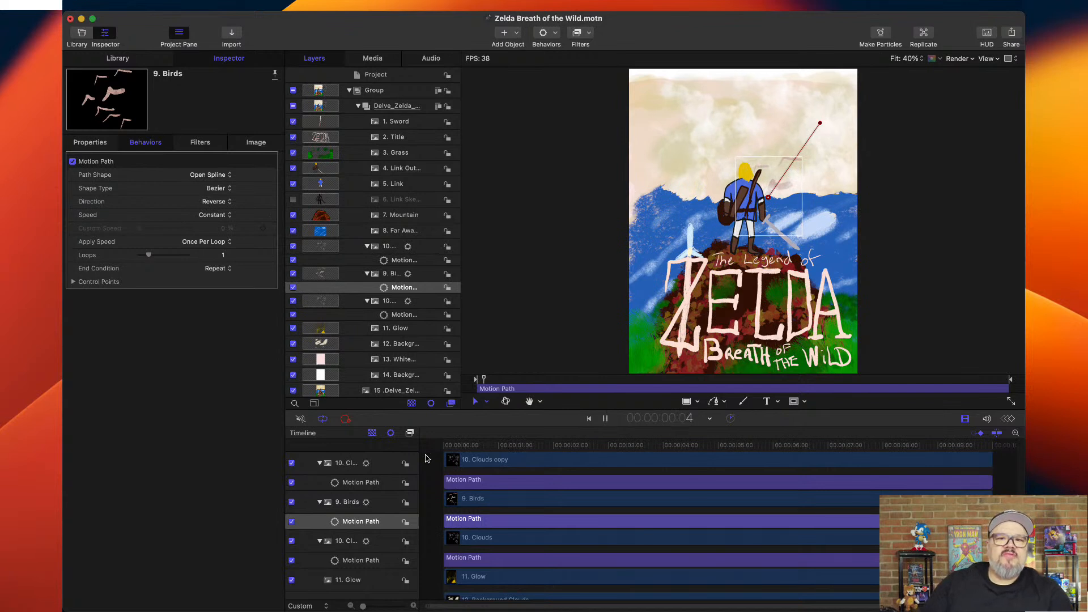
click(523, 305)
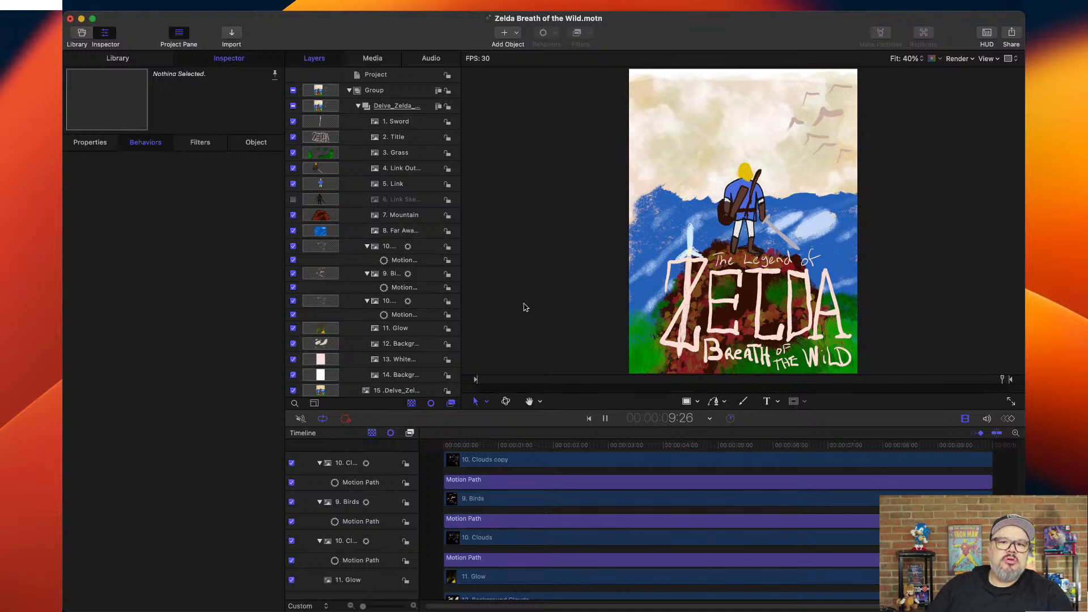
key(space)
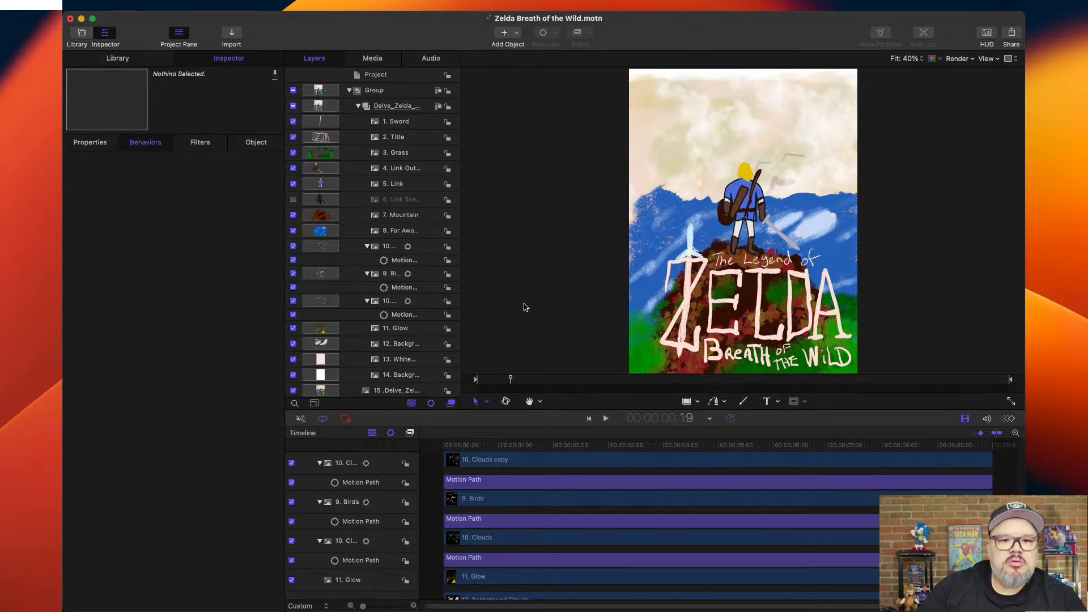
drag(480, 448, 443, 447)
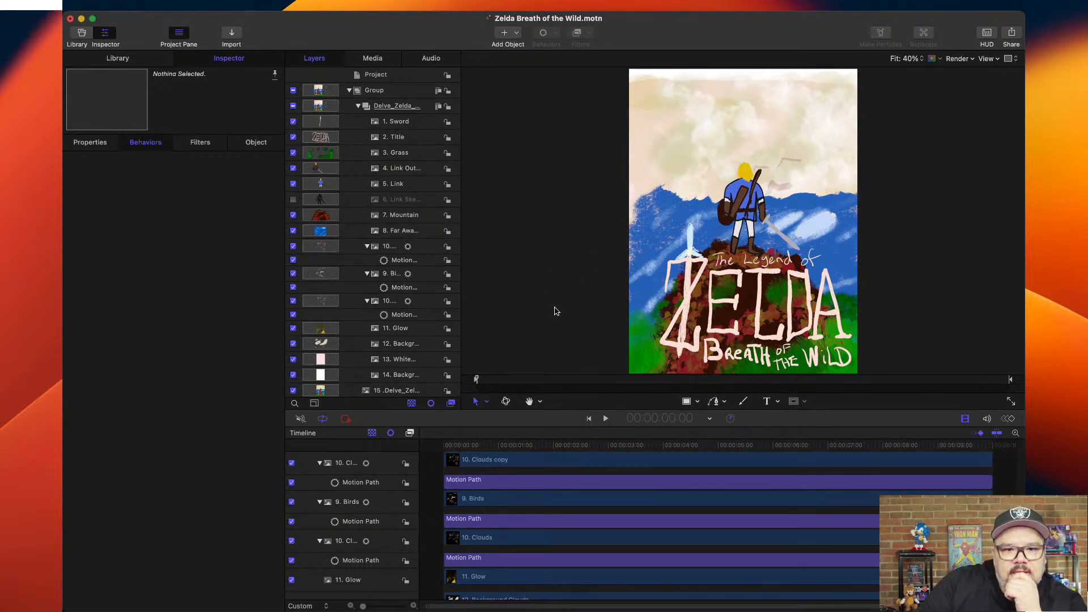
drag(591, 448, 852, 447)
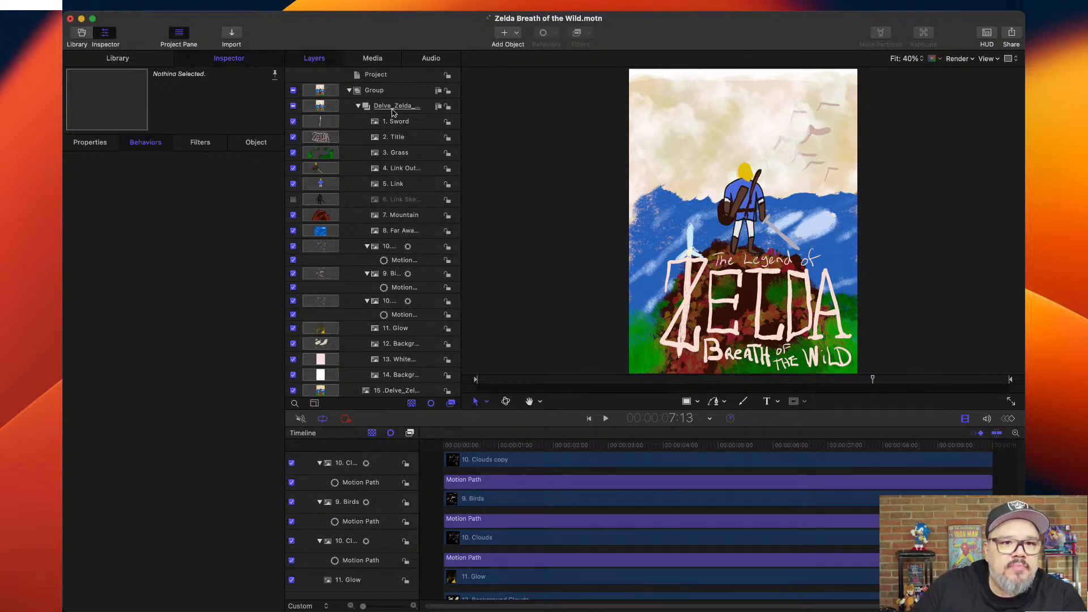
Create a new group holding the 1. Sword and 2. Title layers, with Sword above Title.
click(321, 122)
click(326, 139)
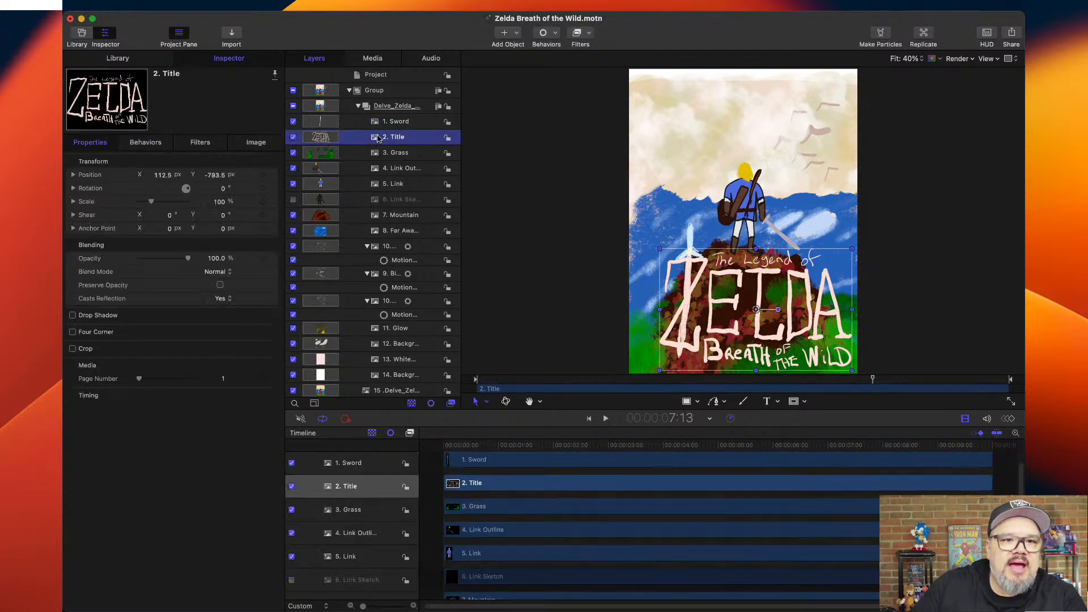
click(521, 51)
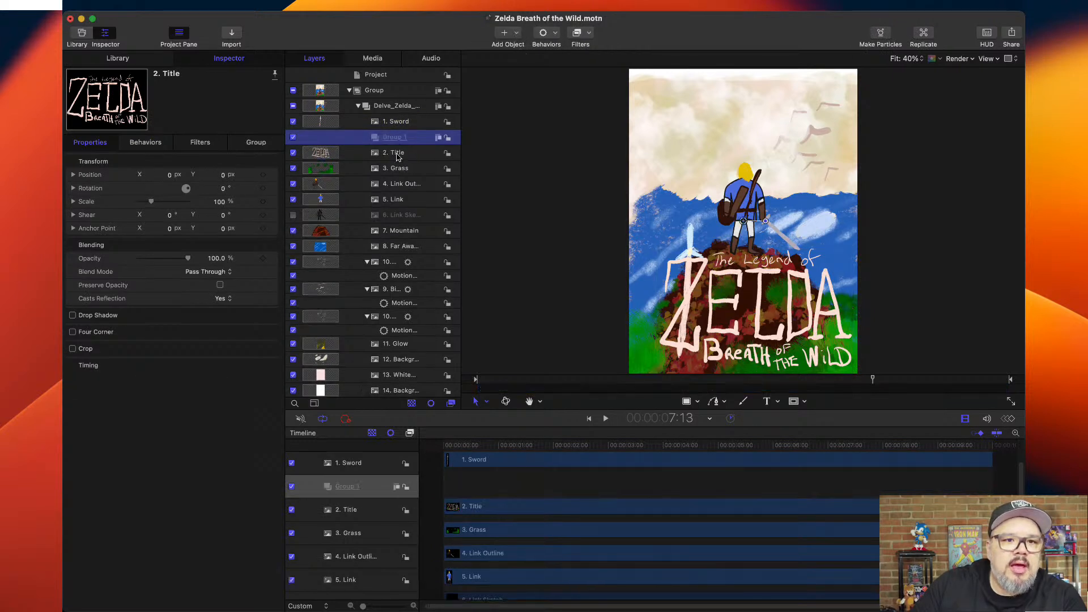
mouse_move(400, 124)
mouse_down()
mouse_move(396, 146)
mouse_move(397, 126)
mouse_up()
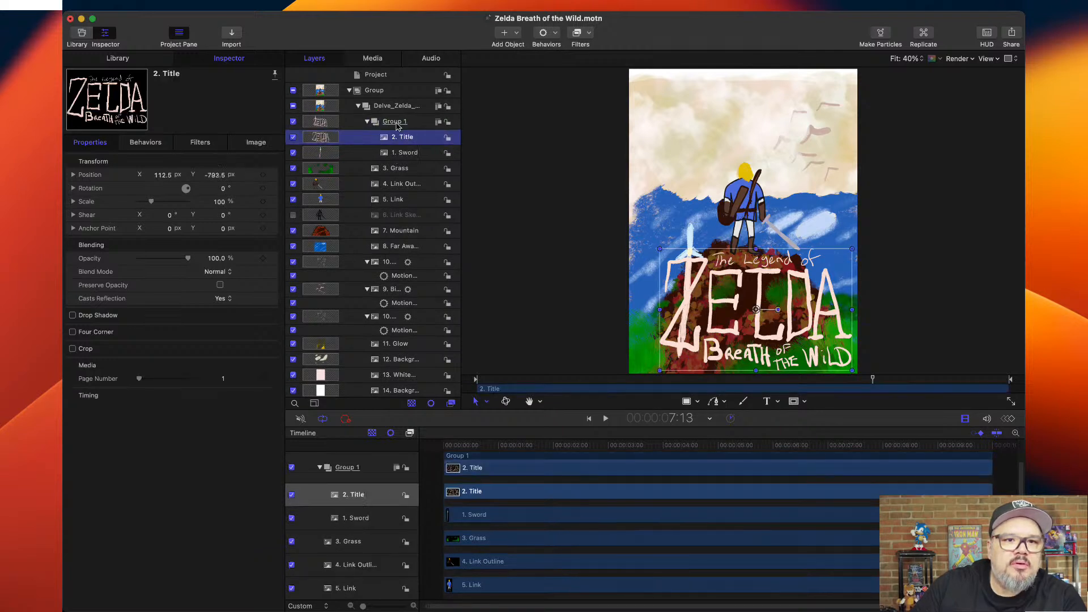
click(401, 157)
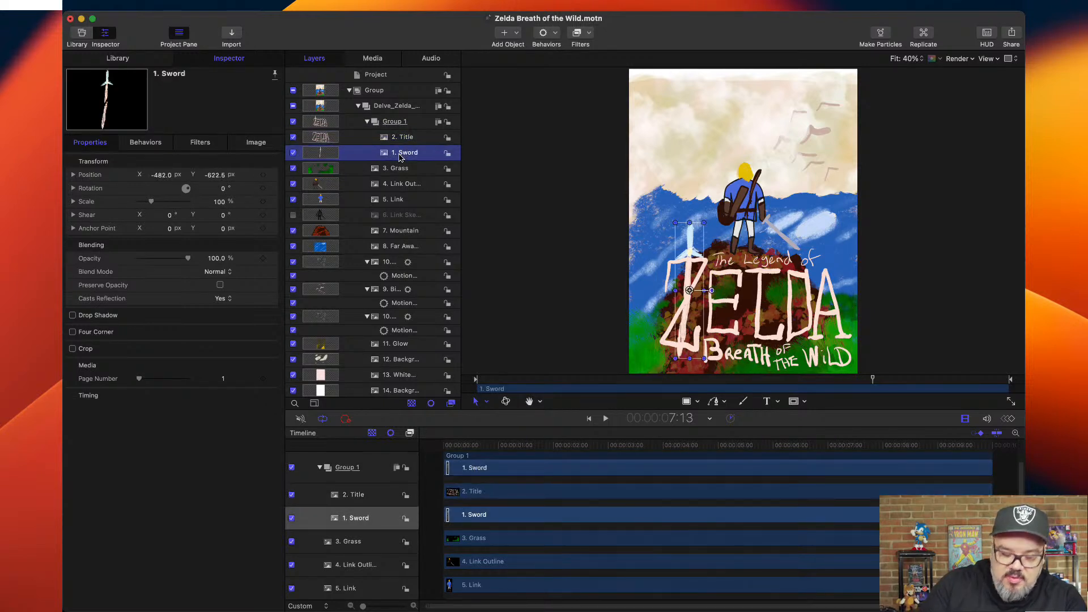
key(super+bracketright)
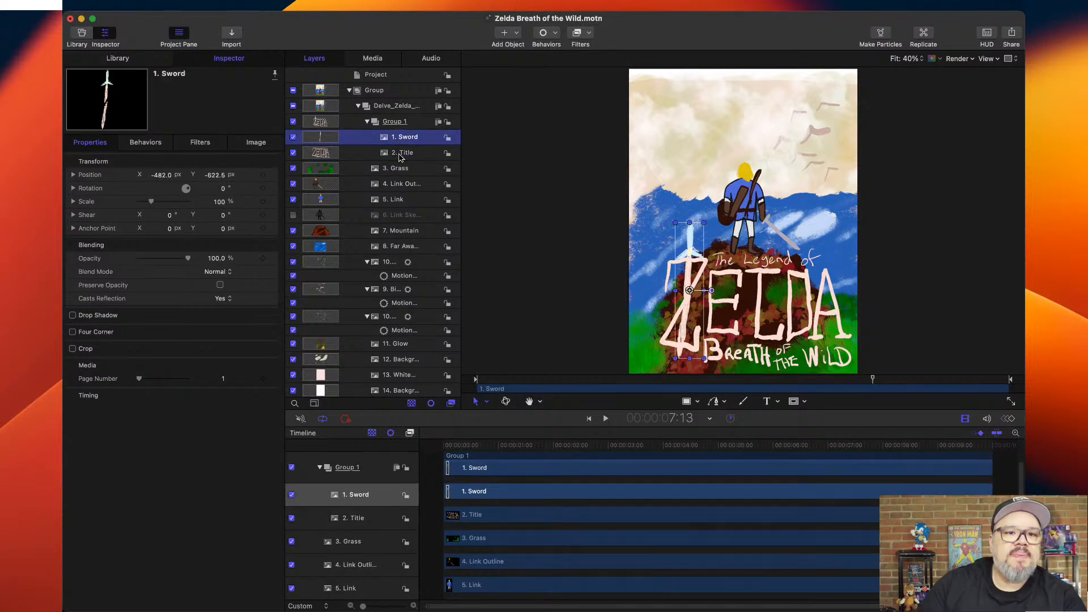
Rename the new Sword and Title group as Title Group.
click(394, 125)
click(394, 124)
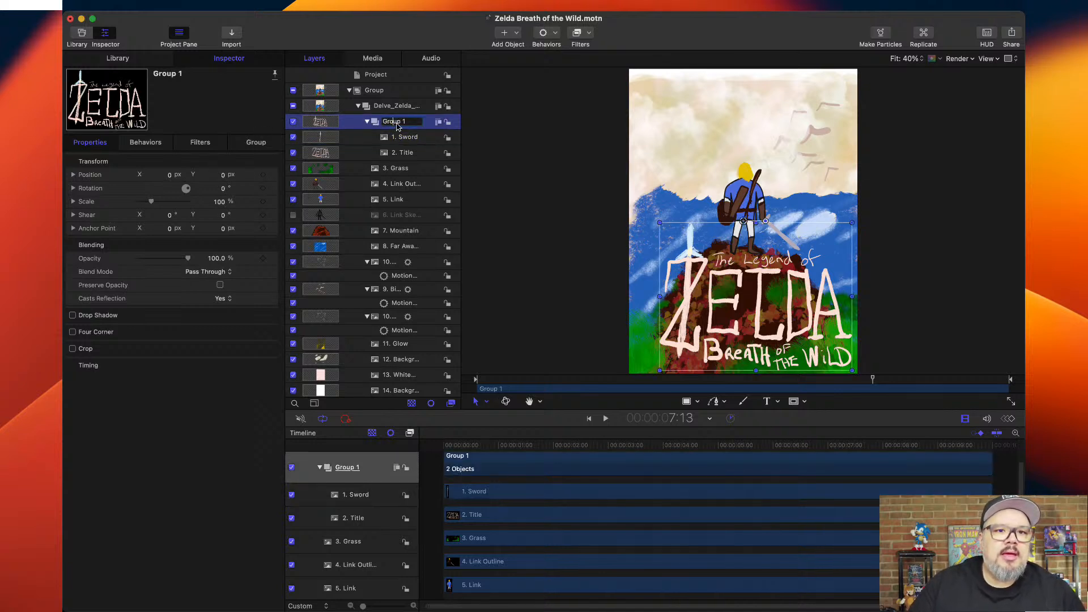
triple_click(409, 123)
text(Title)
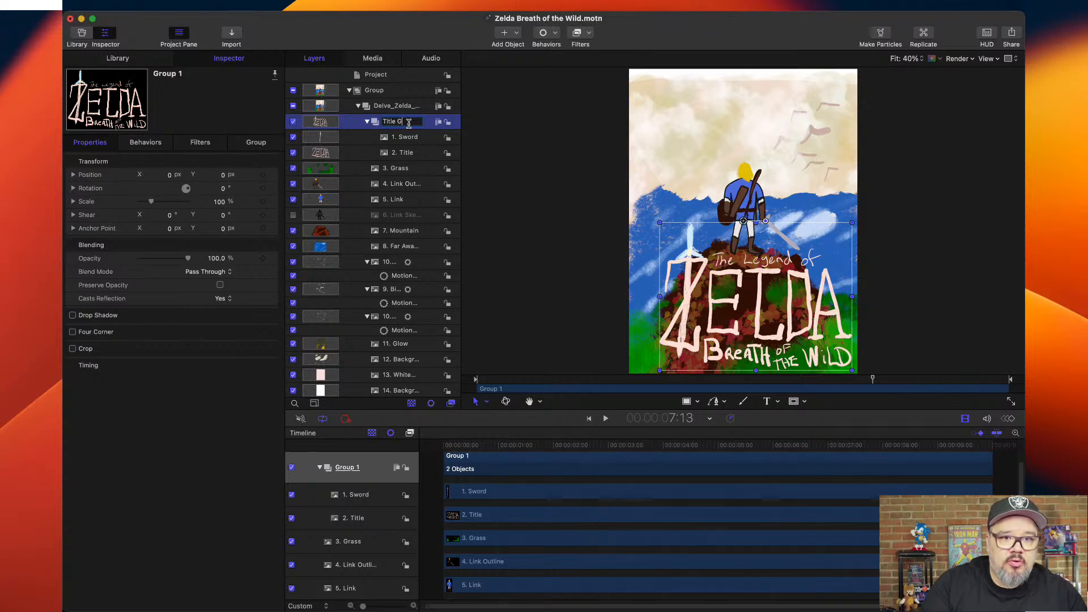
key(Return)
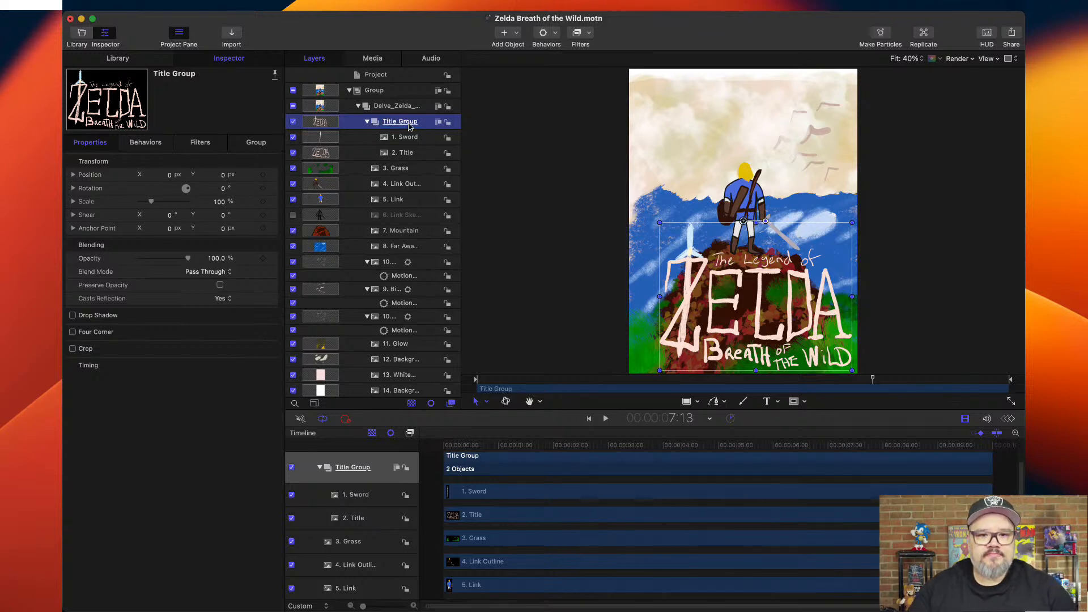
Trim the Title Group to begin at 5:00 and play back its appearance from near the project start.
scroll(581, 478, down, 10)
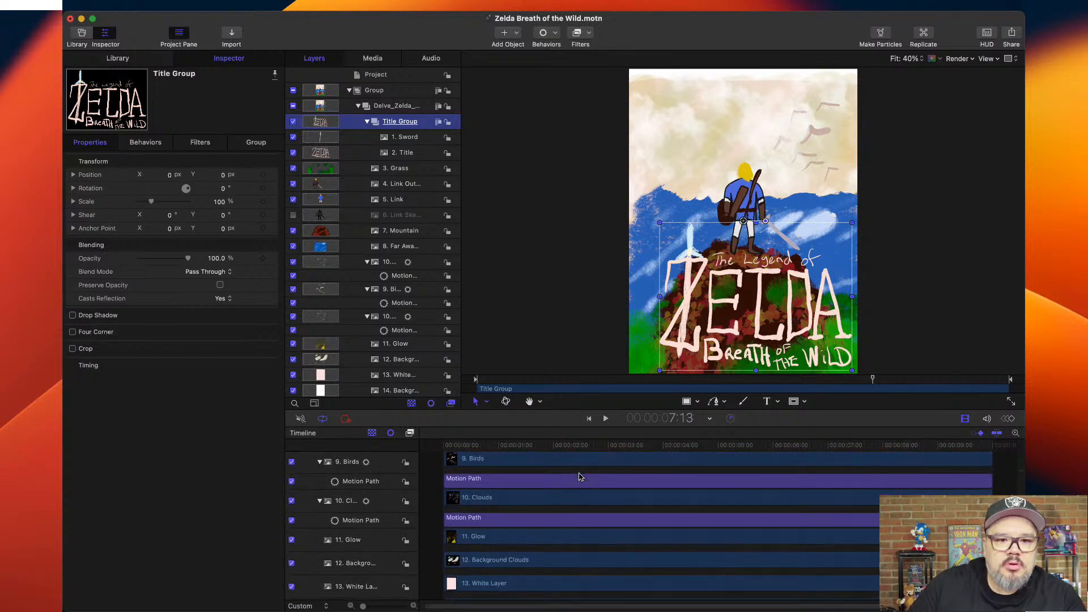
click(665, 449)
drag(665, 449, 719, 445)
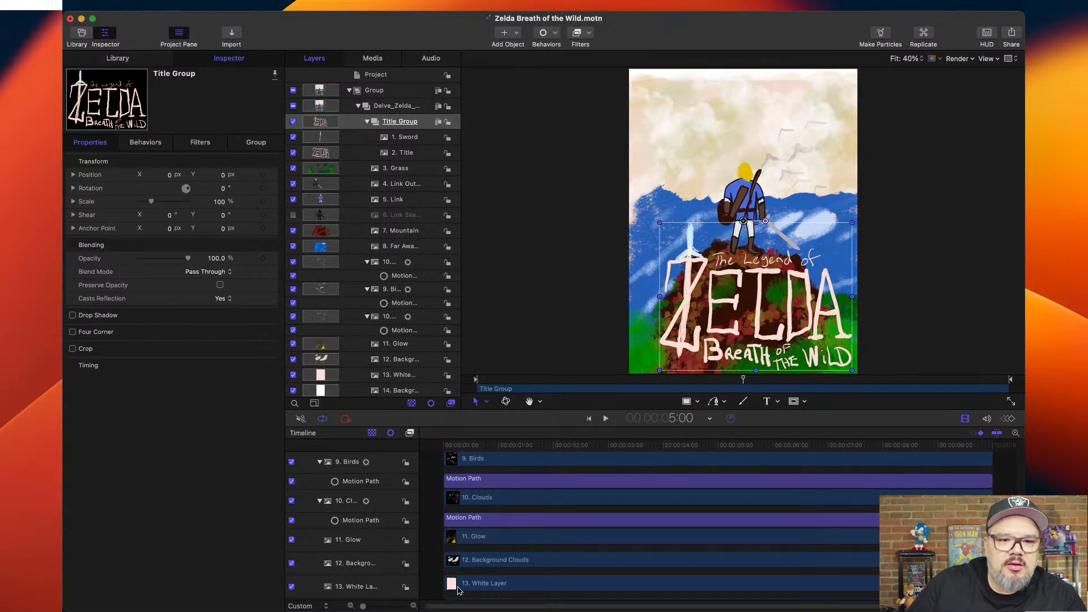
scroll(454, 589, up, 10)
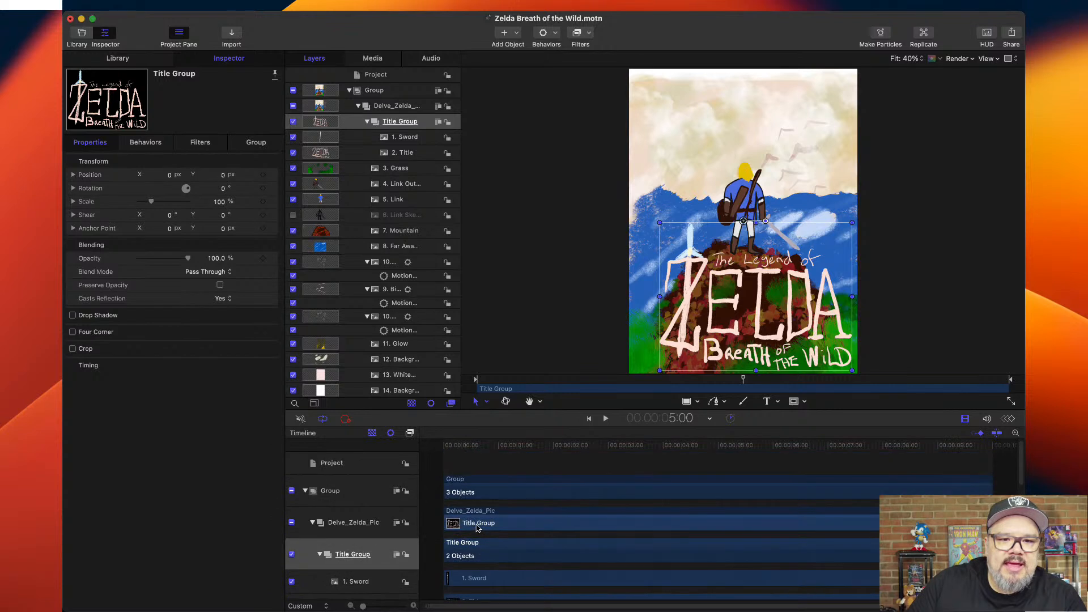
drag(448, 483, 719, 486)
drag(621, 448, 450, 449)
key(space)
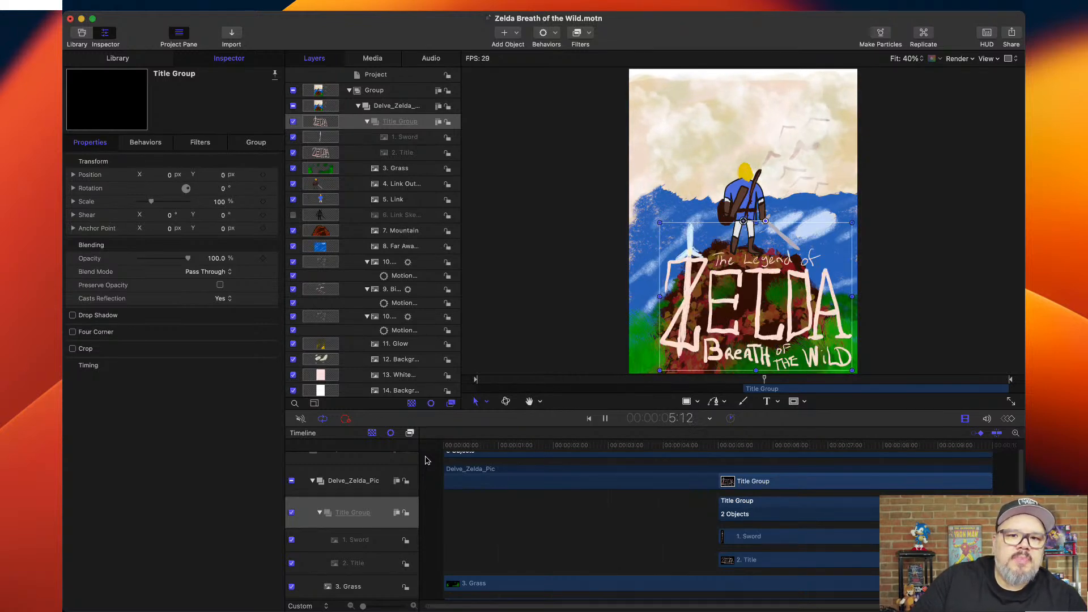
key(space)
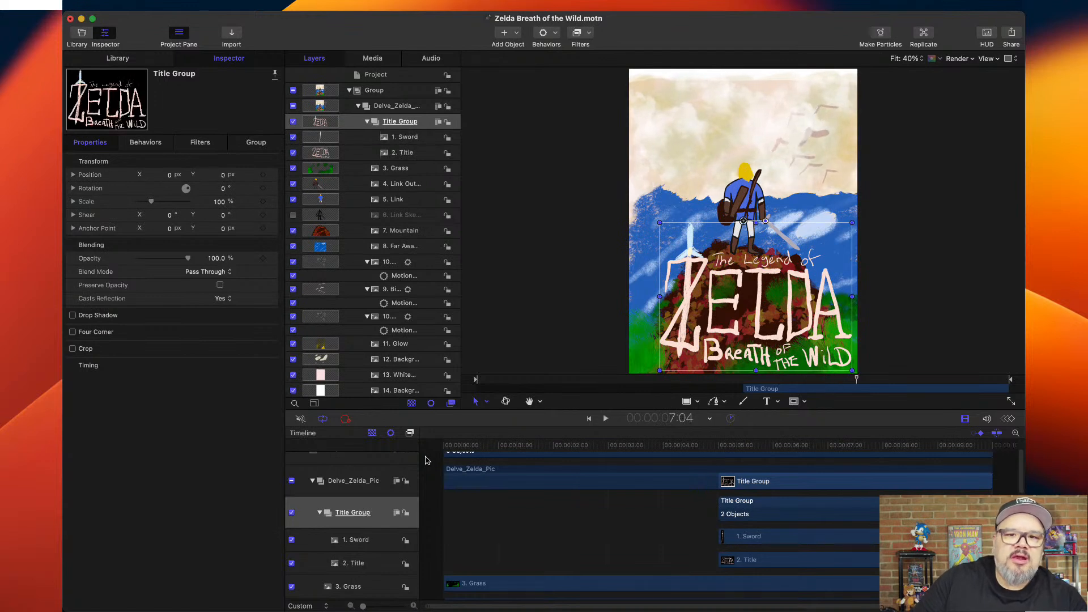
Apply a Fade In/Fade Out behavior to the Title Group, set Fade In Time to 30, and preview it.
click(728, 452)
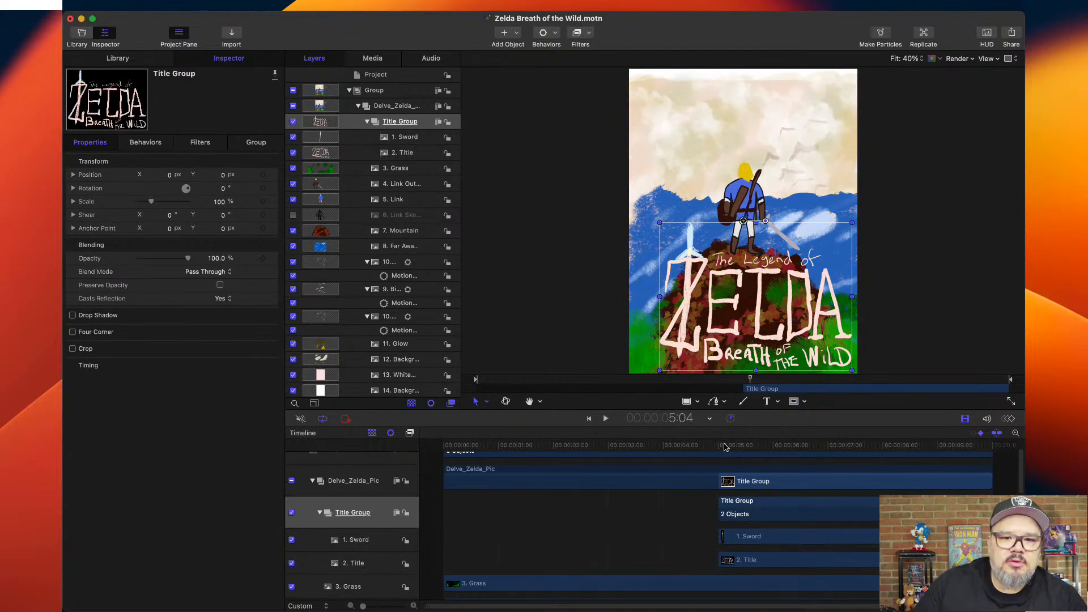
drag(725, 448, 719, 447)
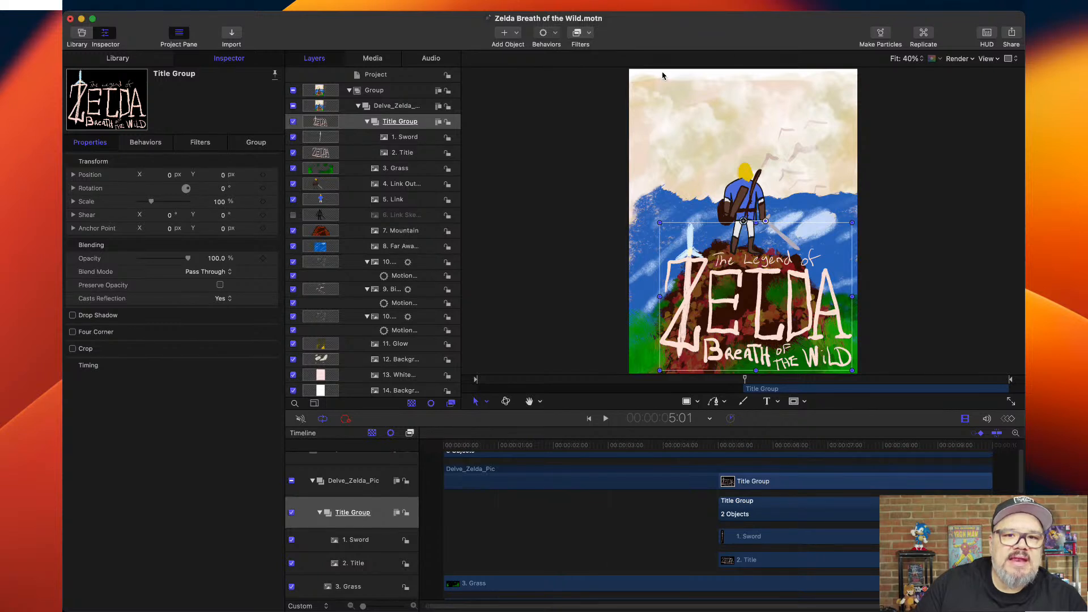
key(ctrl+super+f)
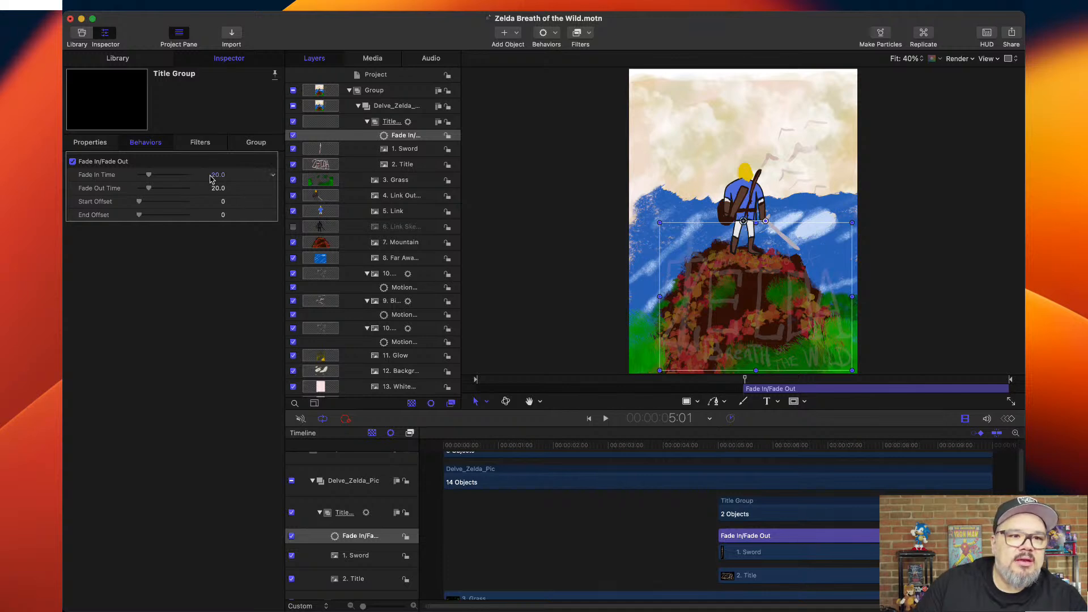
drag(151, 176, 155, 178)
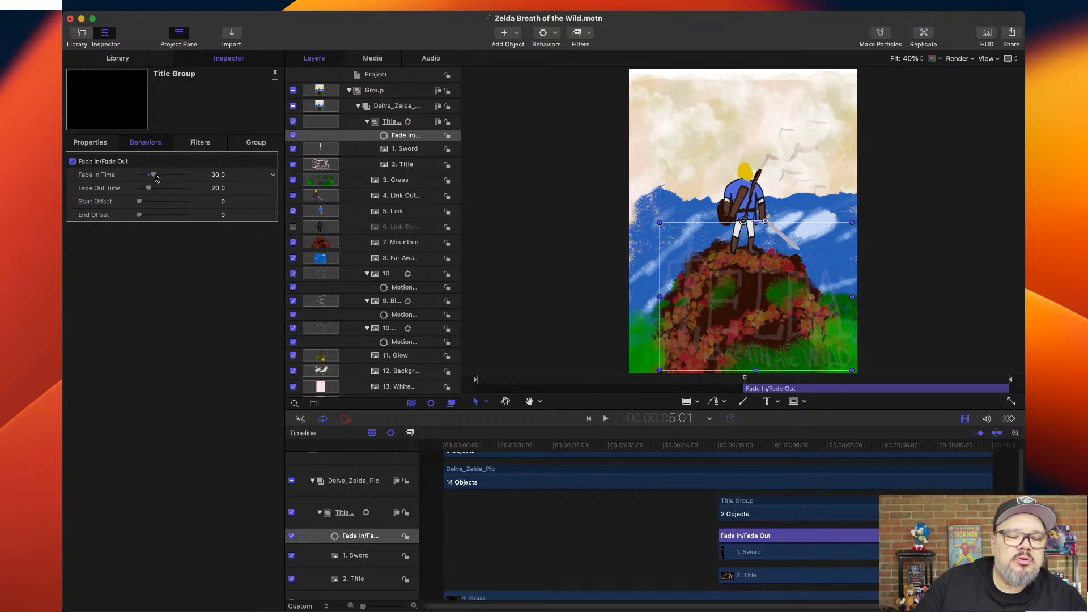
drag(721, 450, 683, 449)
key(space)
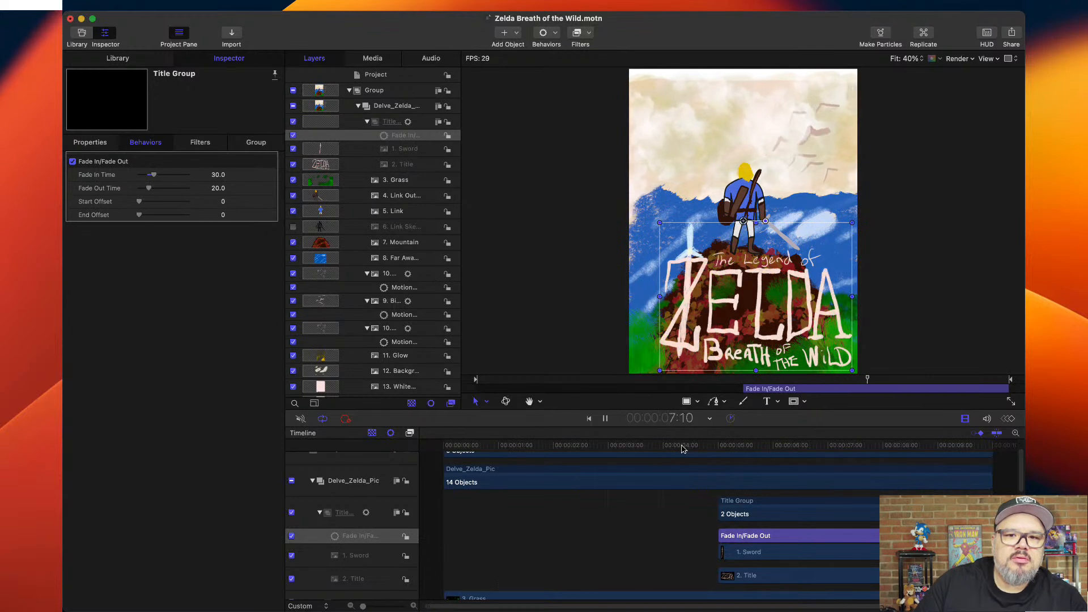
Stop playback and trim the 1. Sword layer in the Title Group to begin at 8:00.
key(space)
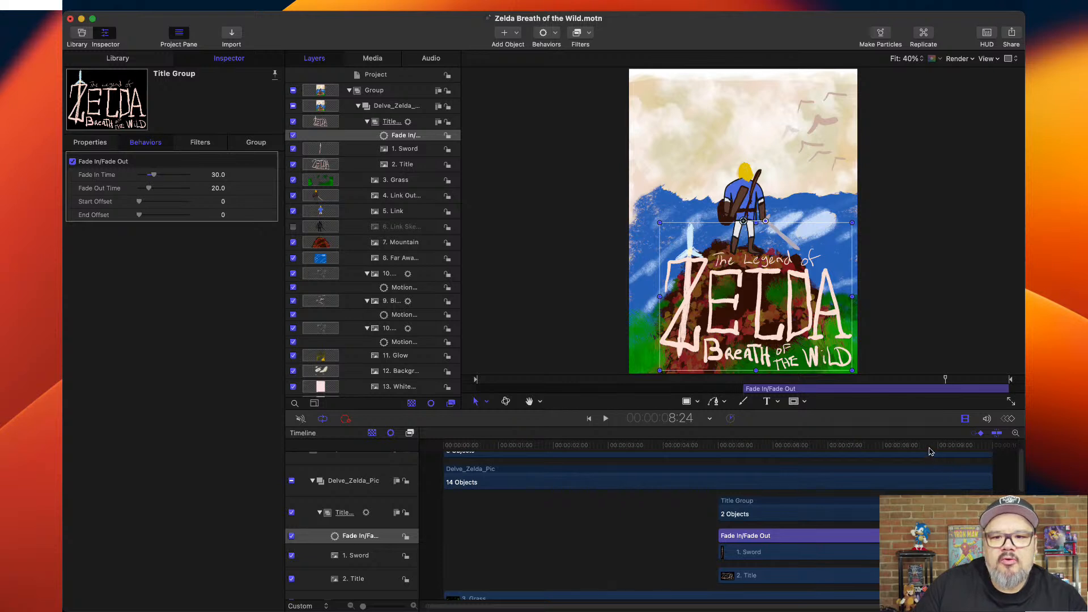
drag(928, 448, 885, 459)
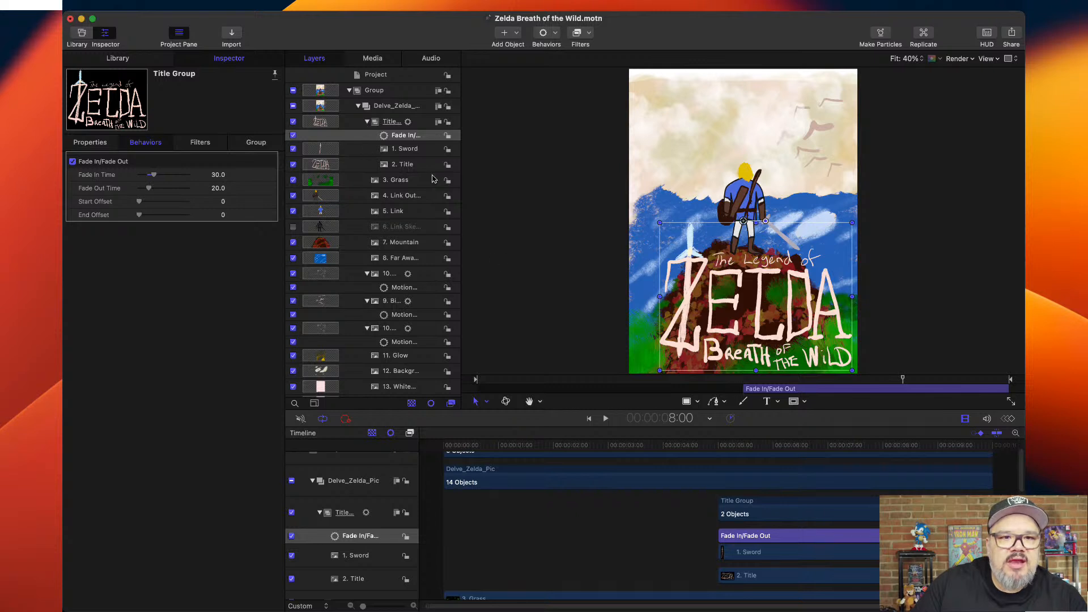
click(412, 151)
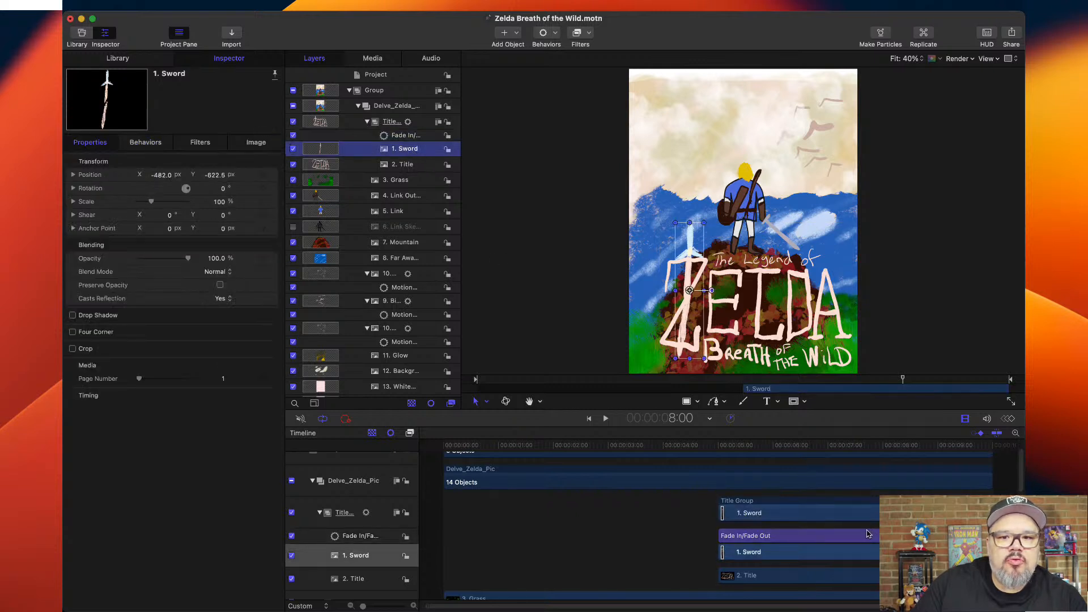
scroll(868, 534, down, 5)
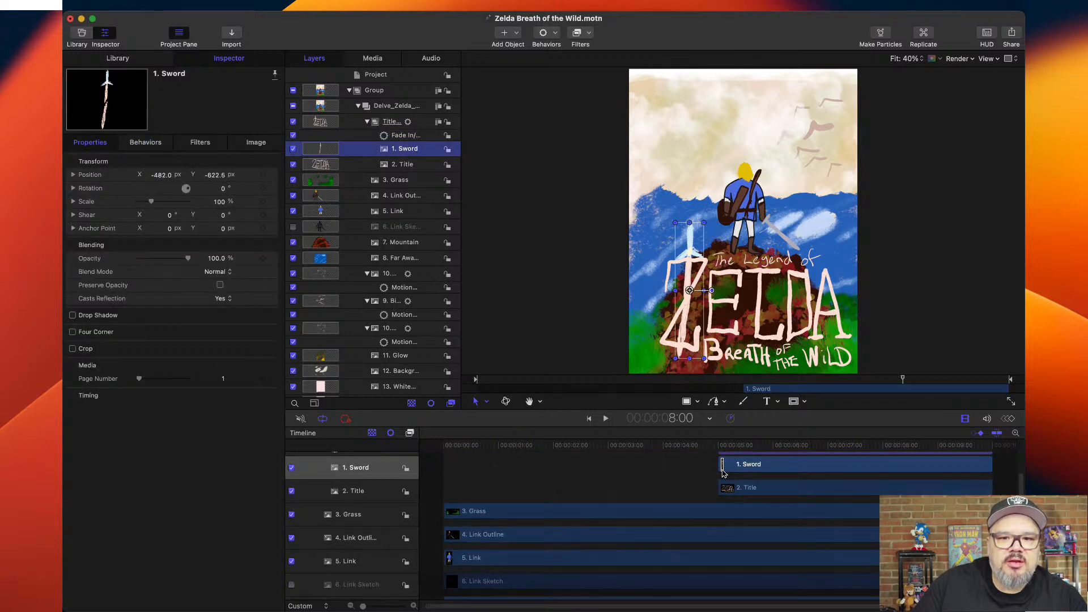
drag(721, 471, 882, 475)
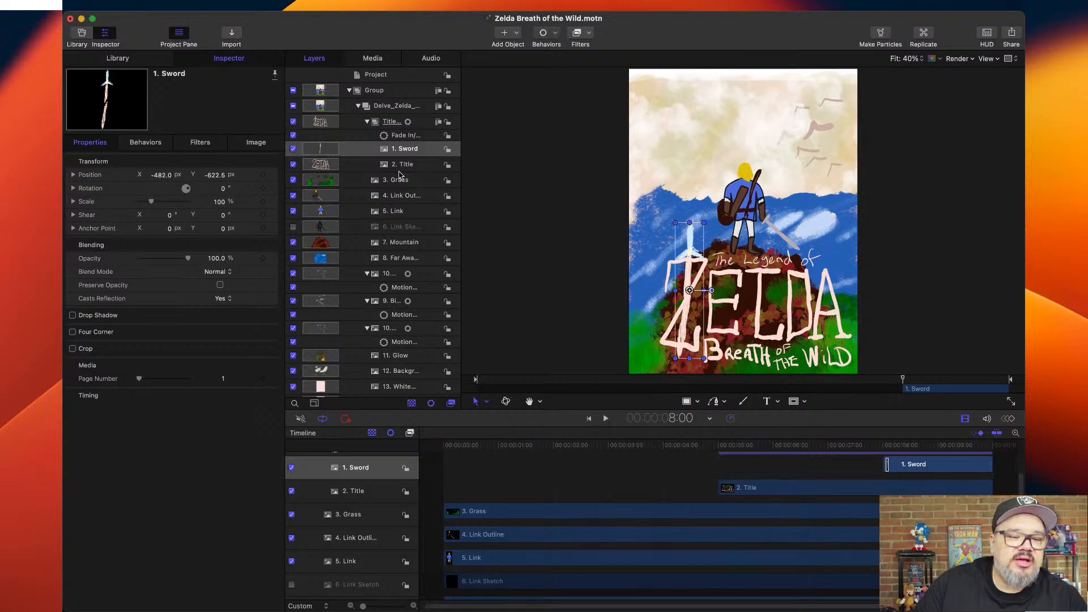
Duplicate the Title Group's Fade In/Fade Out behavior, move one onto the 1. Sword layer, and trim it to begin at 8:00.
click(404, 138)
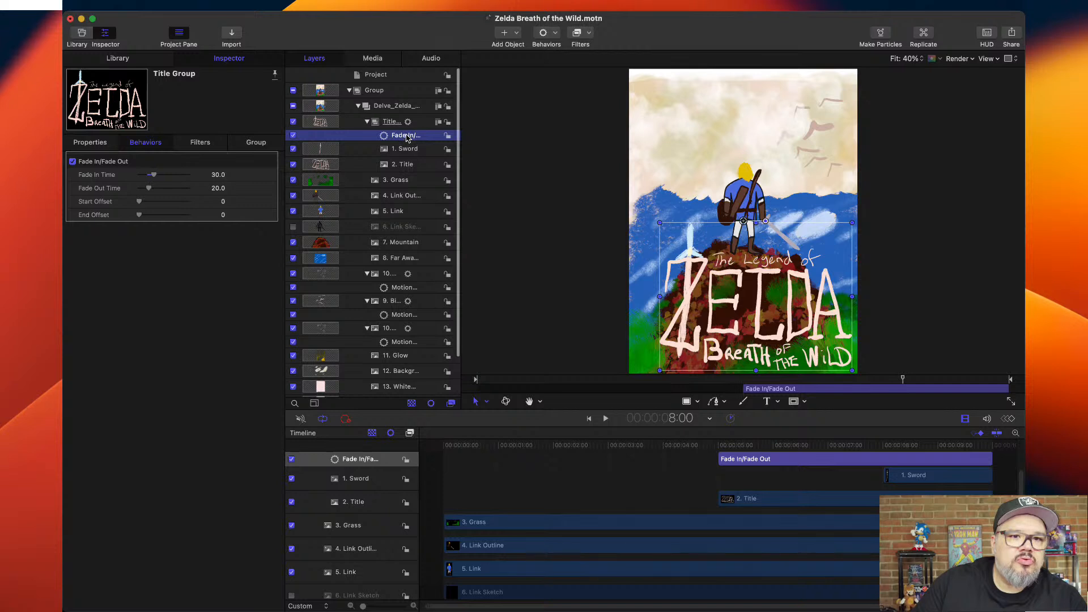
key(super+d)
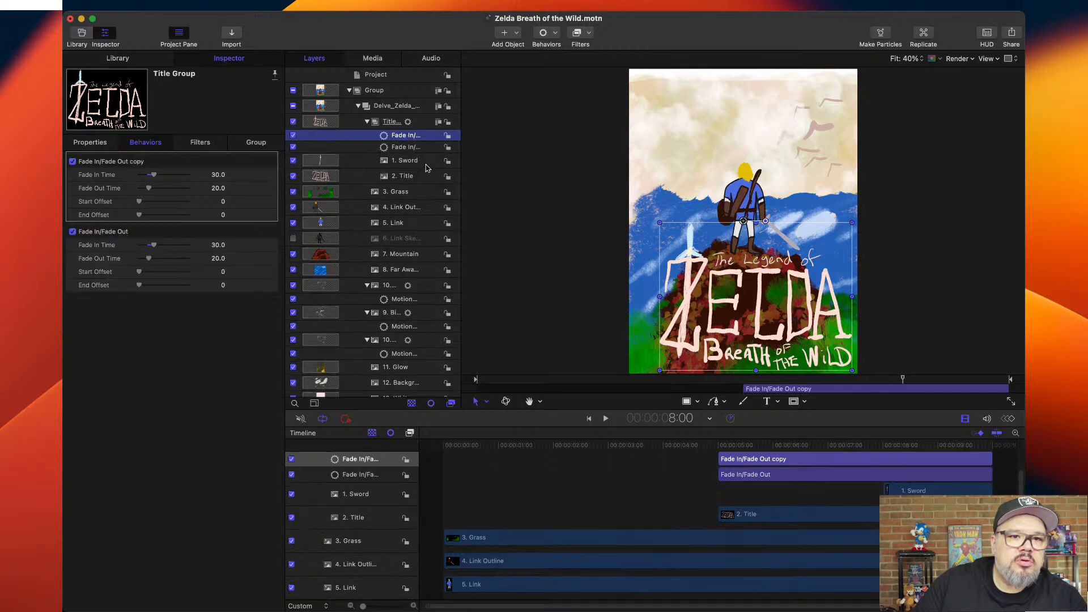
click(406, 163)
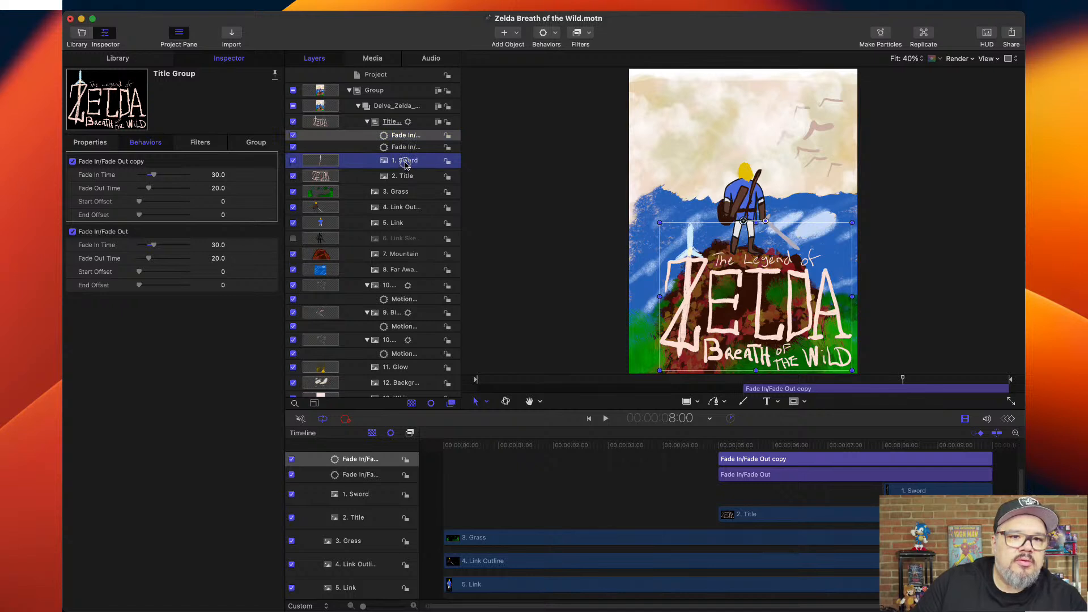
drag(405, 165, 406, 164)
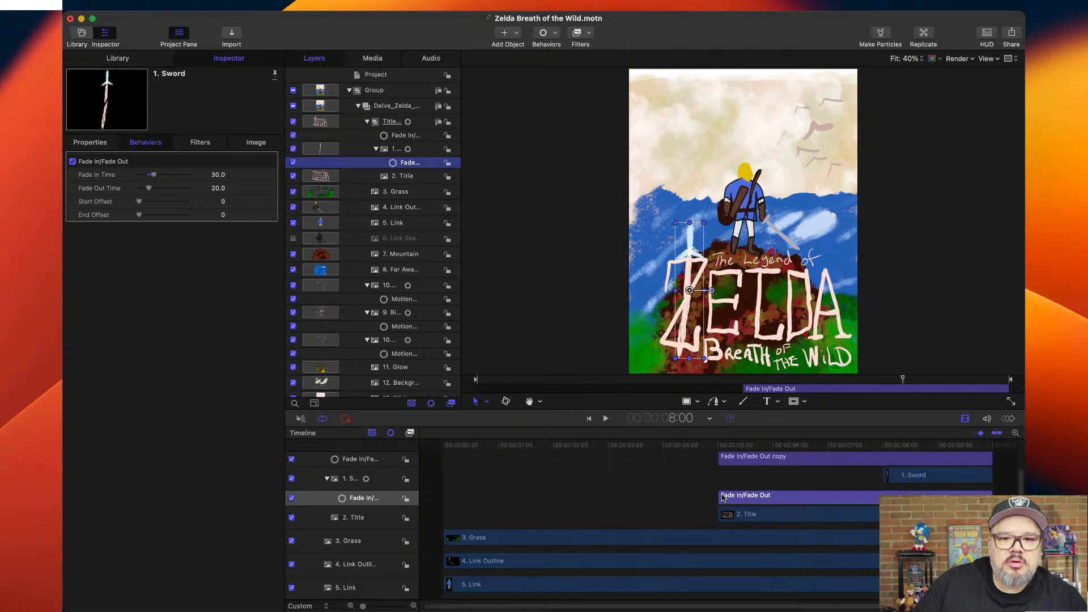
drag(719, 497, 877, 499)
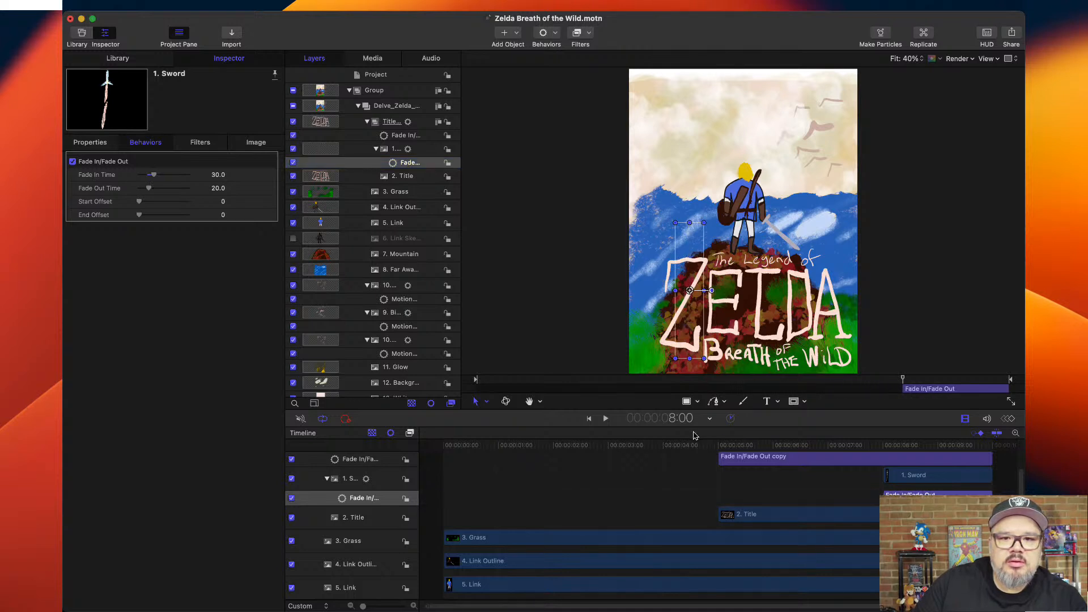
Deselect everything, play back the animation to check the title and sword timing, and return to the project start.
click(556, 356)
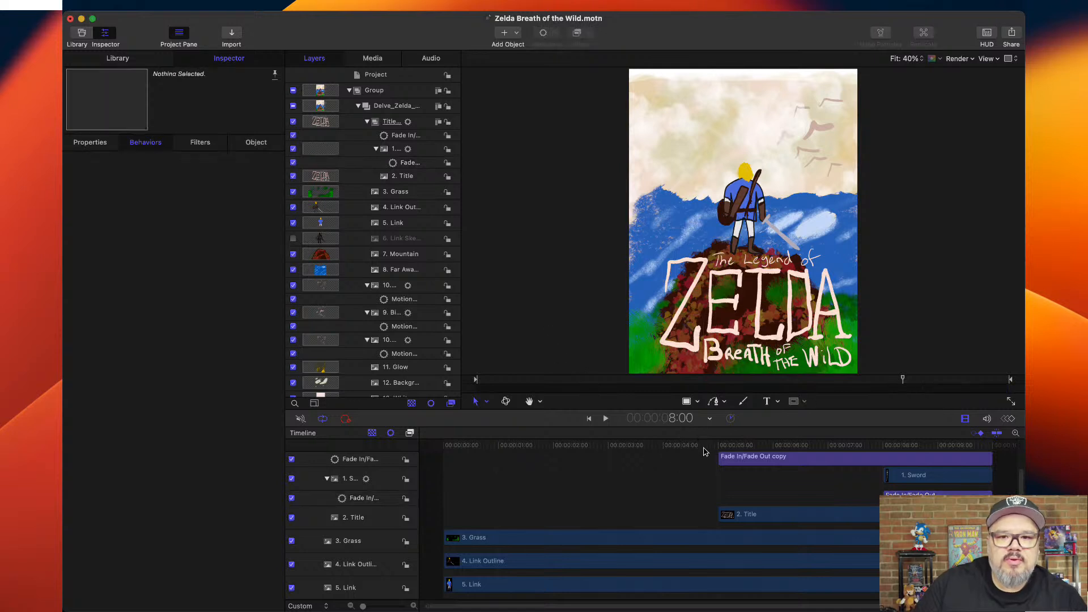
click(687, 445)
key(space)
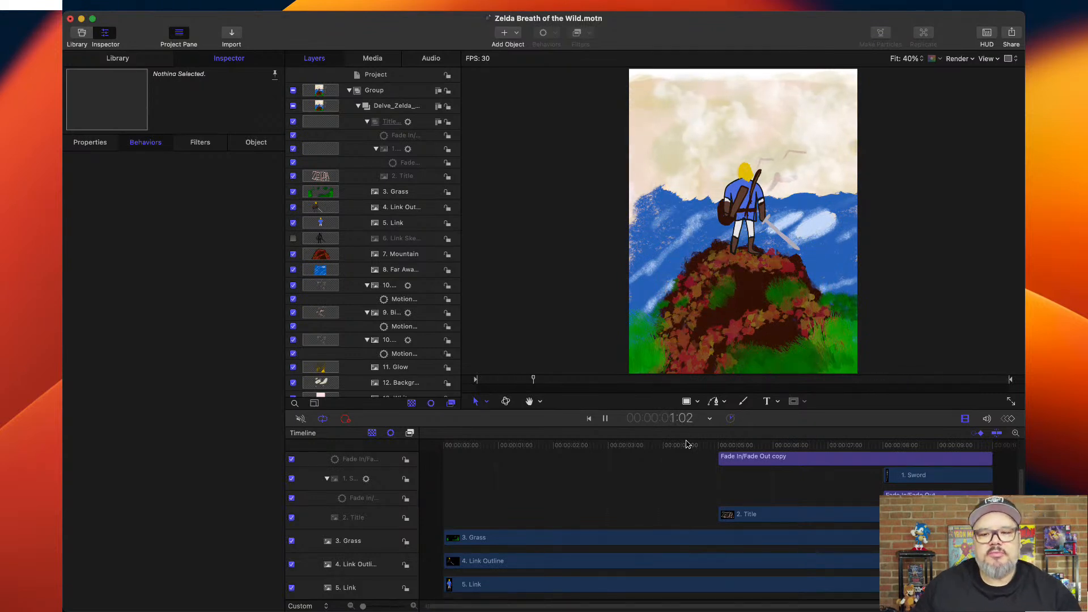
key(space)
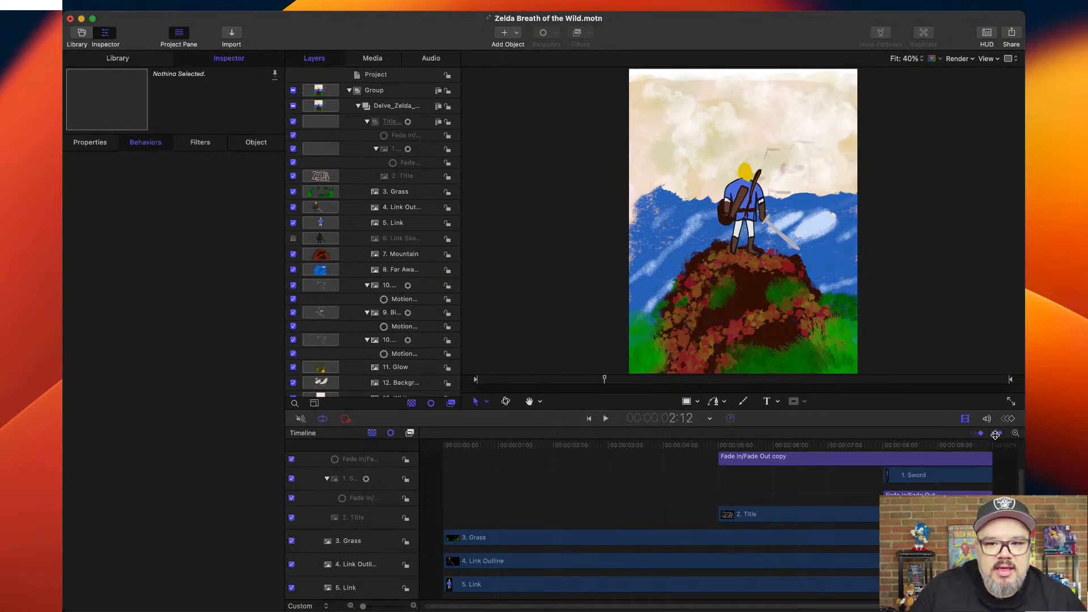
drag(575, 447, 438, 444)
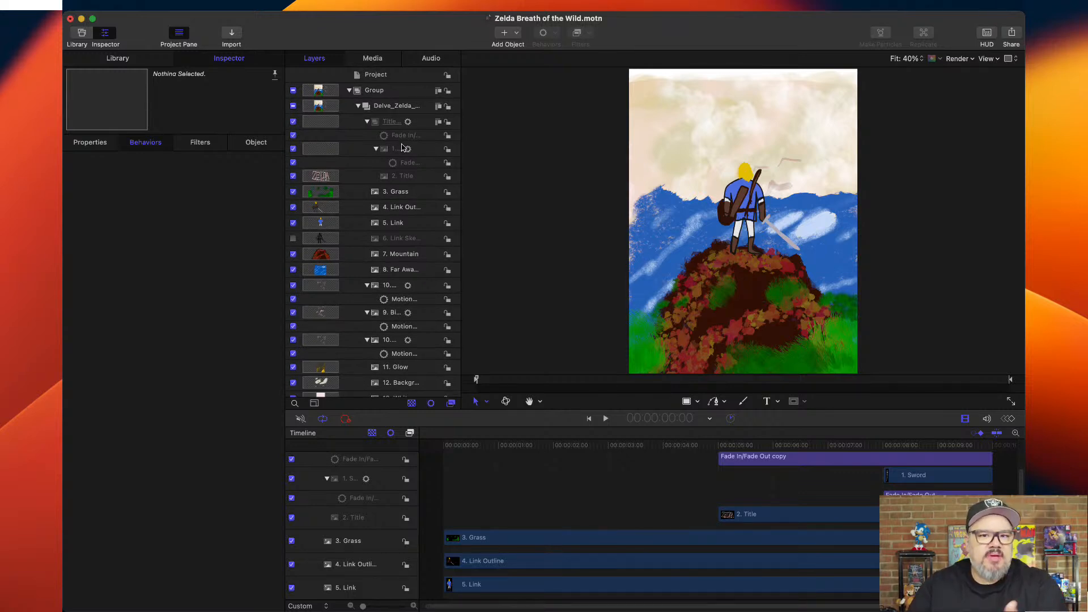
Search the library for "sun" and add the Sun Rays filter to the top-level Group.
click(124, 61)
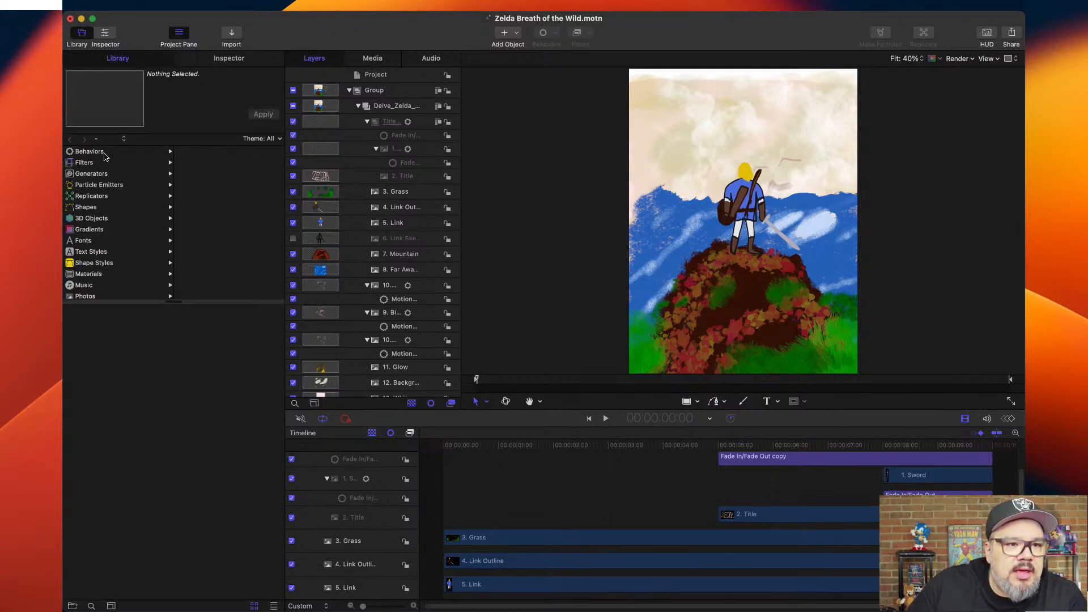
click(99, 186)
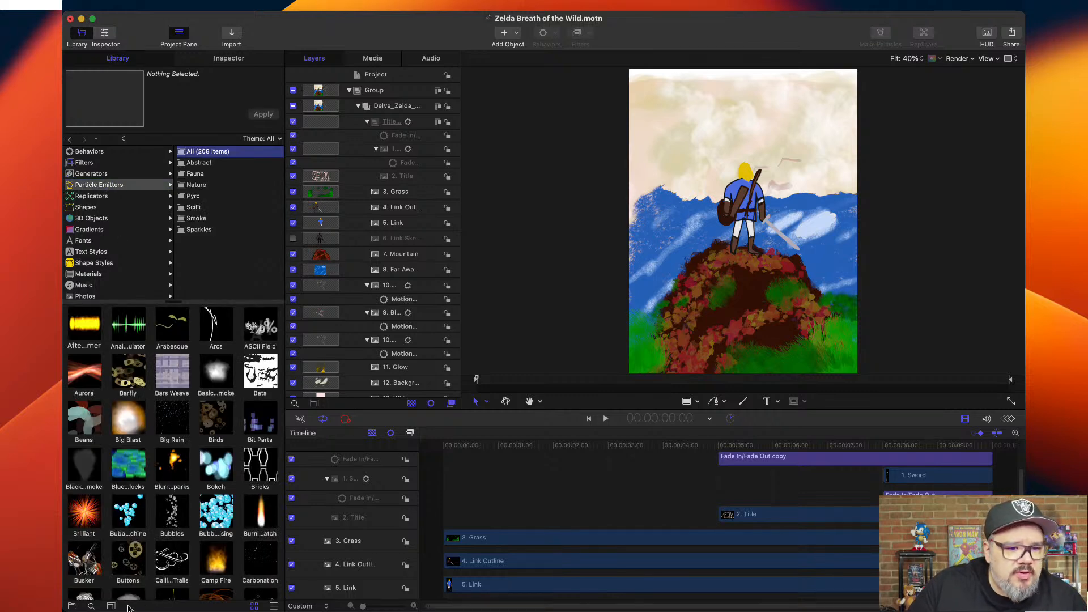
click(91, 606)
text(sun ra)
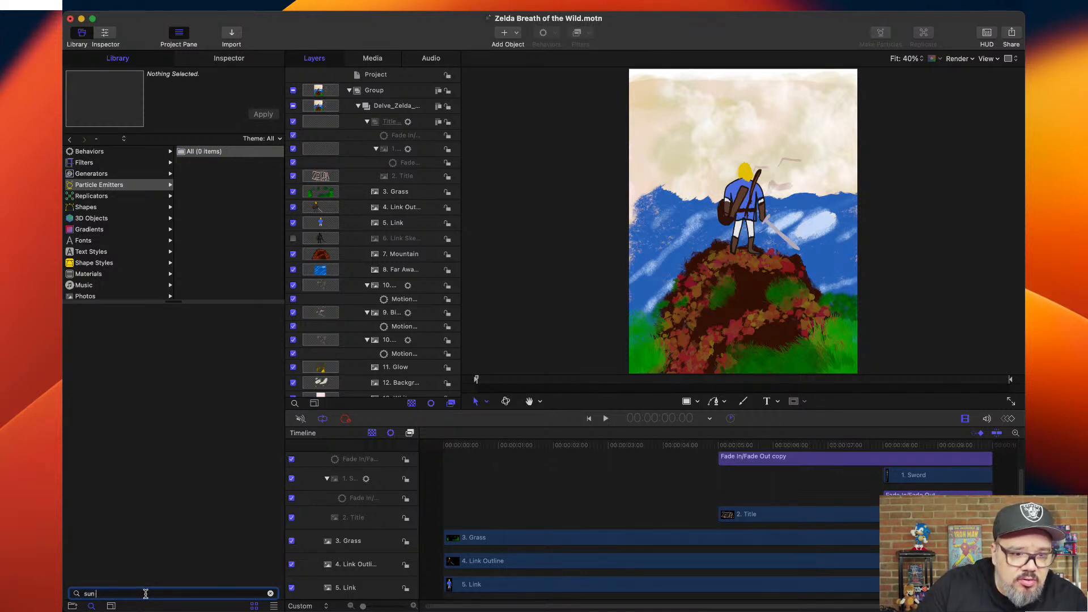
click(104, 175)
click(98, 163)
click(83, 324)
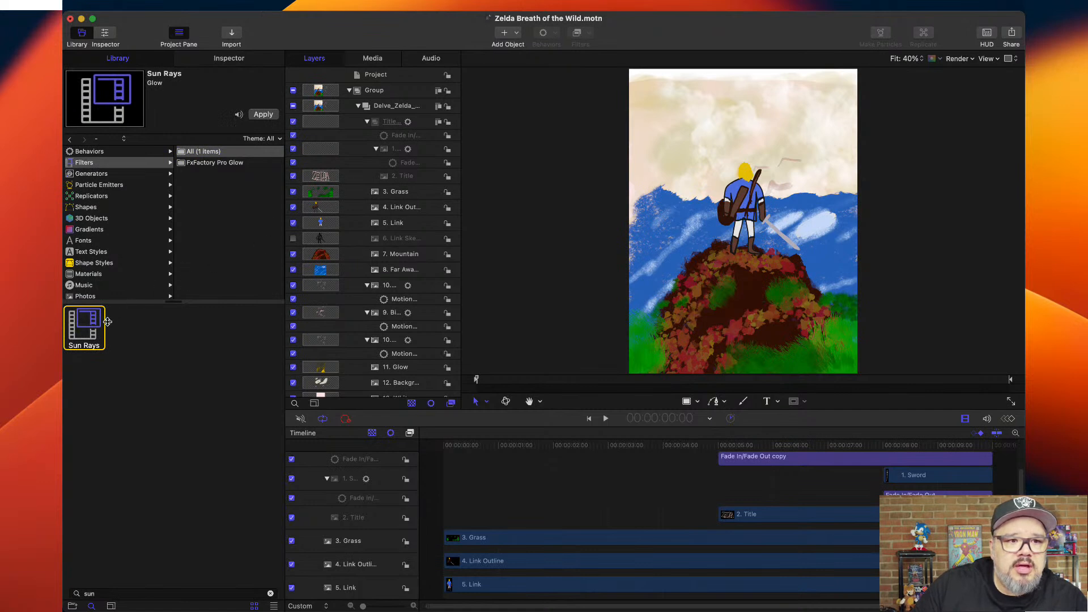
drag(91, 328, 373, 93)
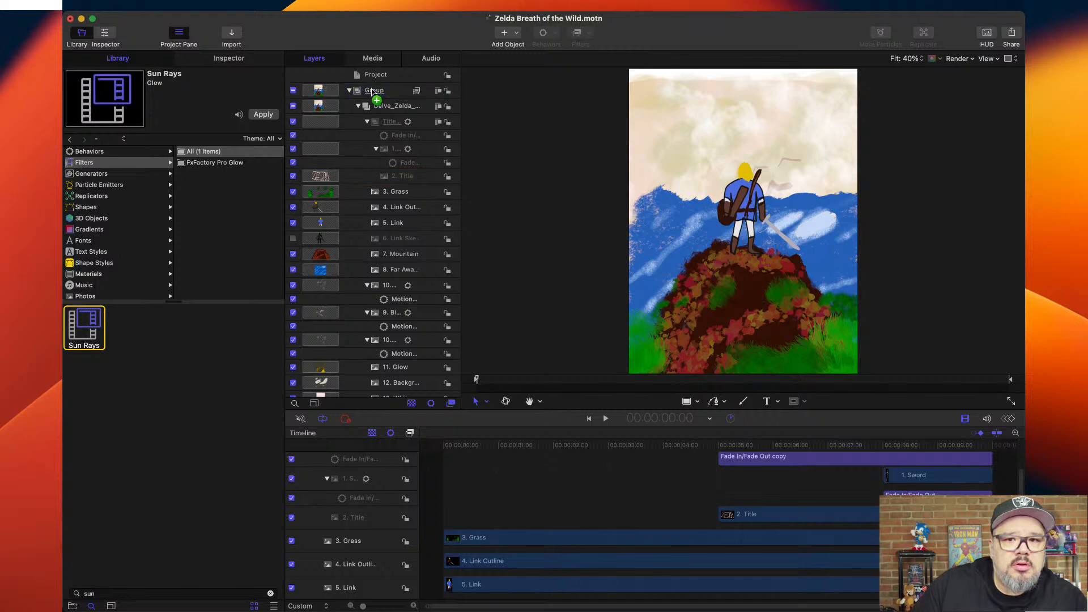
Preview the Sun Rays effect in playback and delete the filter from the Group.
key(space)
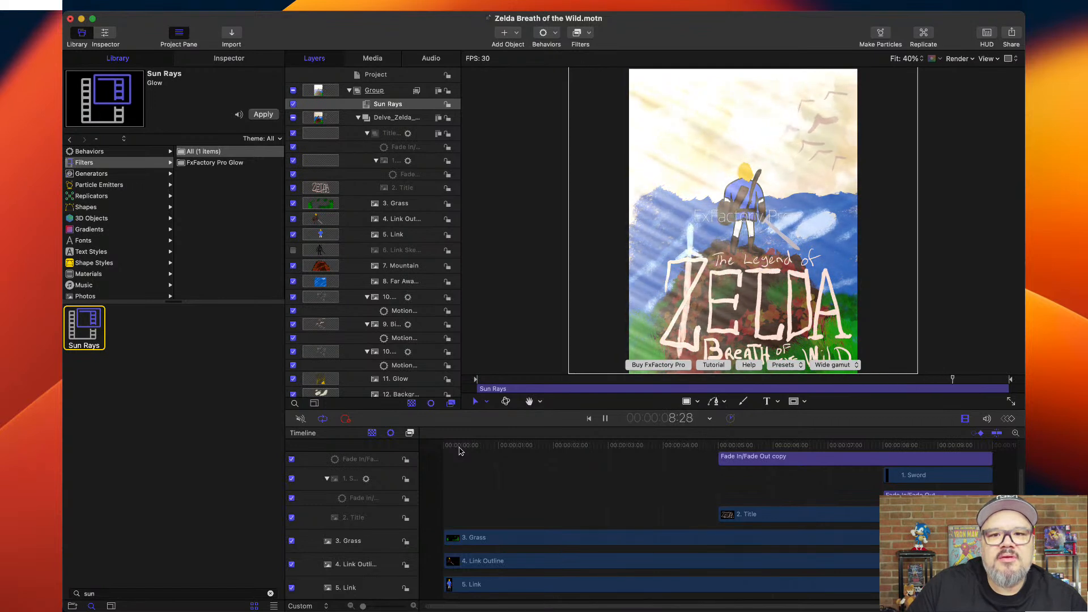
key(space)
click(394, 107)
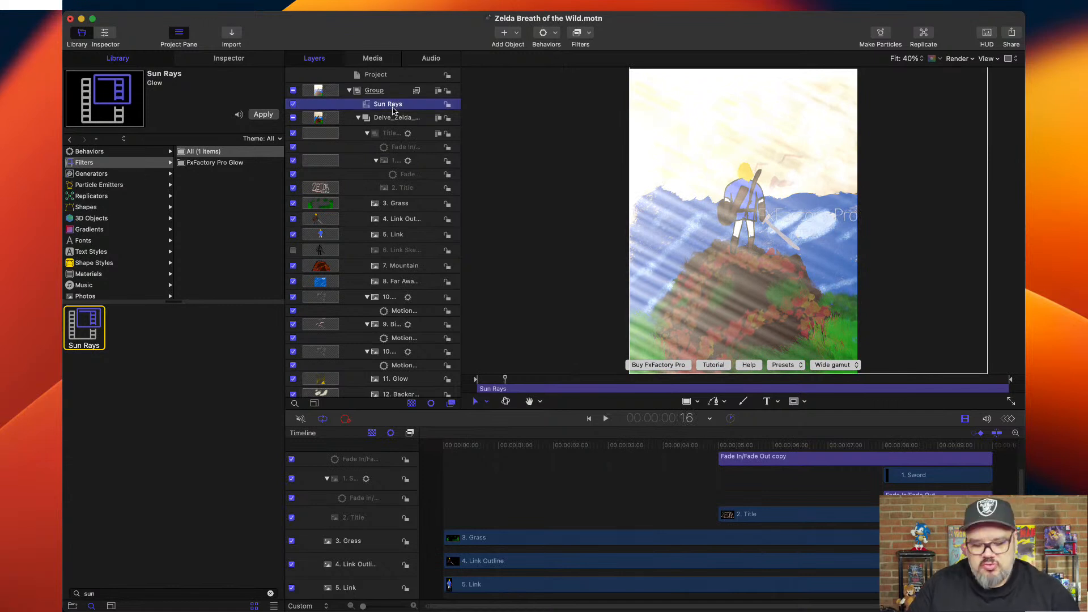
key(Delete)
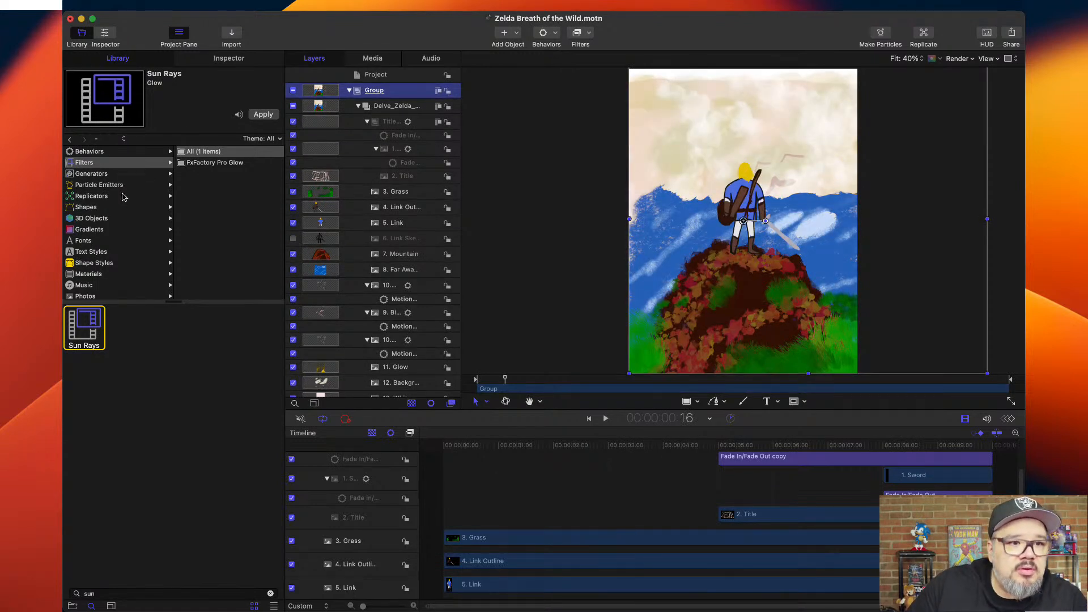
Search the library for "light" and examine the matching nature particle emitters, including Moonlight Cruise.
click(105, 196)
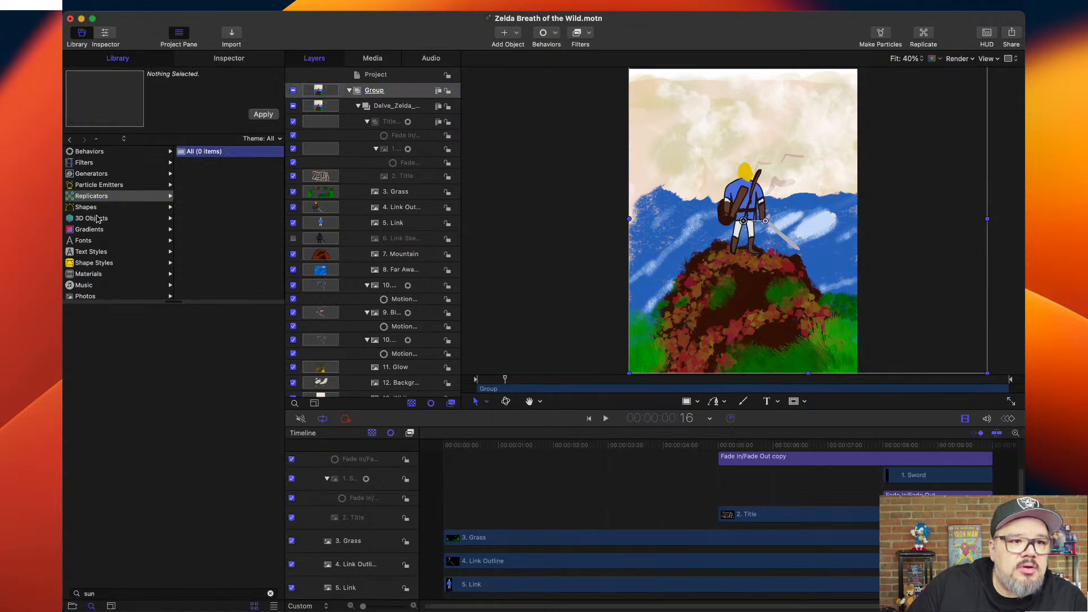
click(97, 185)
double_click(103, 593)
text(light)
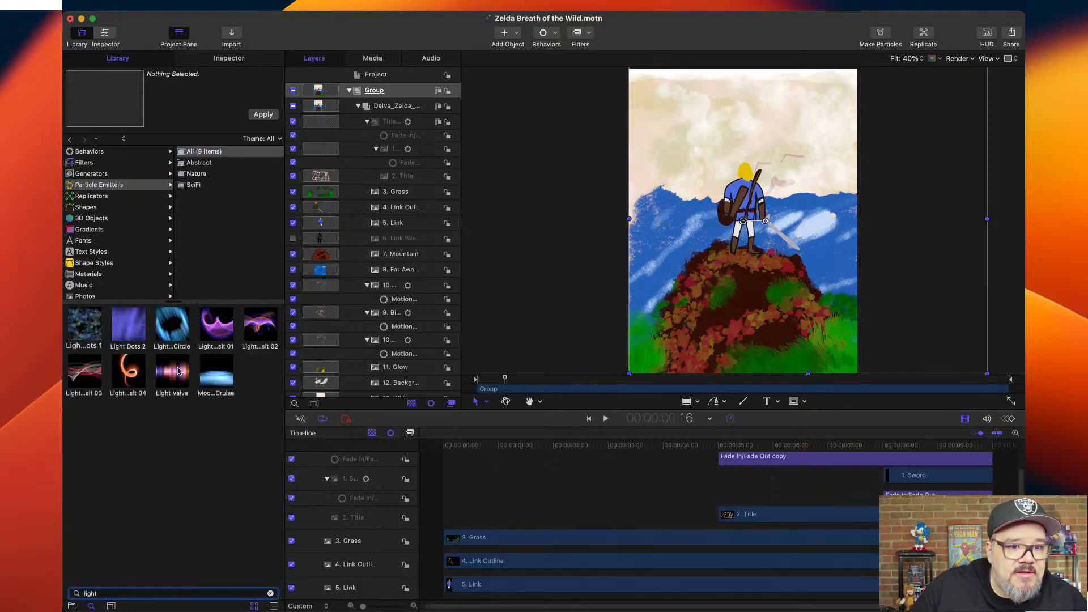
click(101, 177)
click(101, 187)
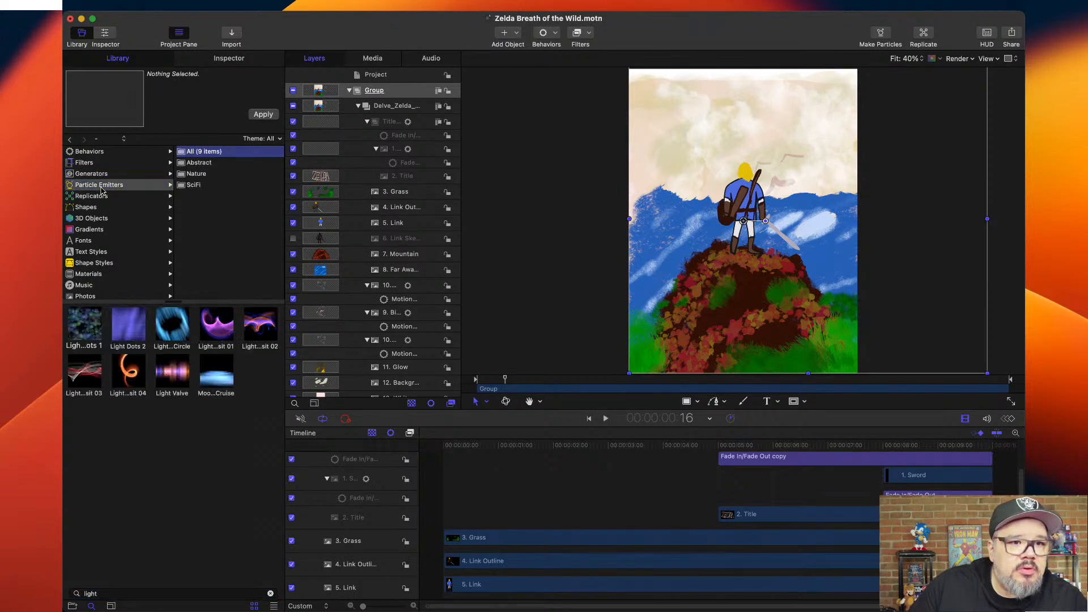
click(206, 174)
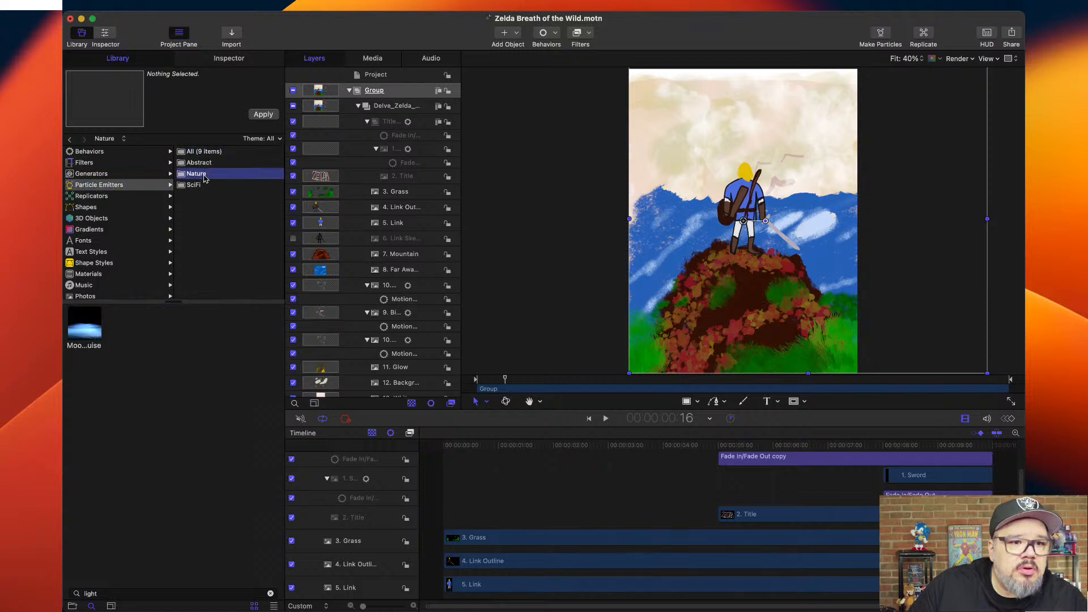
click(89, 336)
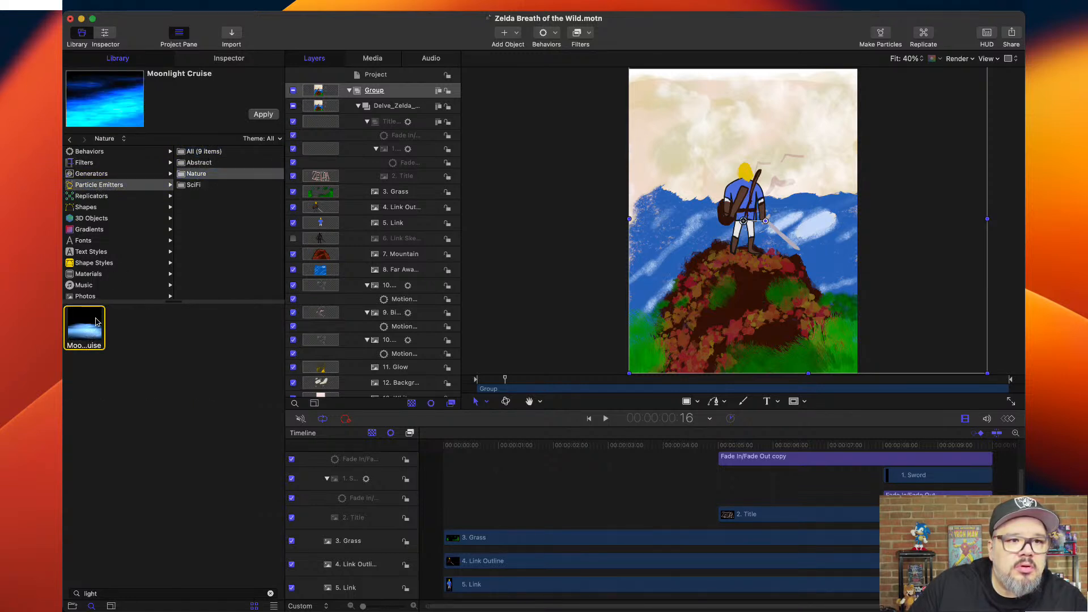
Find the Light Rays filter in the Glow category and add it to the top-level Group.
click(110, 176)
click(90, 163)
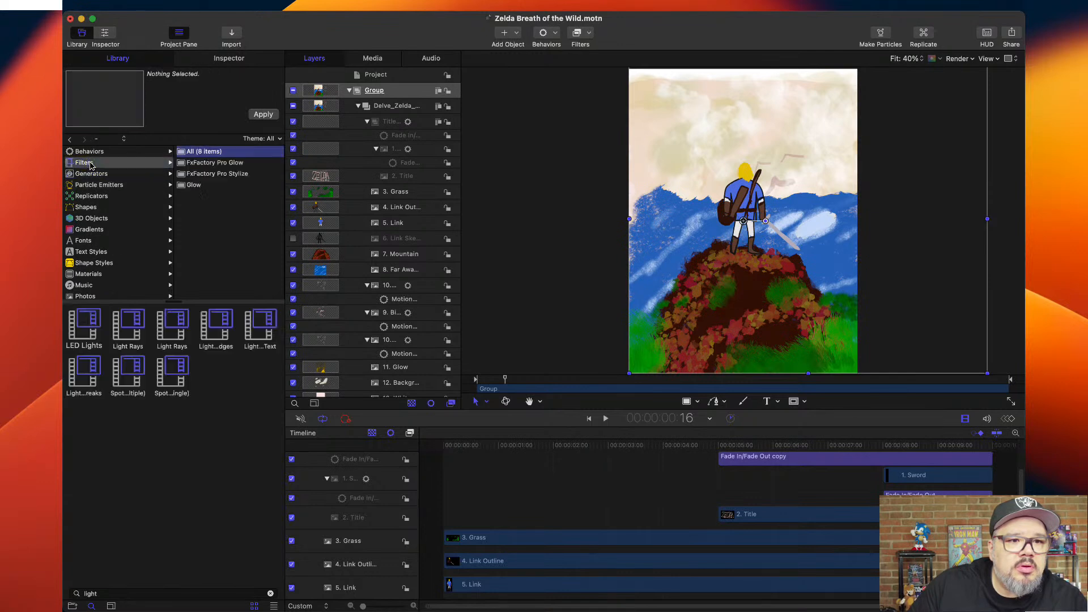
click(194, 187)
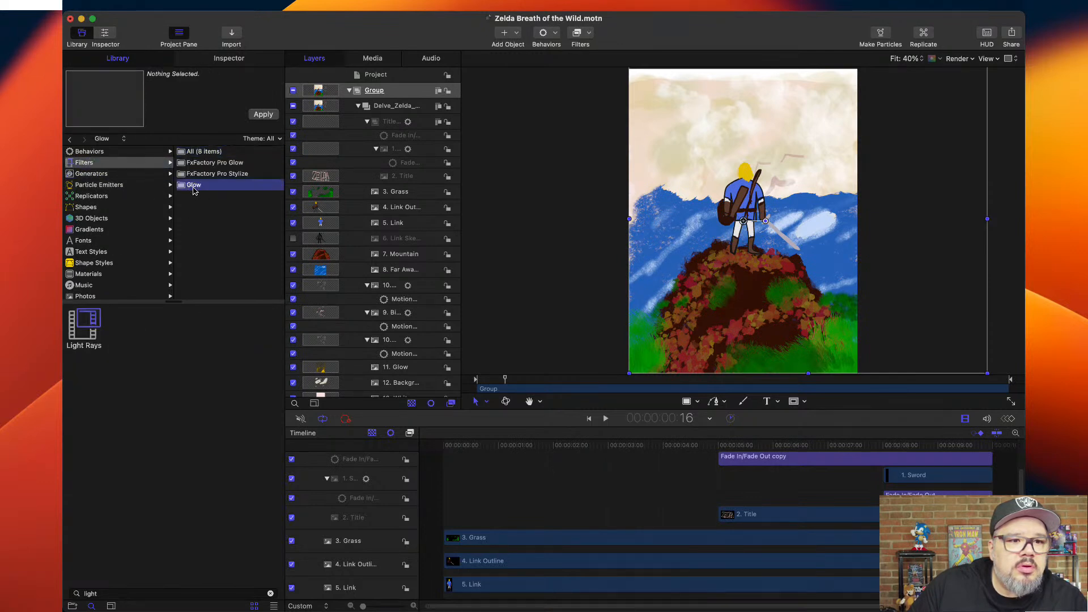
click(92, 327)
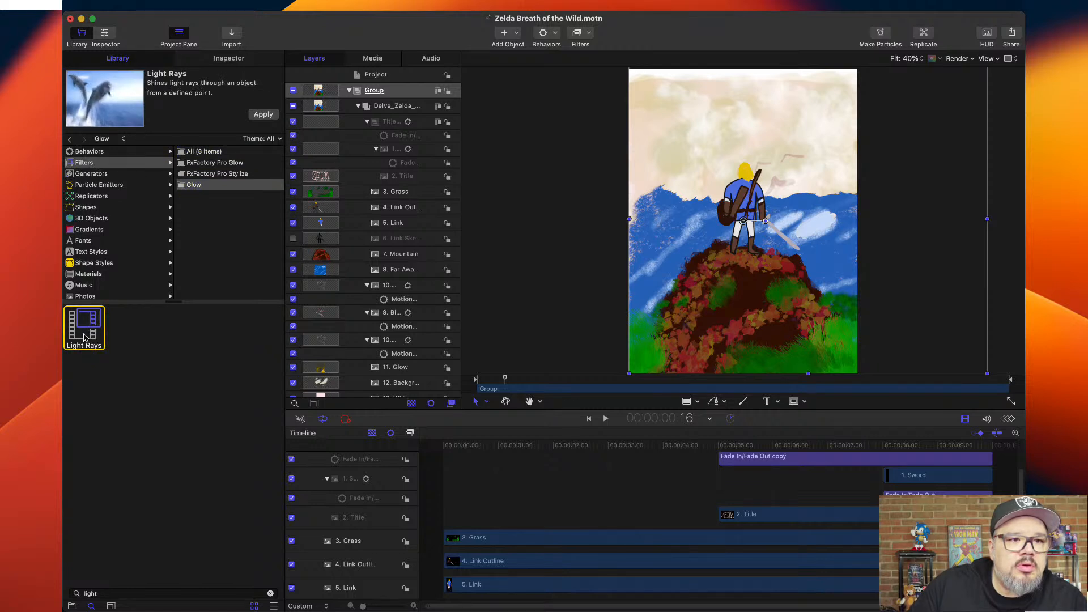
drag(82, 337, 381, 96)
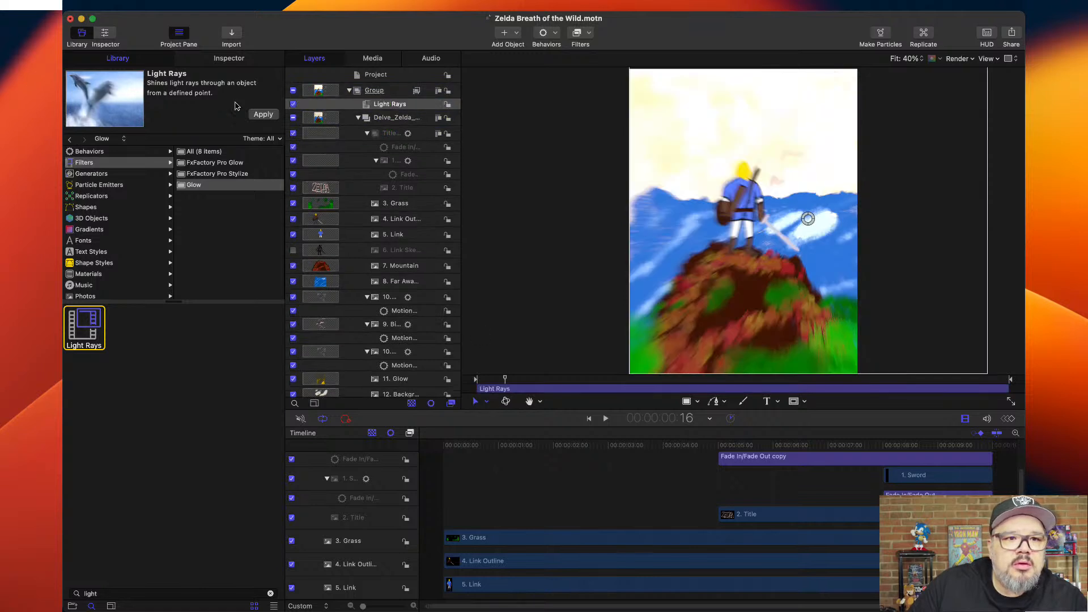
Set the Light Rays filter's Amount to 15 and preview the effect in playback.
click(230, 58)
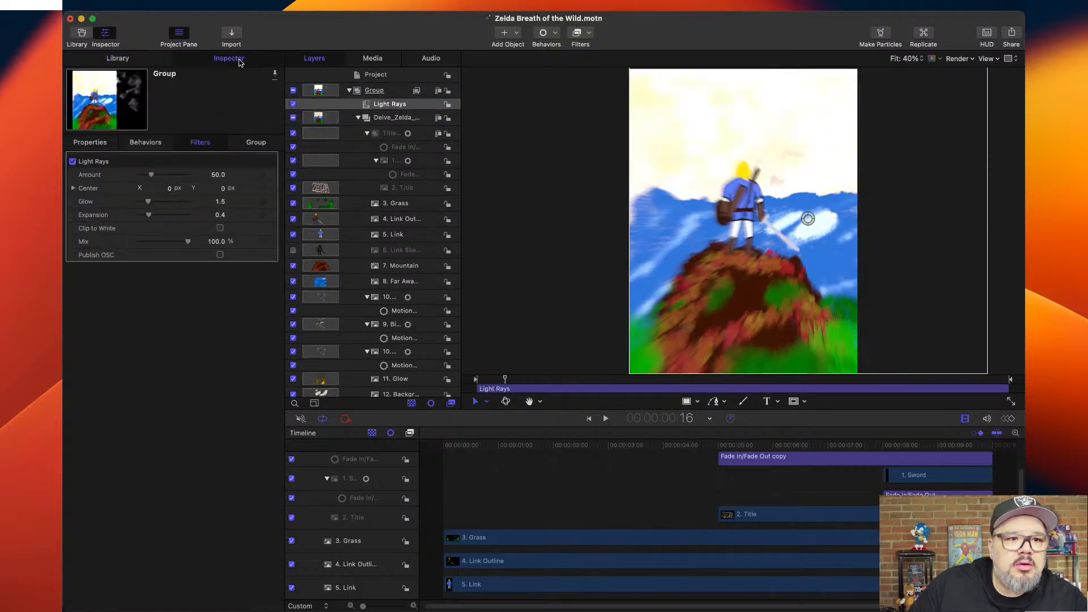
drag(152, 177, 143, 177)
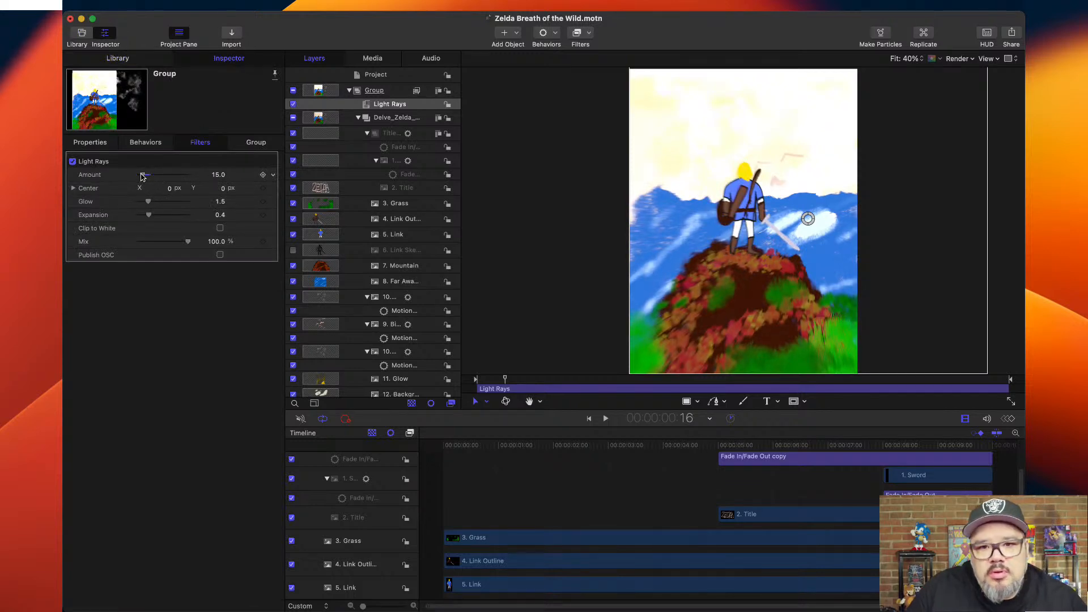
key(space)
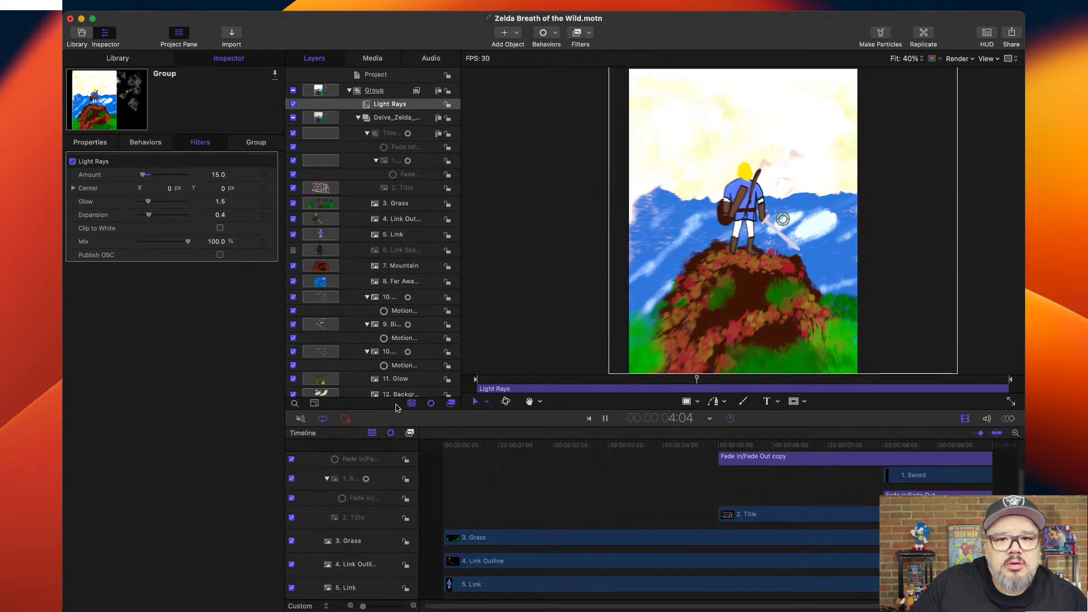
key(space)
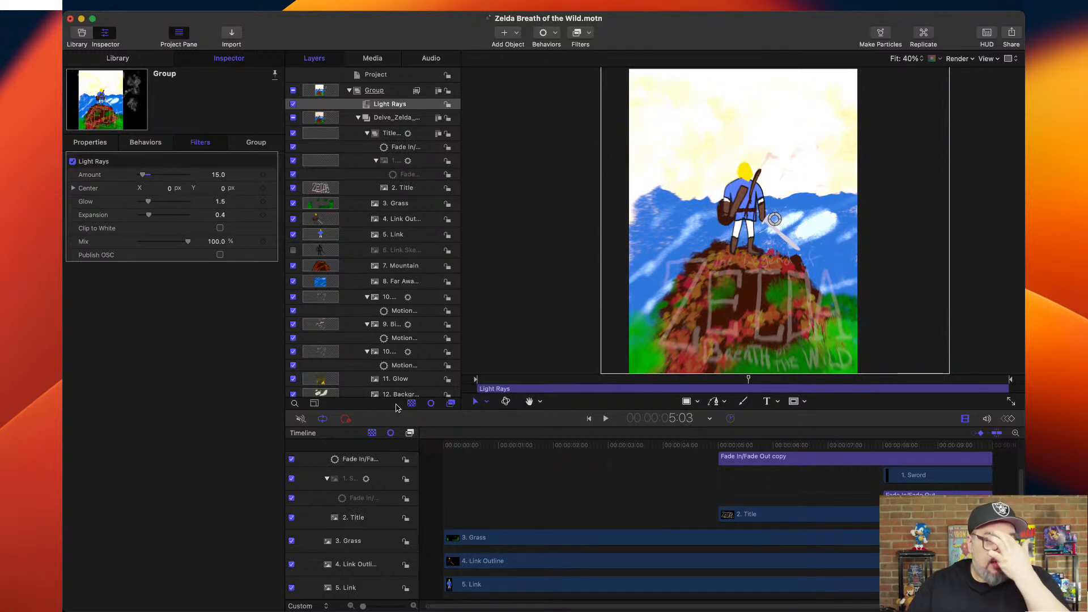
Delete the Light Rays filter from the top-level Group.
click(400, 109)
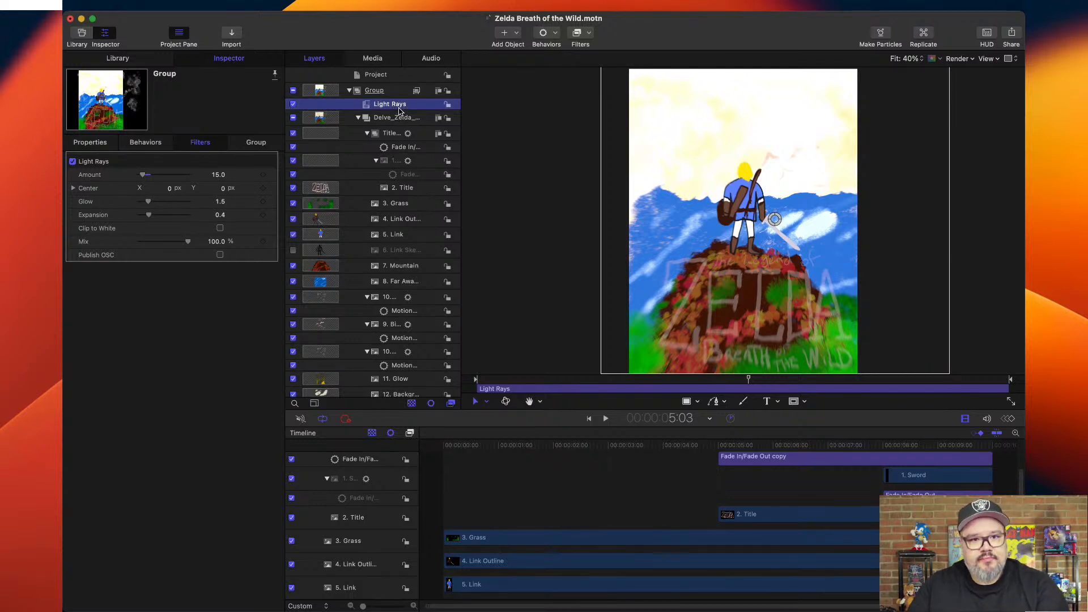
key(Delete)
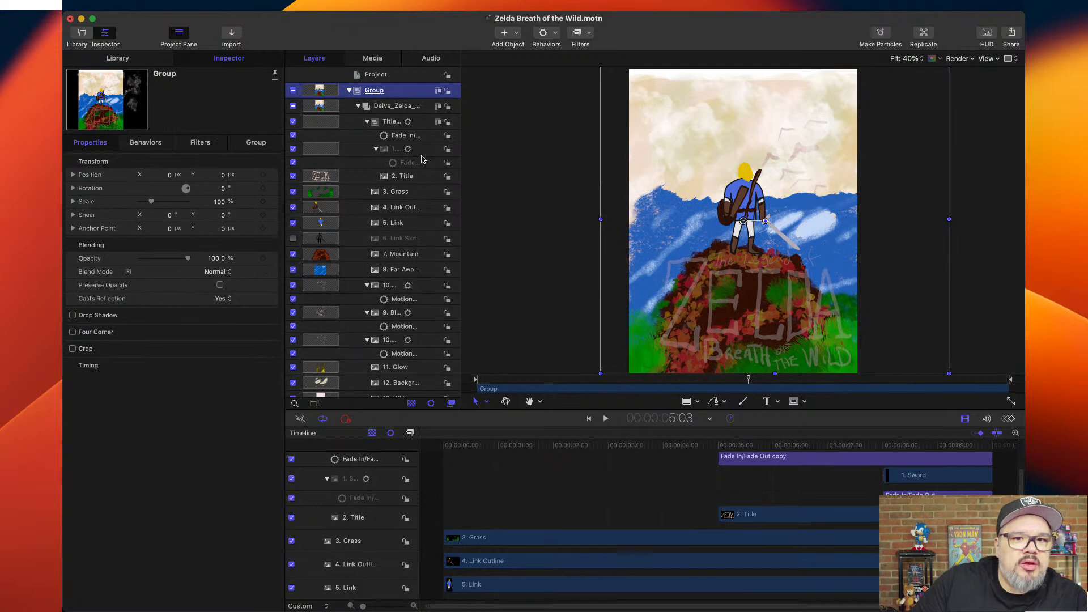
Add a Gaussian Blur filter with an Amount of 60 to the 8. Far Away Mountains layer and preview it in playback.
click(391, 271)
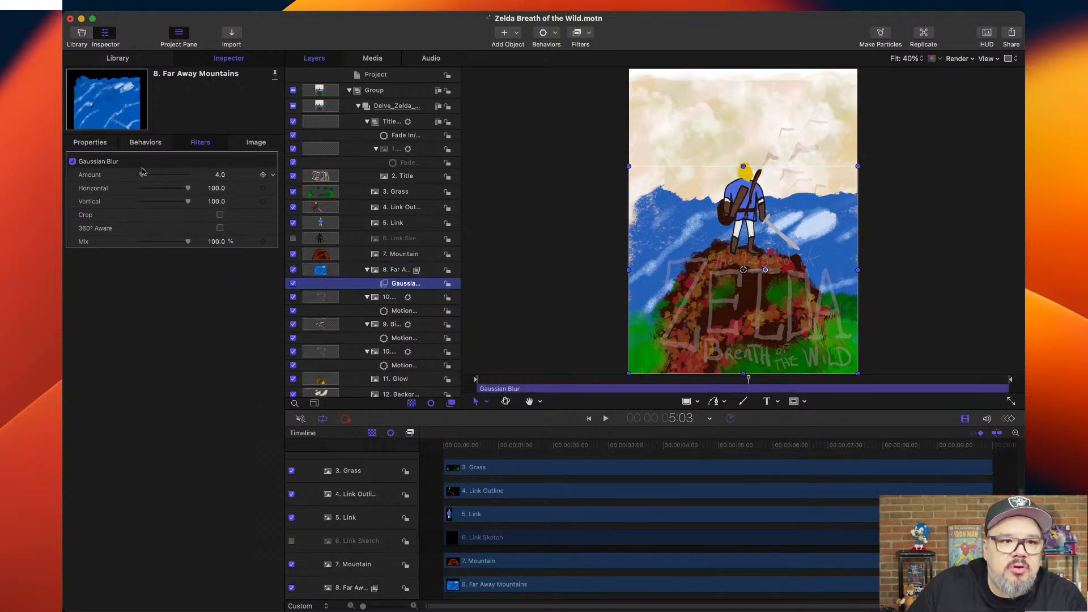
drag(143, 175, 189, 189)
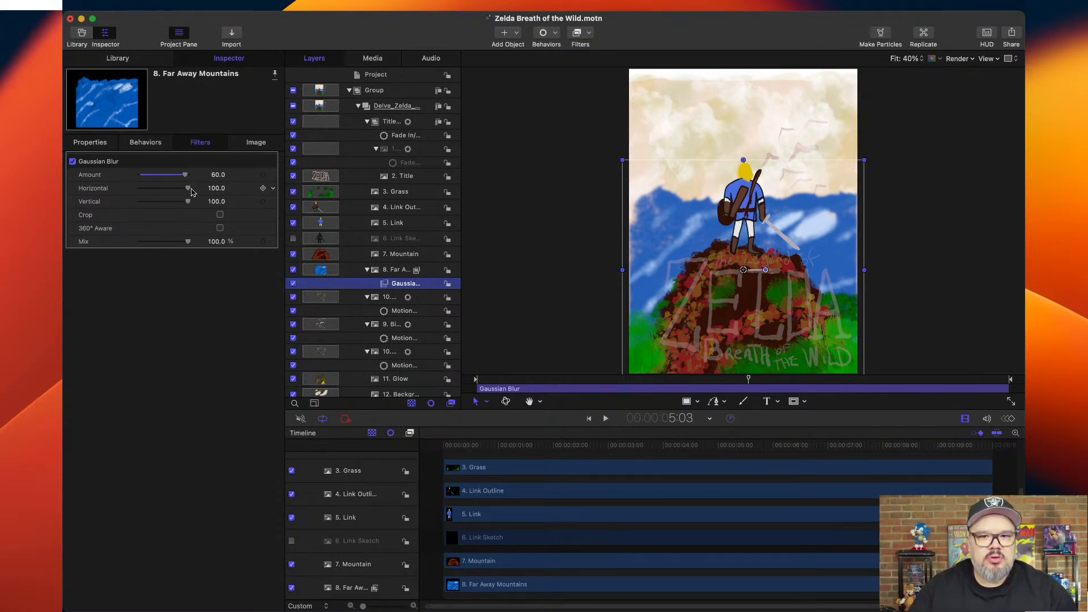
drag(523, 449, 435, 452)
key(space)
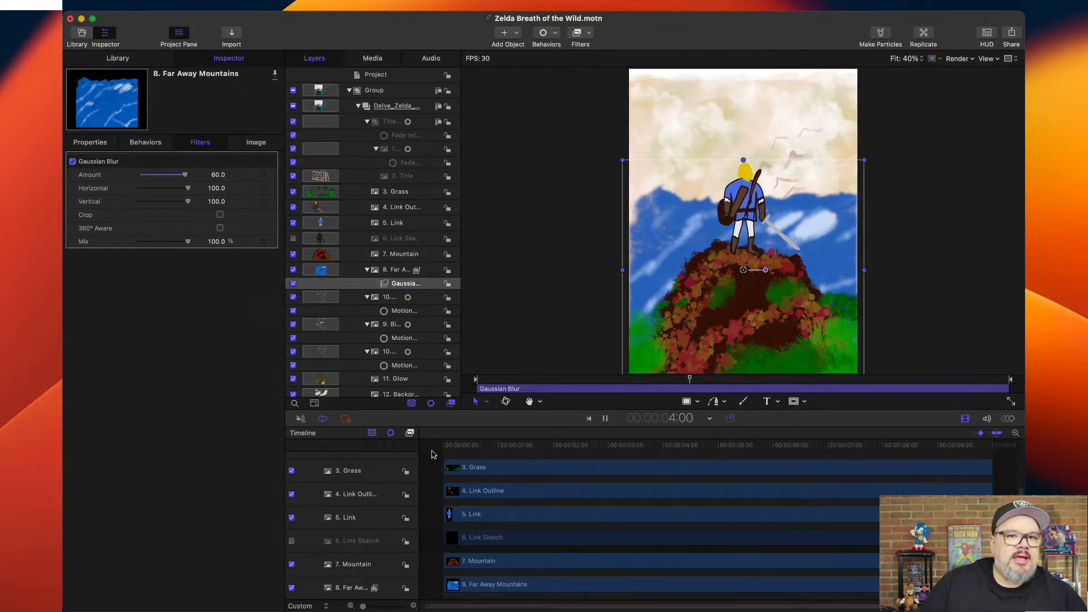
key(space)
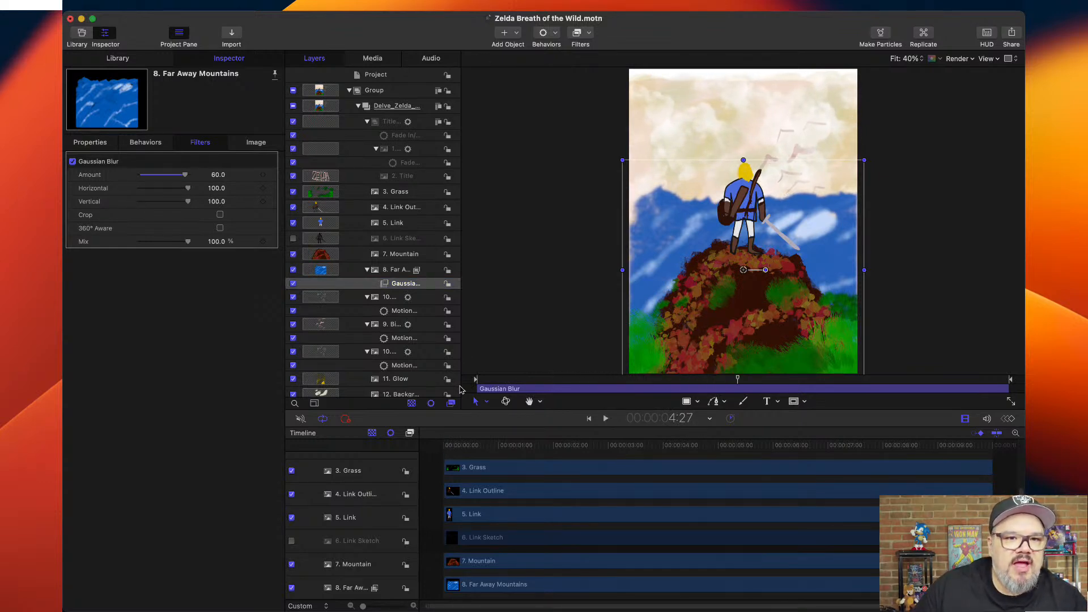
Create a new group named Clouds and place it directly below the 8. Far Away Mountains layer.
scroll(406, 287, down, 5)
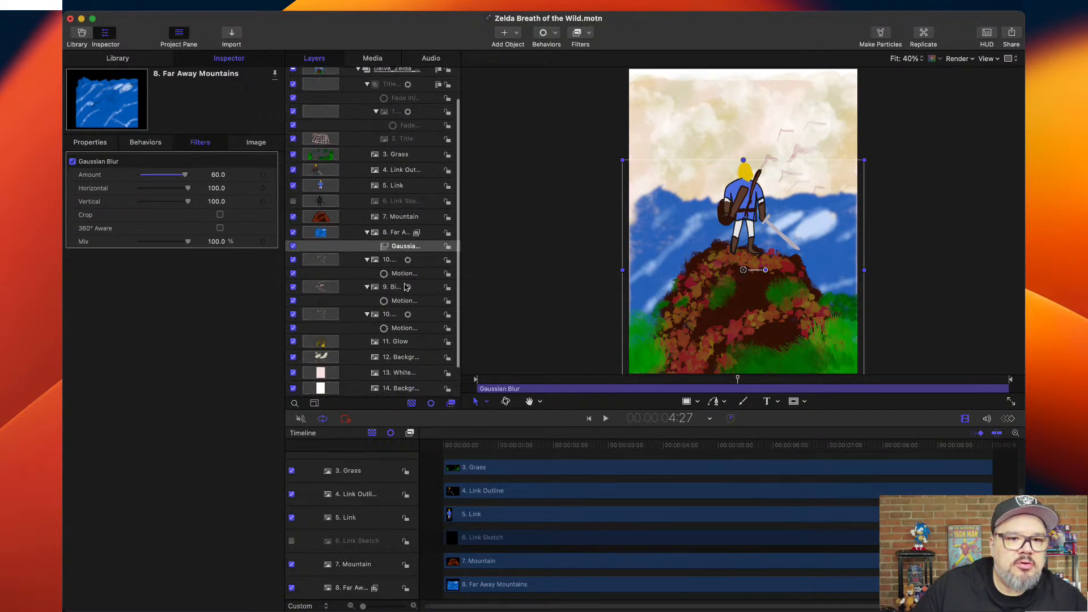
scroll(405, 288, up, 5)
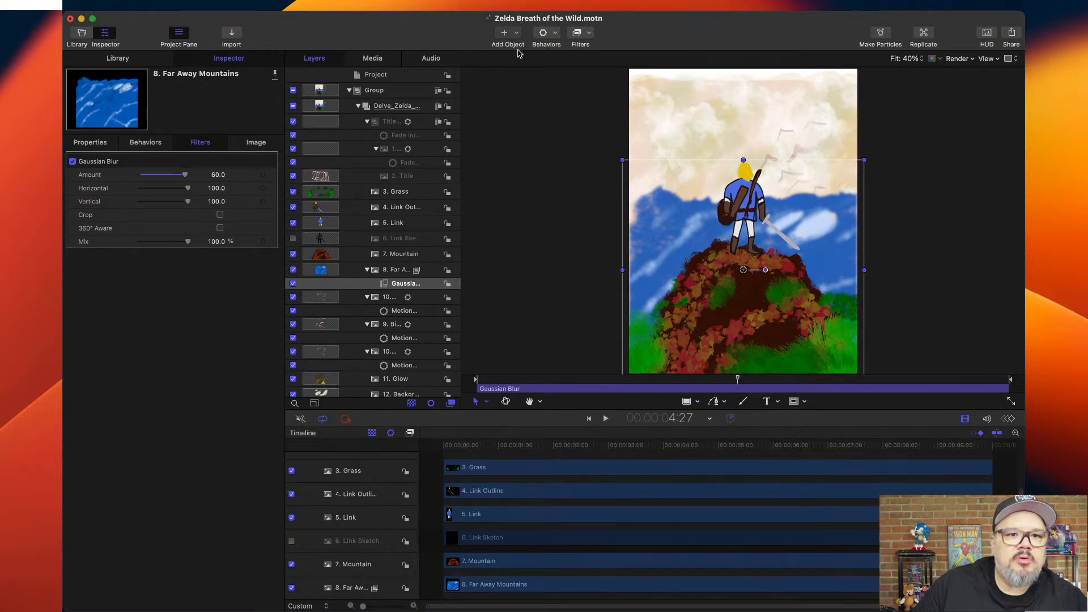
key(super+shift+n)
double_click(394, 270)
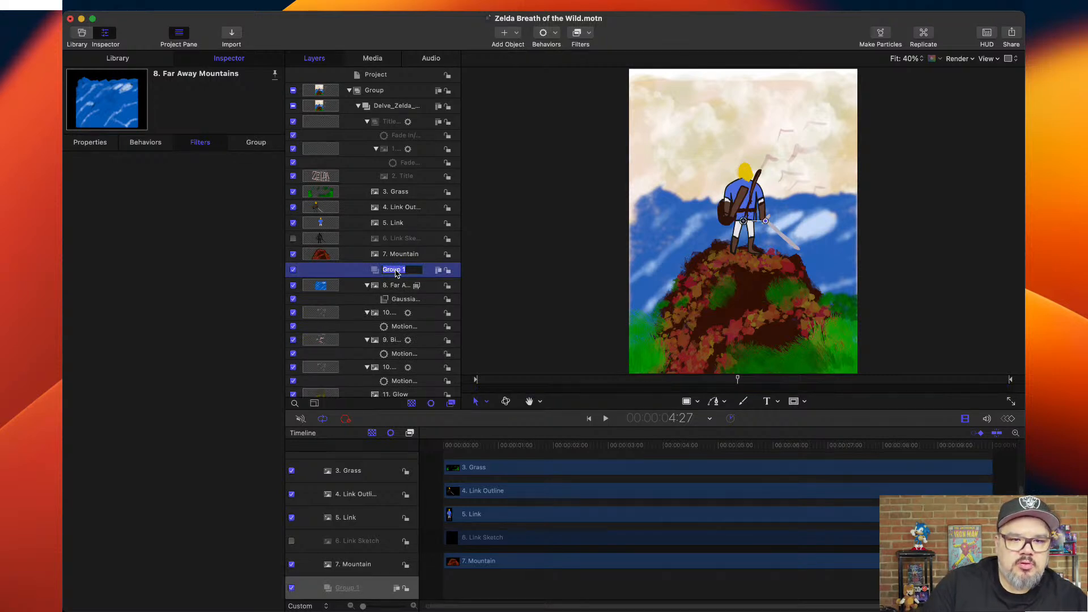
text(Clouds)
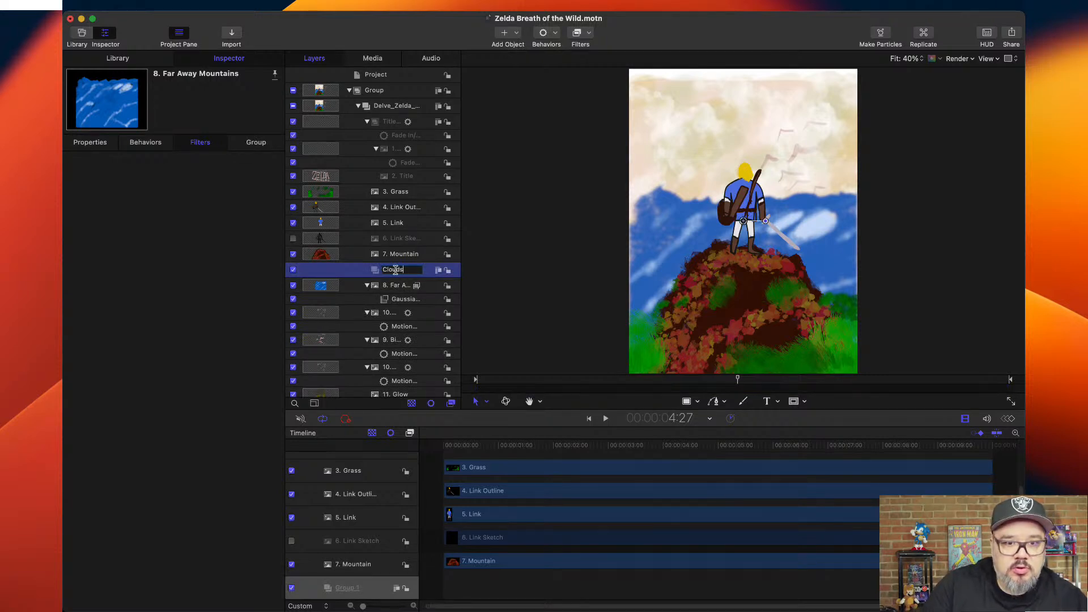
key(Return)
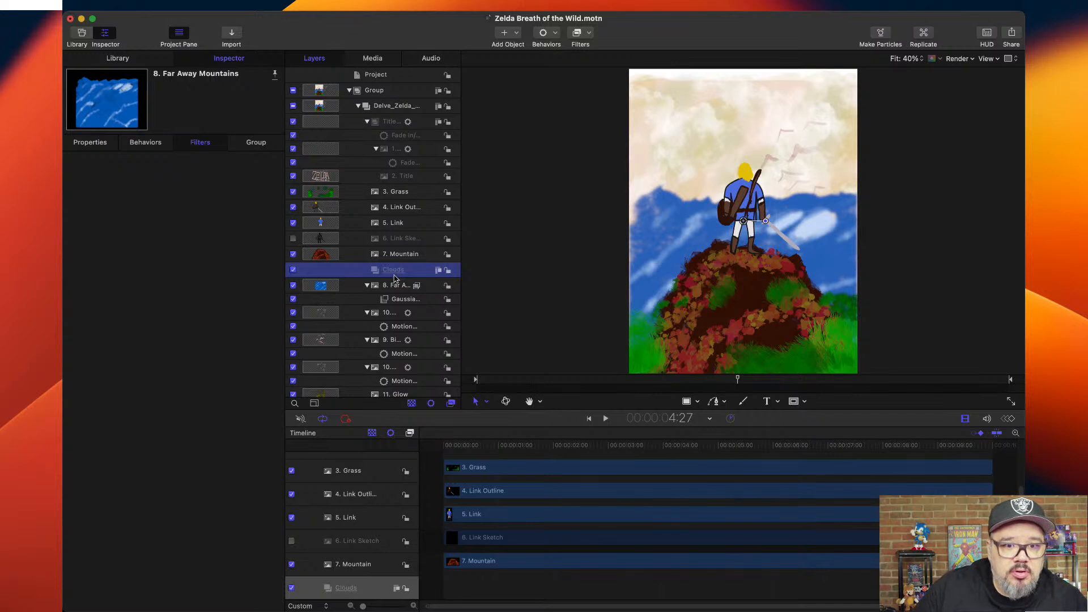
double_click(392, 271)
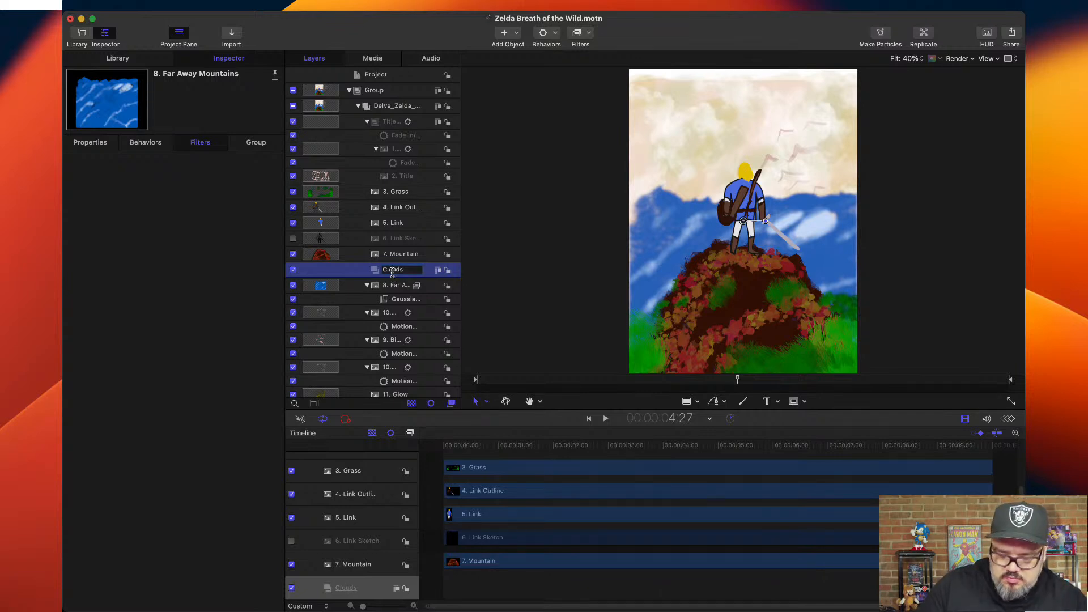
key(alt+super+[)
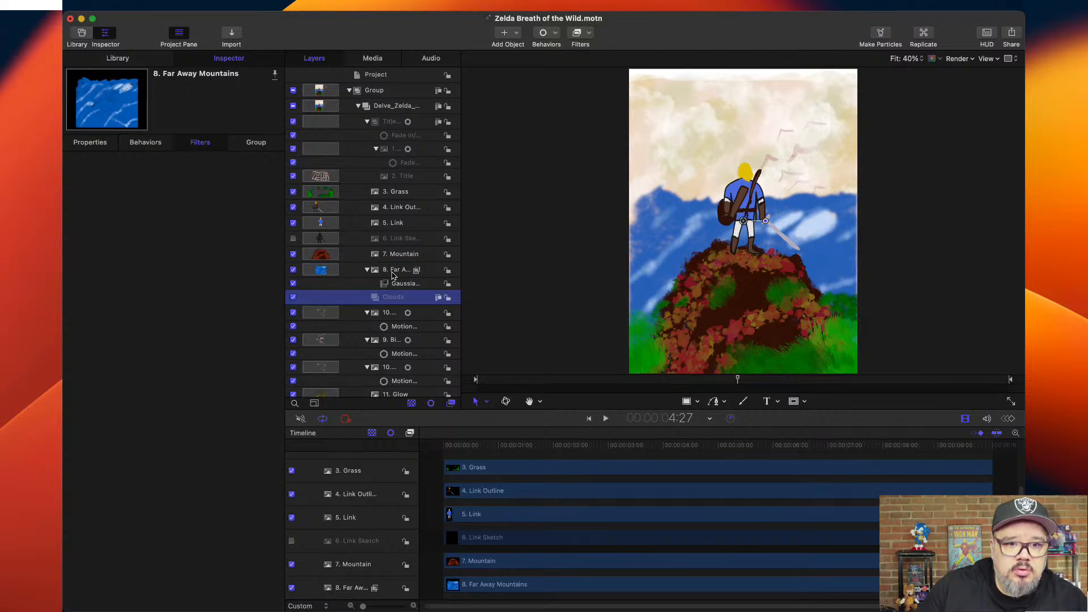
Move both cloud layers and the 9. Birds layer into the Clouds group and preview the animation from the start.
drag(378, 314, 384, 300)
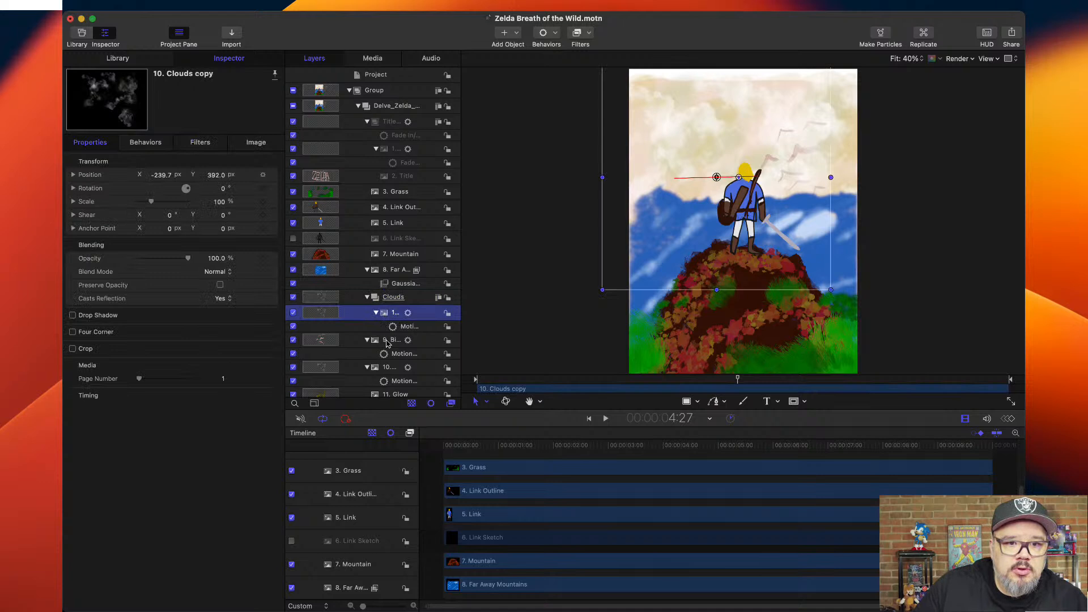
click(389, 300)
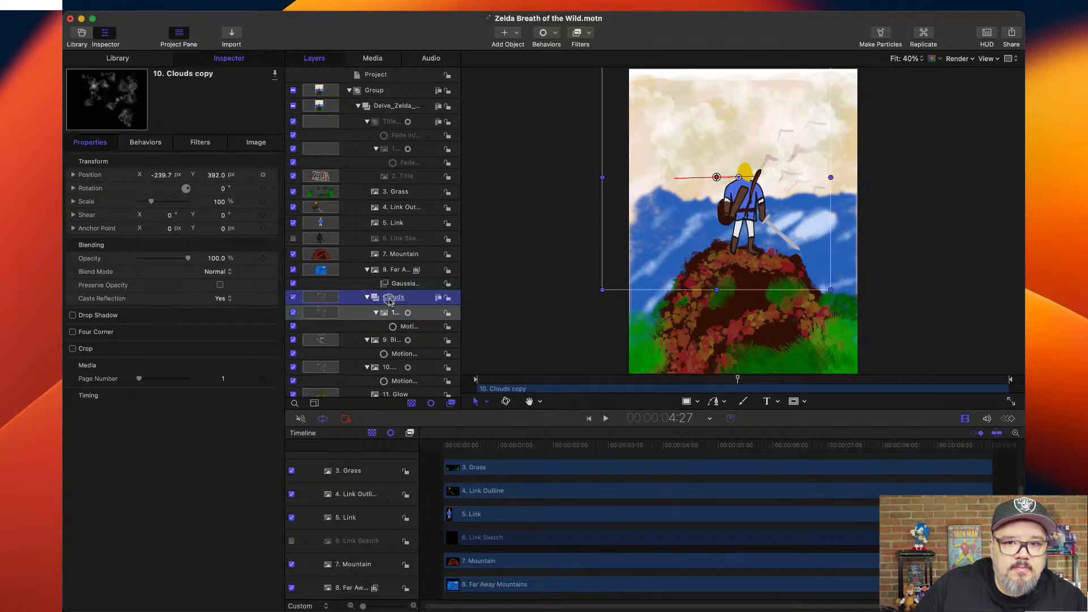
drag(389, 298, 389, 298)
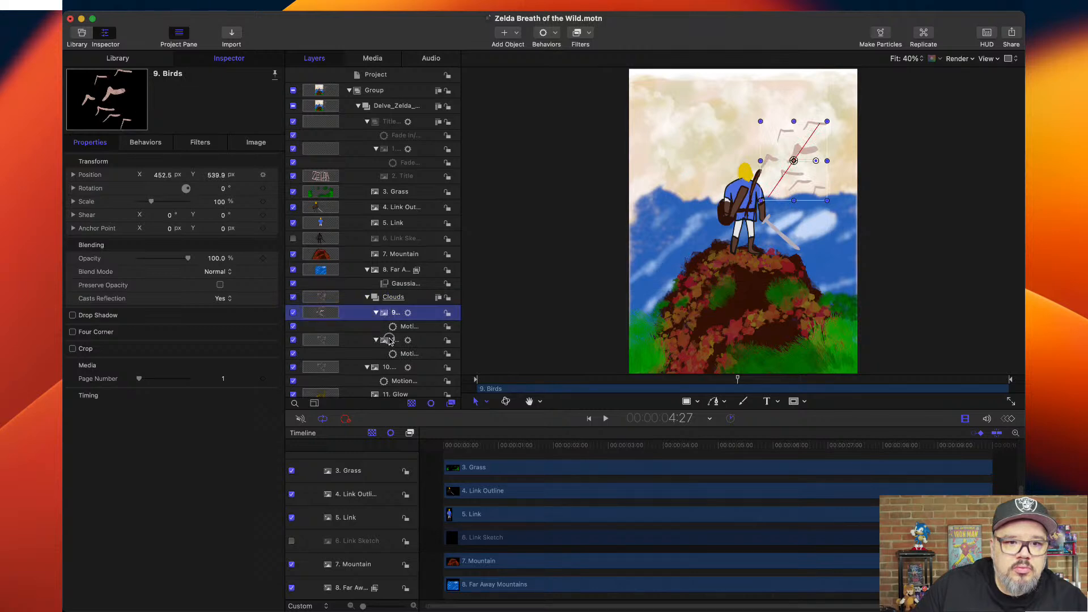
drag(391, 346, 392, 303)
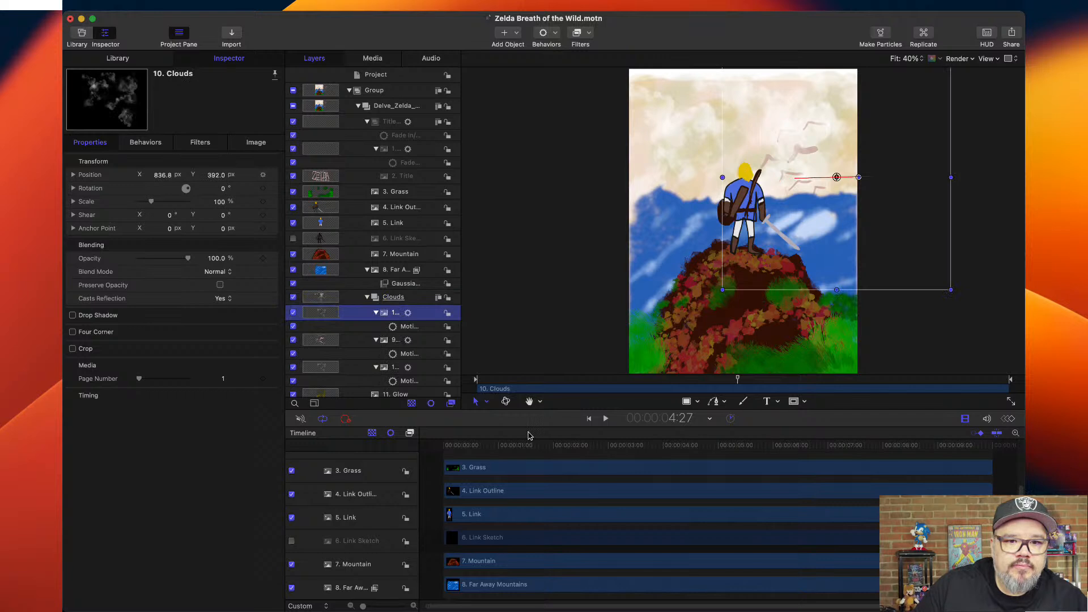
click(521, 446)
drag(521, 446, 446, 444)
key(space)
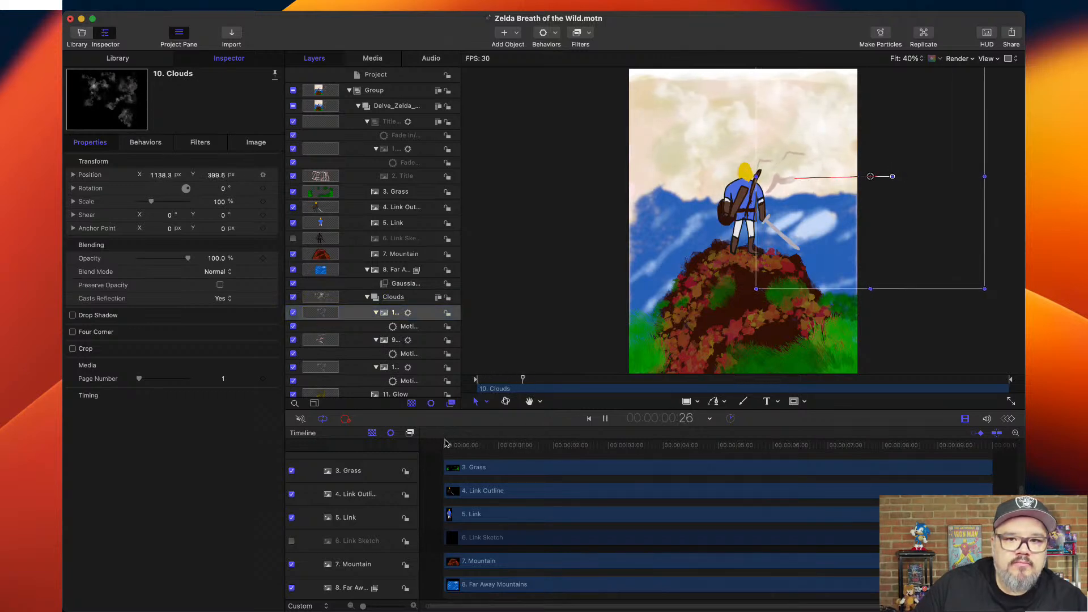
key(space)
Copy the mountains' Gaussian Blur filter to the Clouds group and keyframe its Amount at 3 on the first frame.
click(406, 284)
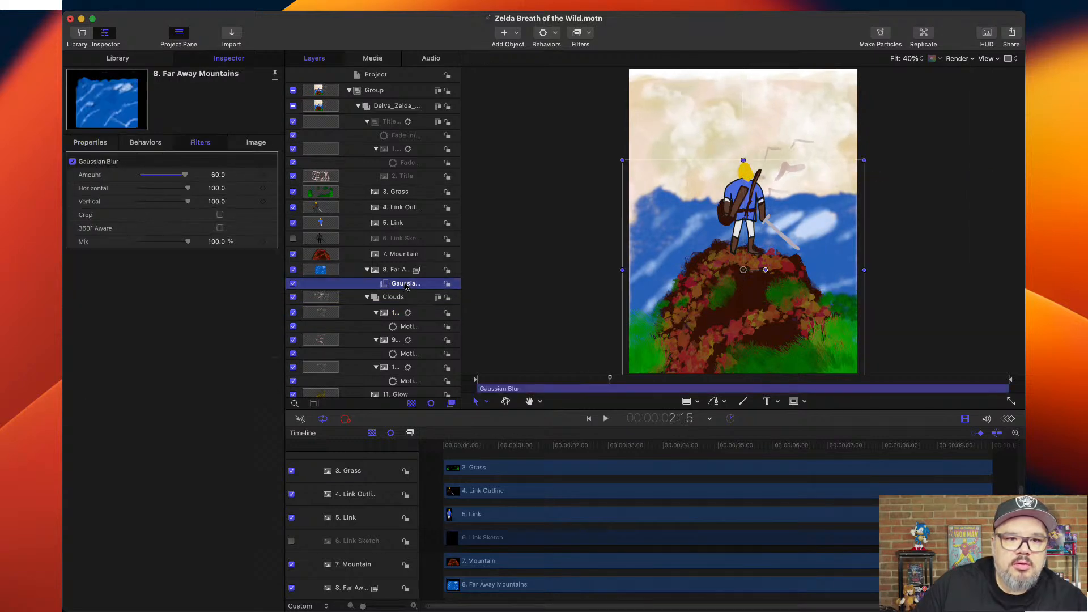
drag(406, 286, 401, 301)
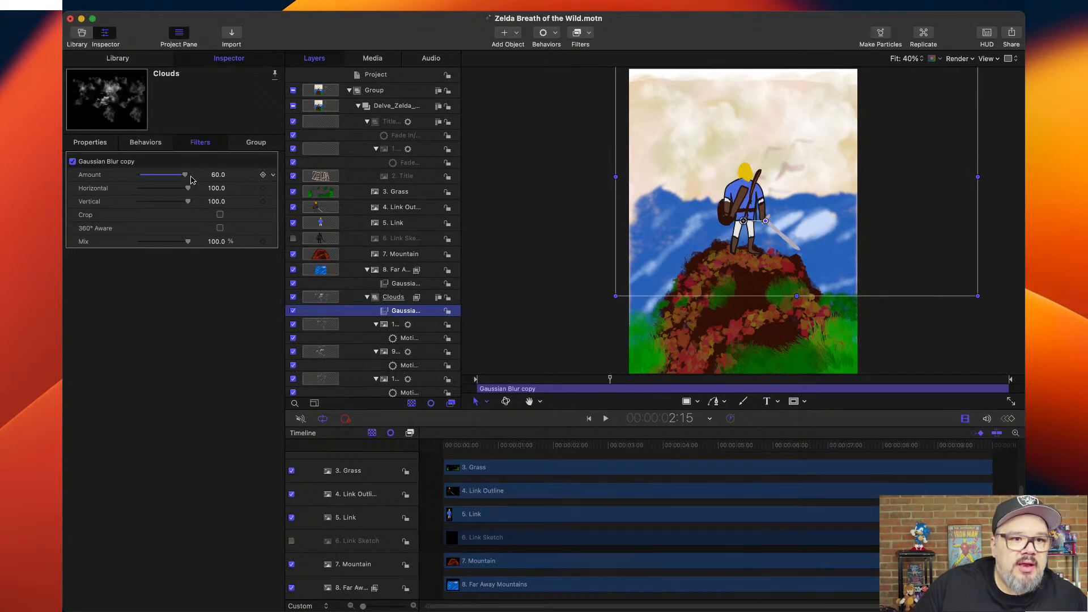
drag(221, 179, 219, 177)
drag(582, 446, 444, 444)
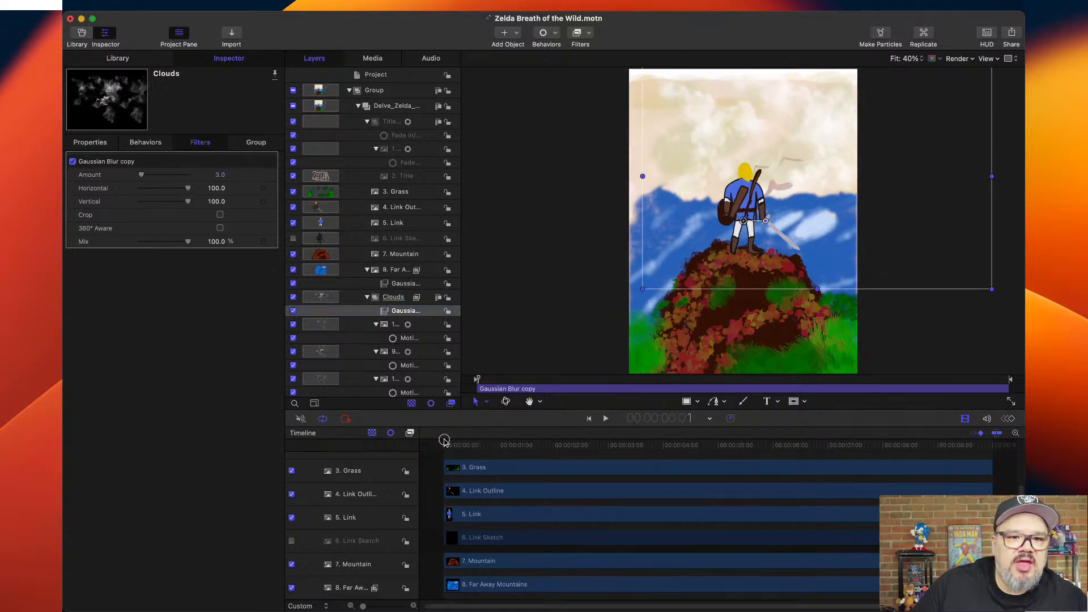
click(263, 176)
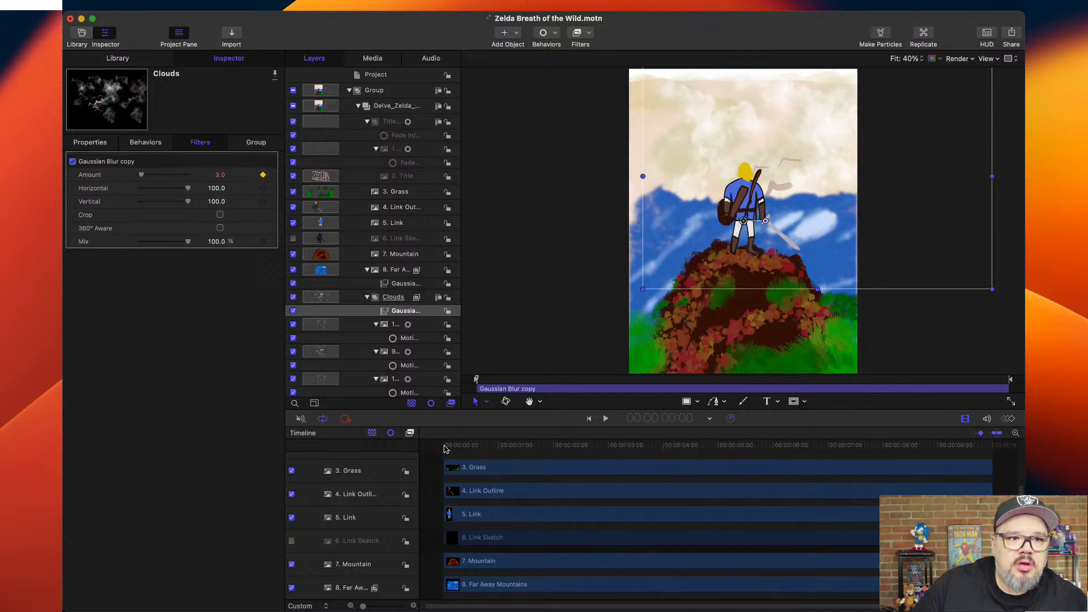
Adjust the Clouds group's keyframed Gaussian Blur Amount at the last frame, 9:29.
drag(444, 446, 1003, 459)
mouse_move(264, 180)
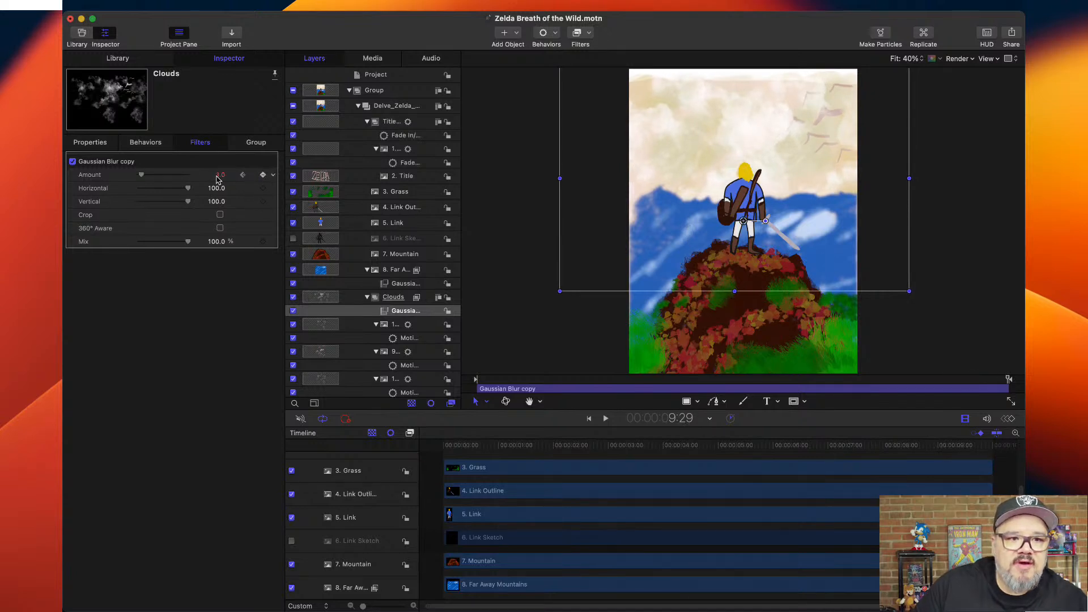
drag(217, 175, 217, 178)
click(507, 361)
Play the whole animation from the first frame to review the blurred clouds, birds and fading title.
drag(464, 450, 445, 445)
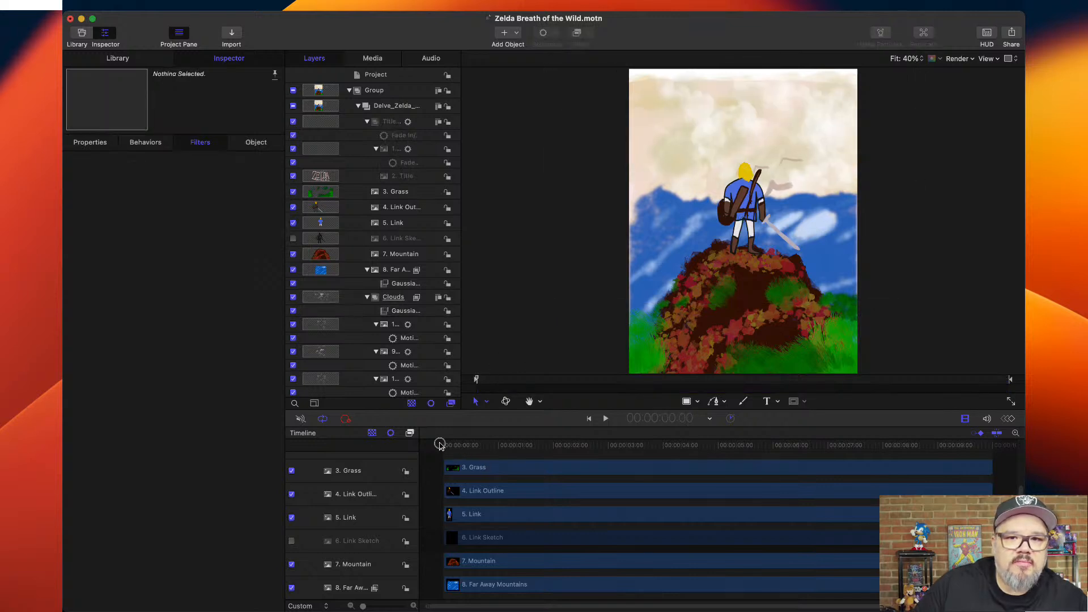
key(space)
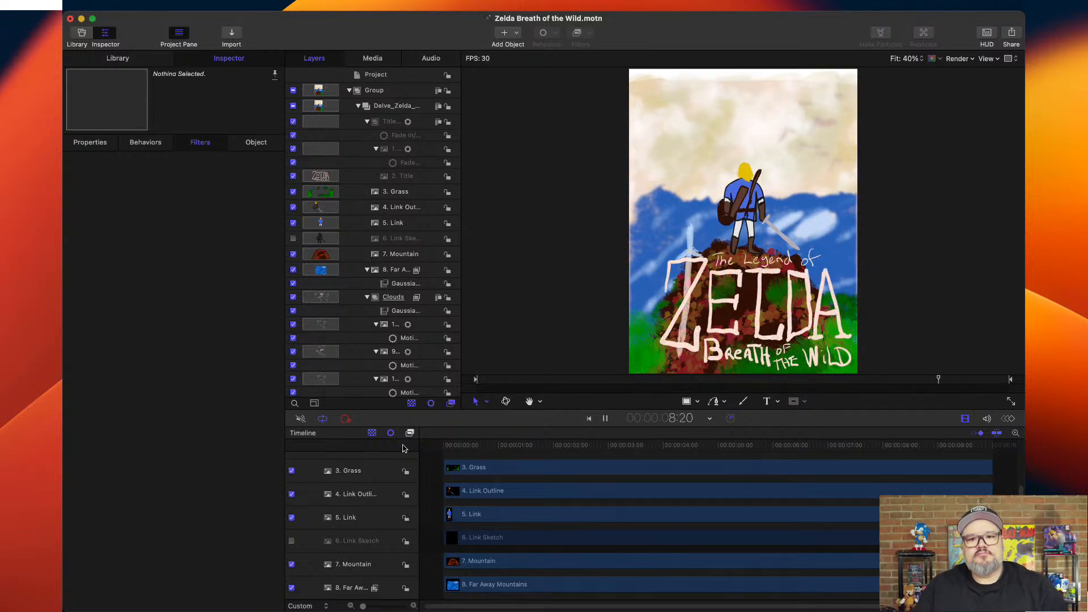
key(space)
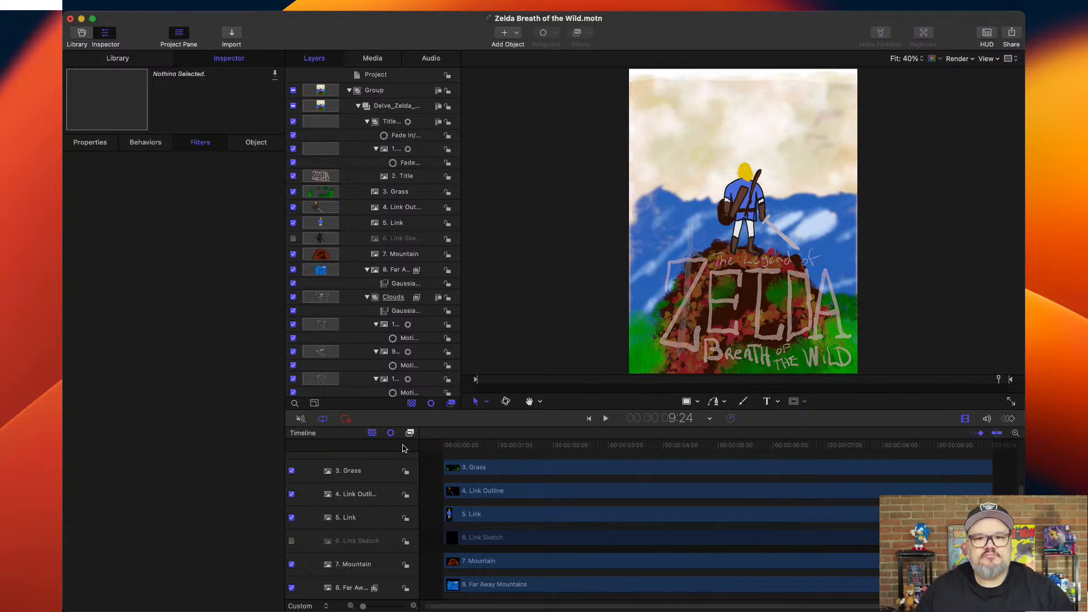
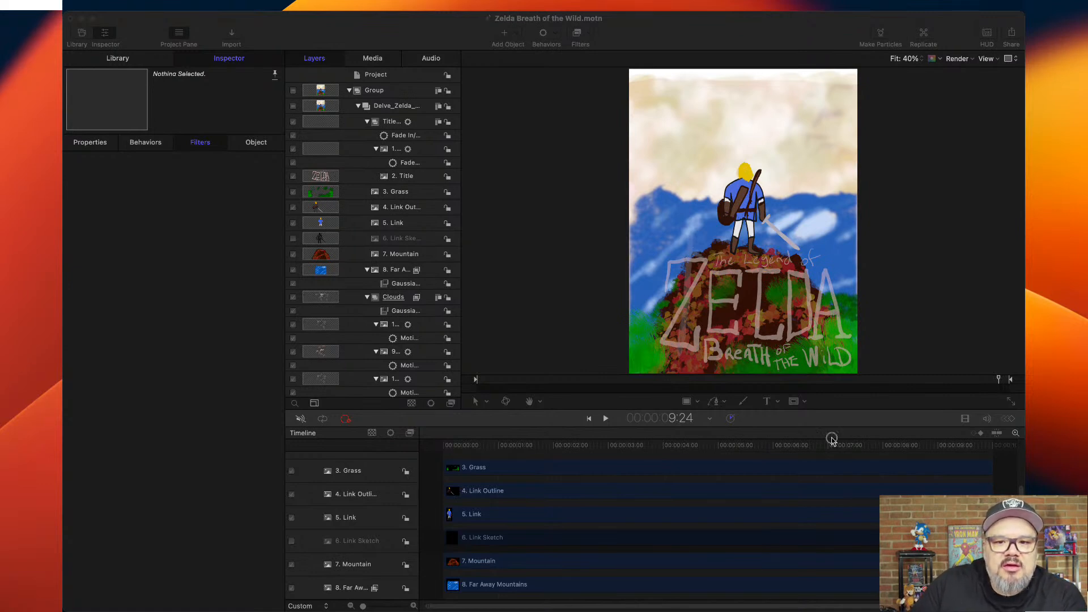
Add a Gaussian Blur filter to the Title Group and keyframe its Amount at 0 at the title's start, 5:01.
click(391, 122)
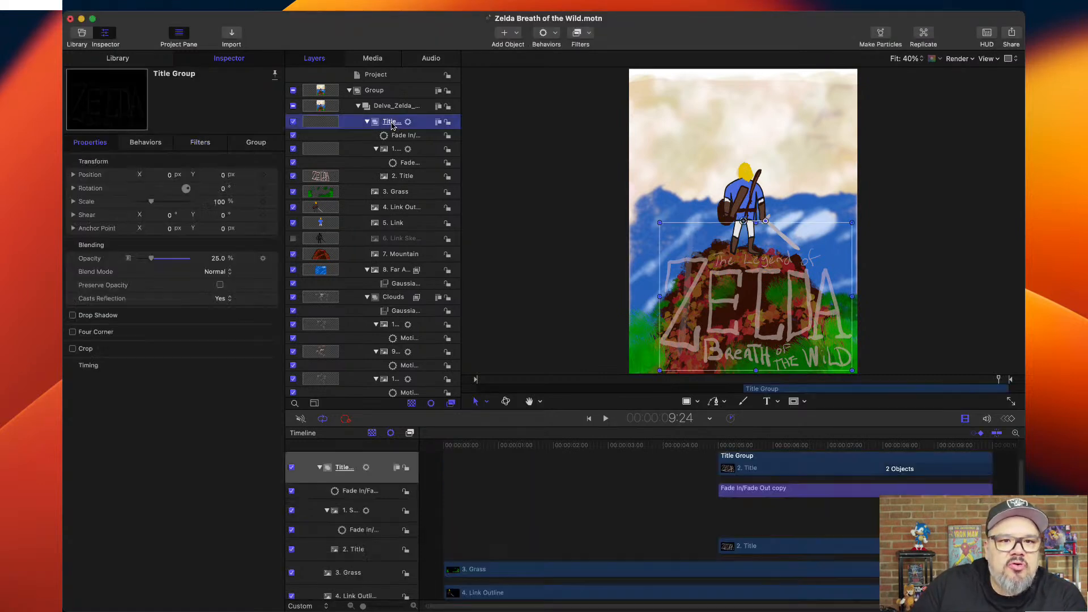
click(985, 445)
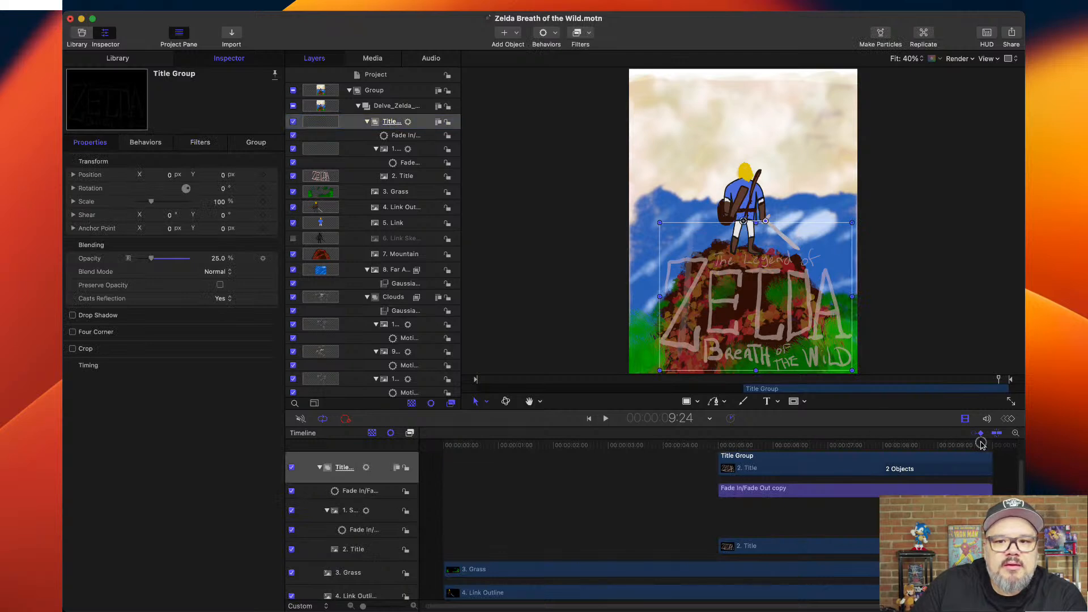
drag(962, 445, 720, 445)
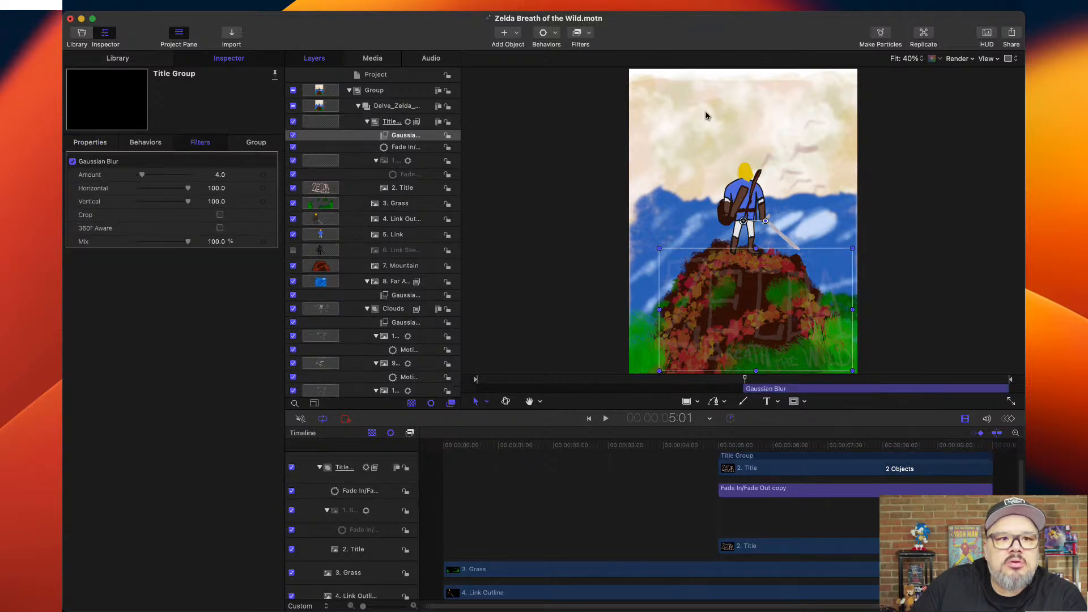
drag(142, 175, 139, 175)
click(263, 174)
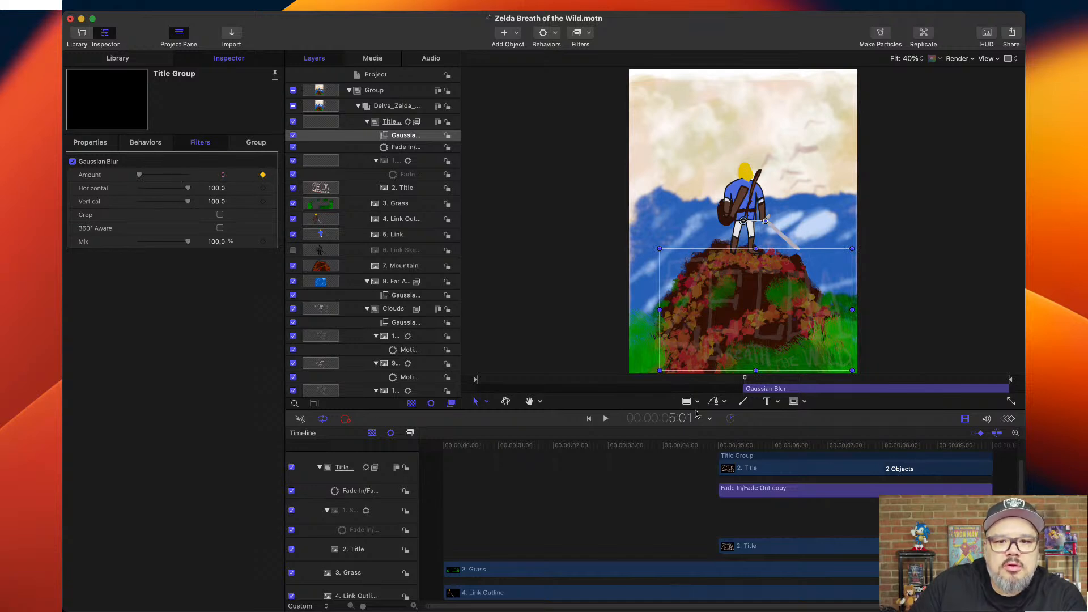
Raise the title's Gaussian Blur Amount to 64 at 5:26 and keyframe the same value at 5:27.
click(721, 449)
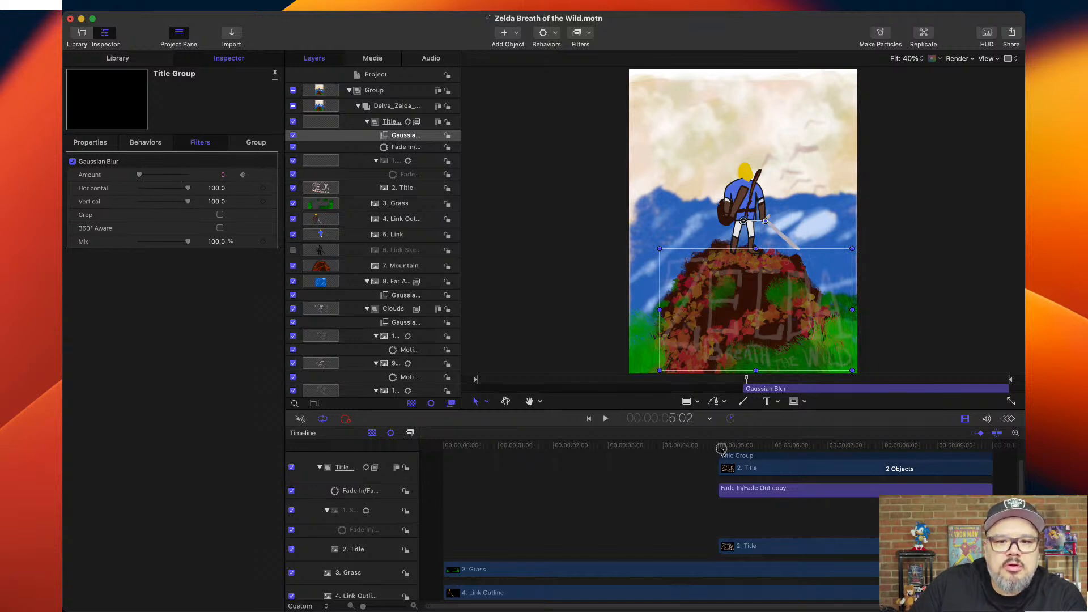
click(766, 449)
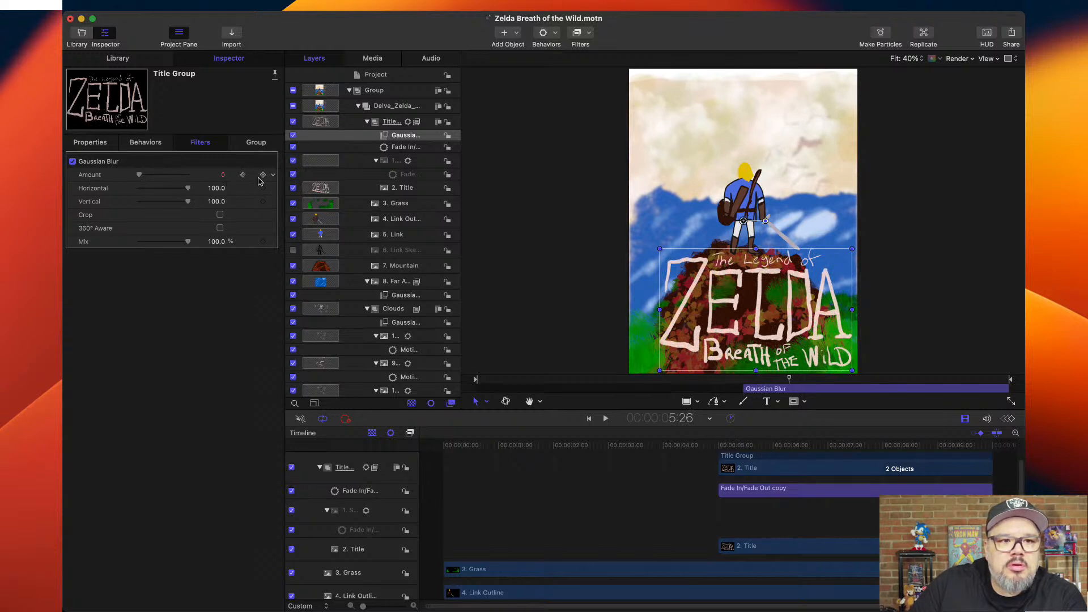
drag(142, 175, 199, 178)
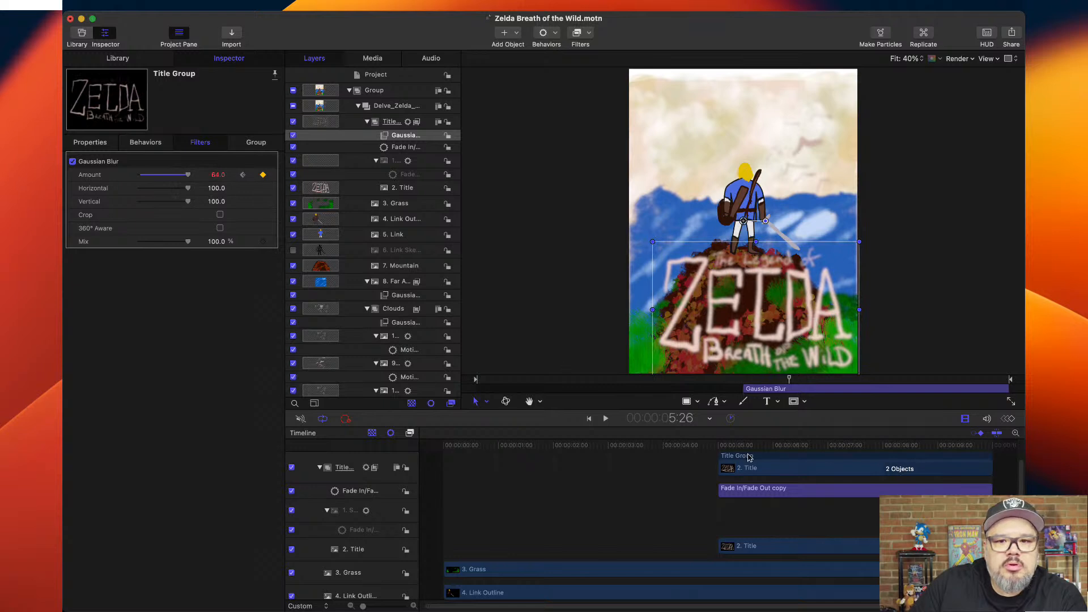
key(Right)
click(263, 175)
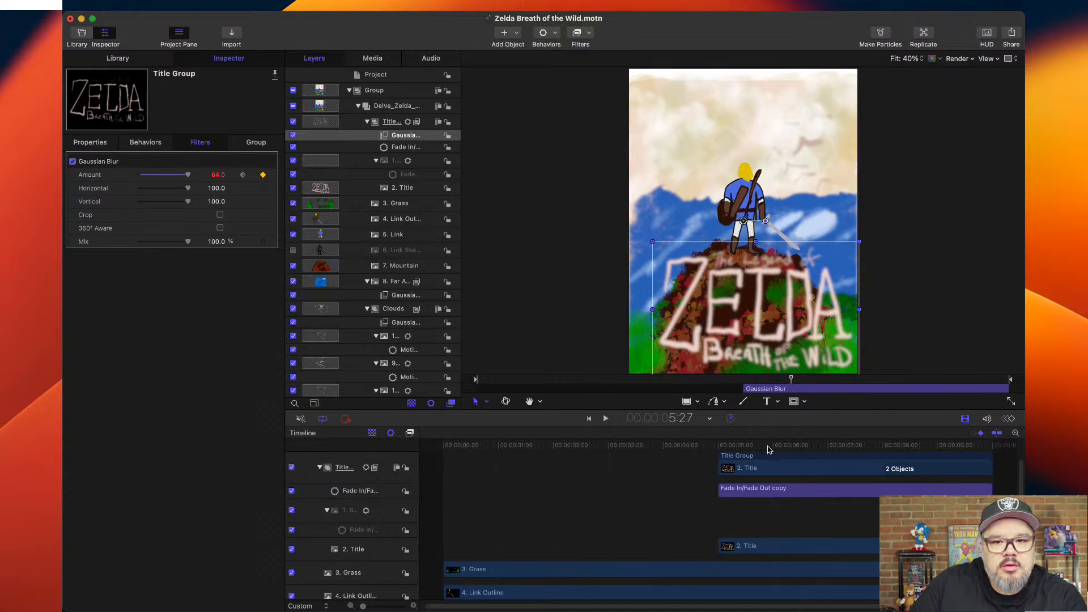
Keyframe the title's Gaussian Blur Amount at 0 on the last frame, 9:29.
drag(783, 446, 994, 449)
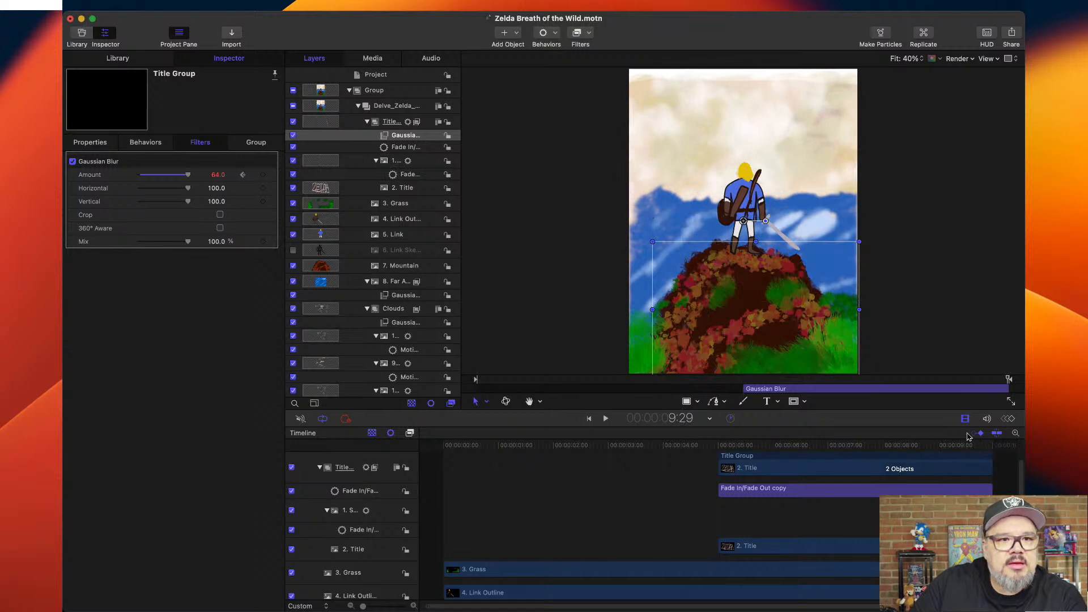
click(216, 176)
text(0)
key(Return)
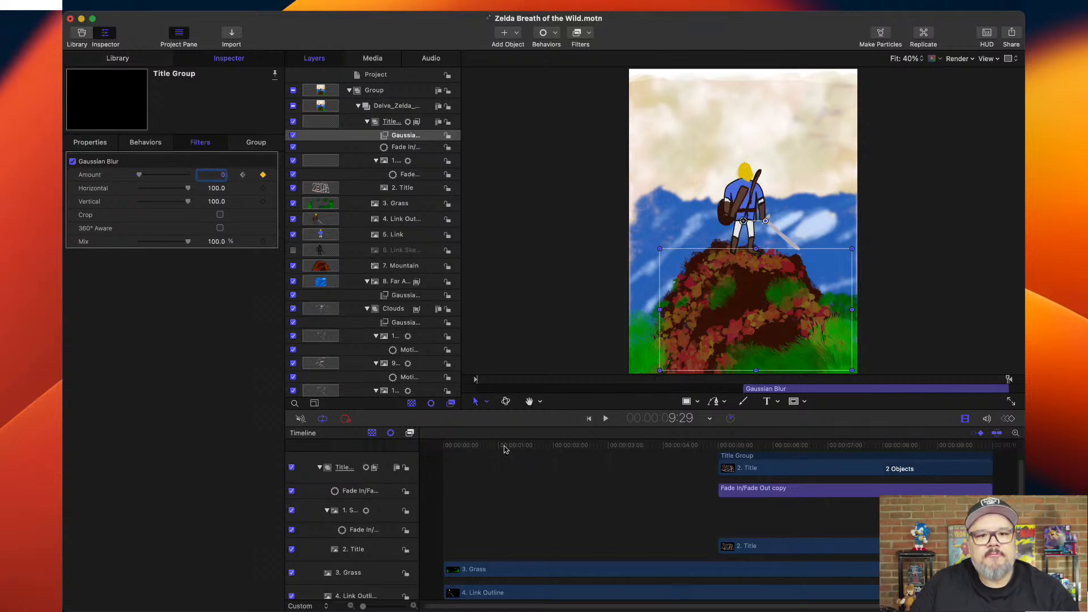
Play the animation from the first frame and briefly hide and show the 3. Grass layer.
click(494, 356)
drag(467, 446, 420, 446)
key(space)
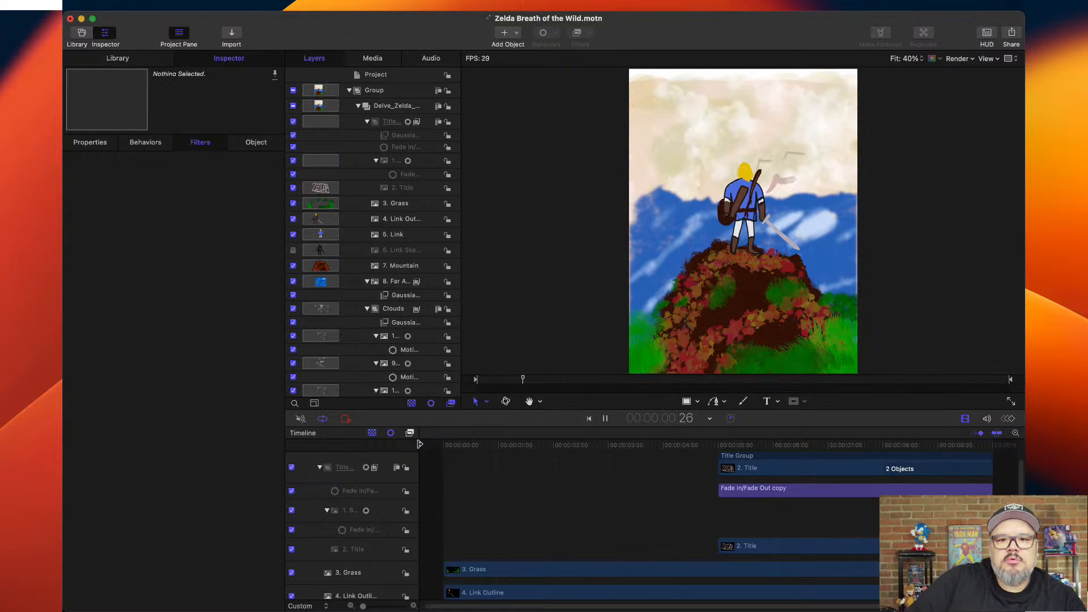
key(space)
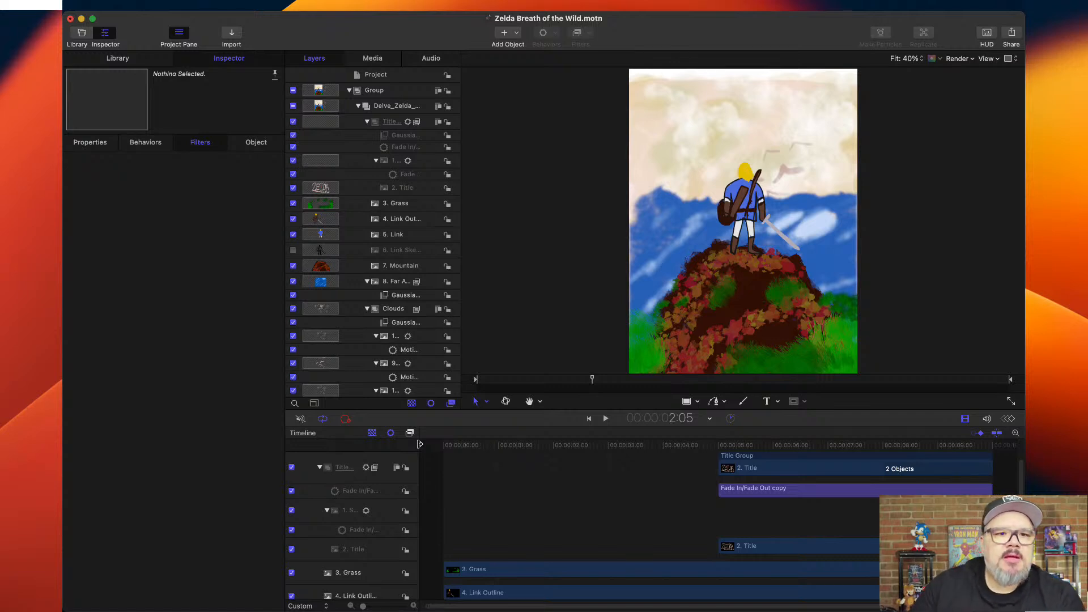
click(293, 204)
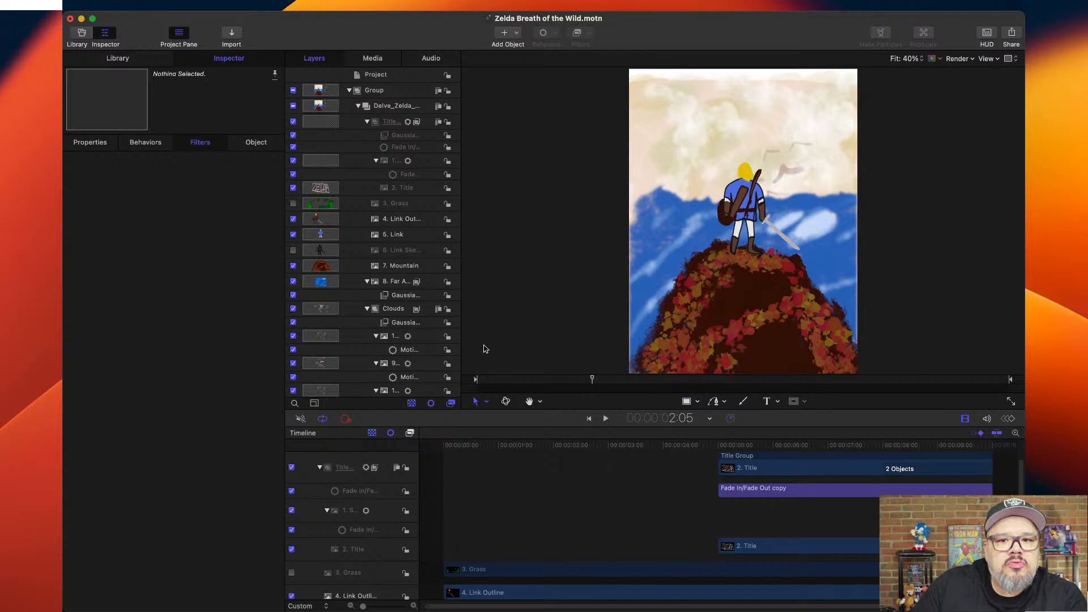
click(293, 204)
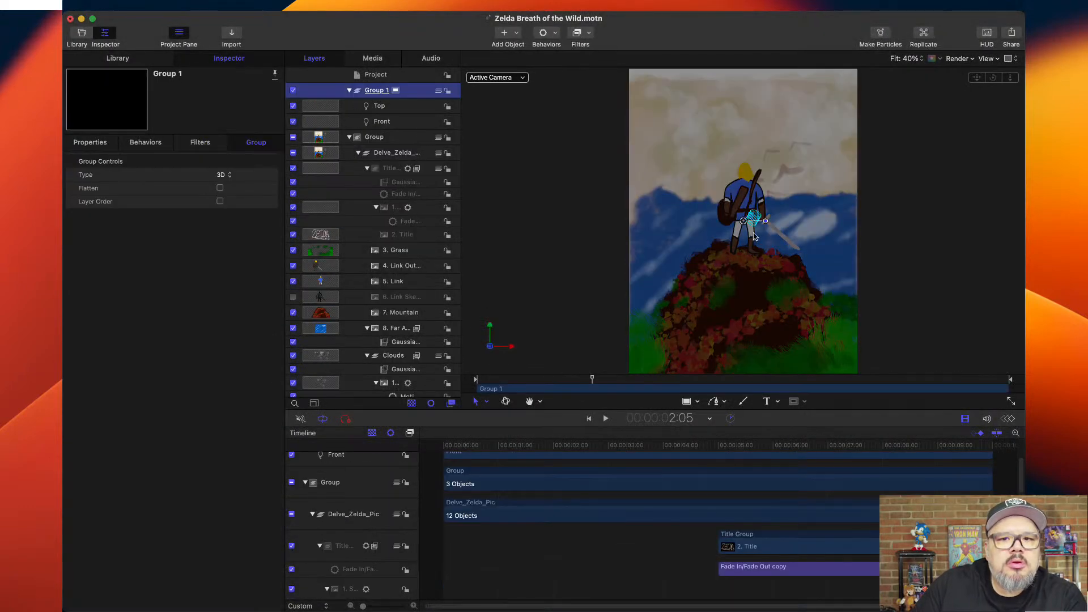
Move the lights group up beside Link's head and try a green color on the Top light.
drag(747, 225, 777, 175)
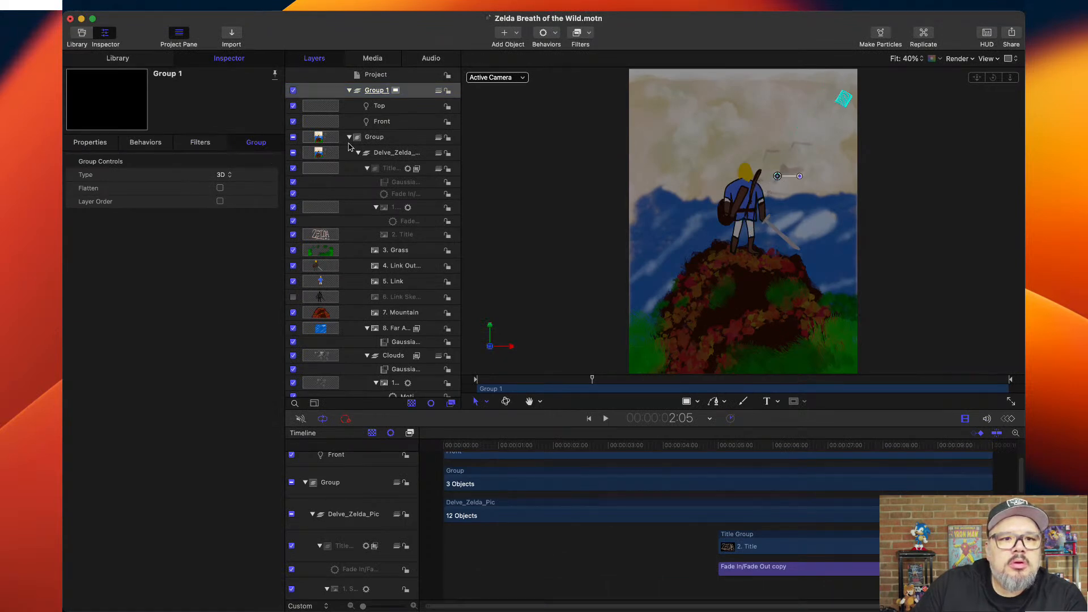
click(375, 108)
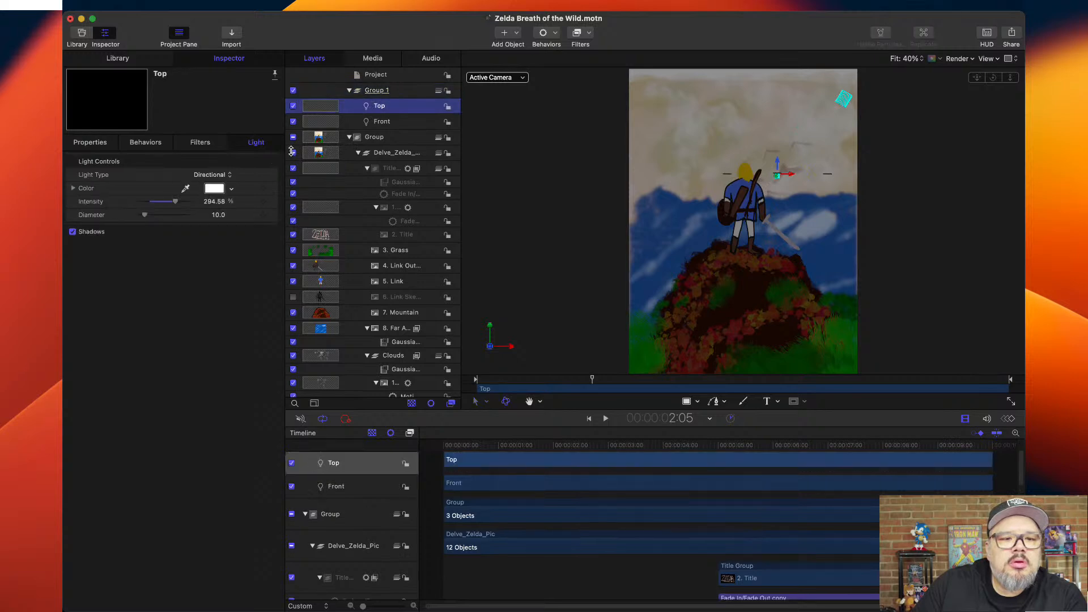
click(232, 189)
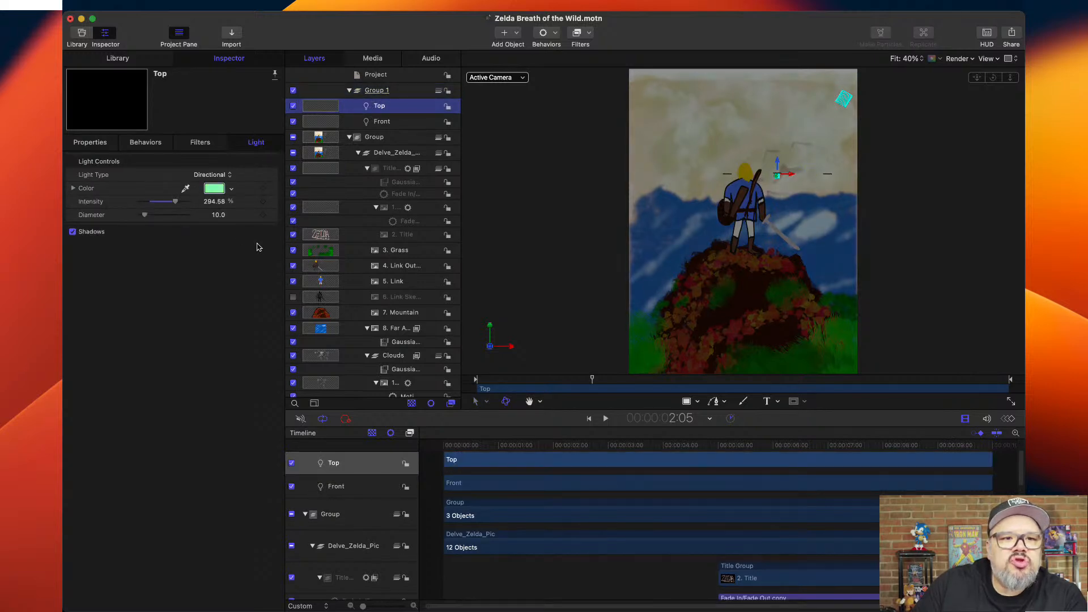
key(super+z)
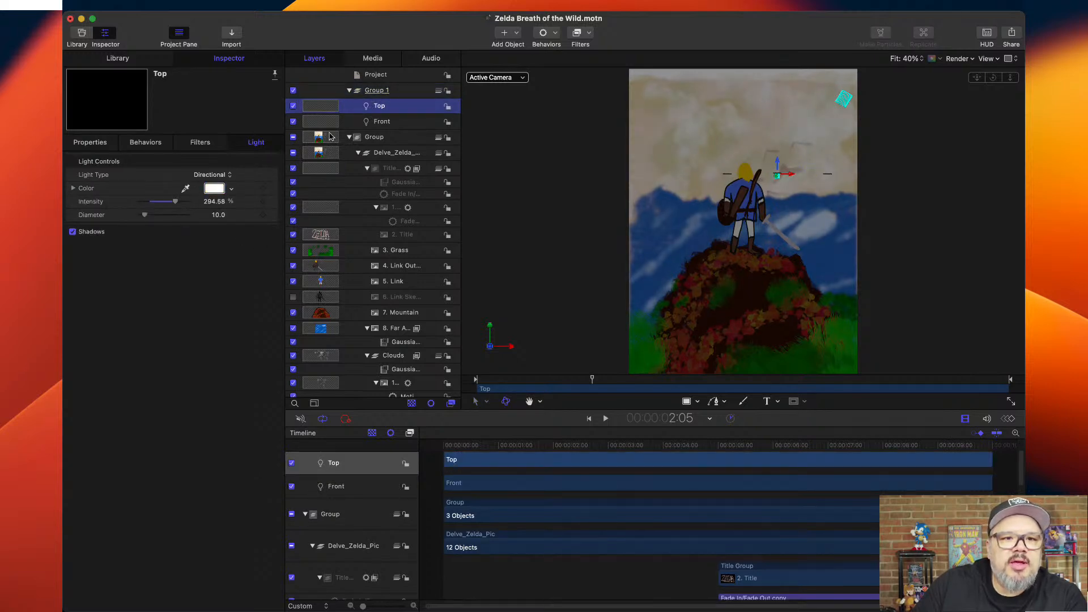
Delete the Top and Front lights from Group 1.
key(Delete)
click(384, 110)
key(Delete)
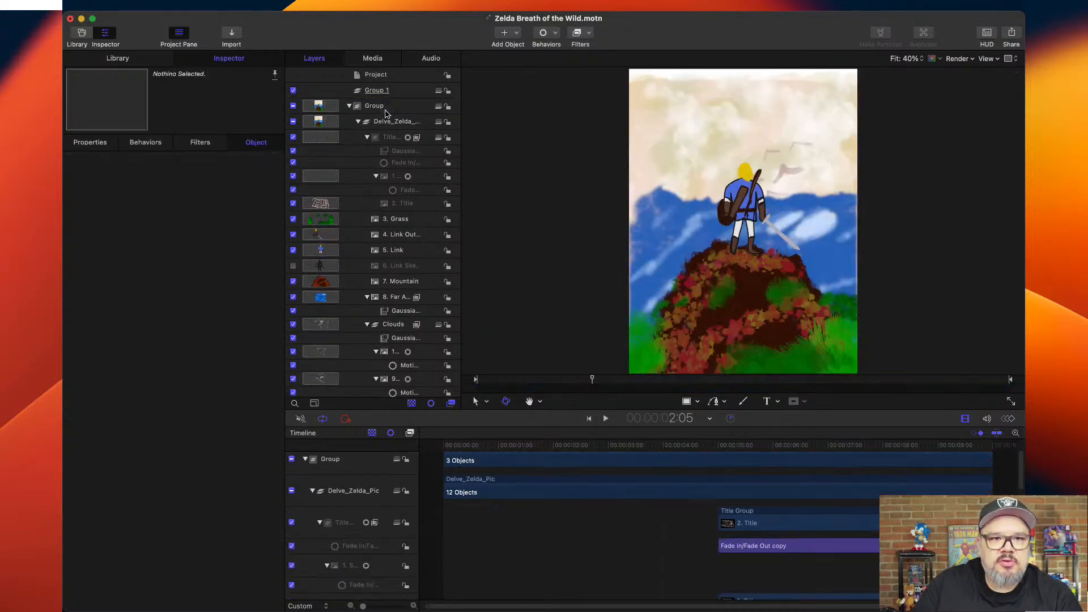
Return to the first frame and apply a Fade In/Fade Out behavior to the main Group containing the poster layers.
drag(562, 449, 432, 451)
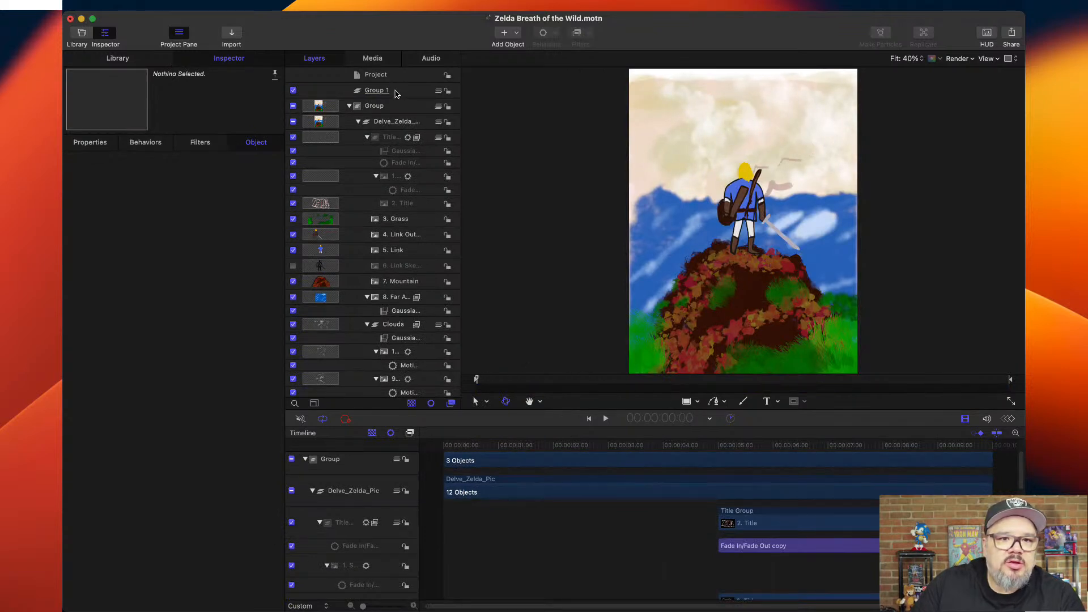
click(396, 94)
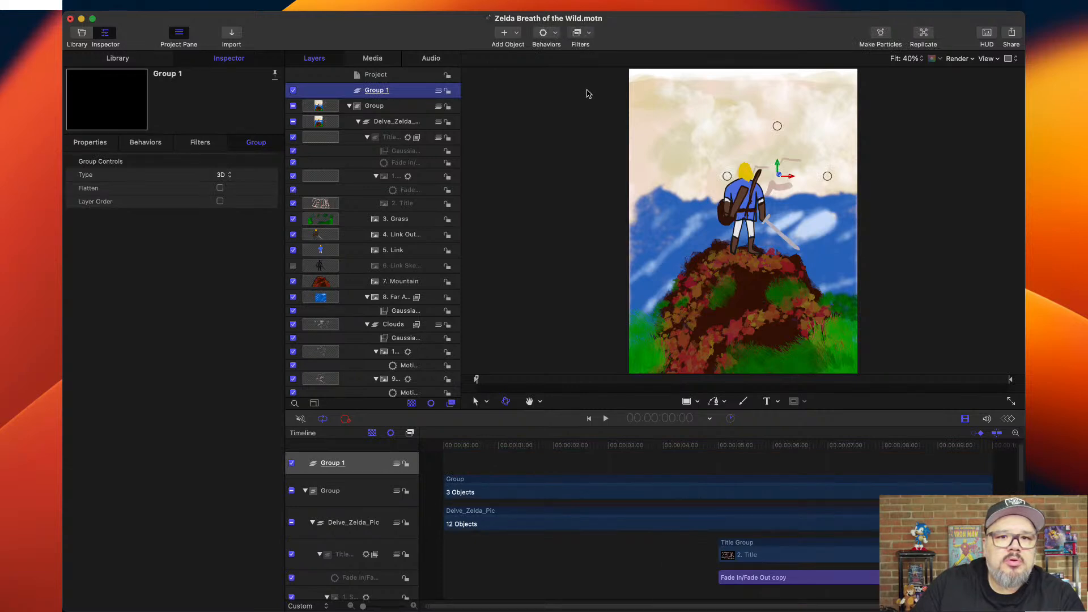
click(348, 107)
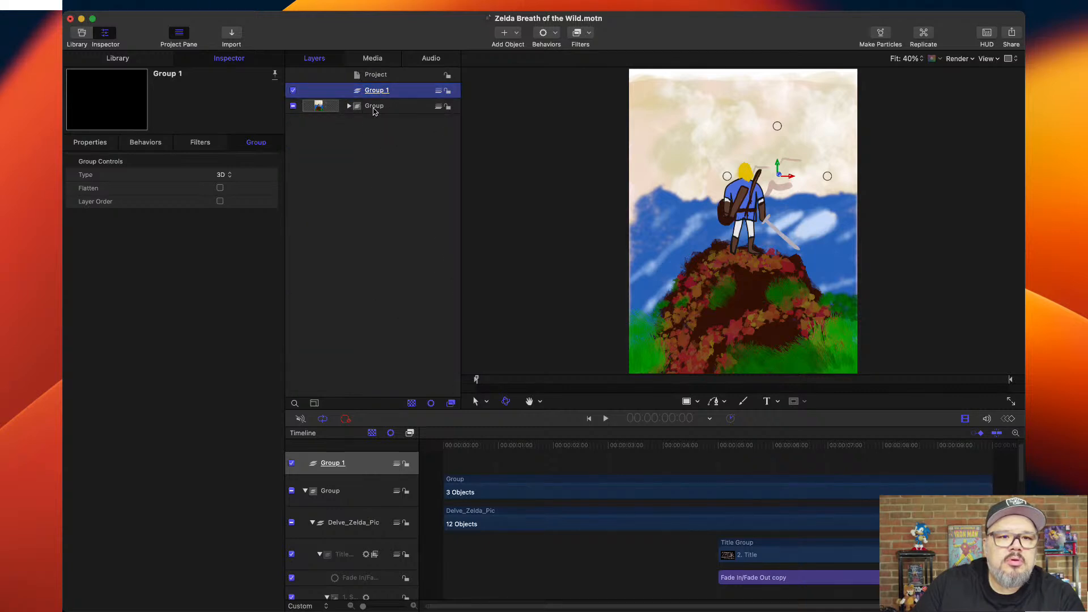
click(374, 107)
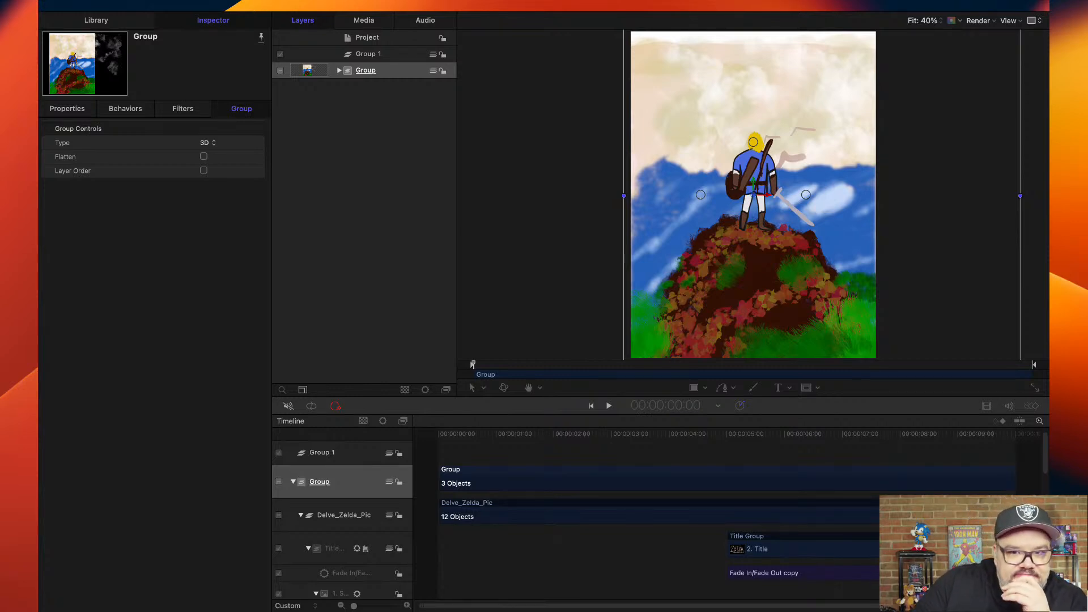
click(554, 1)
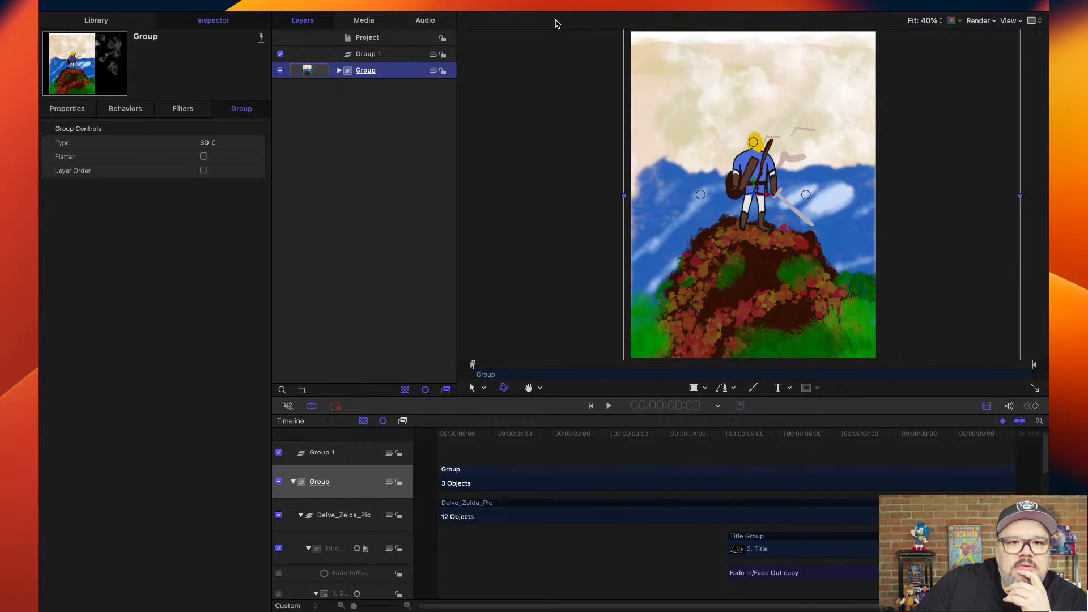
click(661, 39)
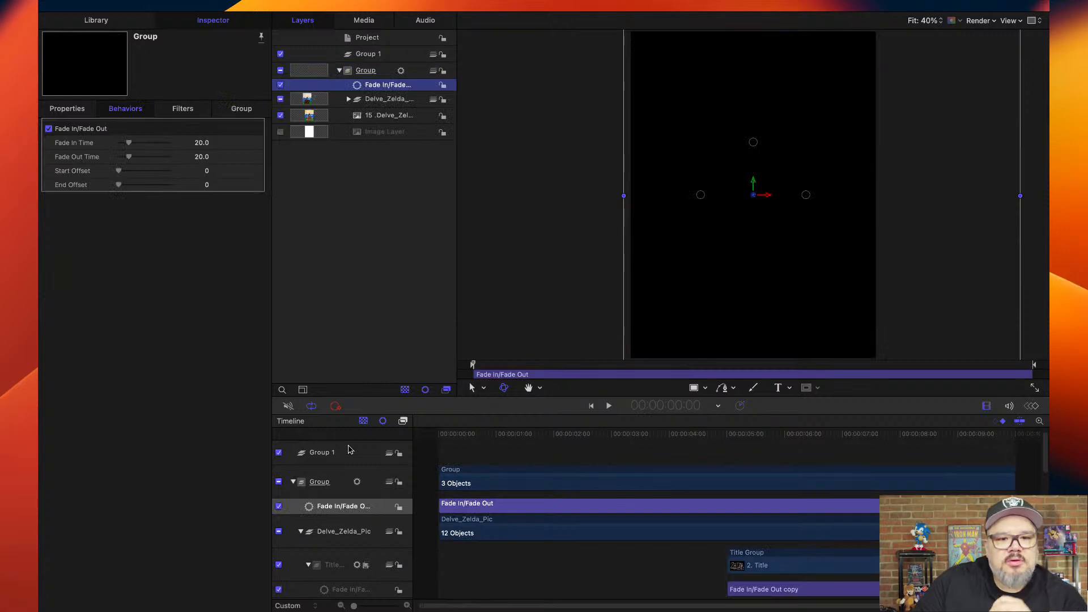
Preview the opening fade and set the Group behavior's Fade In Time and Fade Out Time to 30.
click(492, 352)
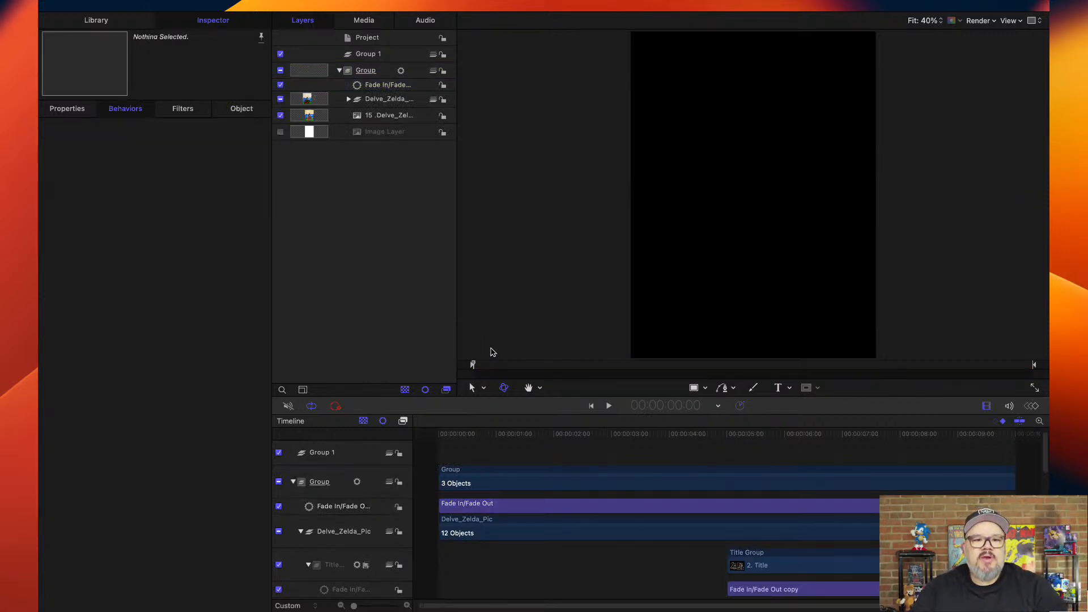
key(space)
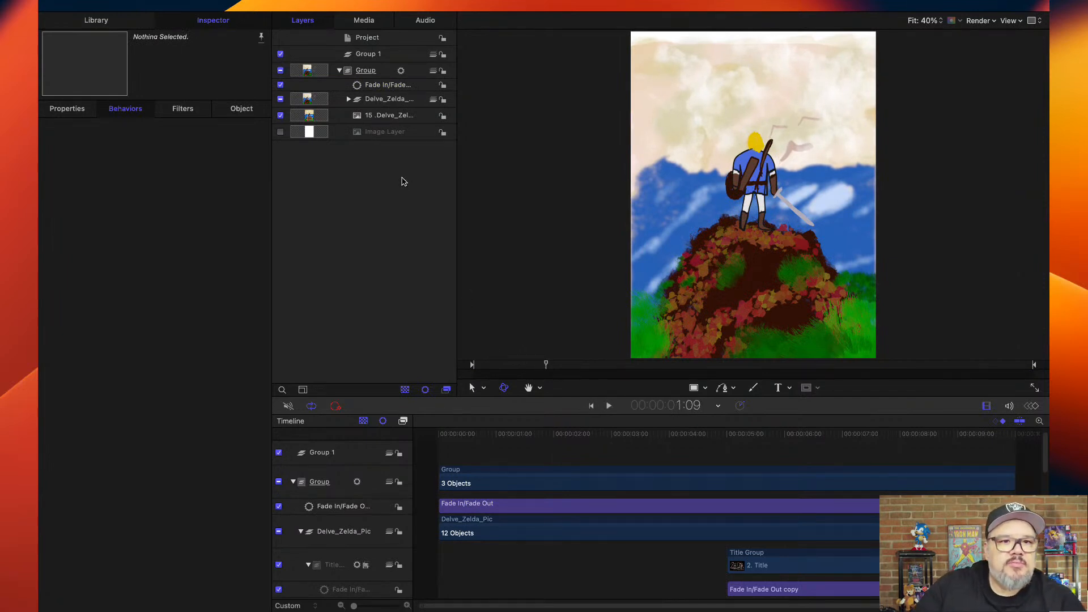
click(385, 86)
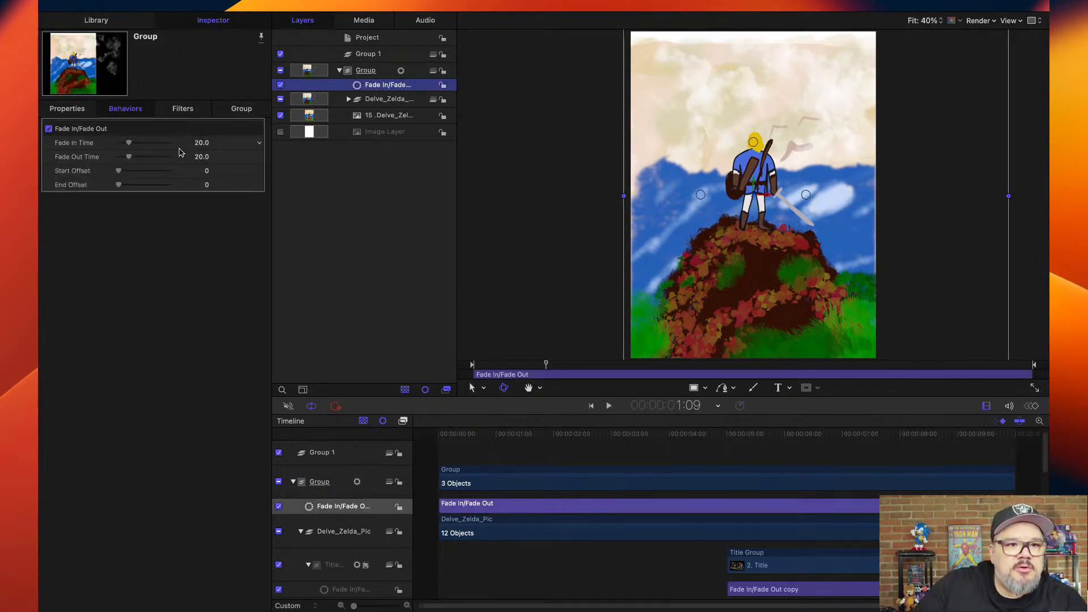
drag(128, 144, 137, 160)
Play the whole animation from the first frame and scrub back through the opening fade-in.
drag(517, 437, 428, 436)
key(space)
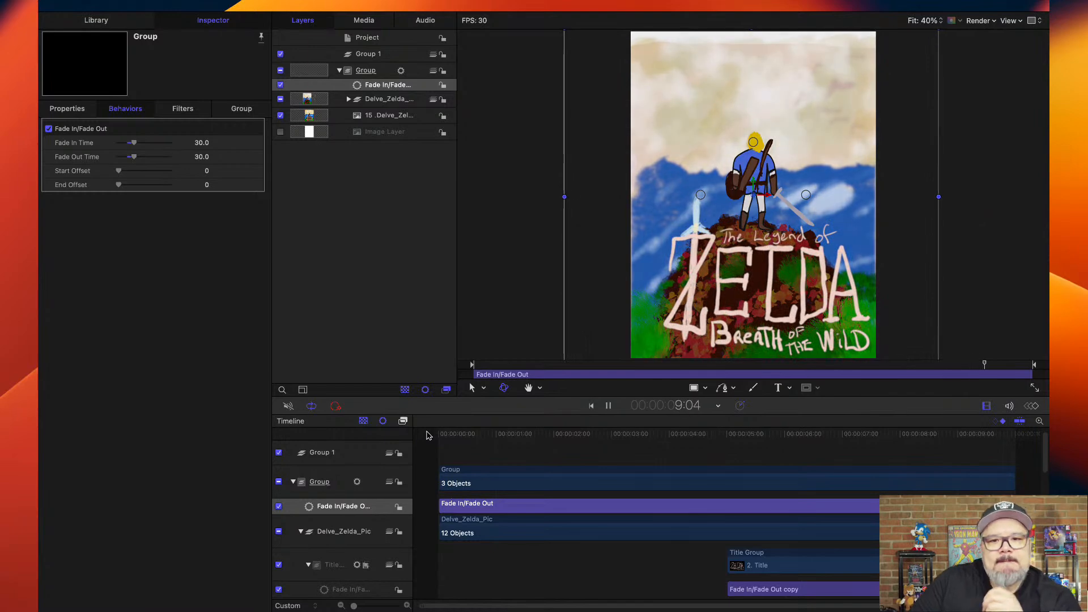
key(space)
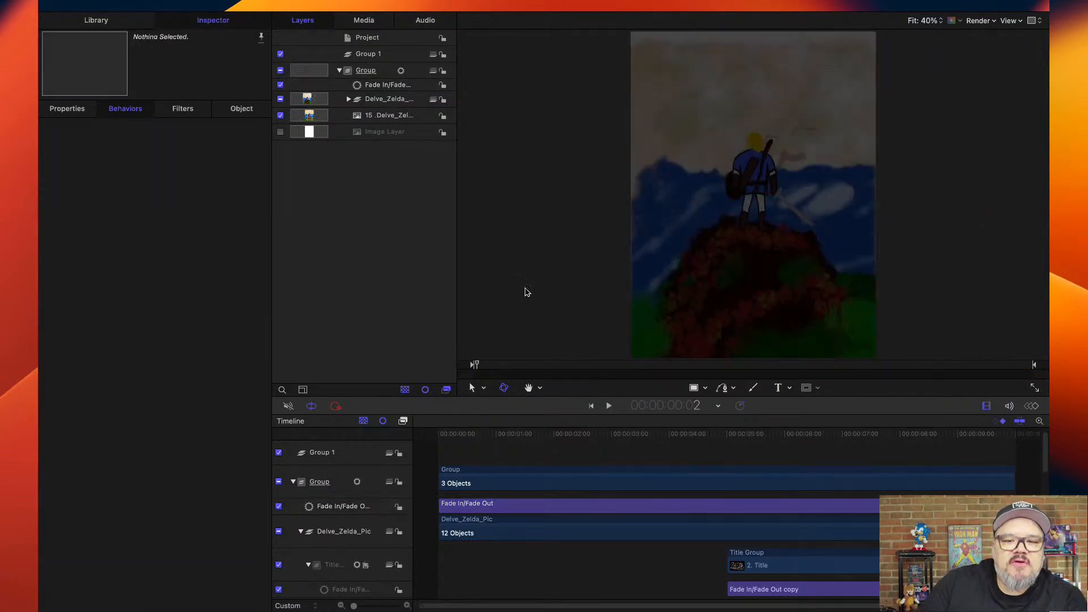
click(502, 432)
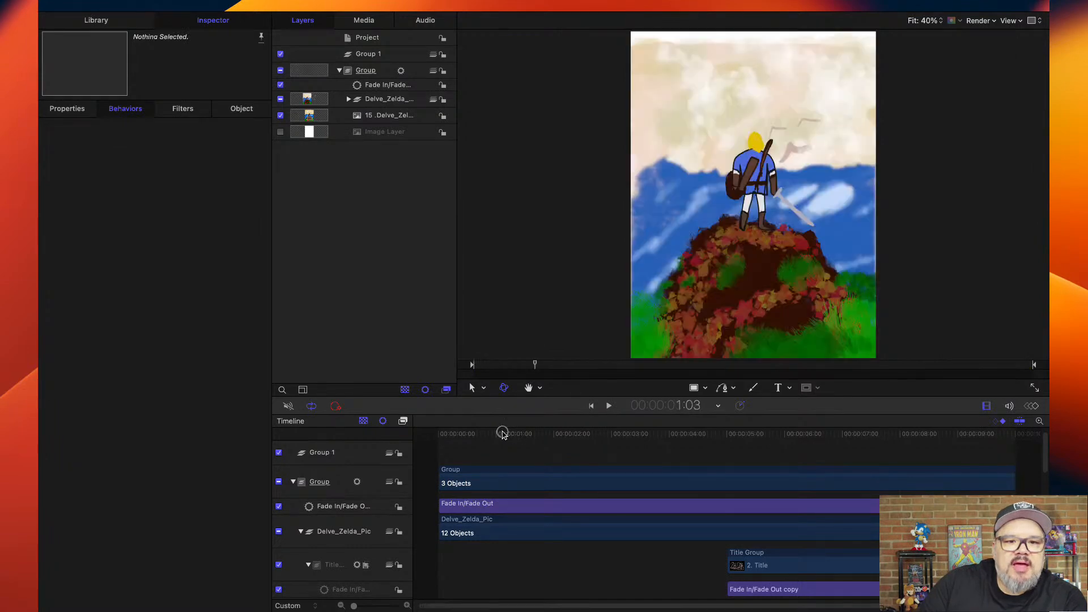
drag(500, 442, 432, 439)
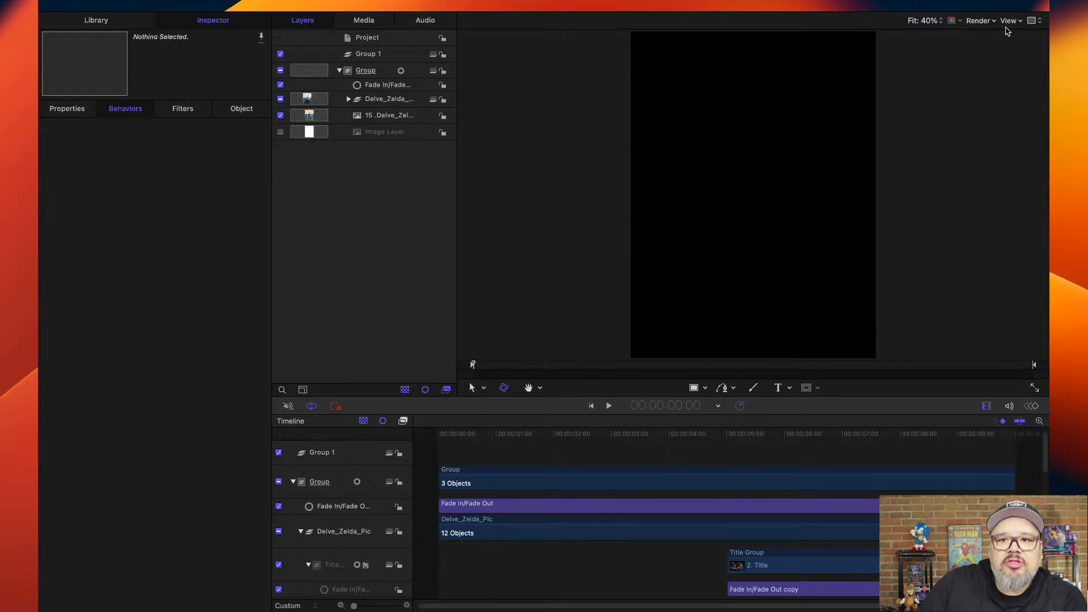
key(super+Tab)
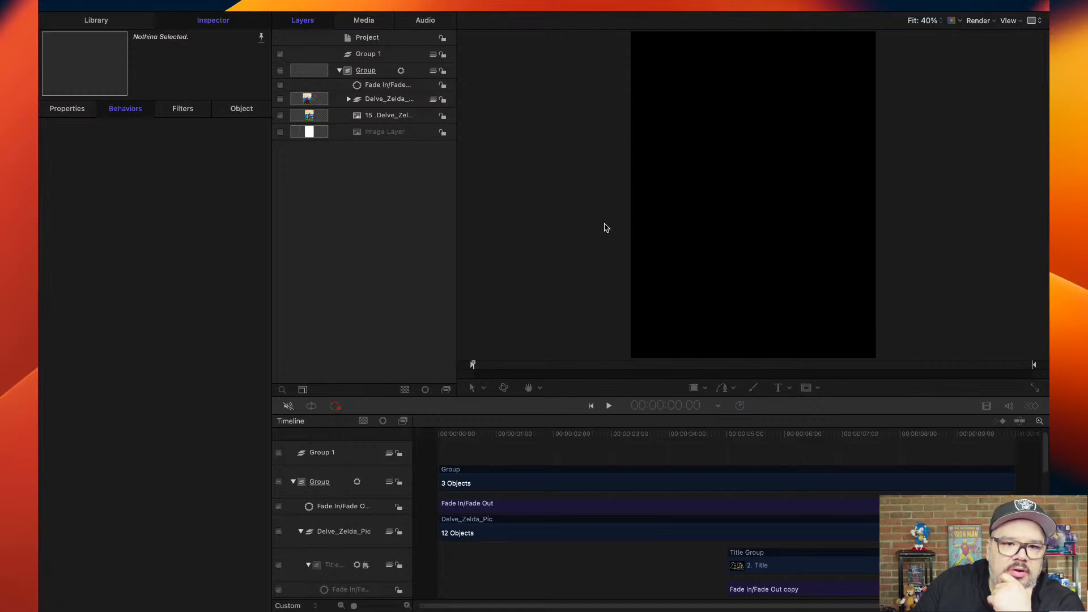
click(831, 389)
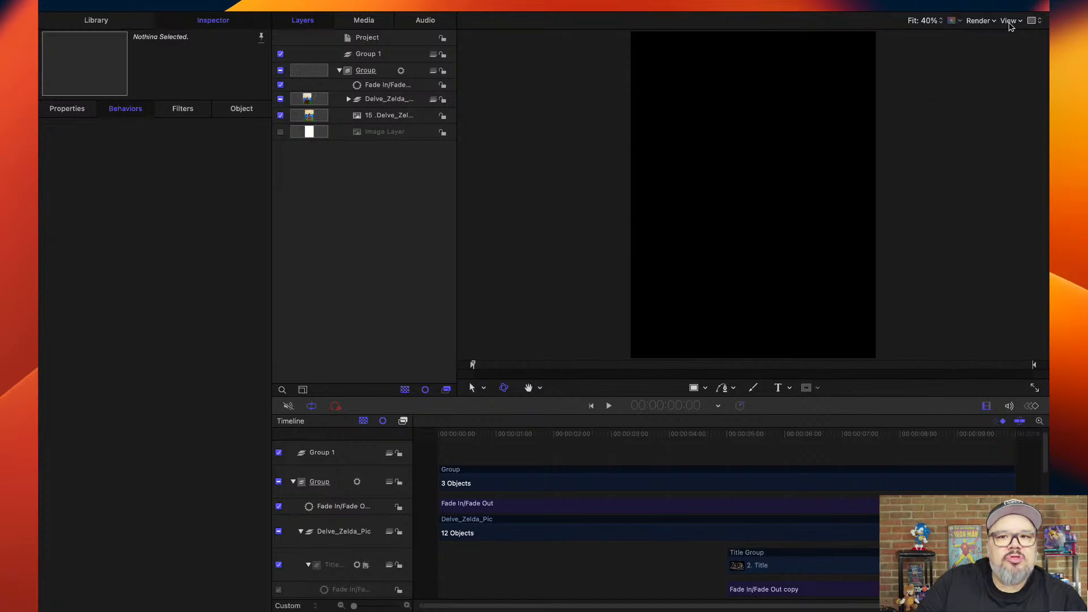
key(super+Tab)
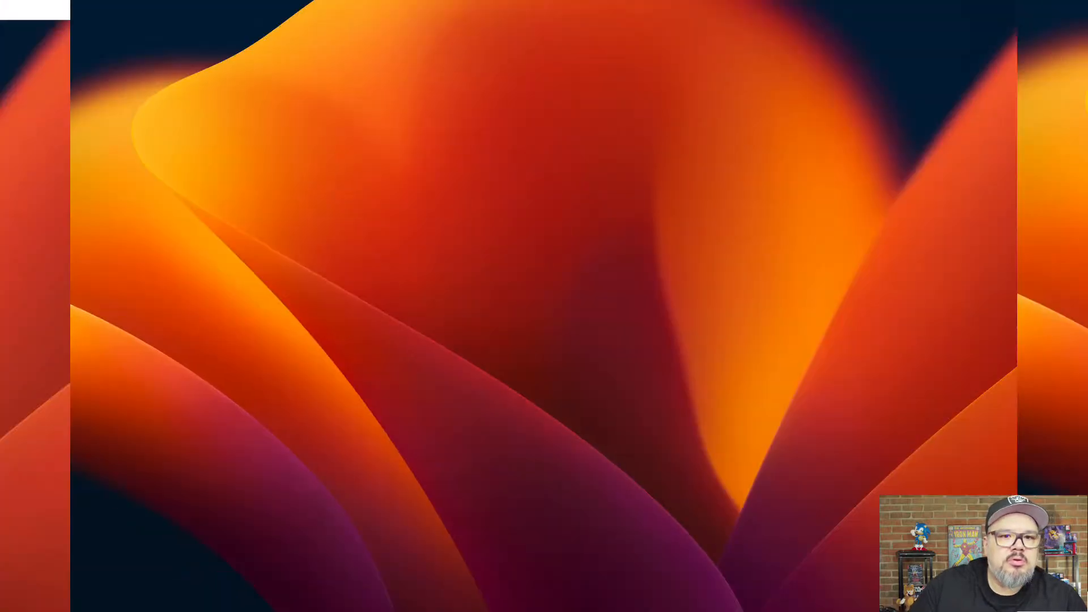
click(555, 42)
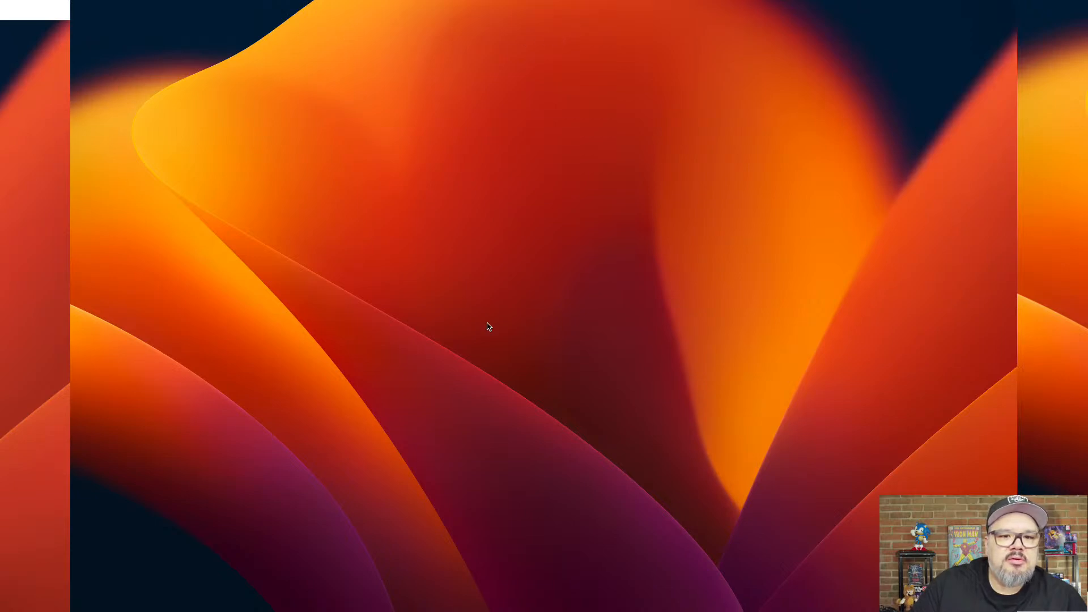
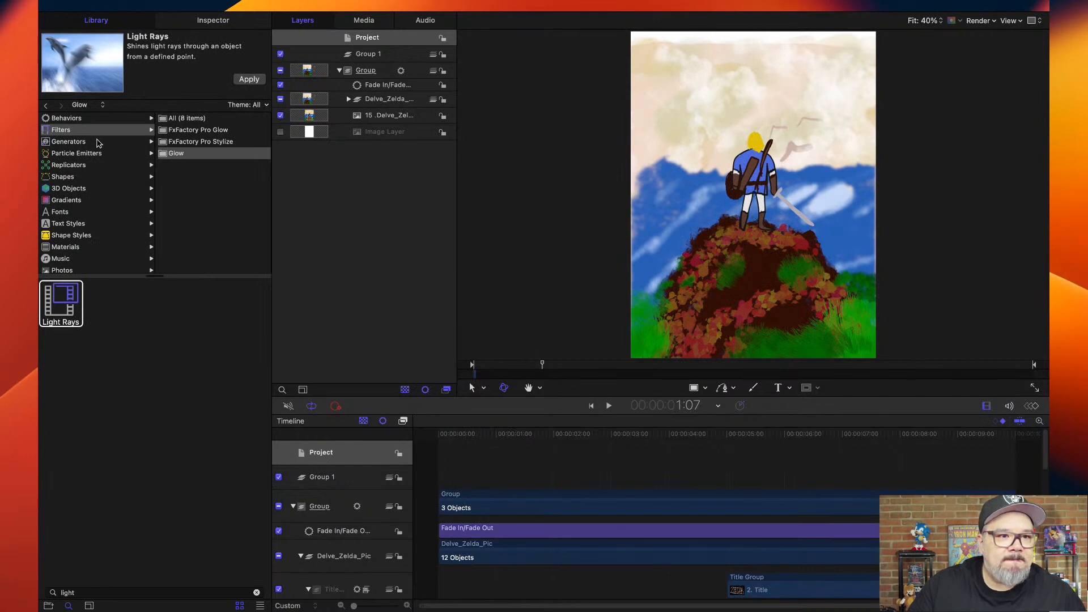
Search the library for "birds" and preview the Birds emitter in the Abstract category of the particle emitters.
click(89, 165)
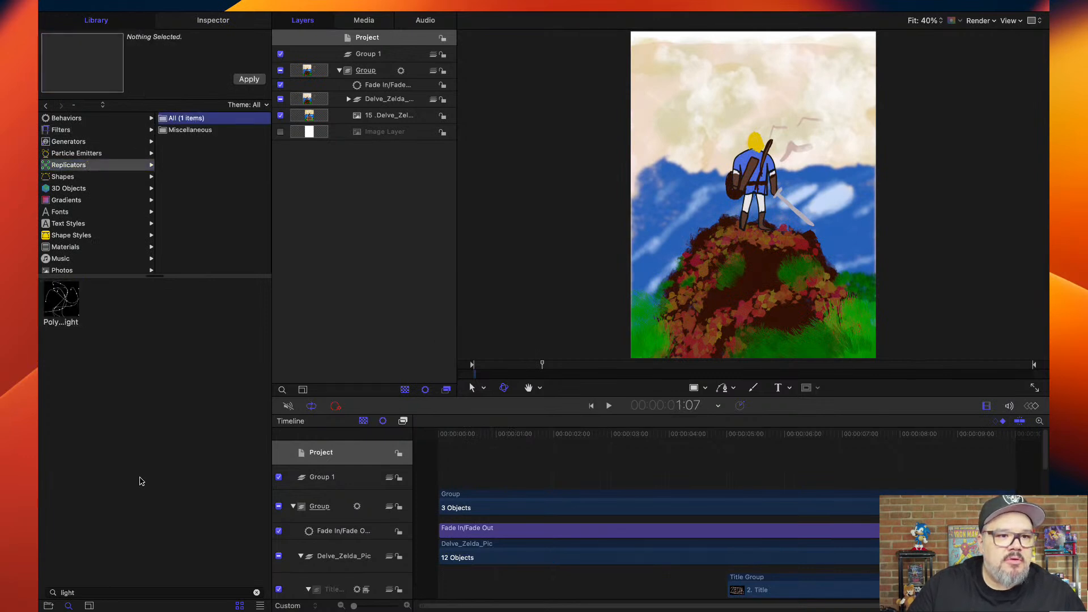
click(141, 593)
text(birds)
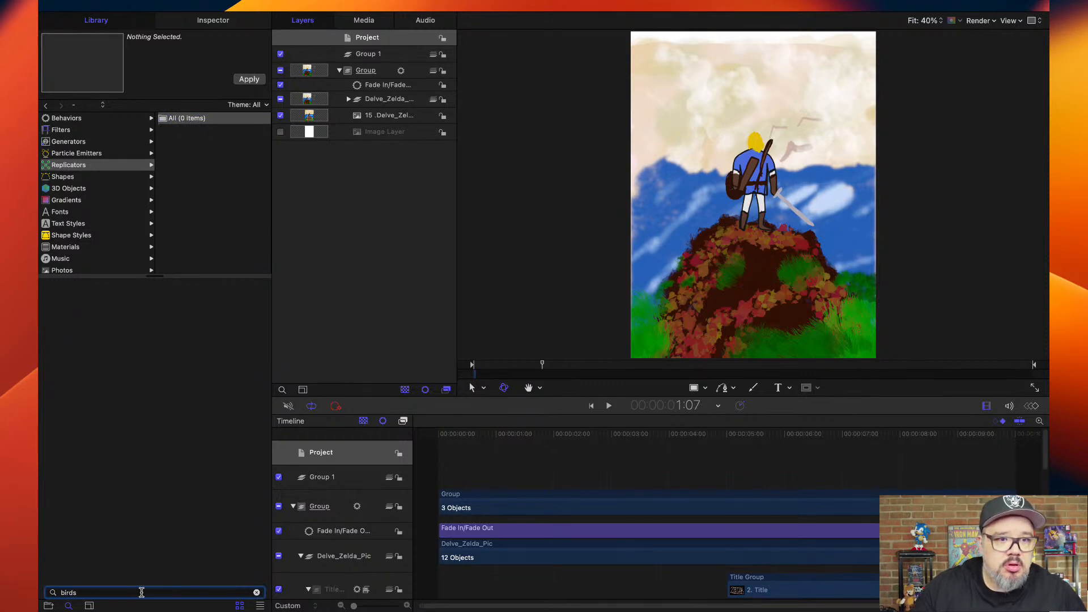
click(80, 188)
click(78, 204)
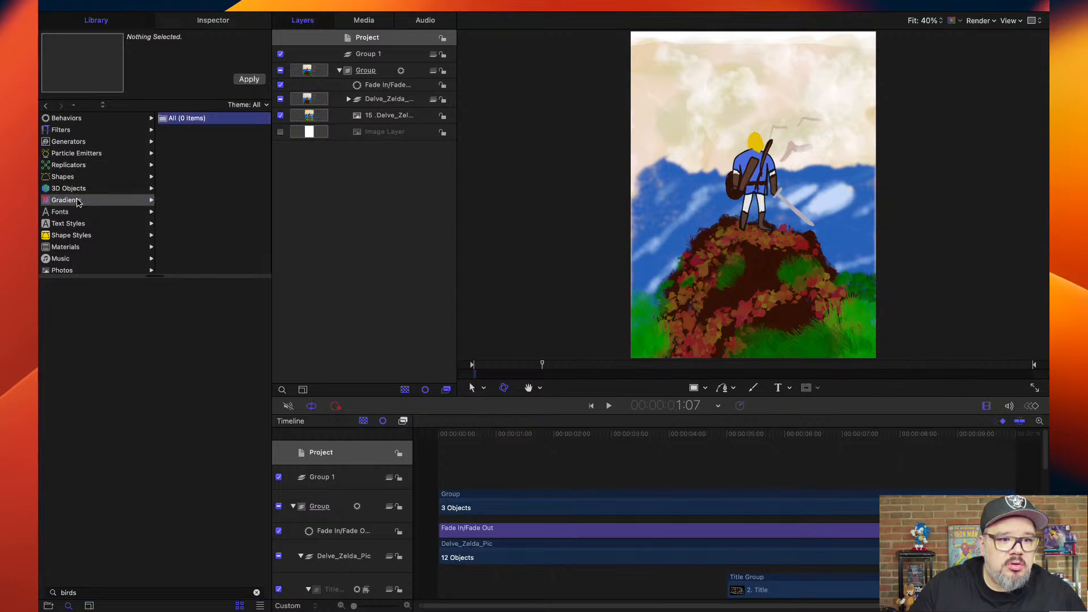
click(77, 153)
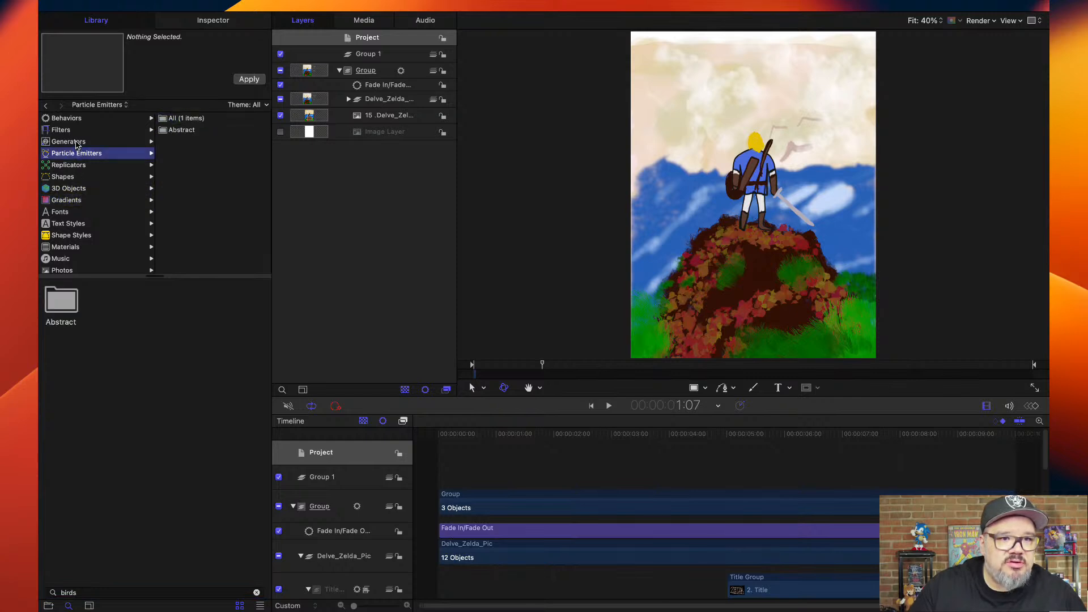
click(78, 142)
click(95, 154)
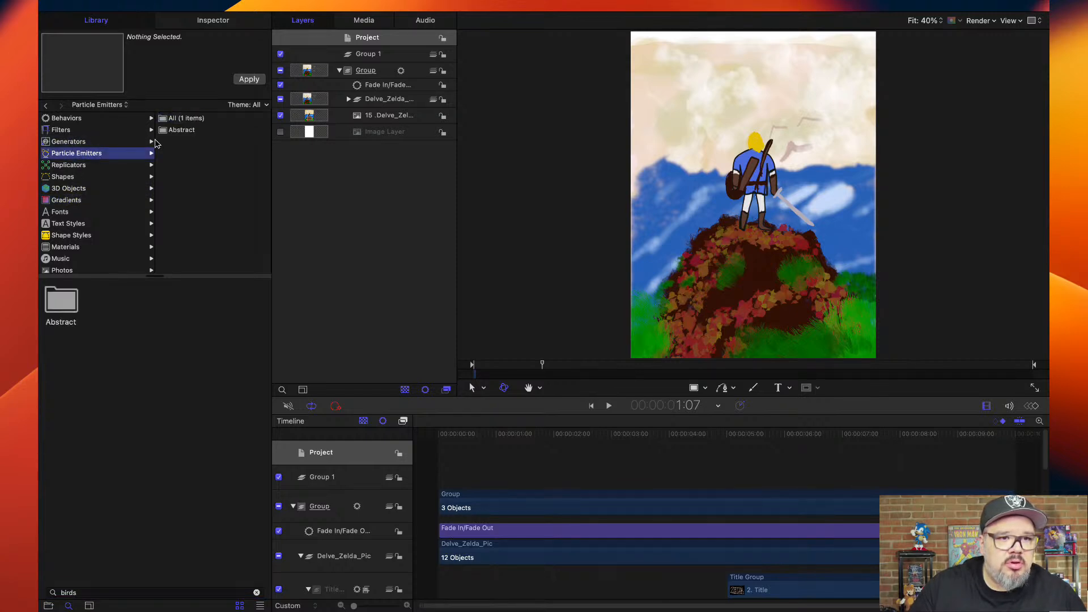
click(172, 132)
click(67, 305)
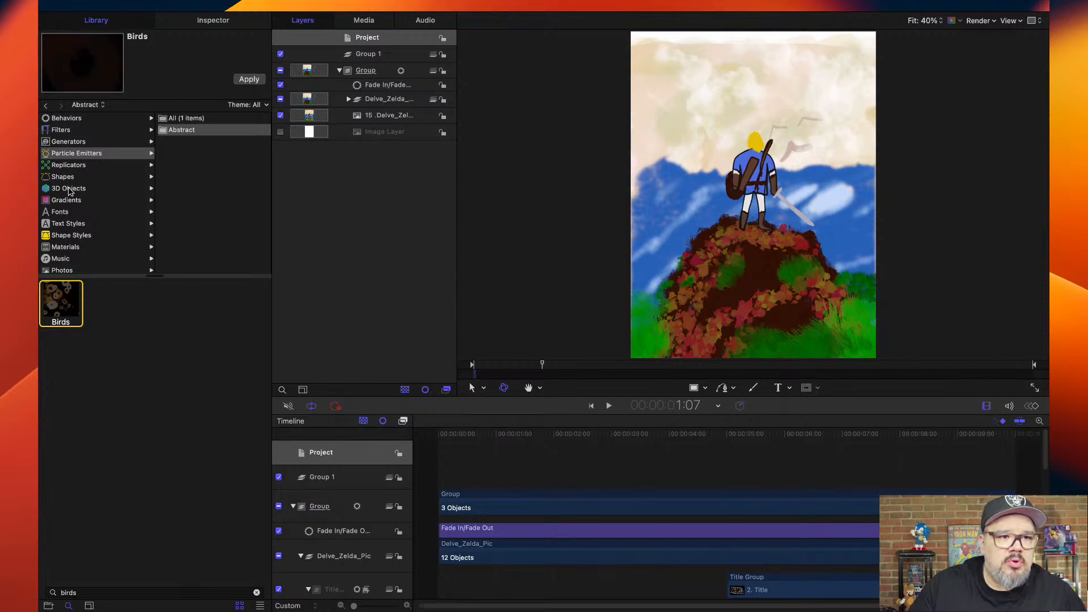
Preview Birds02.mov and Birds among the library's Content results and add the Birds item to Group 1.
scroll(70, 237, down, 1)
scroll(70, 236, down, 2)
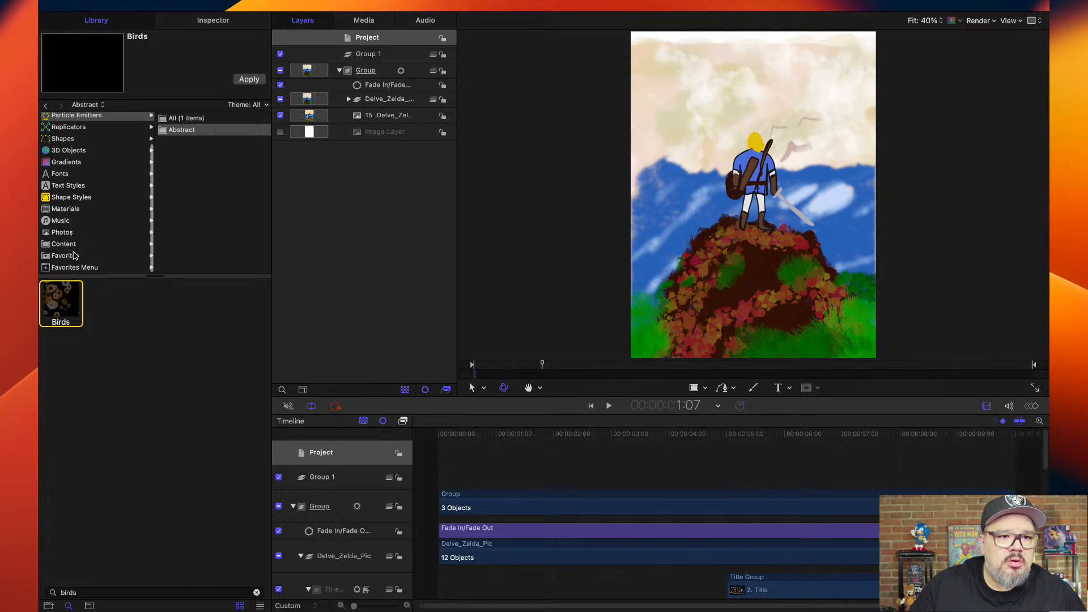
click(73, 244)
click(115, 302)
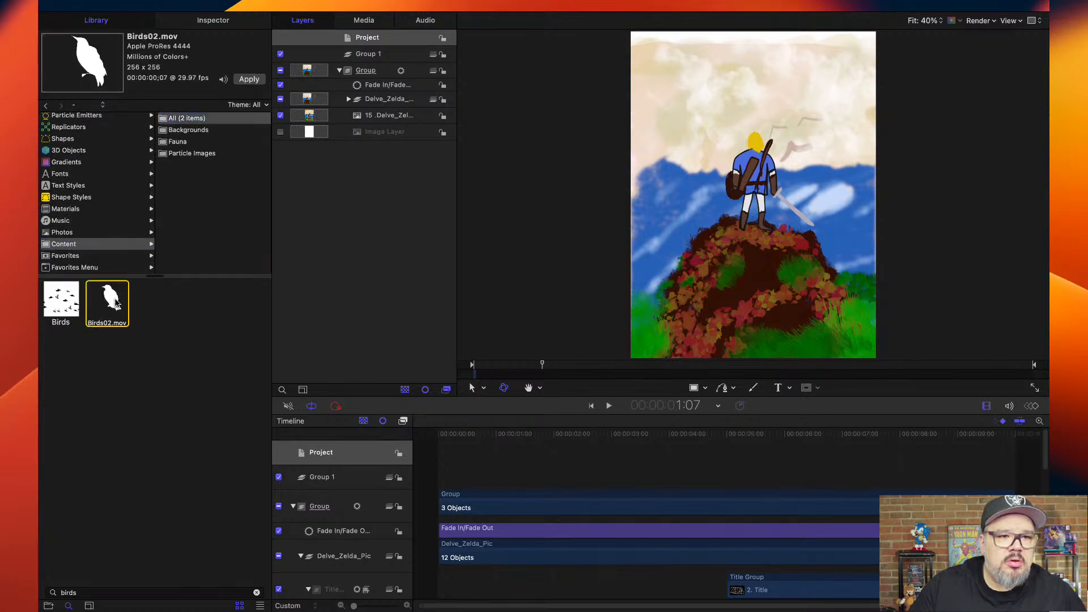
click(68, 306)
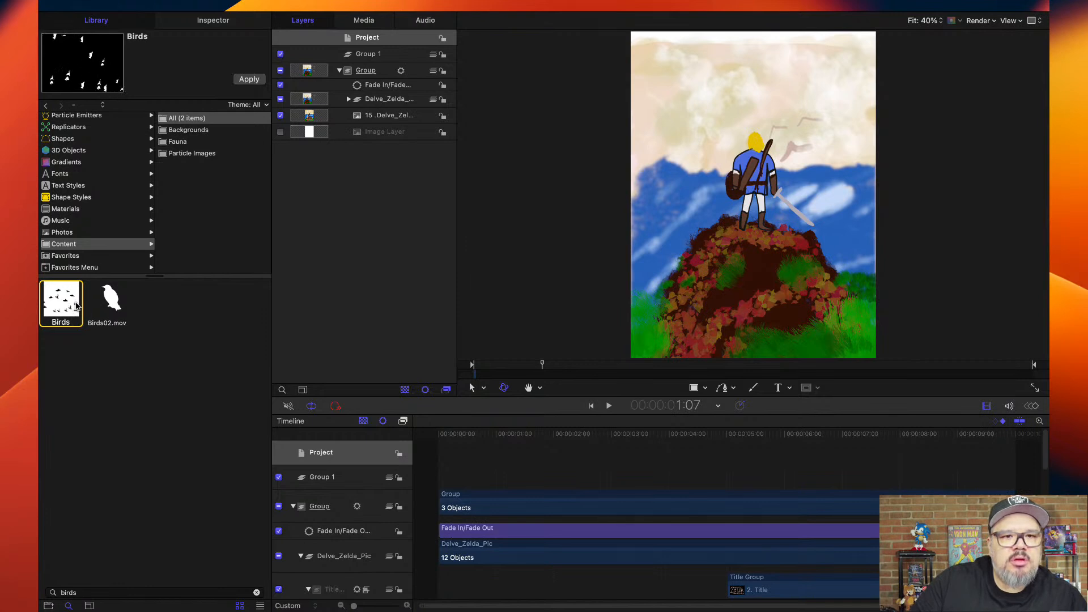
drag(70, 303, 378, 59)
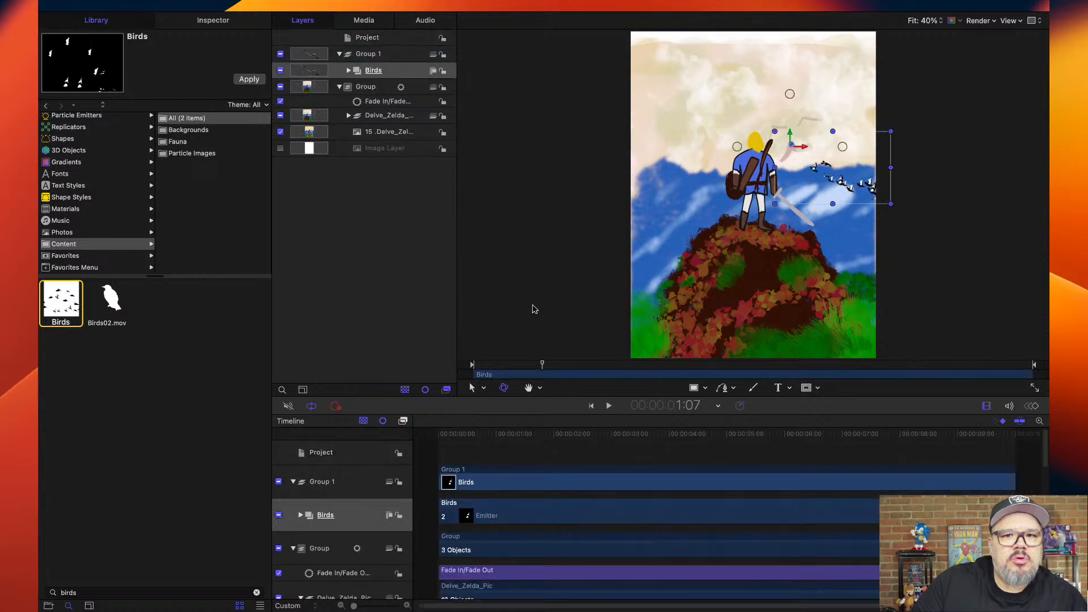
Play the animation from the first frame to check how the added birds fly across the poster.
drag(517, 437, 437, 434)
key(space)
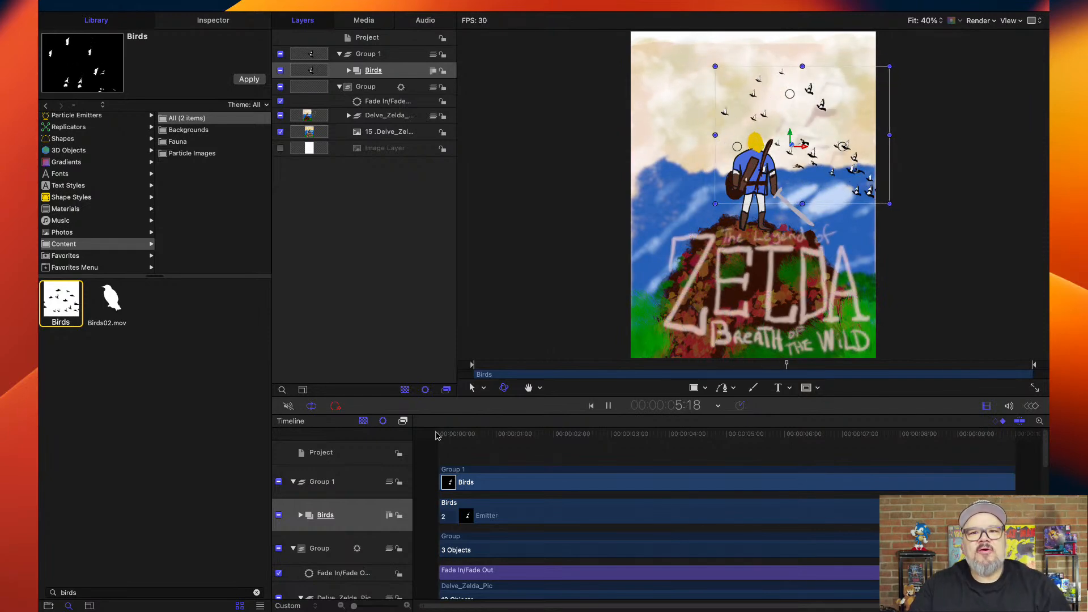
key(space)
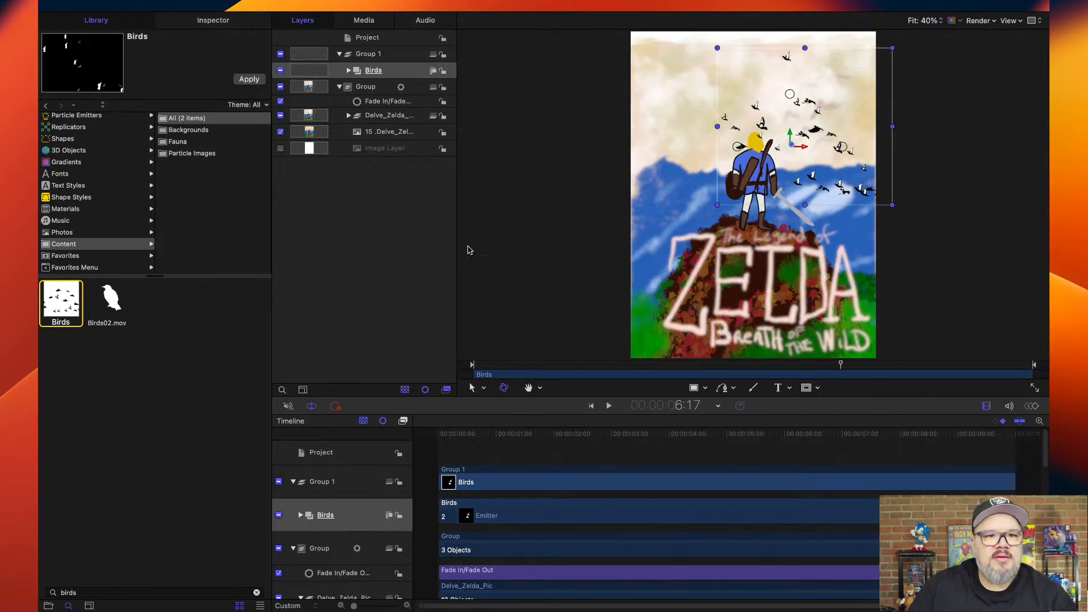
Trim the start of Birds to about 3.5 seconds and shift the flock up and left in the sky around Link's head.
click(349, 71)
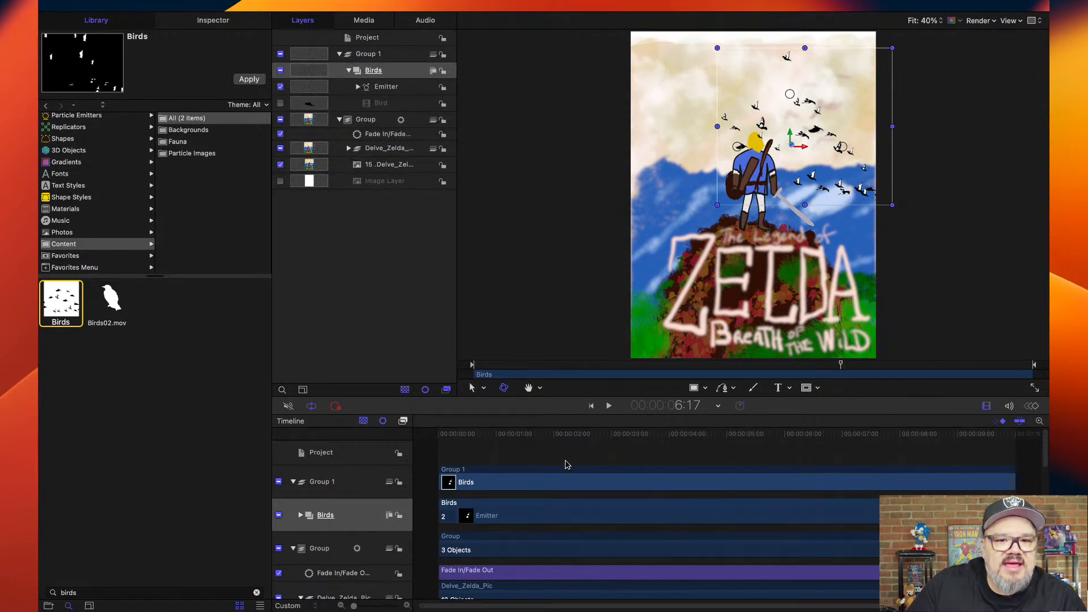
drag(443, 482, 641, 475)
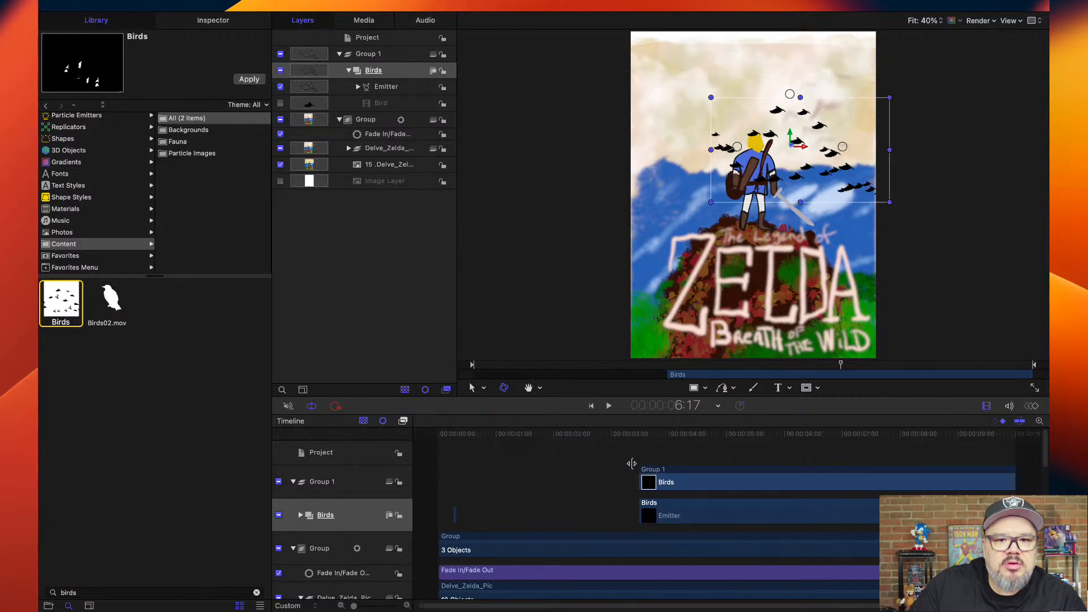
click(636, 437)
drag(636, 437, 853, 434)
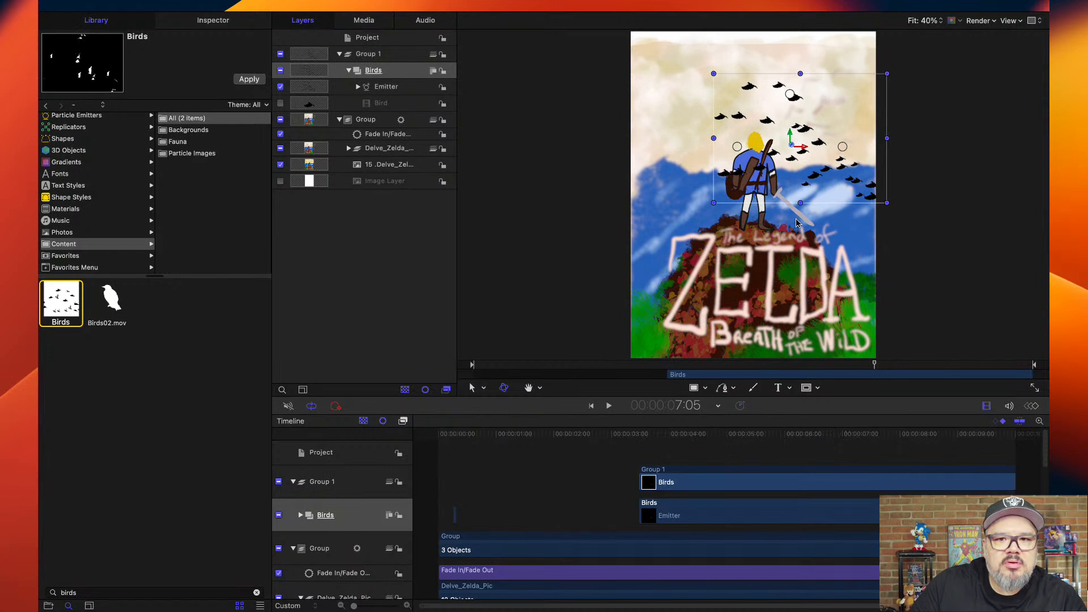
drag(804, 143, 759, 117)
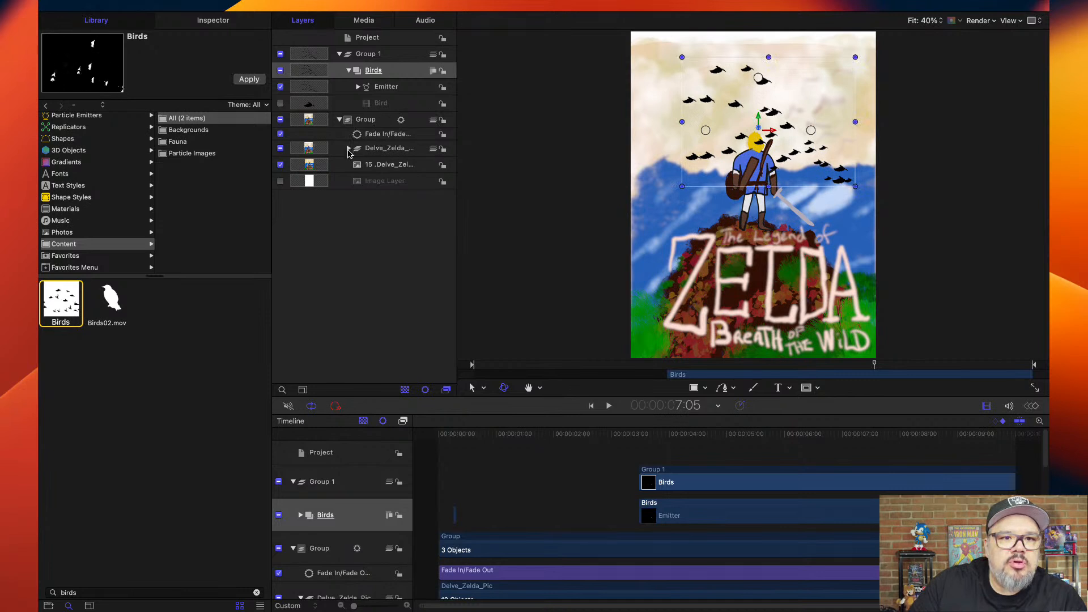
Expand the Delve_Zelda_Pic layers and try to move Birds directly among them, just above Clouds.
click(339, 120)
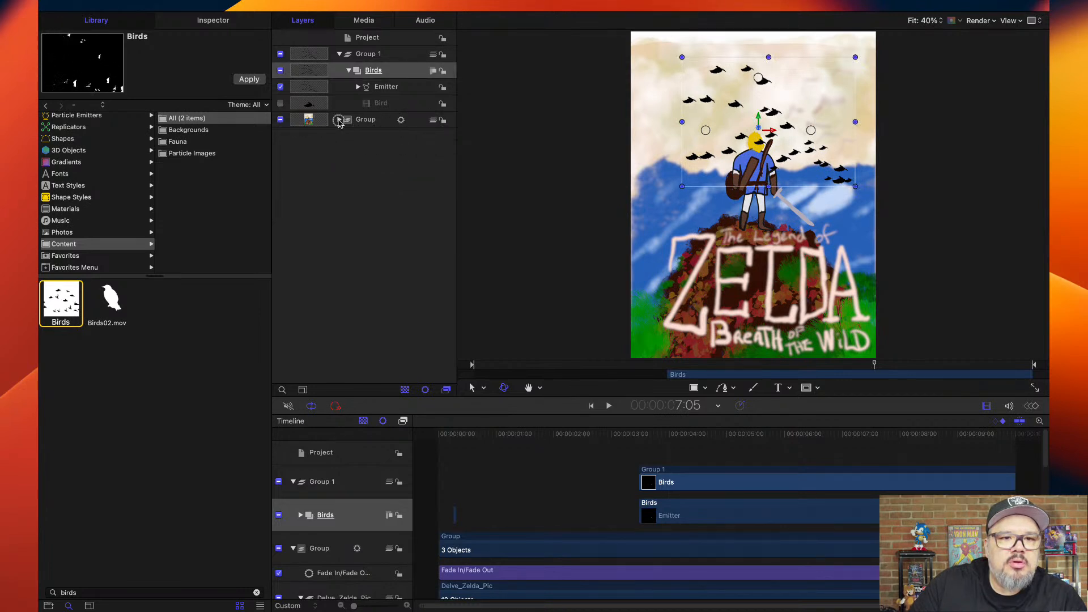
click(339, 121)
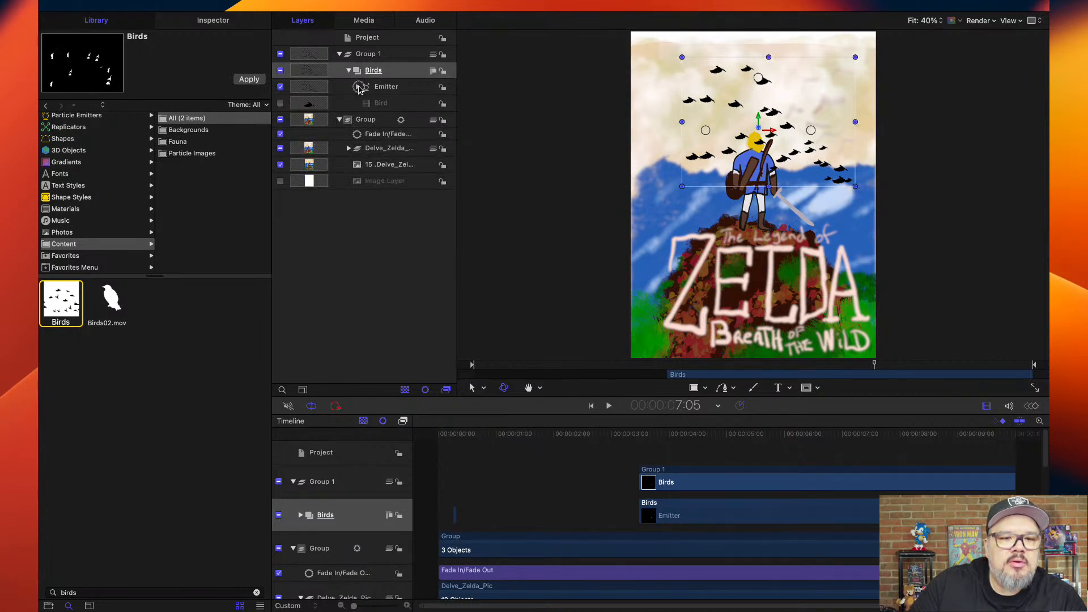
click(358, 87)
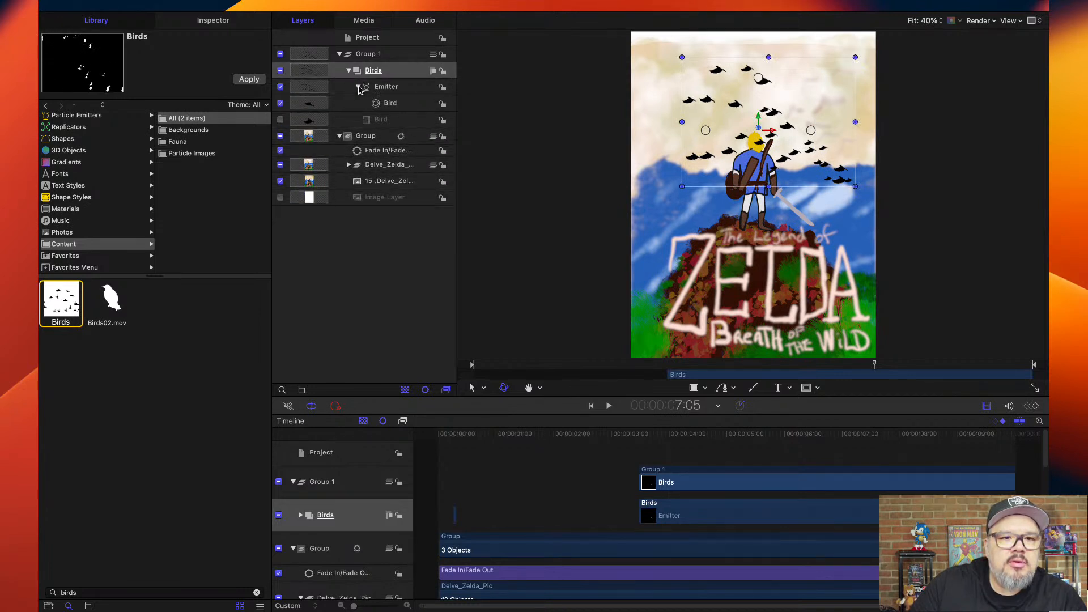
click(349, 165)
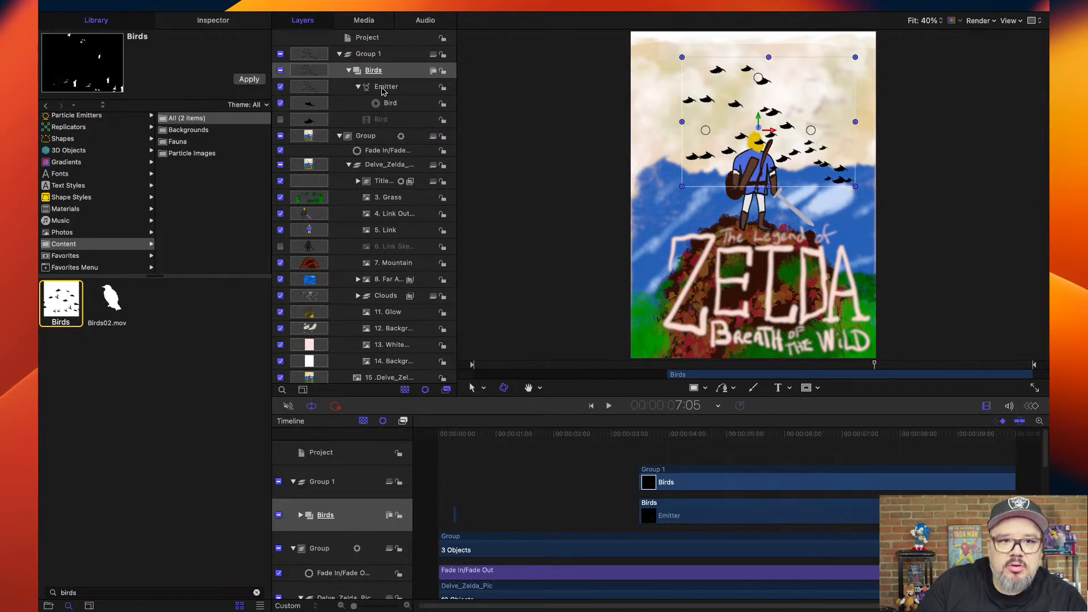
click(349, 71)
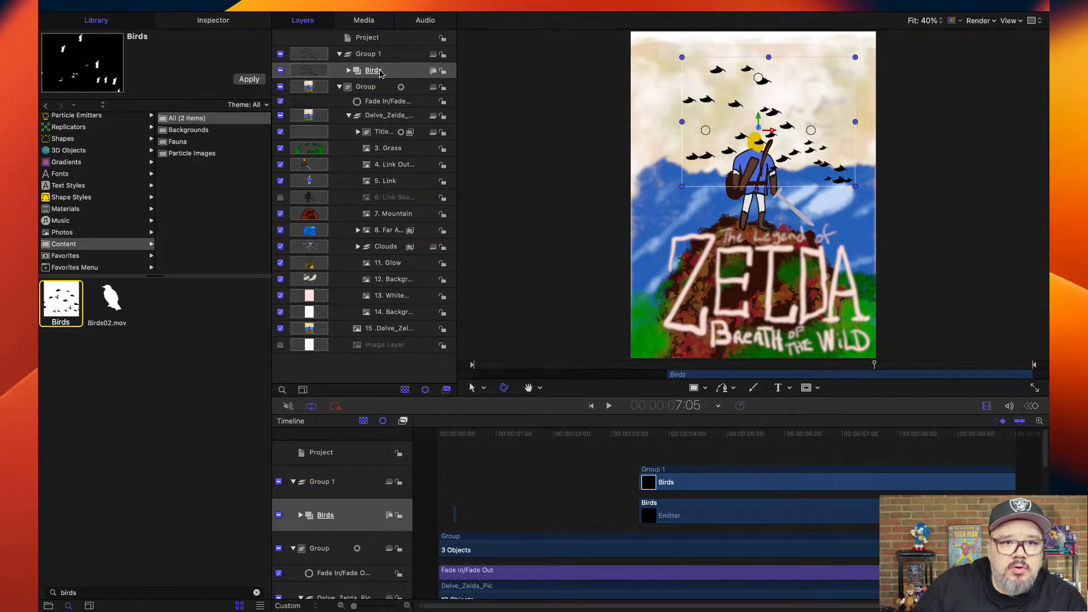
drag(374, 73, 384, 239)
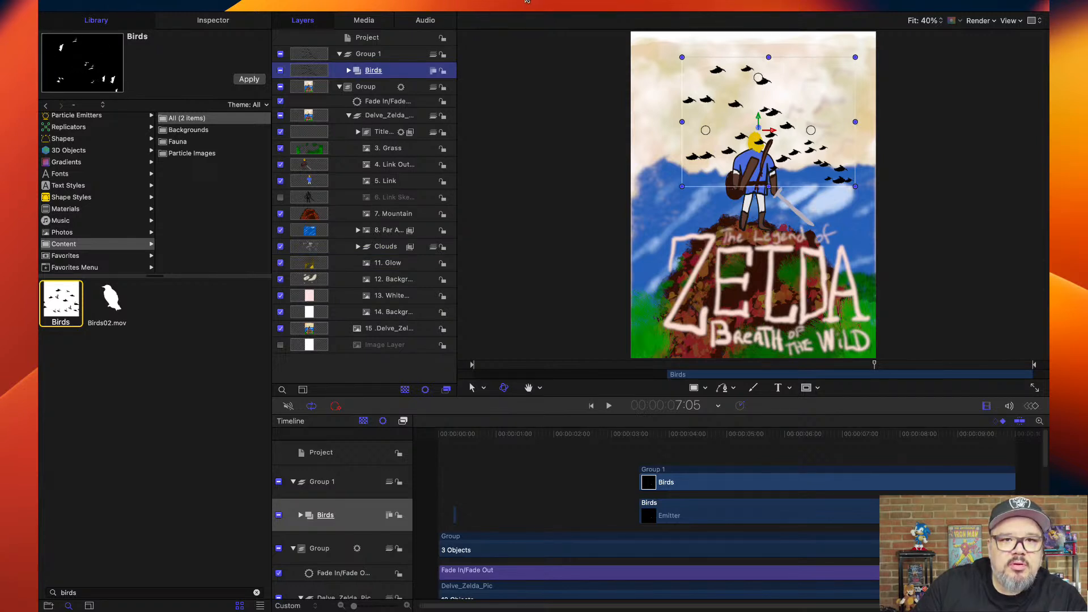
Create a new group inside Group 1, place Birds in it, and collapse the new group.
key(super+shift+n)
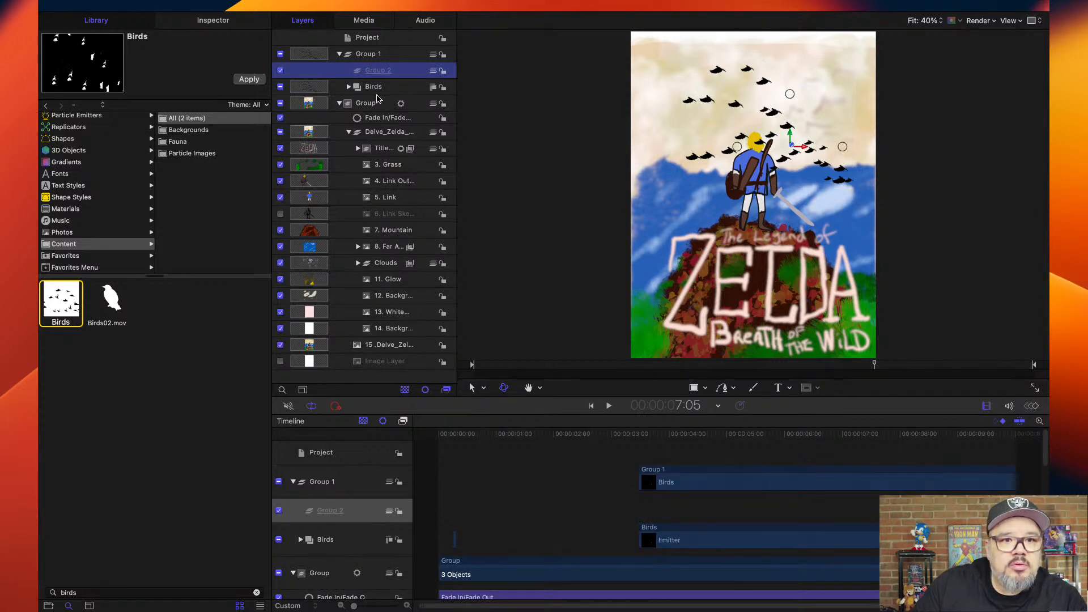
drag(372, 93, 376, 75)
click(349, 71)
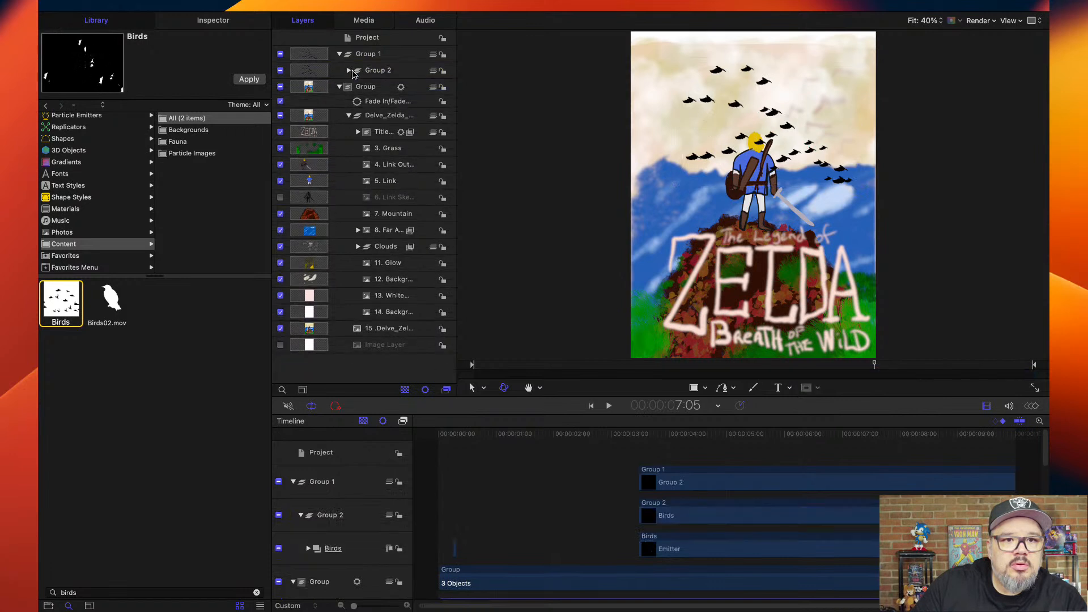
Move Group 2 into the main Group above Delve_Zelda_Pic and rename it as Birds Animated.
click(379, 72)
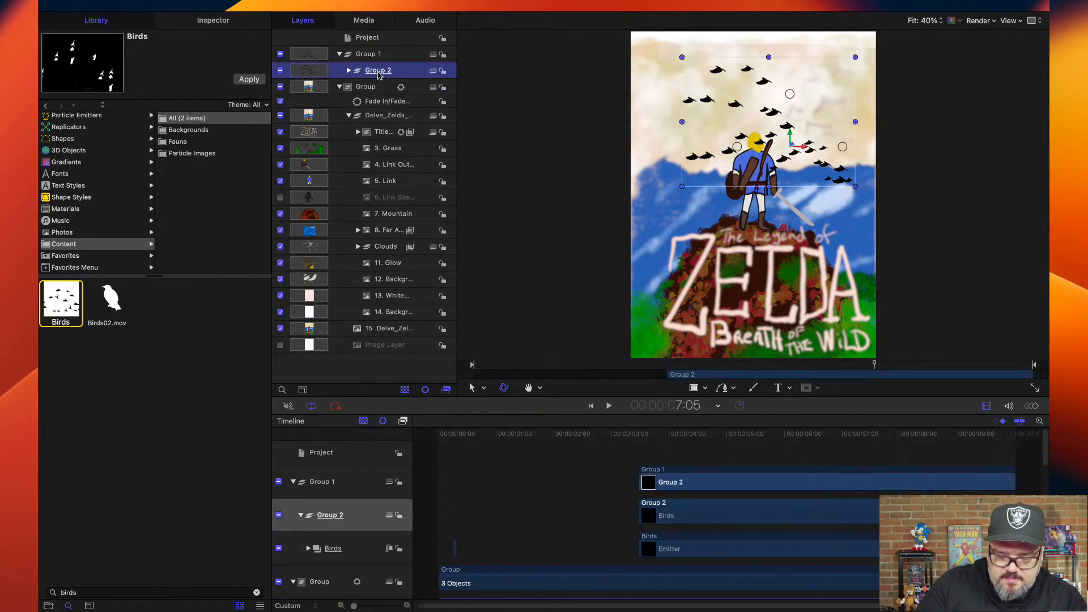
drag(378, 74, 375, 91)
double_click(381, 101)
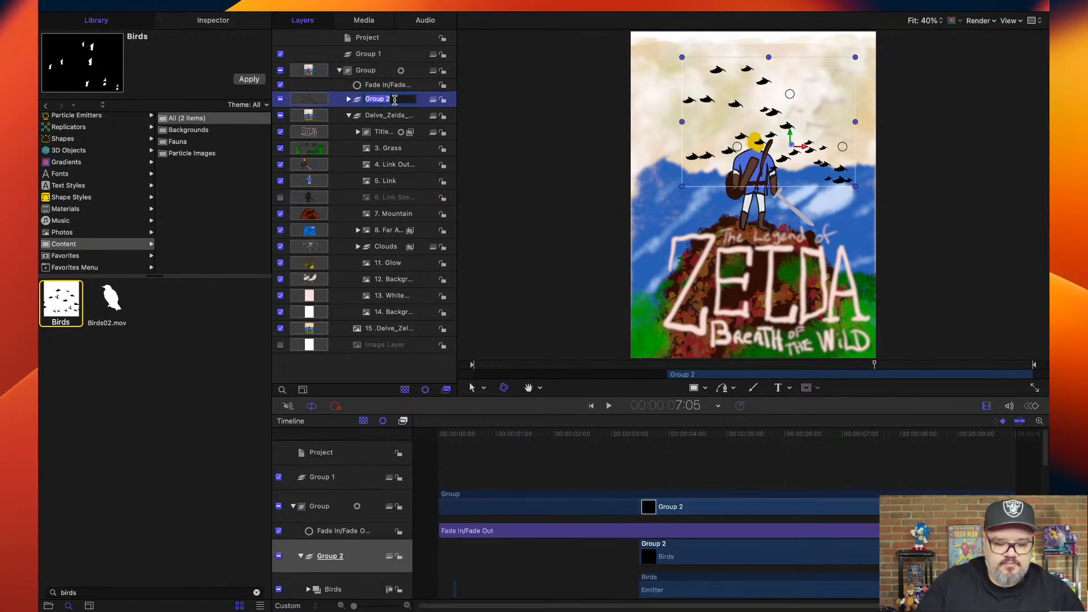
text(Birds Animated)
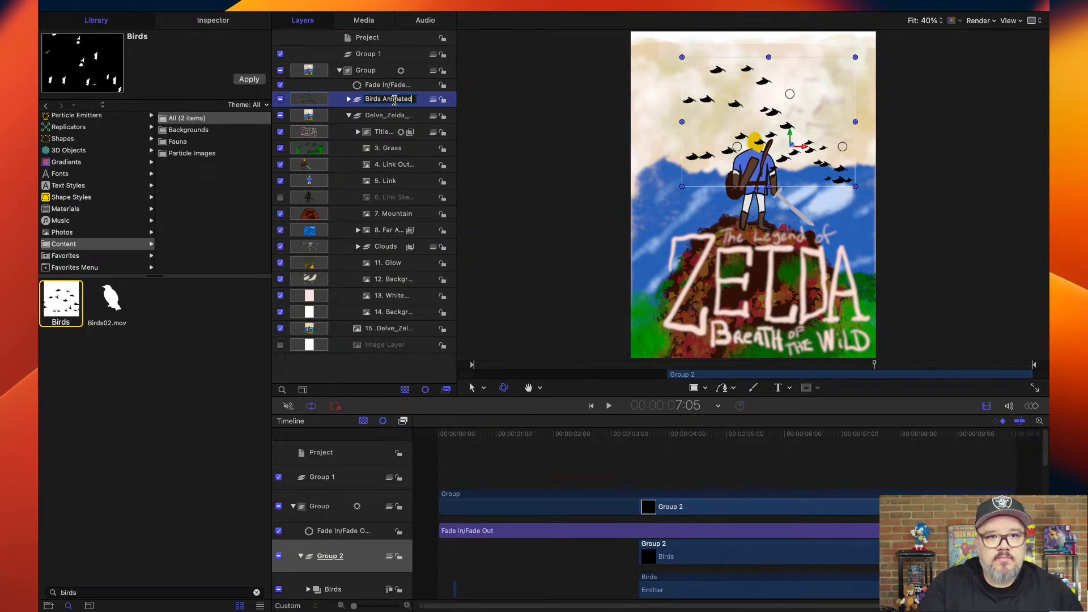
key(Return)
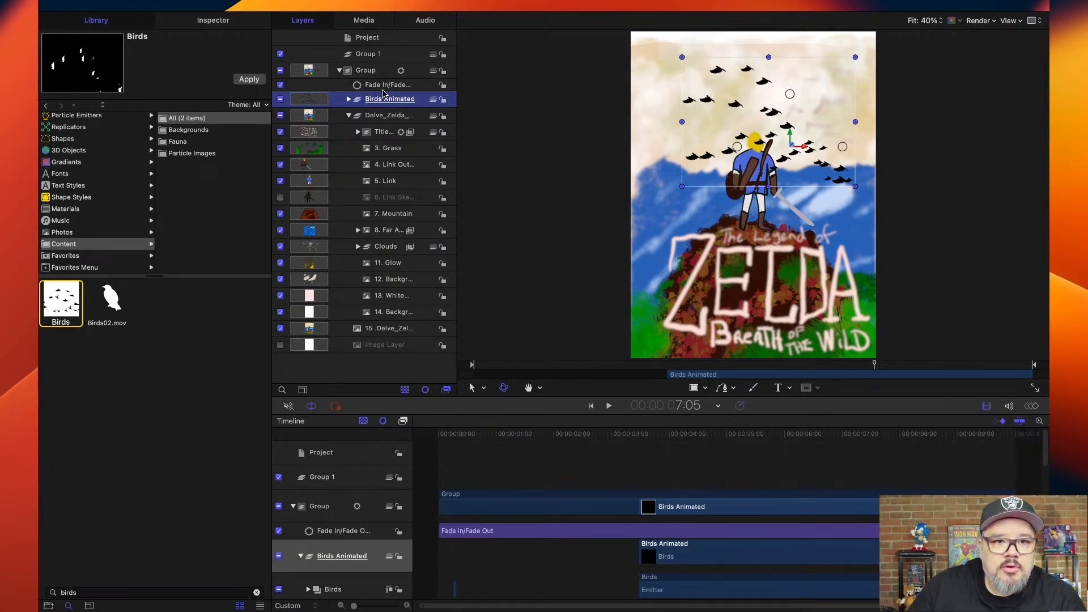
Try sending the Birds Animated group backward behind Delve_Zelda_Pic and bringing it forward again.
click(378, 102)
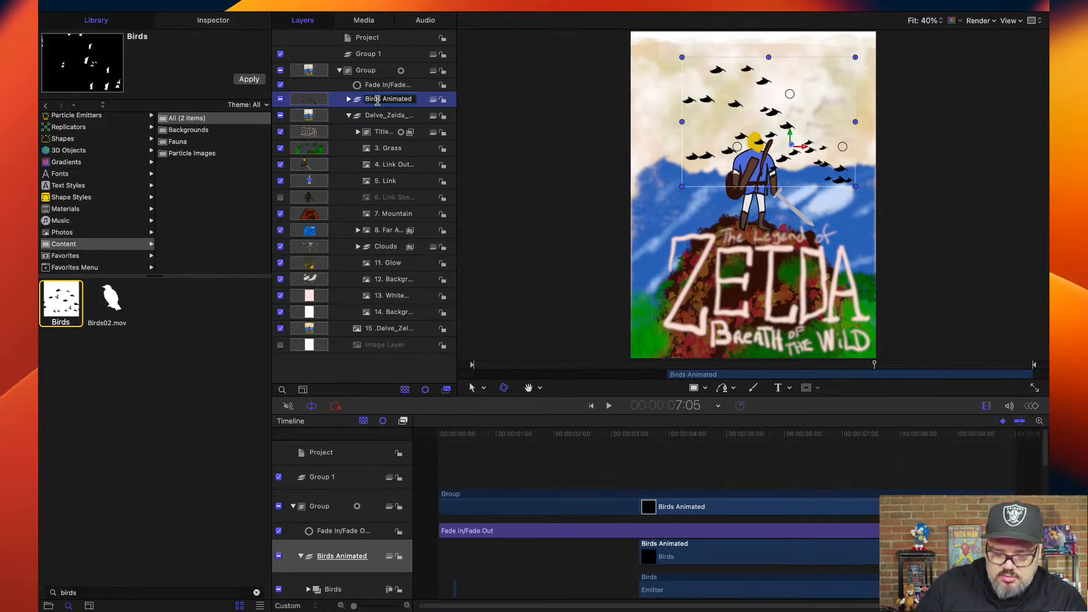
key(super+[)
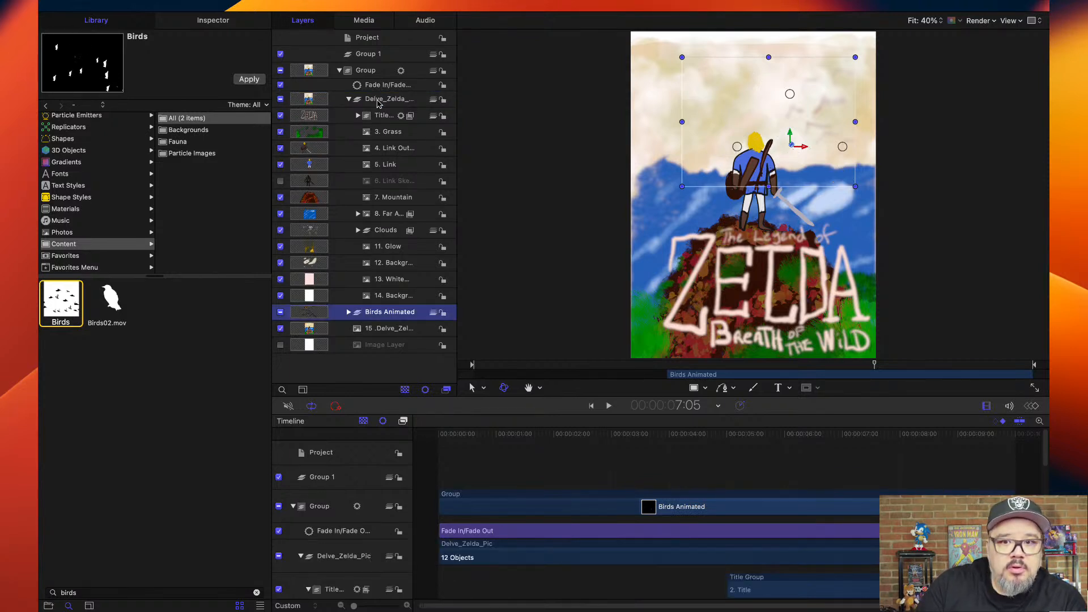
key(super+])
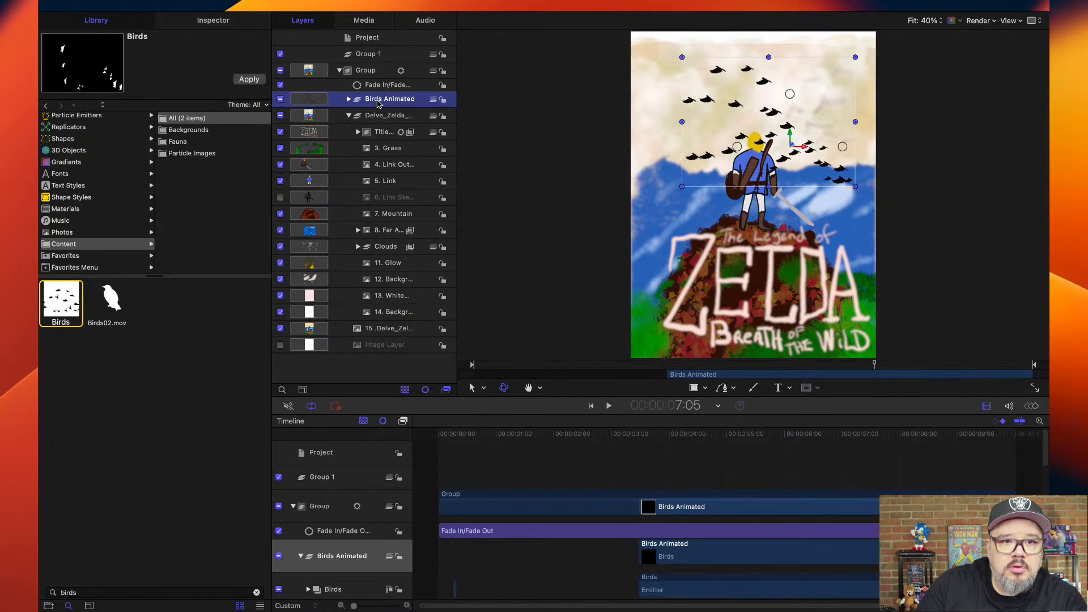
key(super+shift+[)
key(super+shift+])
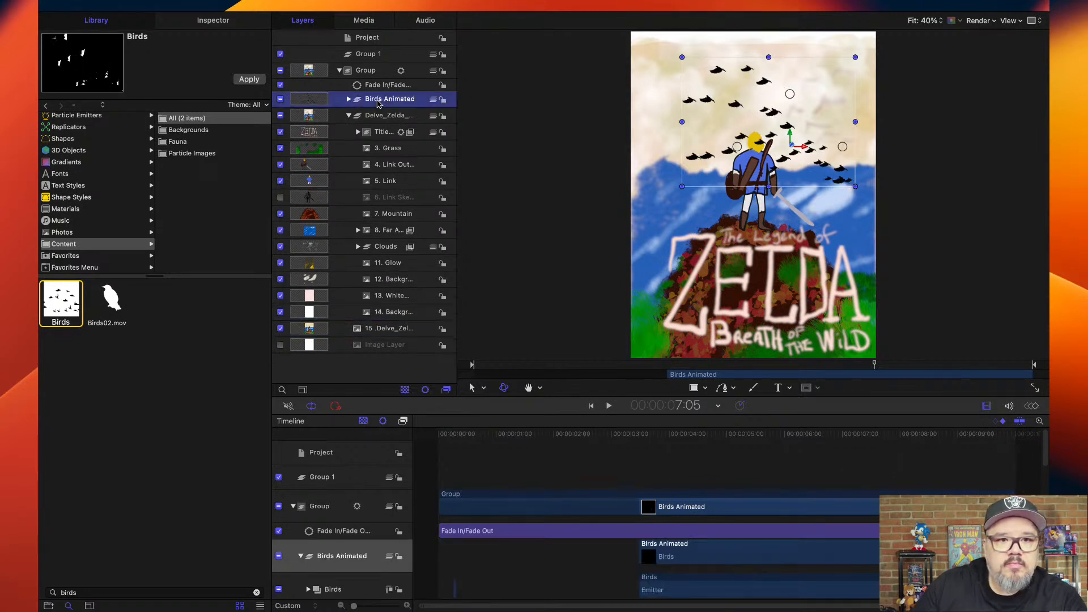
Move the Birds Animated group into the Clouds group above 10. Clouds, and widen the layer list to show full names.
drag(379, 104, 378, 257)
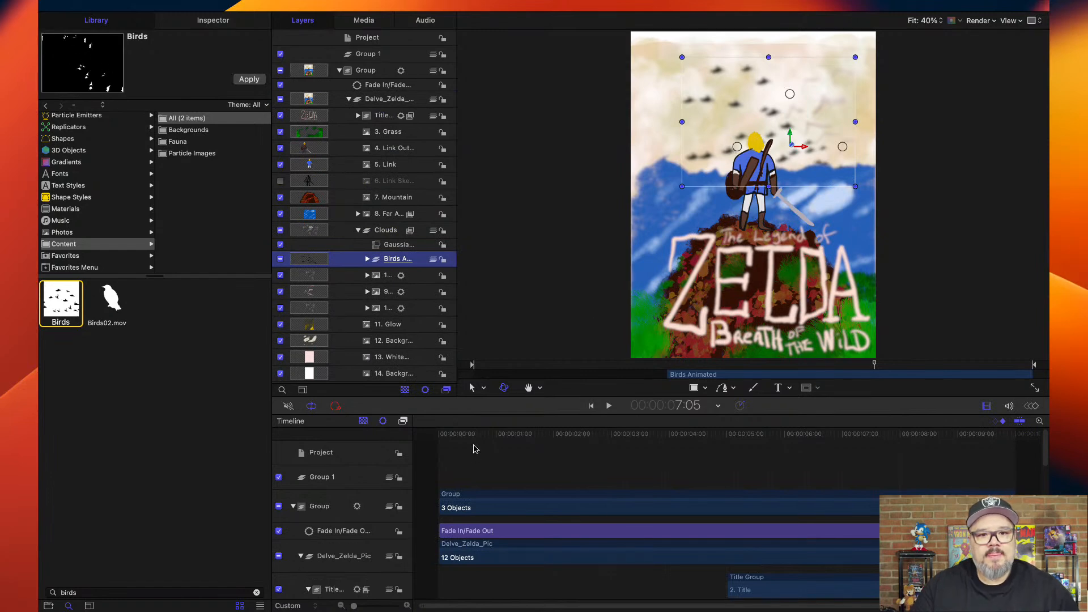
mouse_move(474, 440)
mouse_down()
mouse_move(432, 440)
mouse_move(470, 440)
mouse_up()
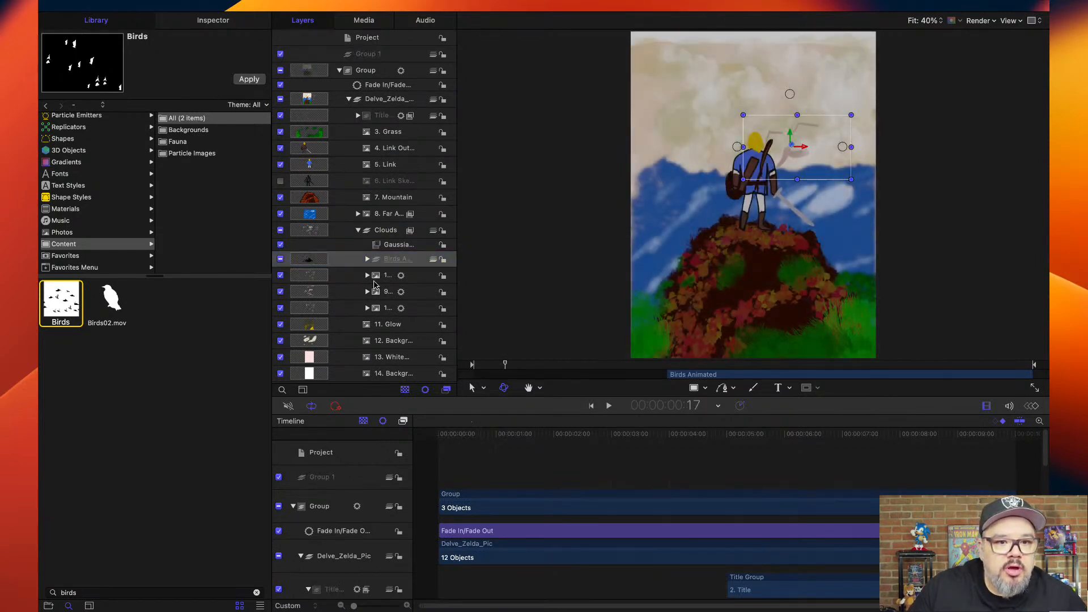
drag(458, 225, 571, 226)
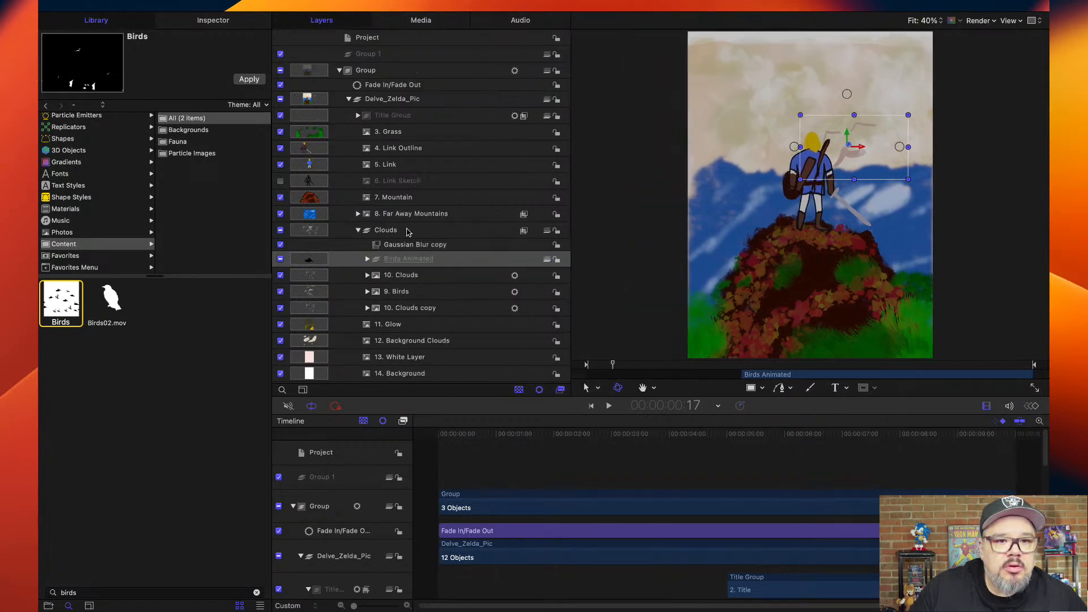
Check the contents of 10. Clouds and 8. Far Away Mountains, and collapse the Clouds group in the layer list.
scroll(407, 232, down, 2)
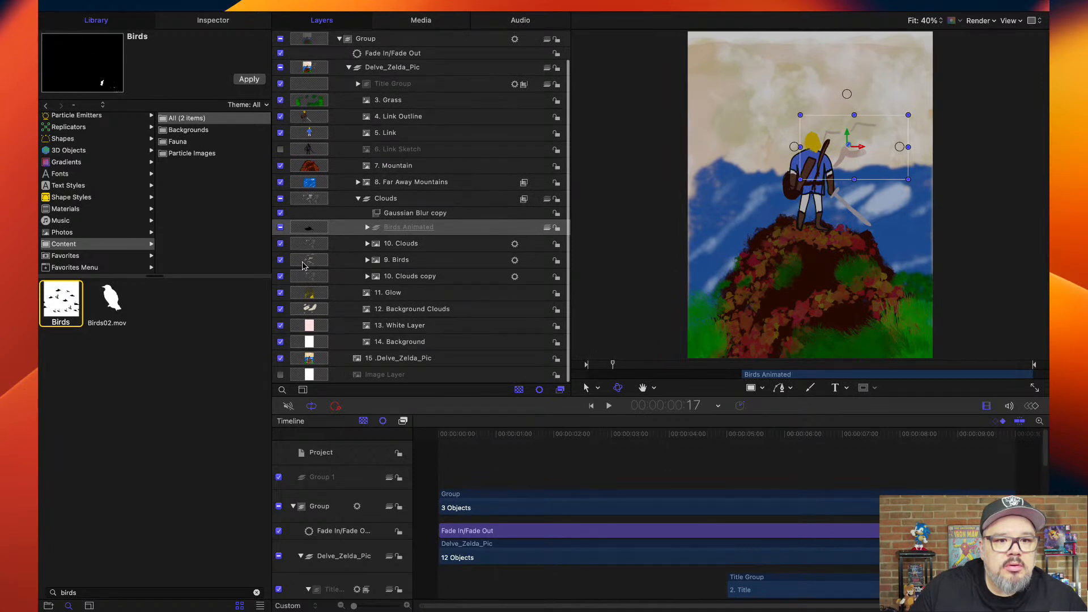
click(367, 243)
click(367, 243)
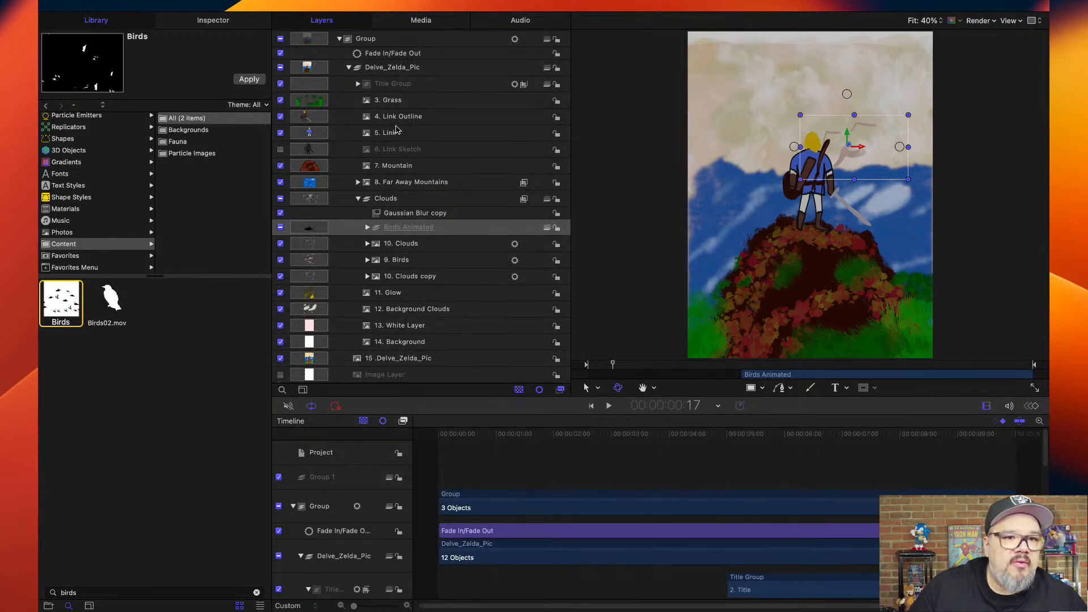
scroll(397, 134, up, 2)
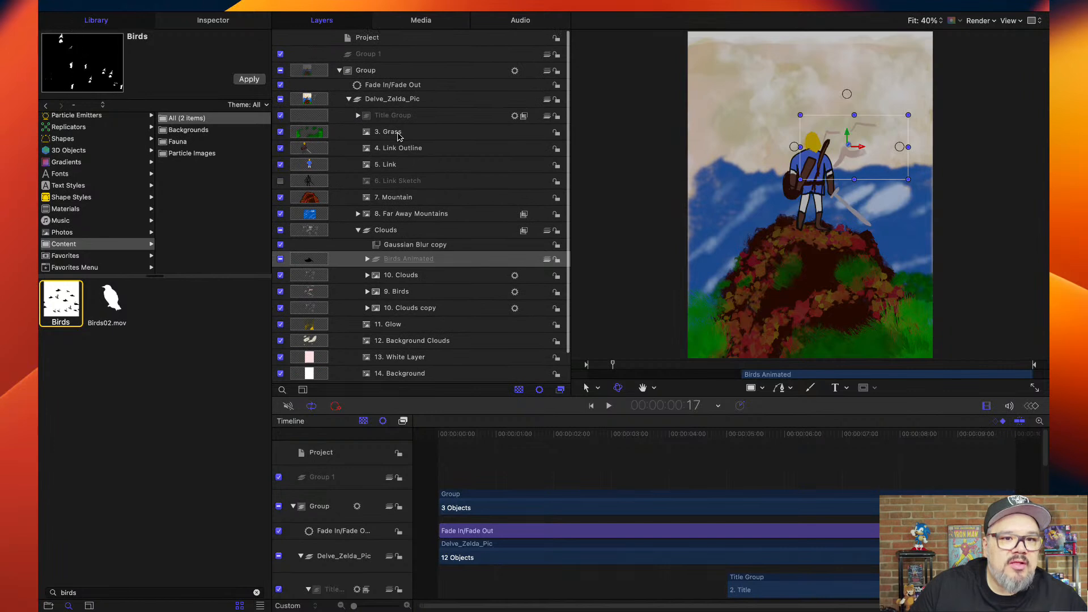
scroll(397, 134, down, 2)
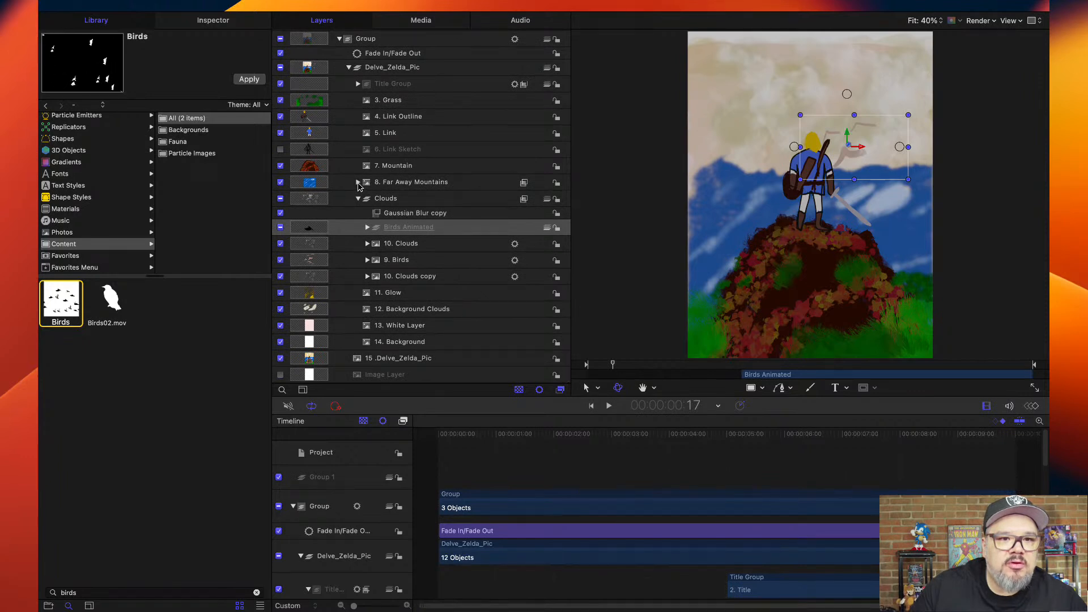
click(359, 183)
click(359, 183)
click(358, 200)
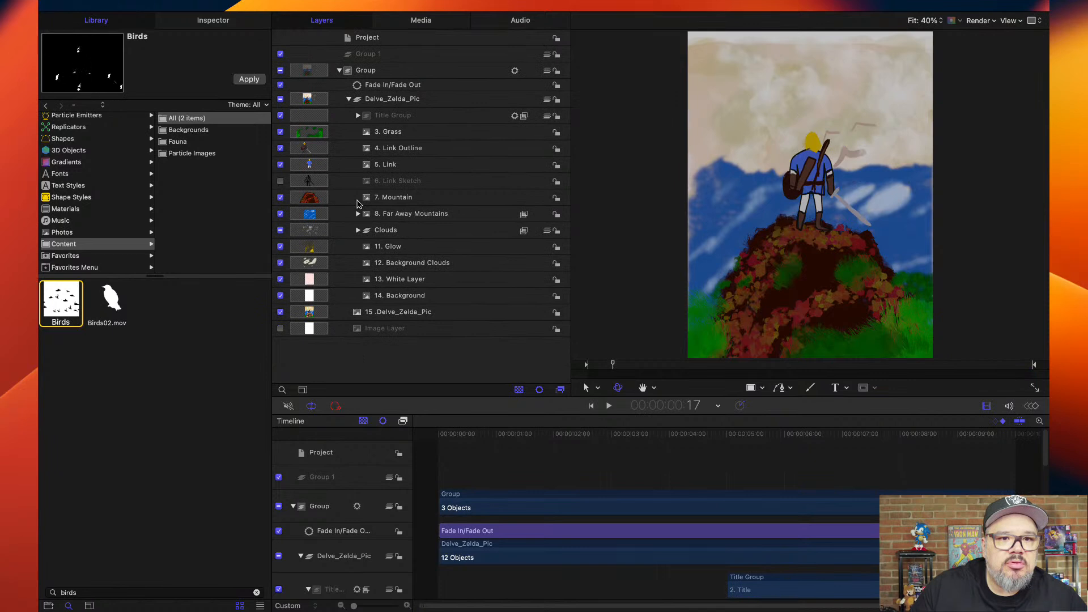
click(355, 116)
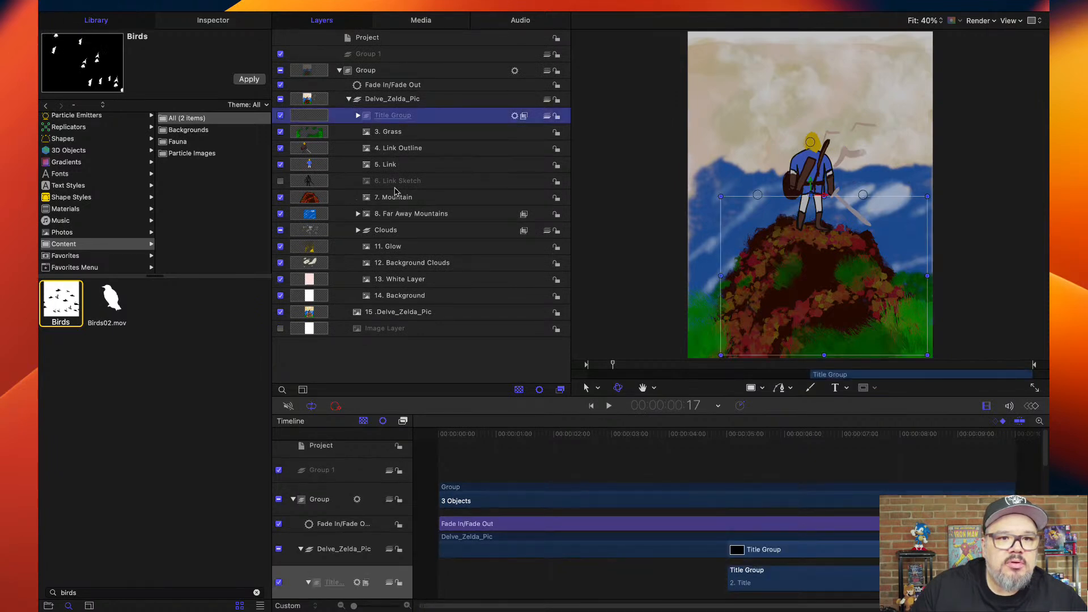
Review the layer timing in the timeline, play the whole animation from the first frame, and stop playback.
scroll(516, 481, down, 5)
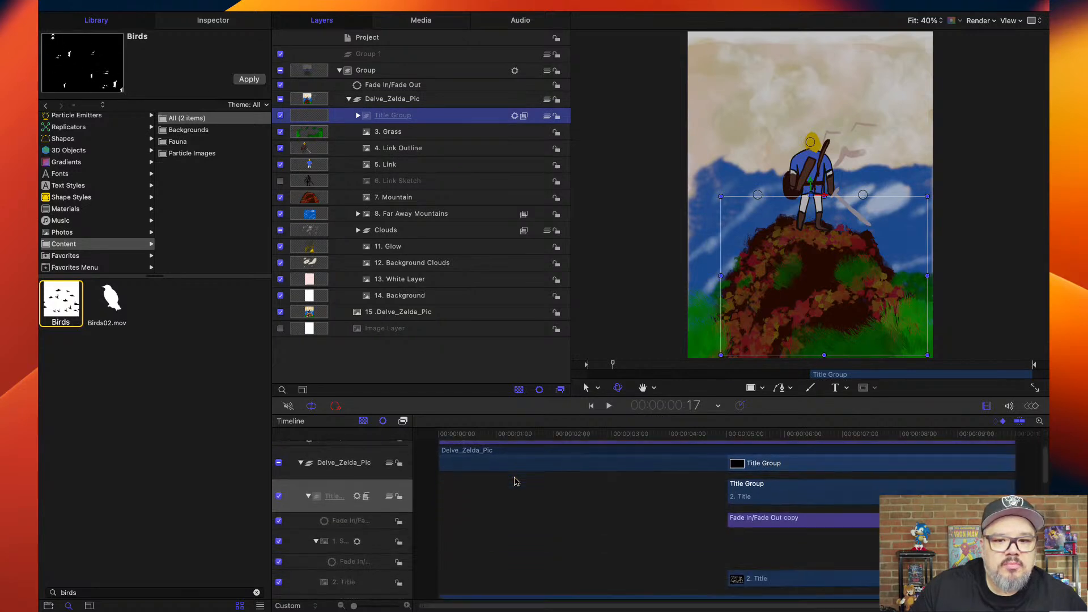
scroll(516, 481, down, 8)
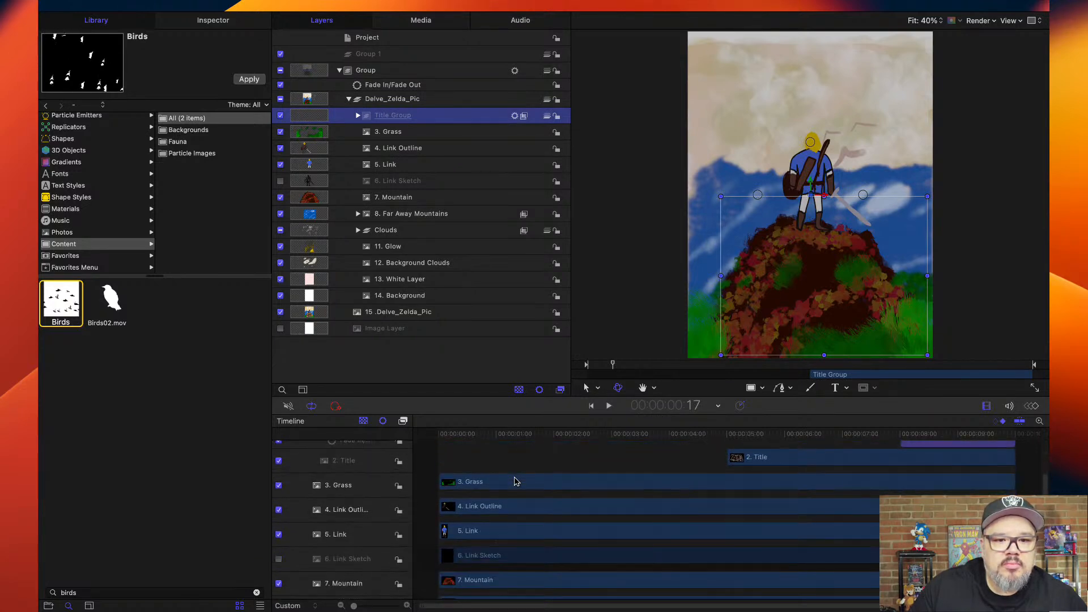
scroll(516, 480, down, 1)
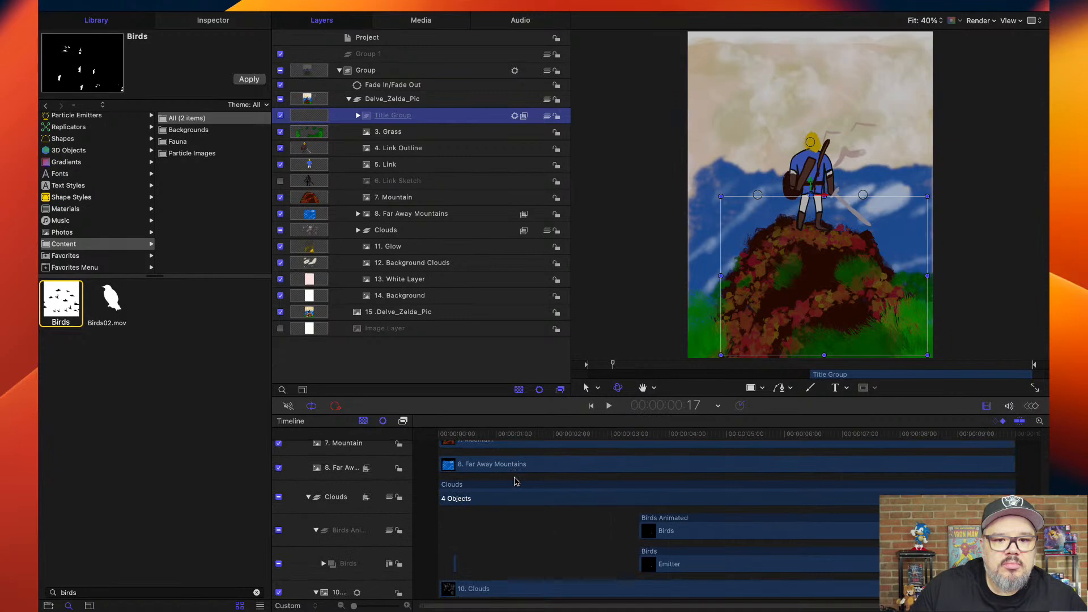
click(424, 433)
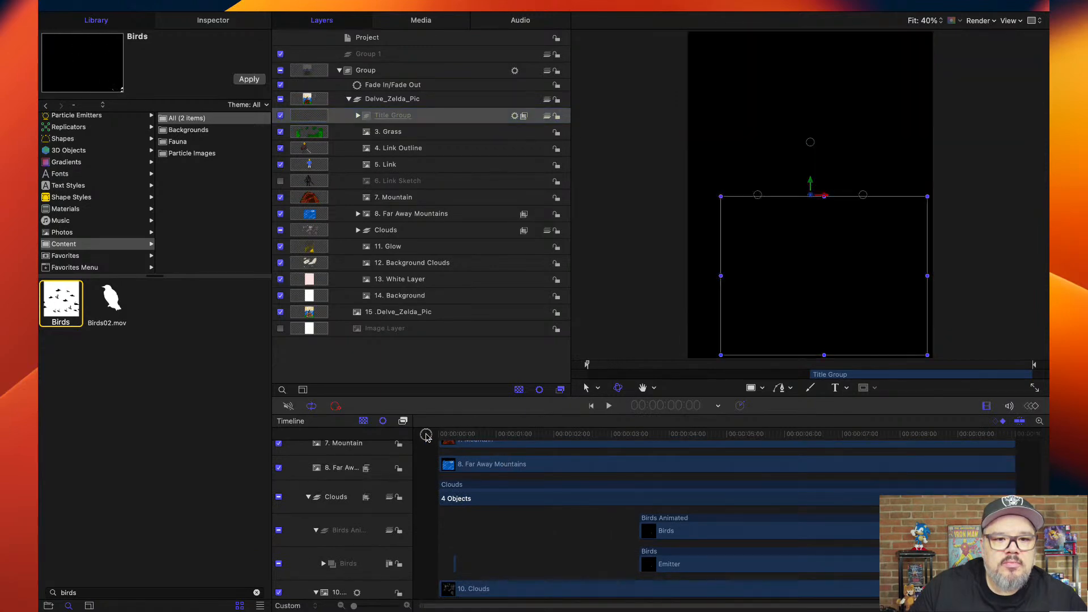
key(space)
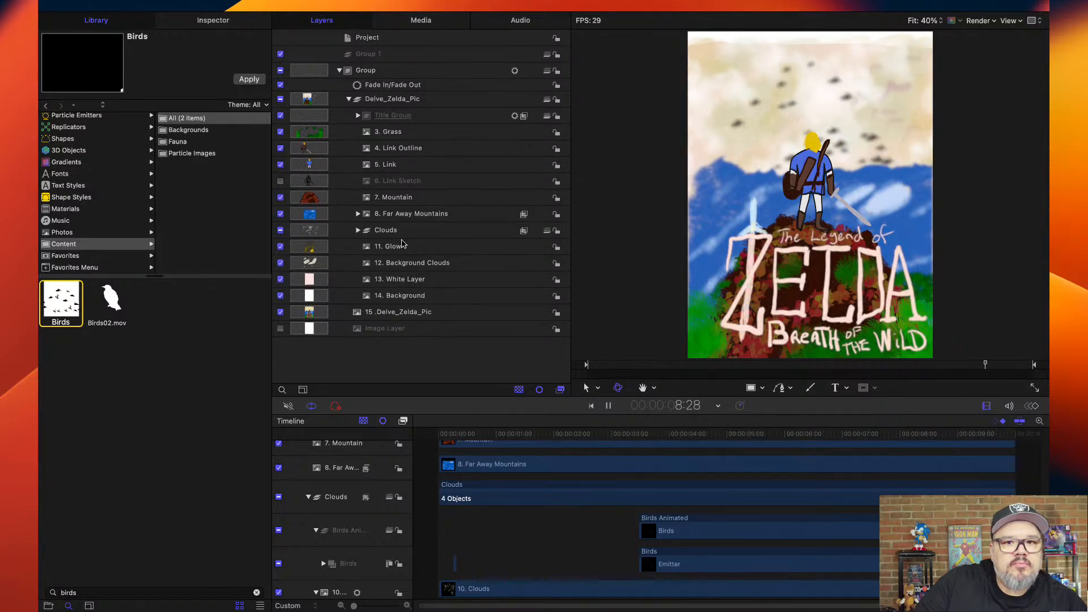
key(space)
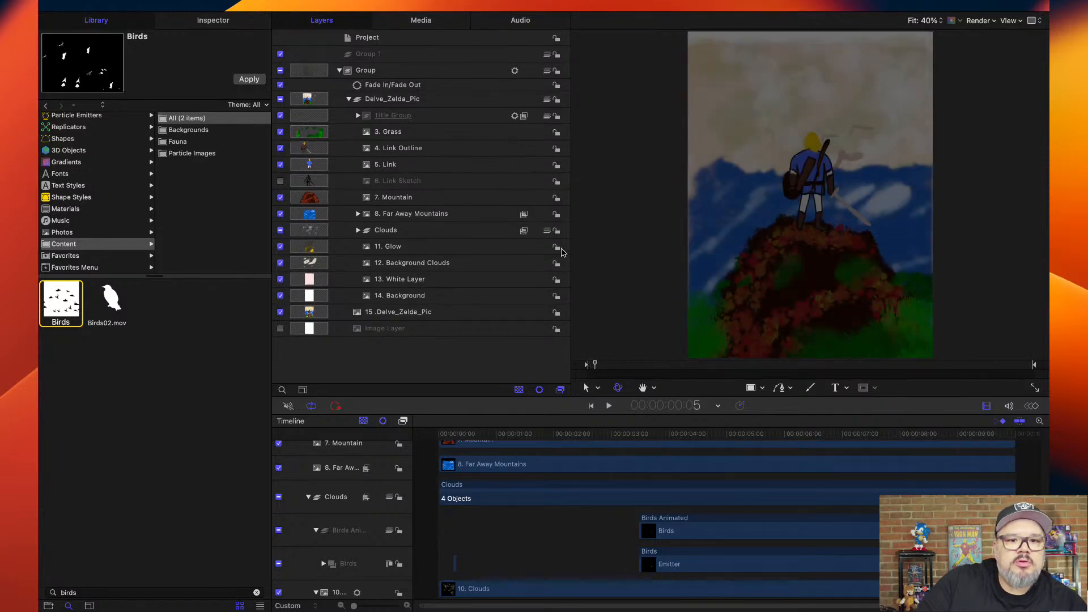